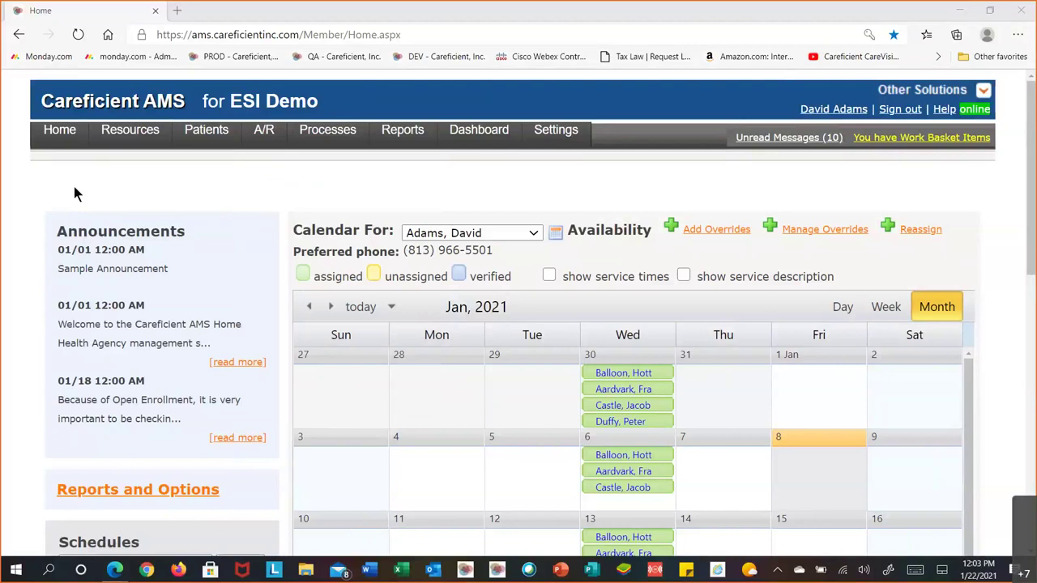
Select January 3 on the home page calendar and scroll through the home page
left_click(316, 508)
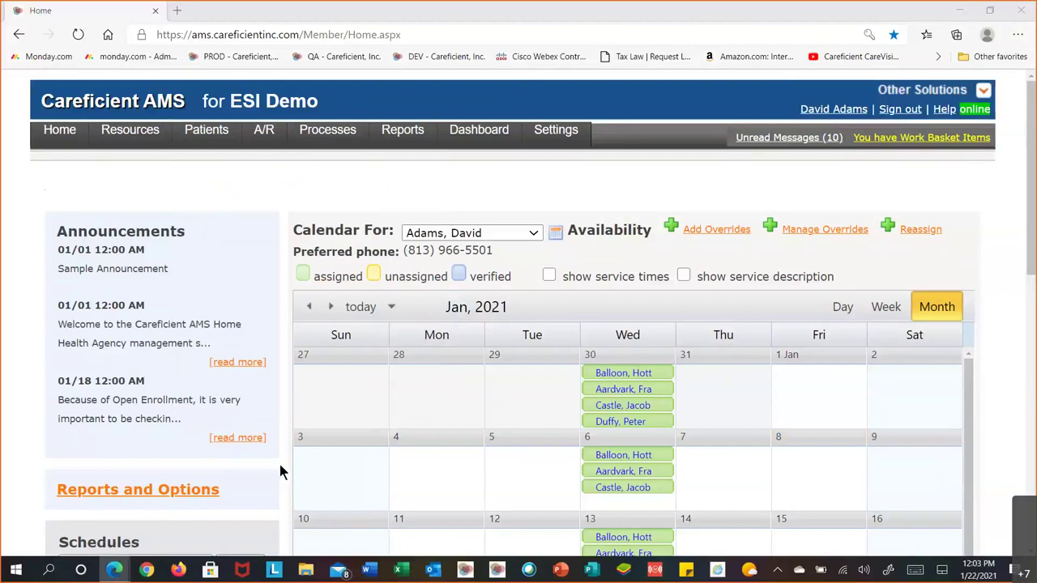
scroll(279, 464, "down", 3)
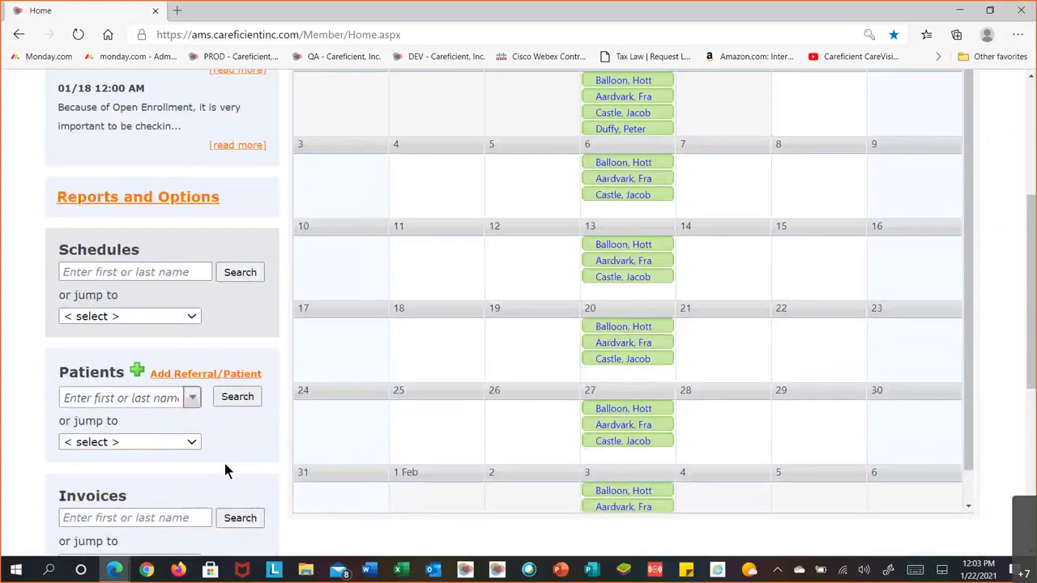
scroll(284, 235, "up", 3)
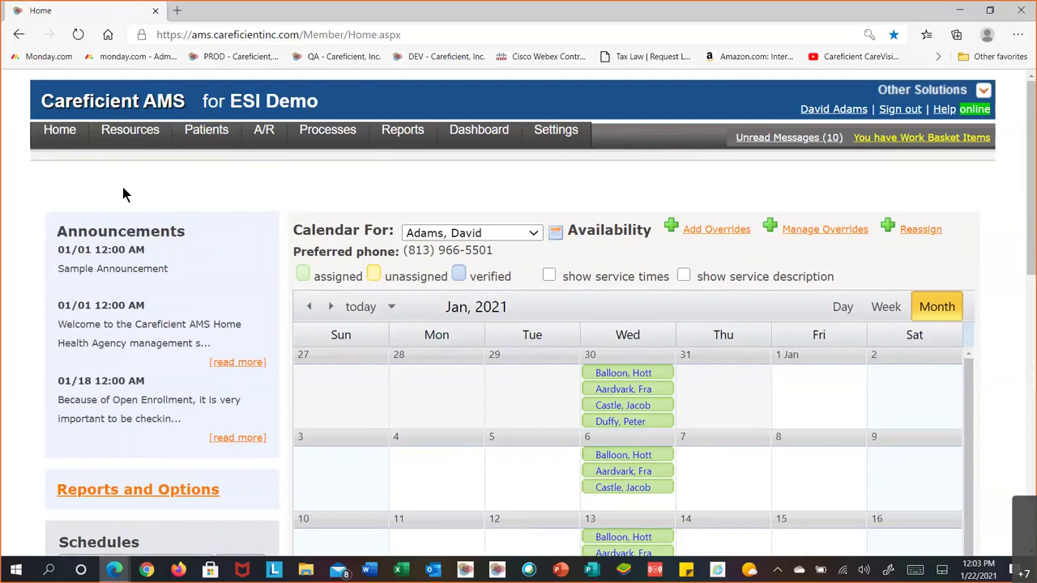
Go to Patient Encounters from the Patients menu
mouse_move(195, 134)
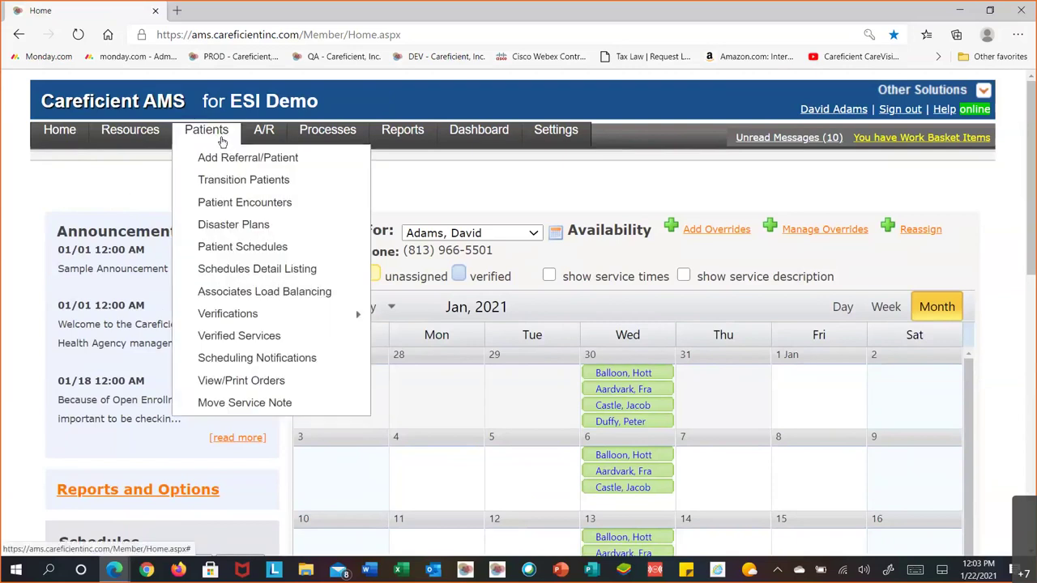
left_click(299, 210)
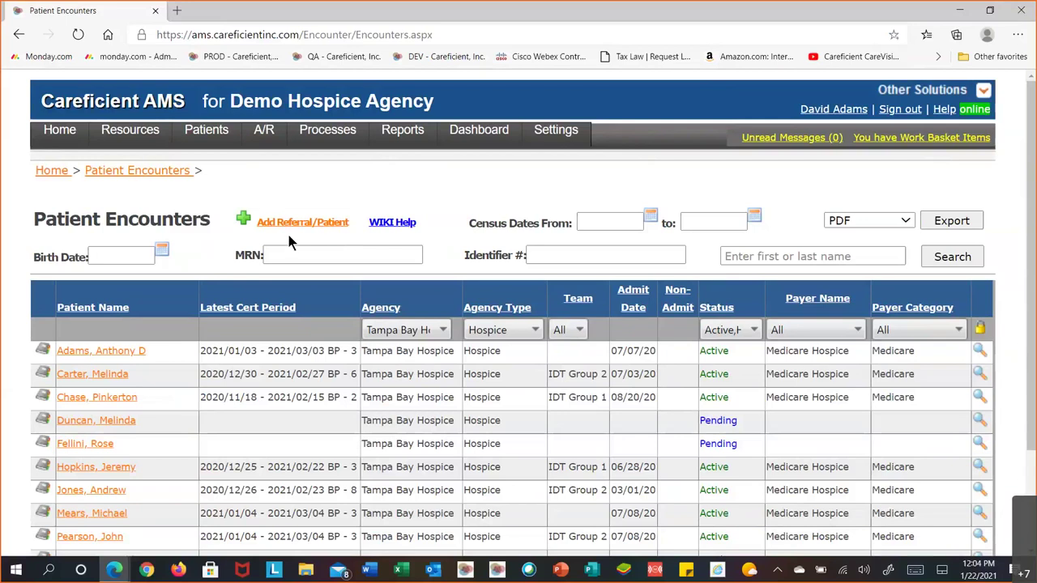
mouse_move(209, 132)
mouse_move(407, 229)
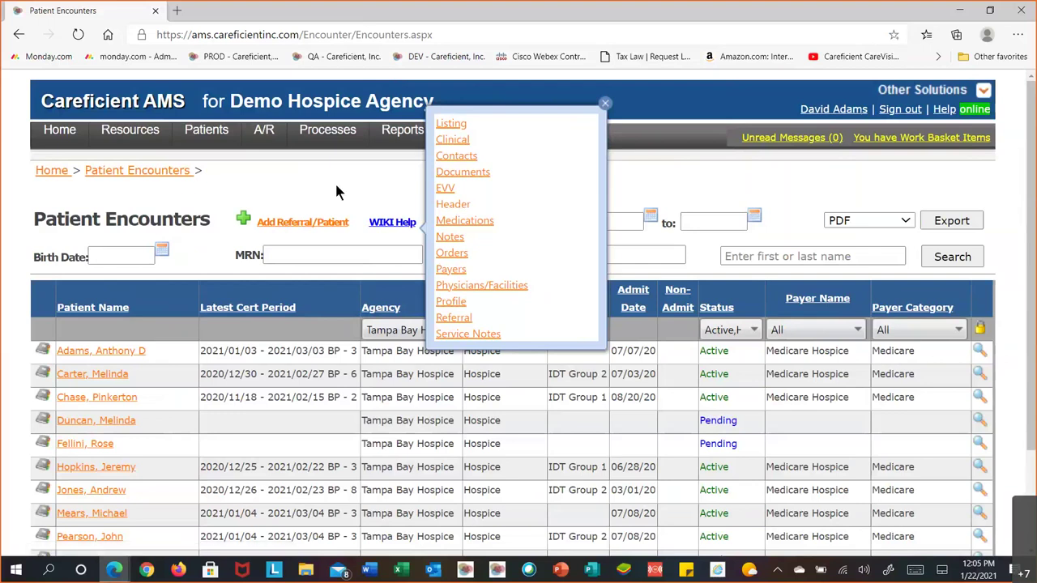
left_click(602, 105)
Search encounters for census dates 12012020 through 12312020
left_click(590, 223)
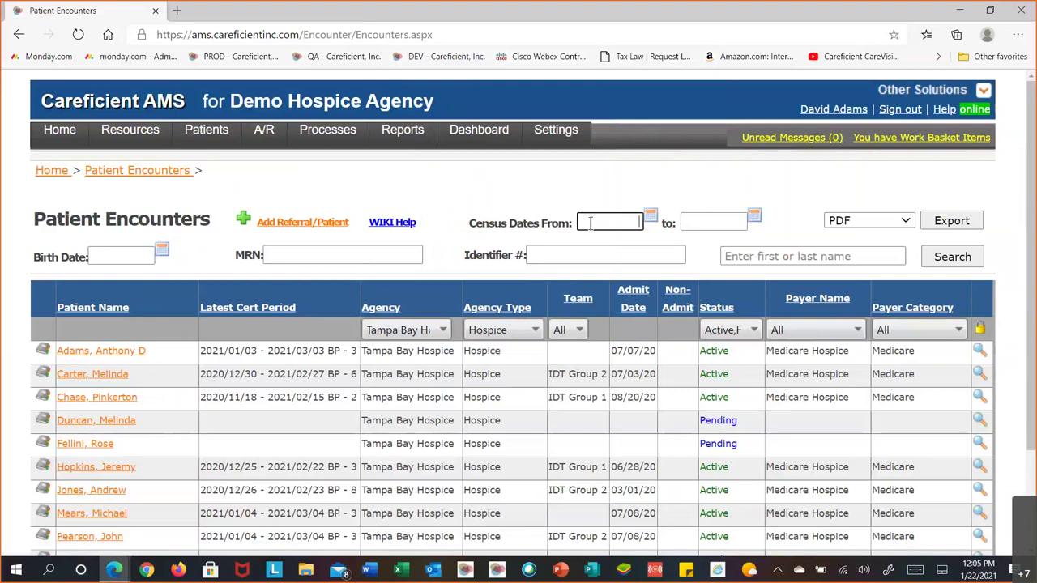
type("12")
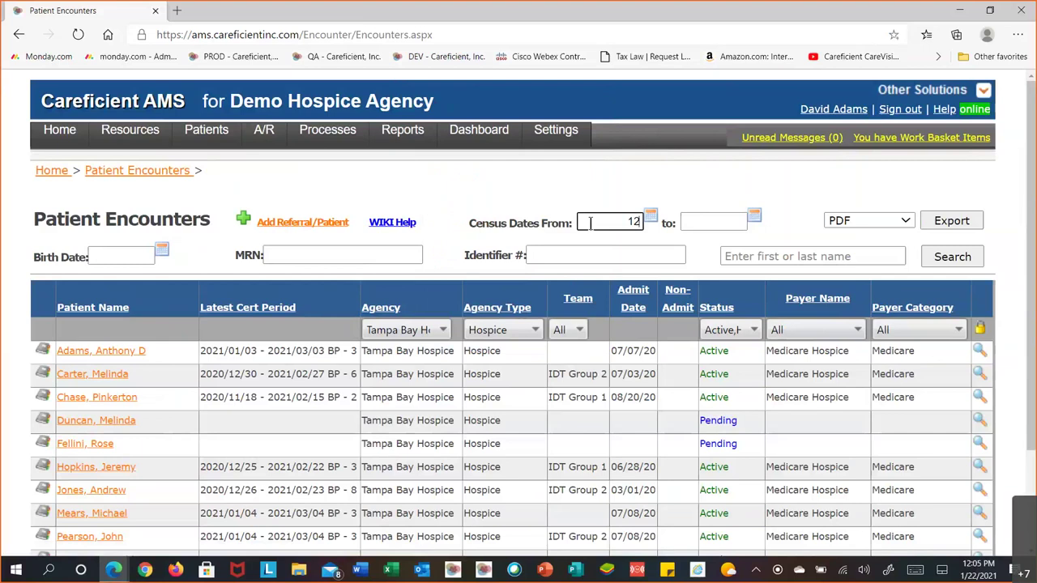
type("012020")
left_click(693, 222)
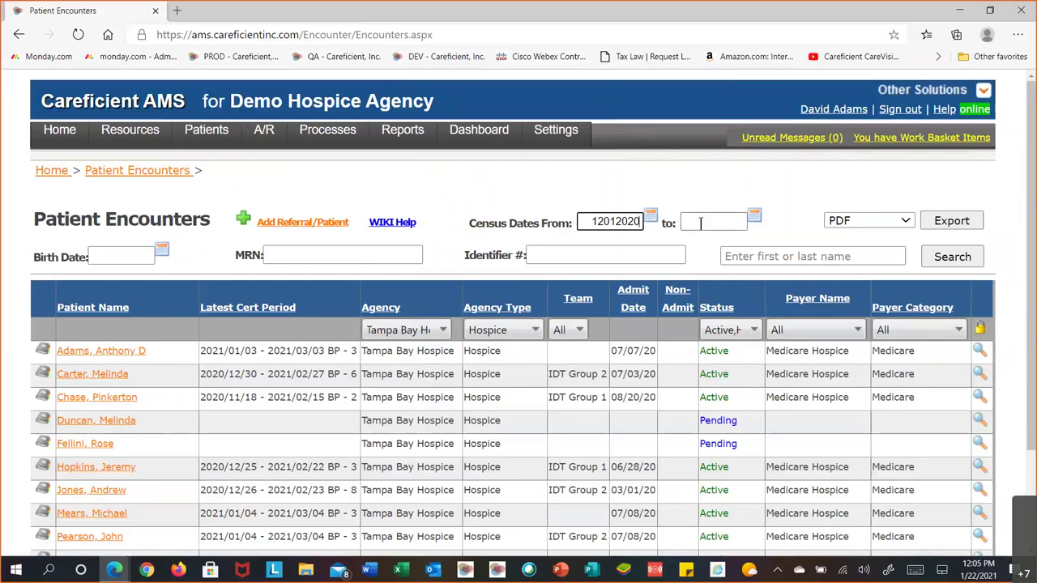
type("12312020")
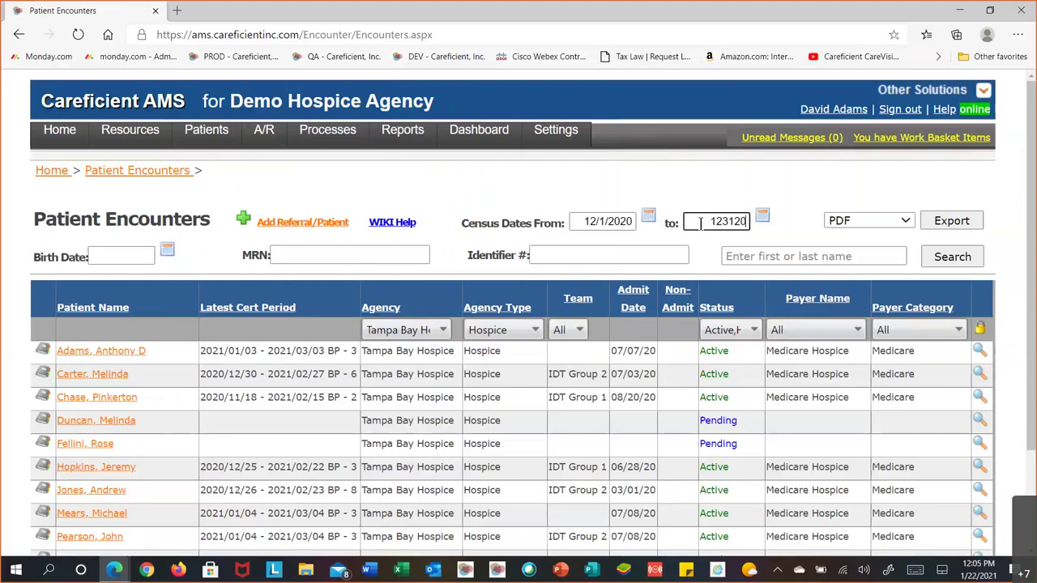
left_click(721, 196)
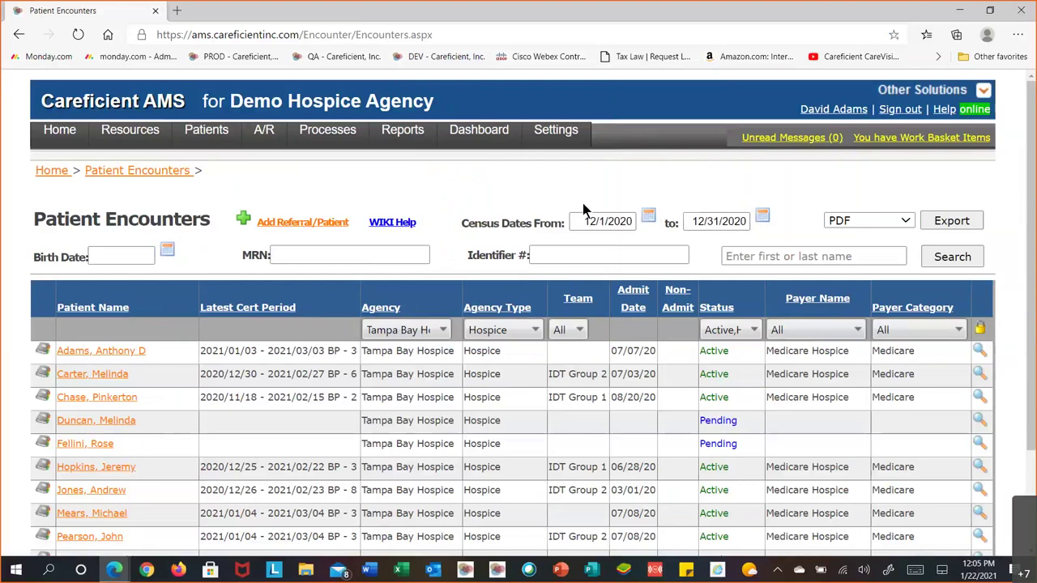
left_click(954, 259)
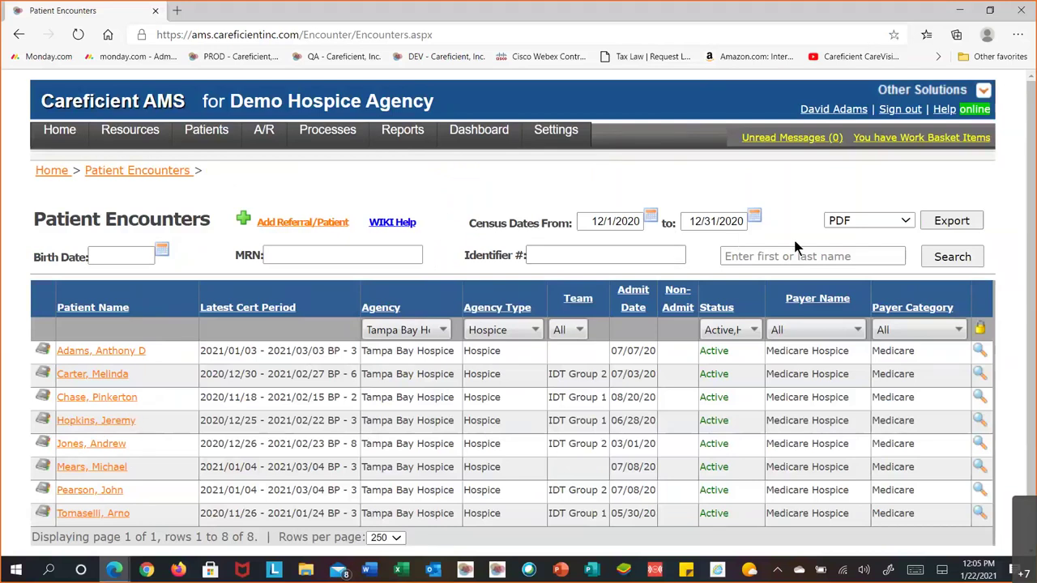
Change the export format from PDF to Spreadsheet
left_click(906, 224)
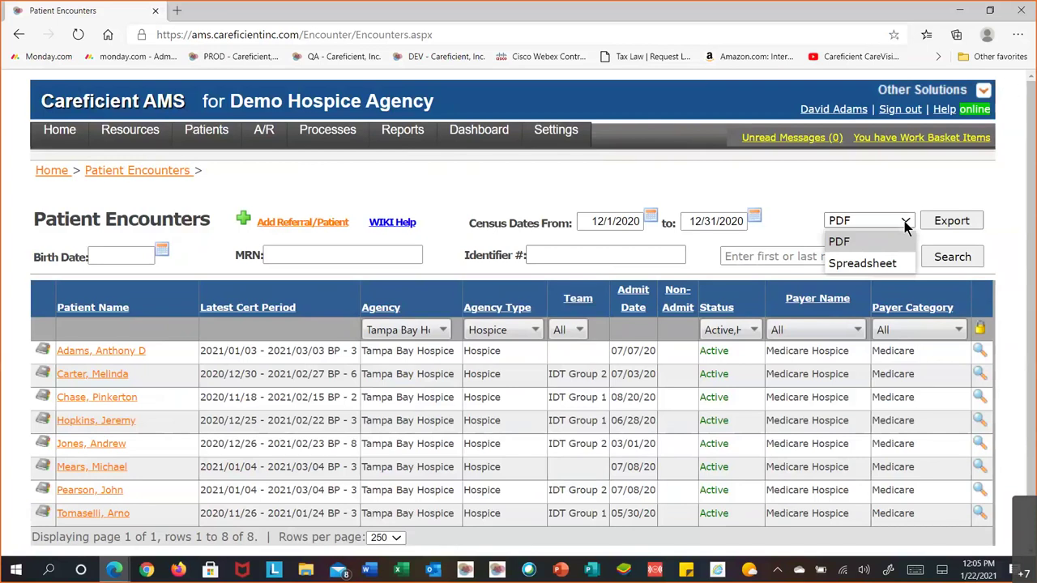
left_click(862, 263)
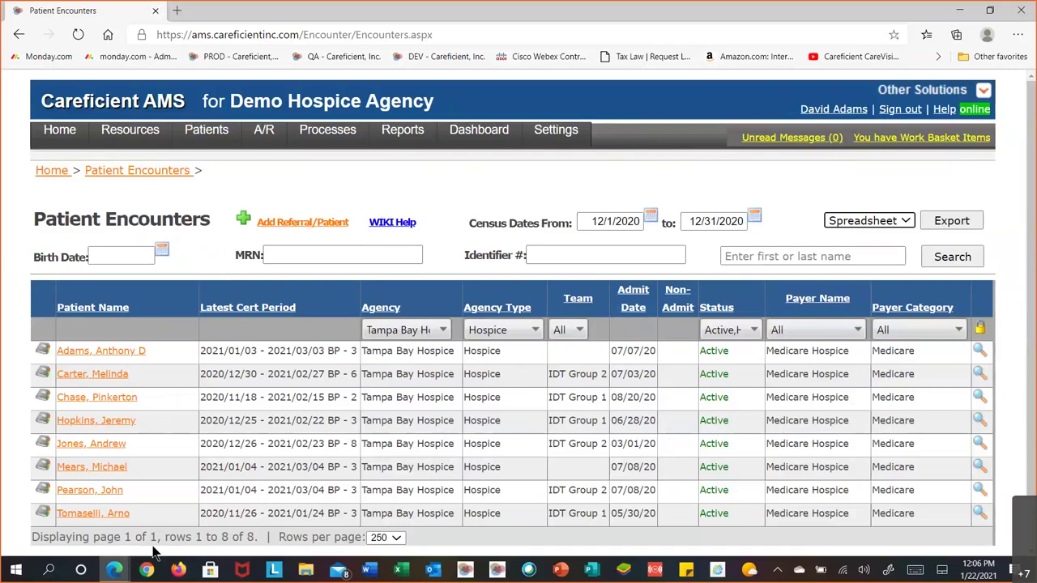
left_click(1011, 252)
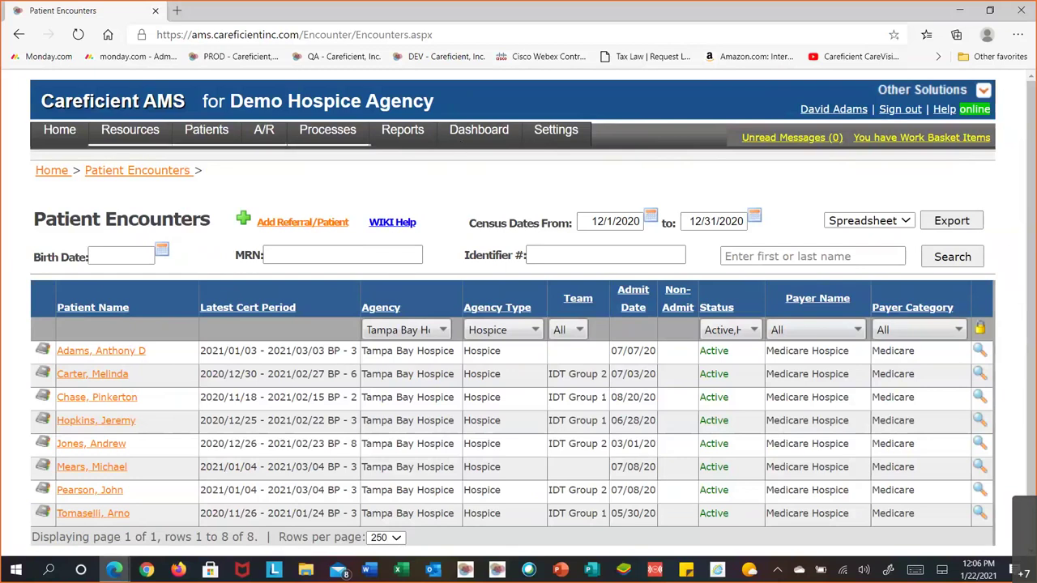
left_click(111, 256)
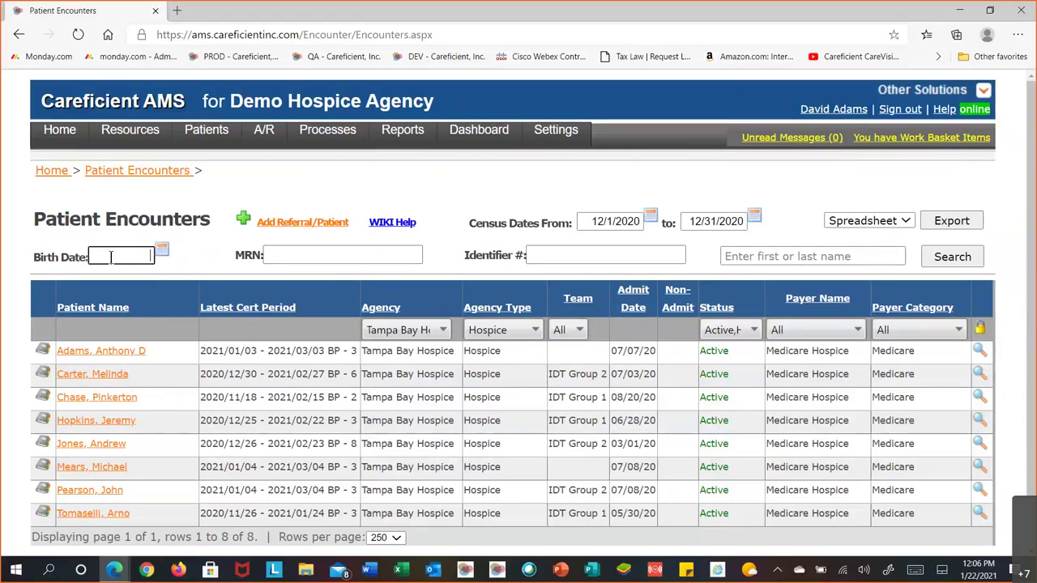
left_click(284, 252)
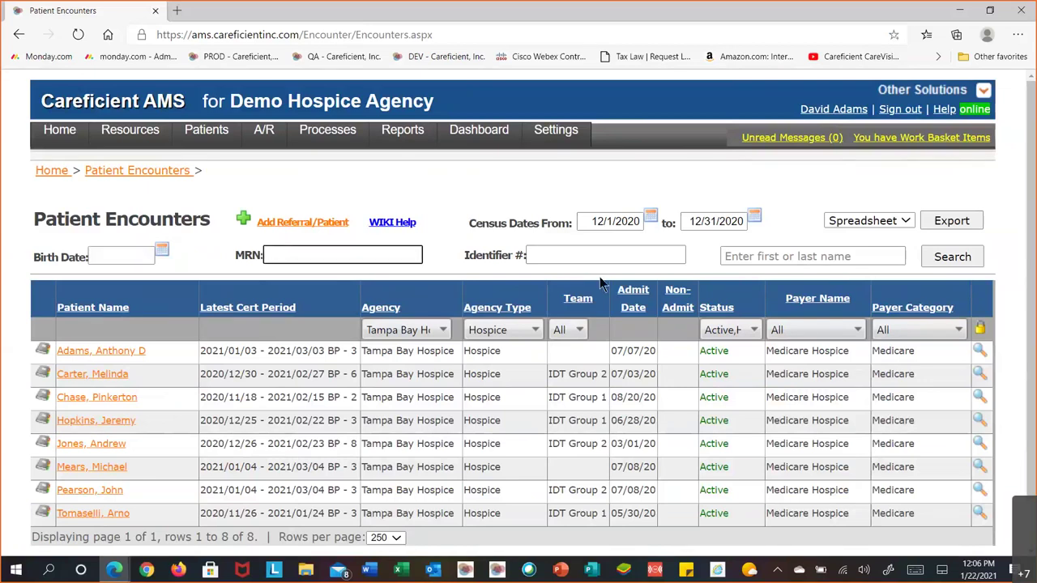
left_click(539, 255)
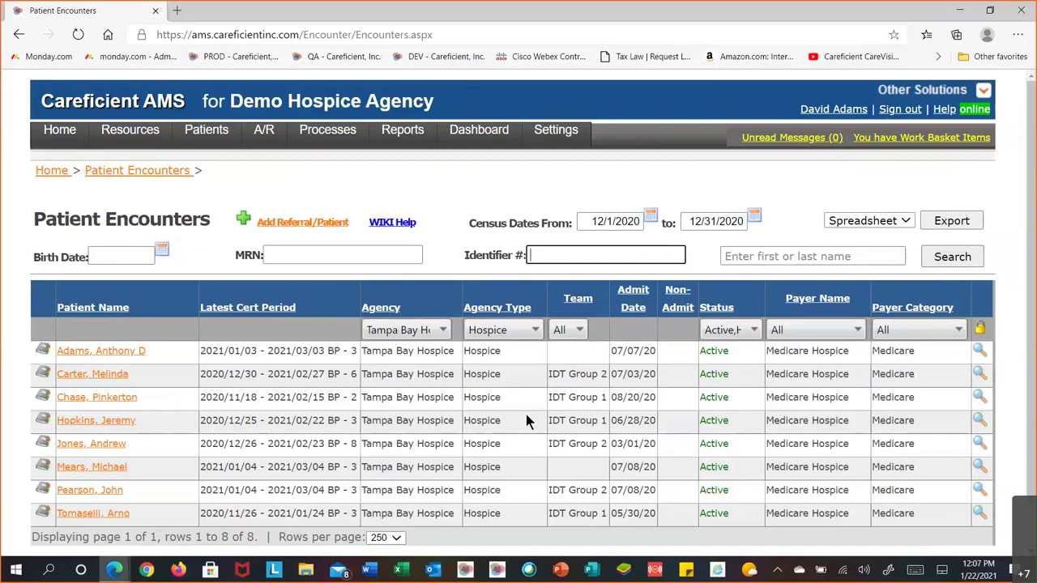
left_click(579, 298)
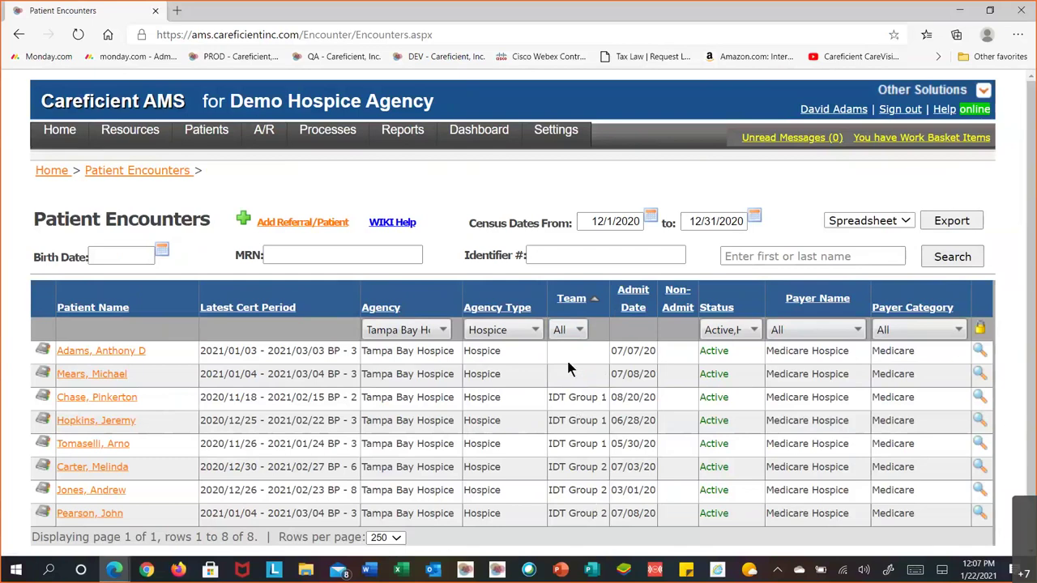
scroll(567, 366, "down", 1)
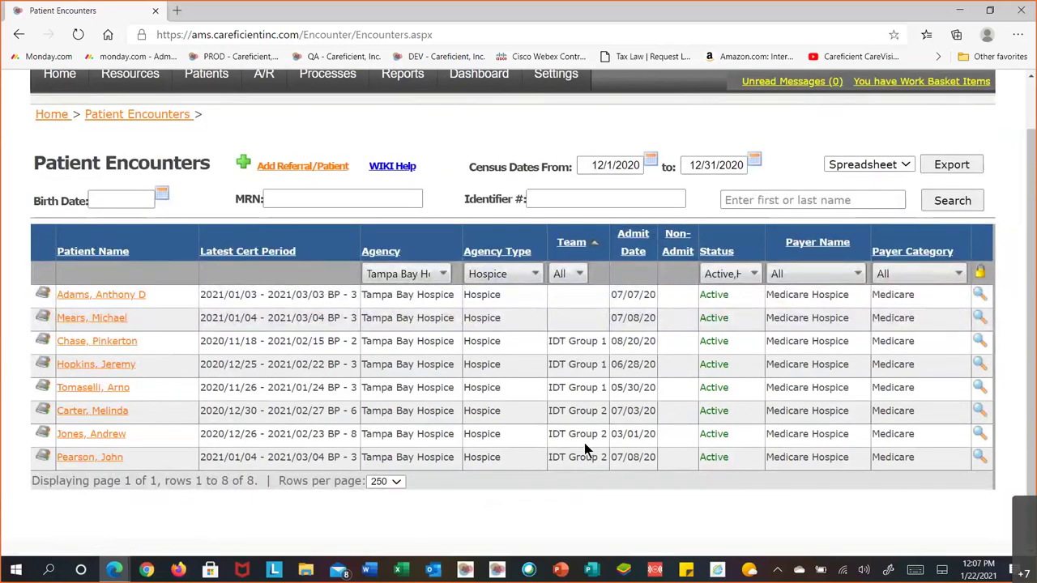
scroll(584, 442, "up", 1)
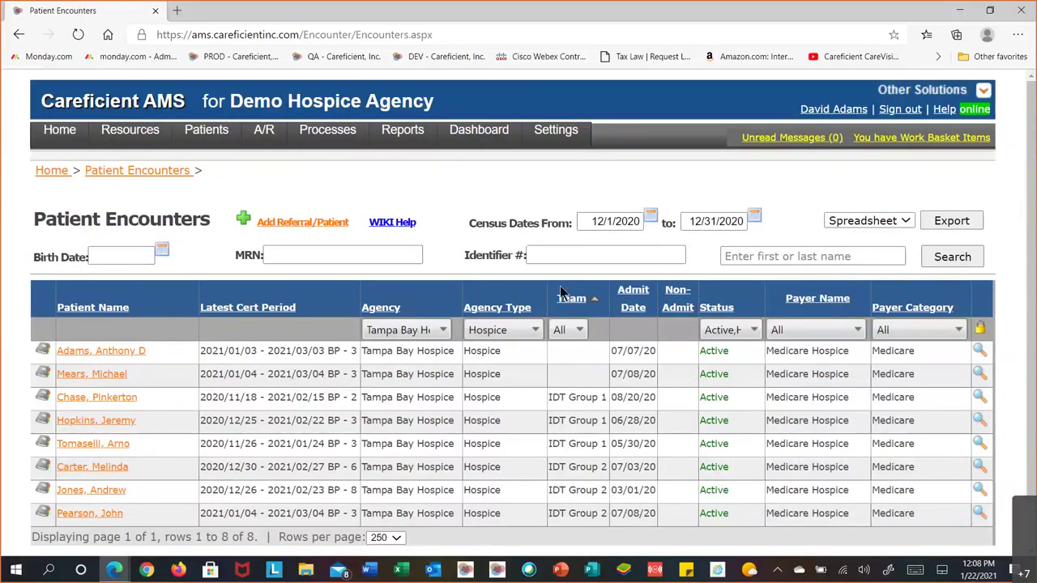
left_click(592, 301)
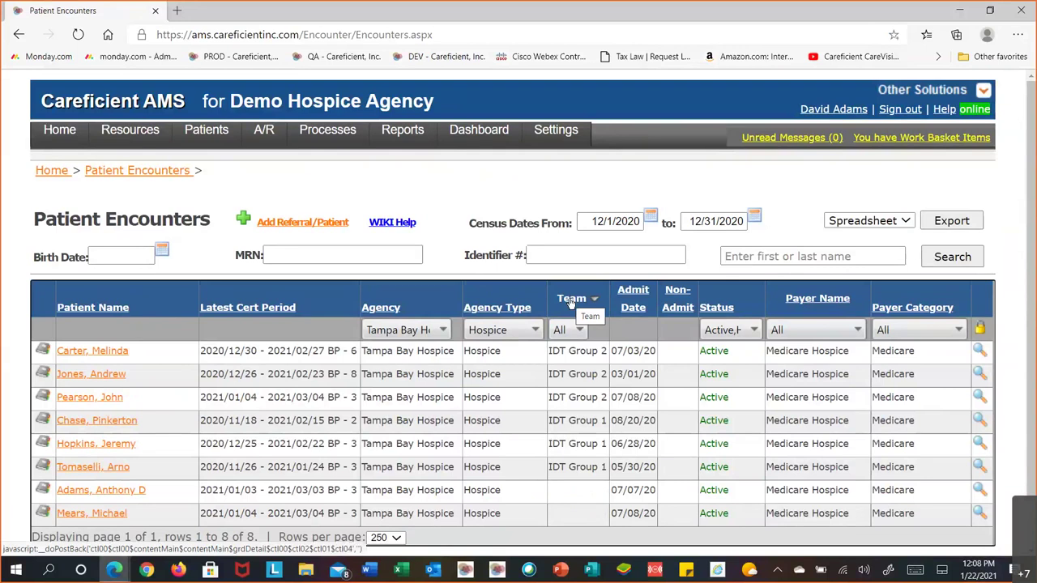
left_click(571, 300)
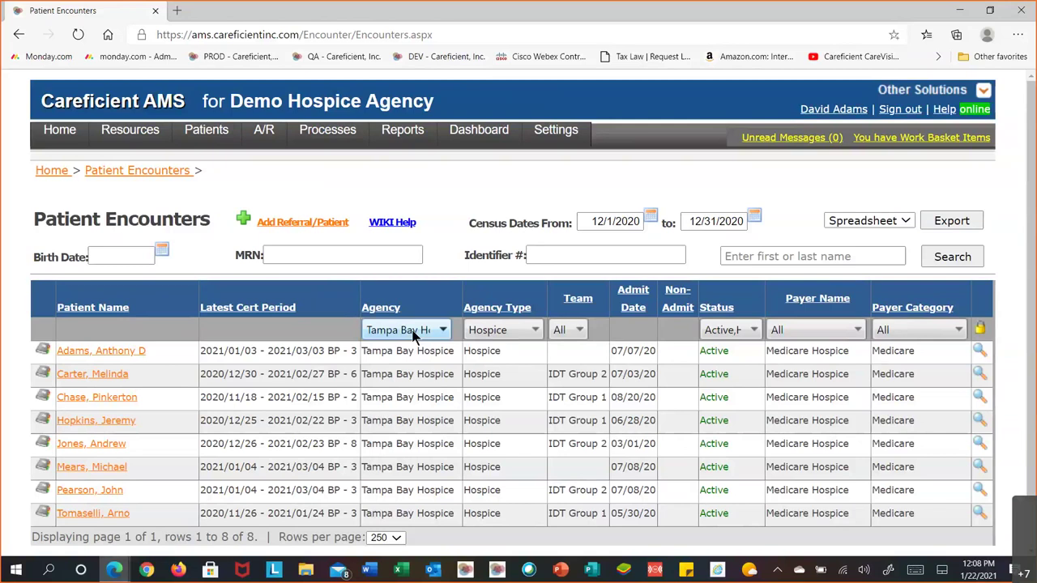
left_click(526, 334)
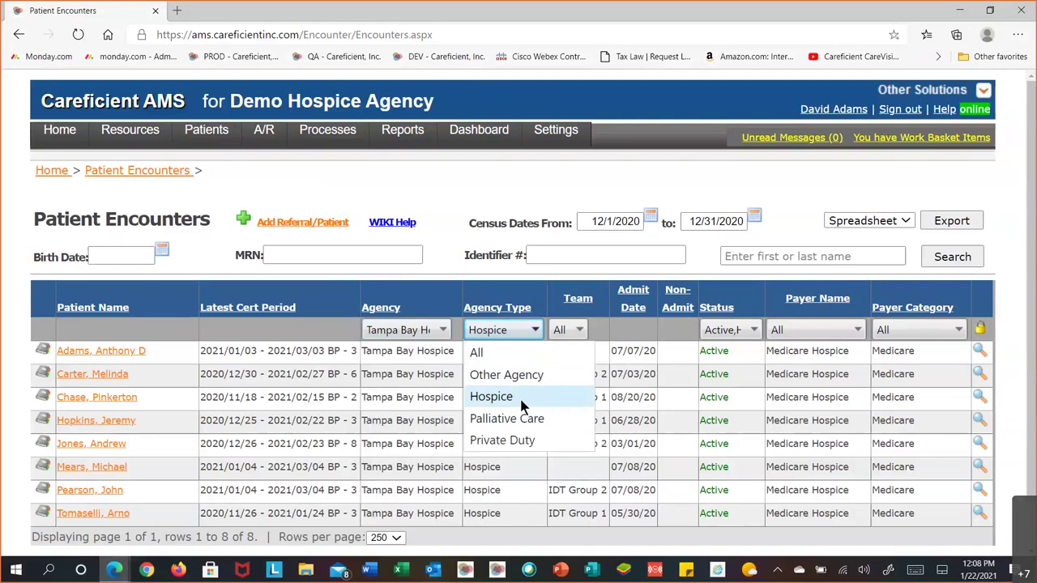
left_click(439, 255)
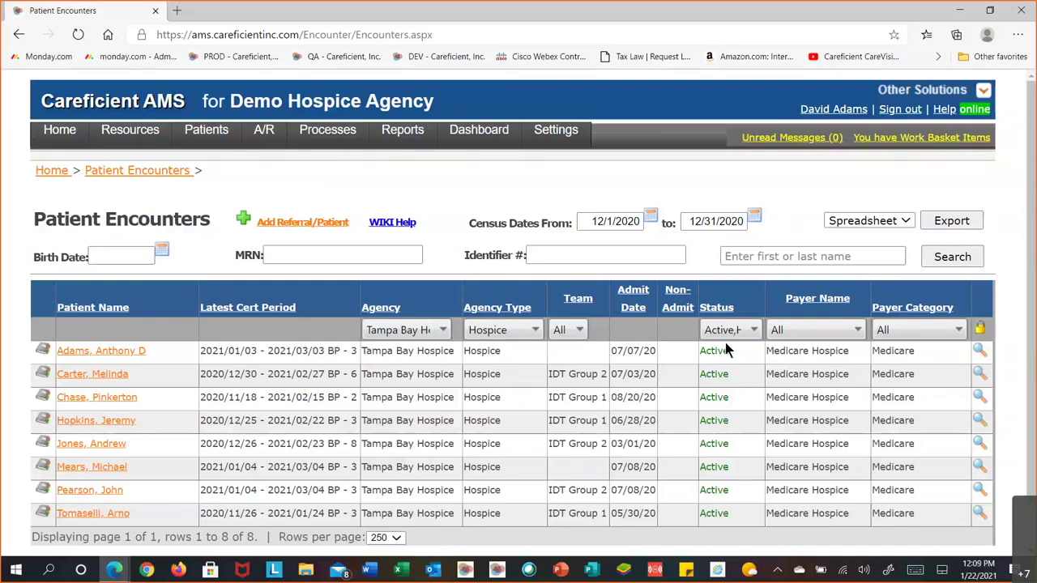
Expand the Status filter dropdown, currently set to Active, Hold and Pending
left_click(754, 330)
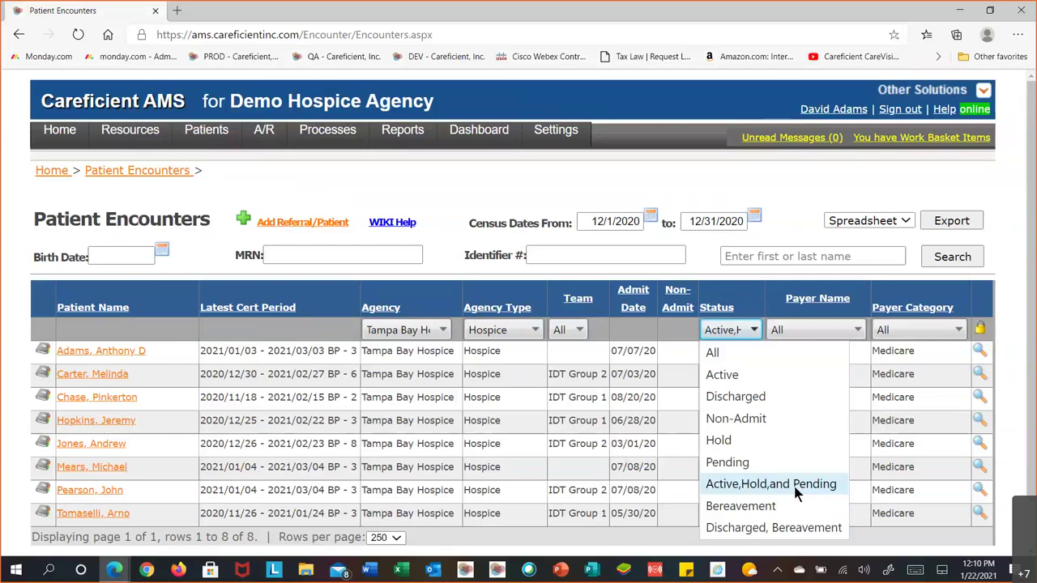
Close the Status filter choices, keeping Active, Hold and Pending applied to the eight-patient list
left_click(703, 234)
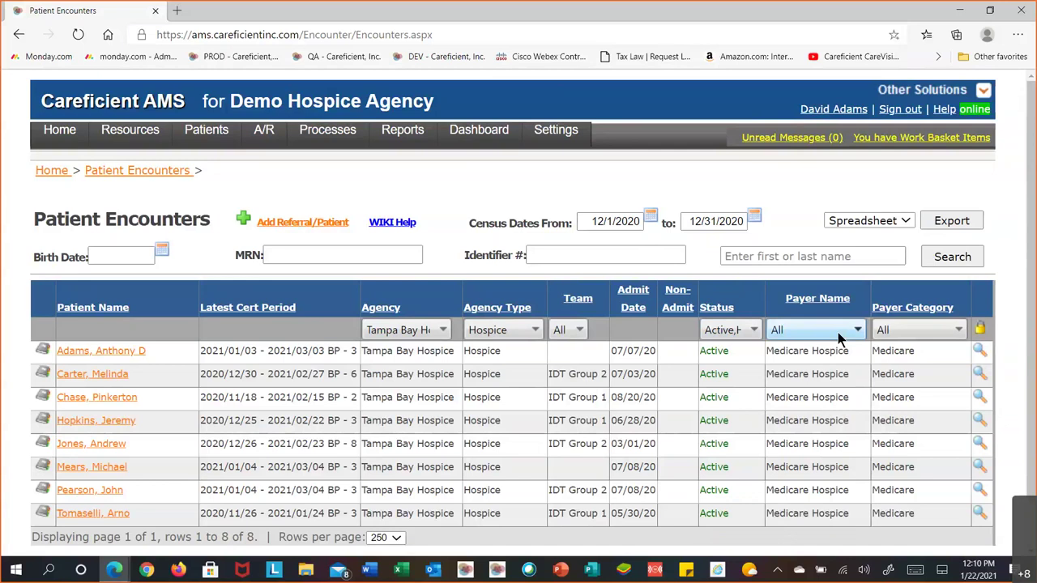
left_click(938, 332)
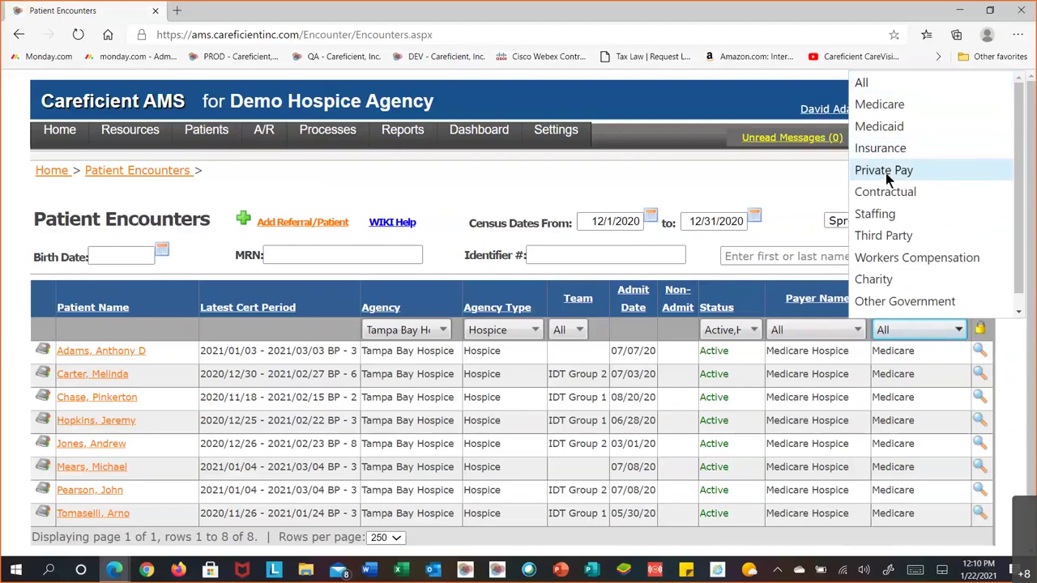
left_click(783, 190)
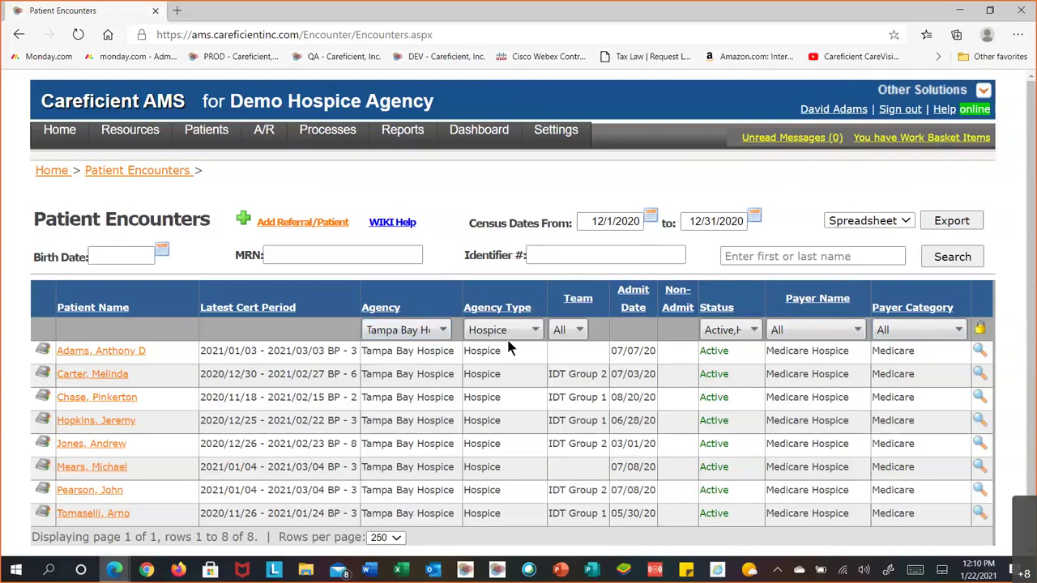
left_click(558, 331)
left_click(584, 371)
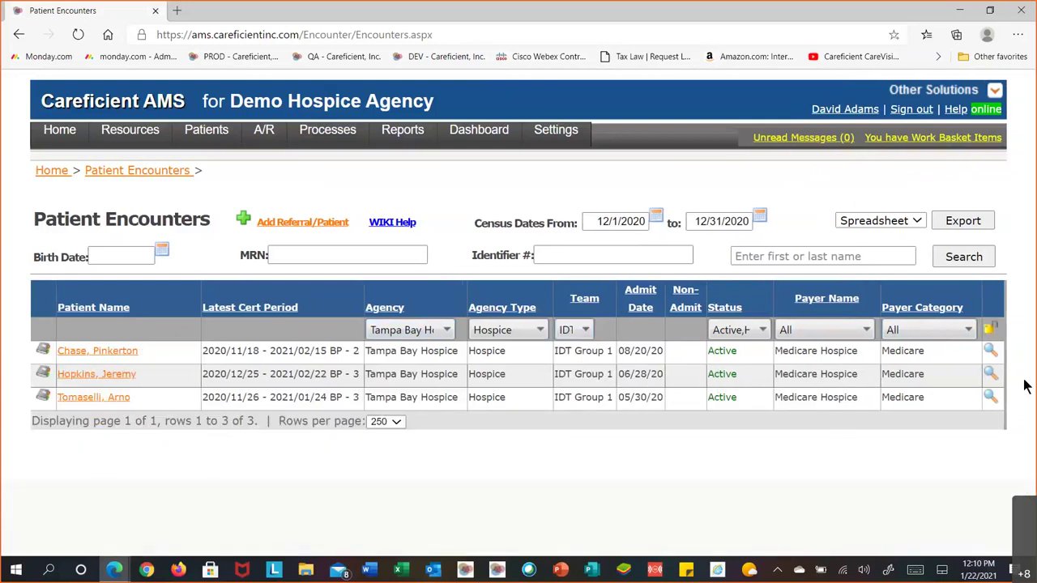
mouse_move(993, 334)
left_click(988, 330)
left_click(576, 332)
left_click(569, 353)
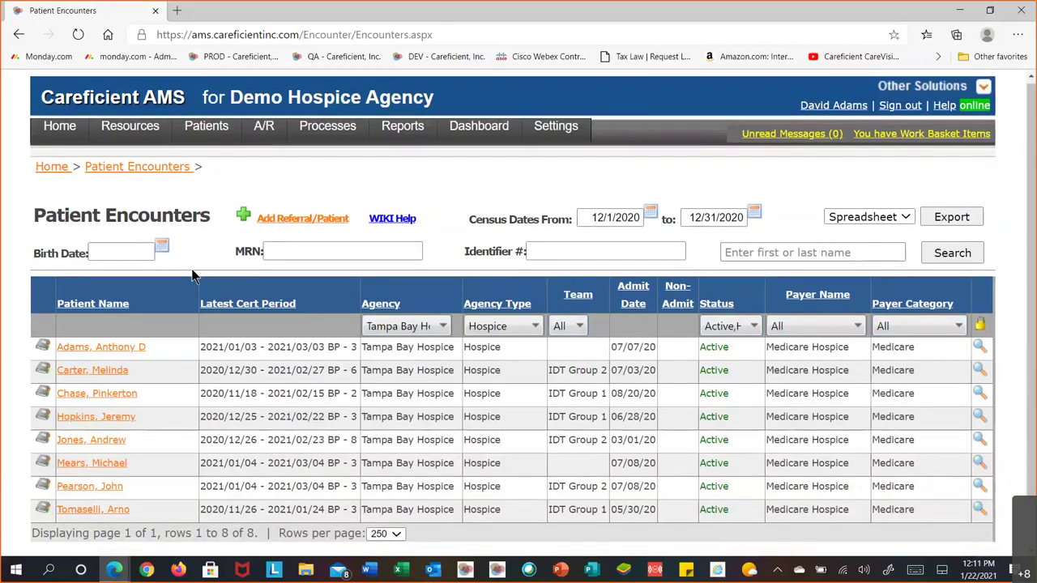
scroll(191, 272, "down", 1)
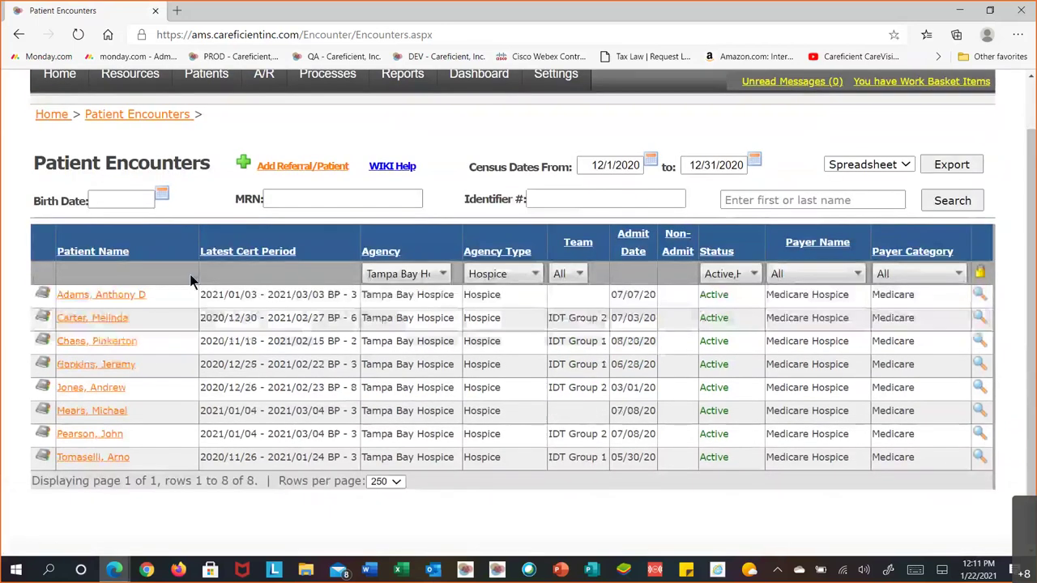
left_click(41, 298)
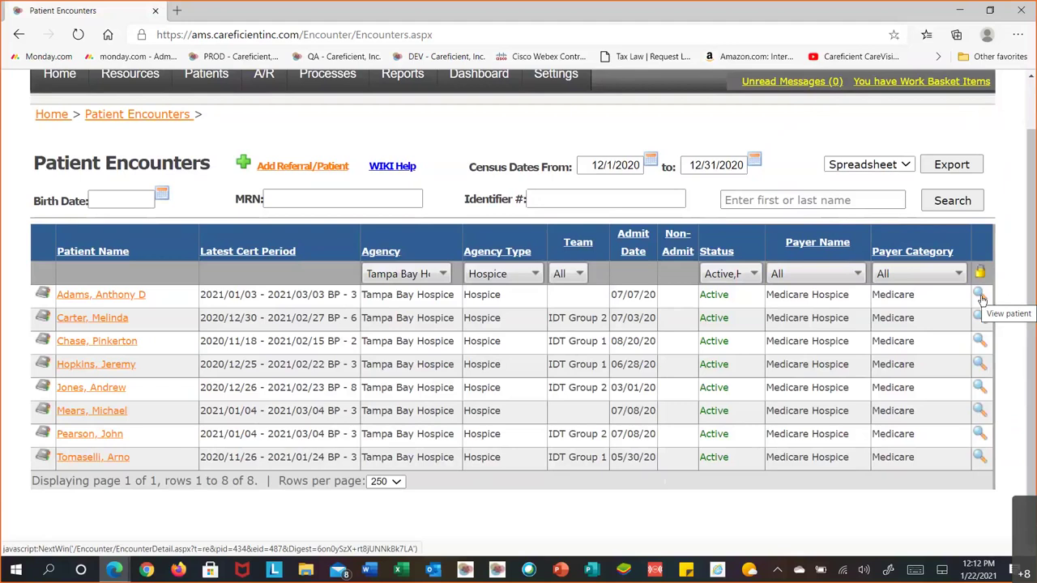
Open the first patient's encounter detail page: Tampa Bay Hospice, status Active, start of care 7/7/2020
left_click(980, 296)
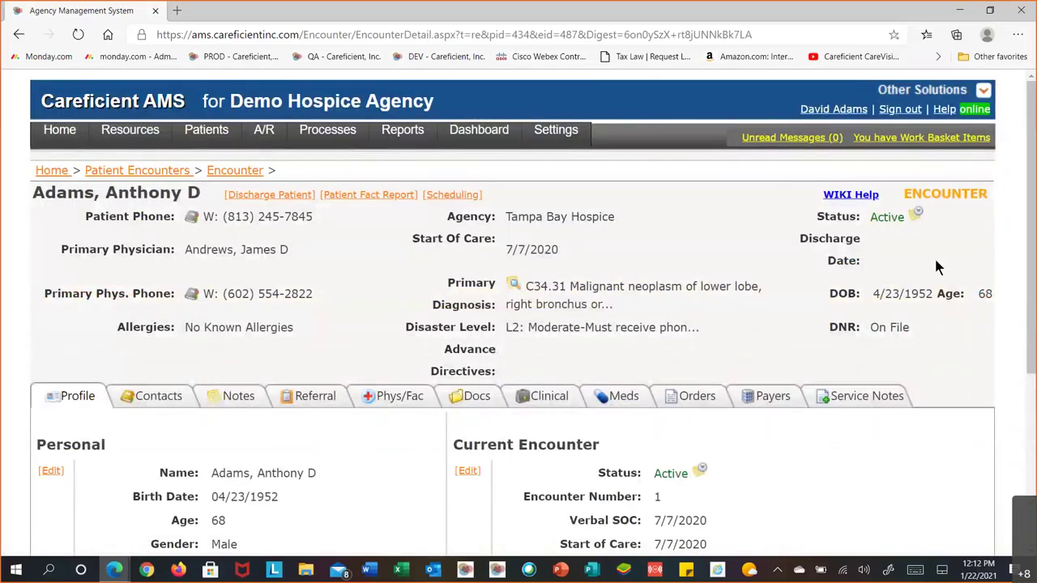
scroll(1012, 425, "down", 2)
scroll(1011, 424, "up", 2)
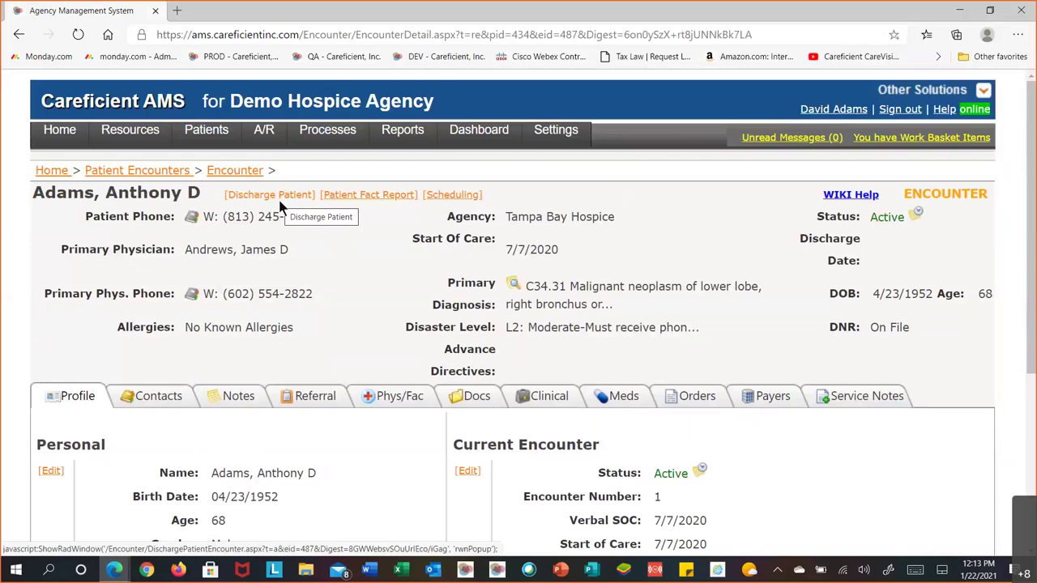
Show the encounter's status history with the Pending to Active change on 08/22/20 at 10:24 AM
left_click(278, 197)
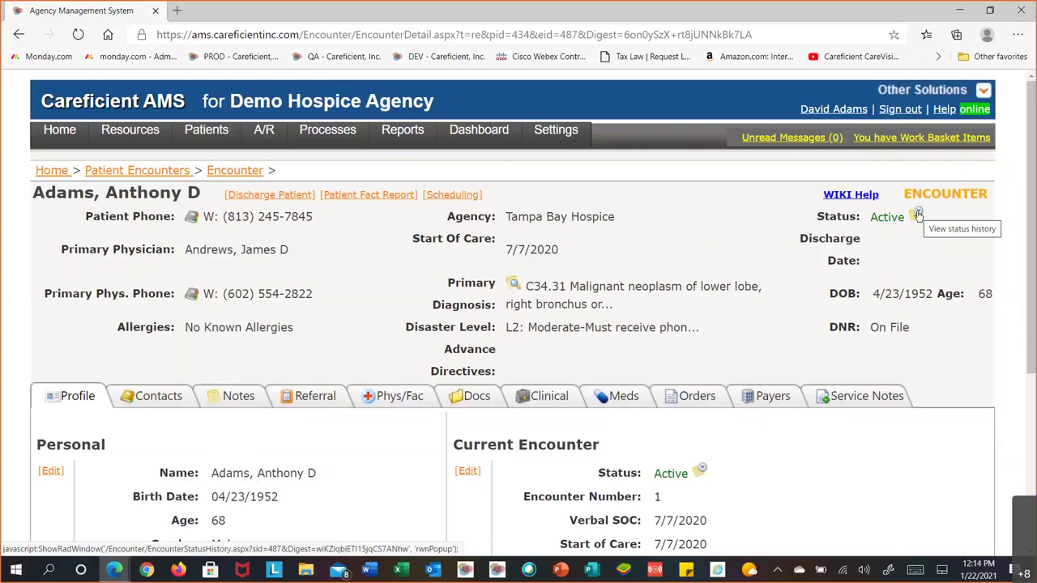
left_click(918, 215)
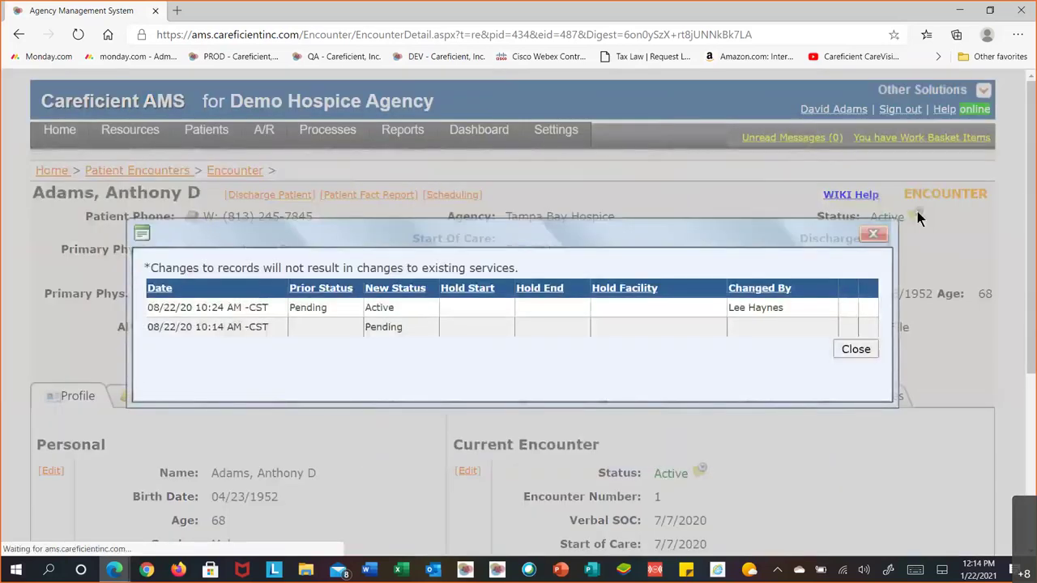
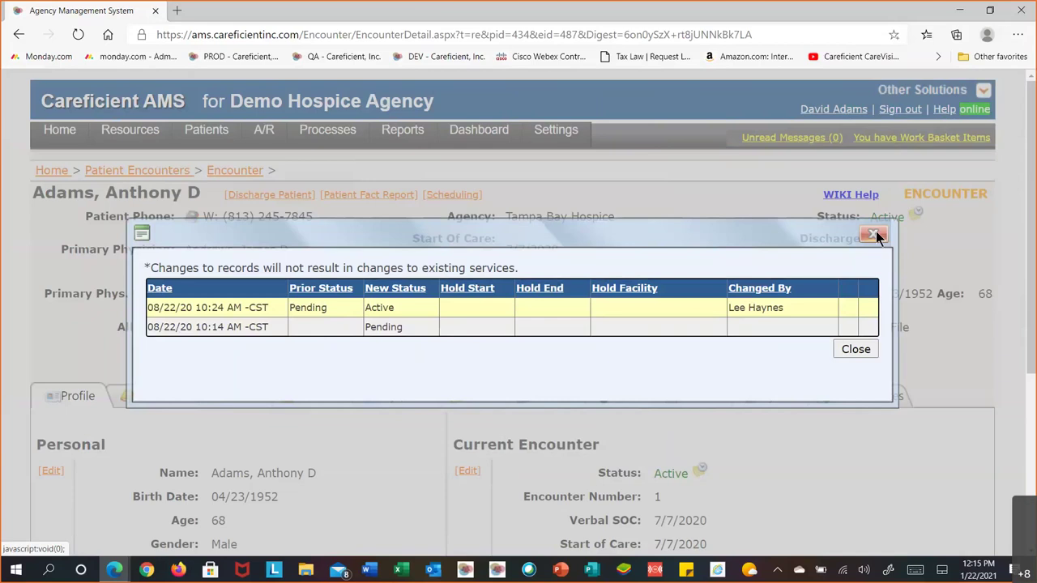
Dismiss the status history popup to return to the encounter's Profile tab
left_click(875, 234)
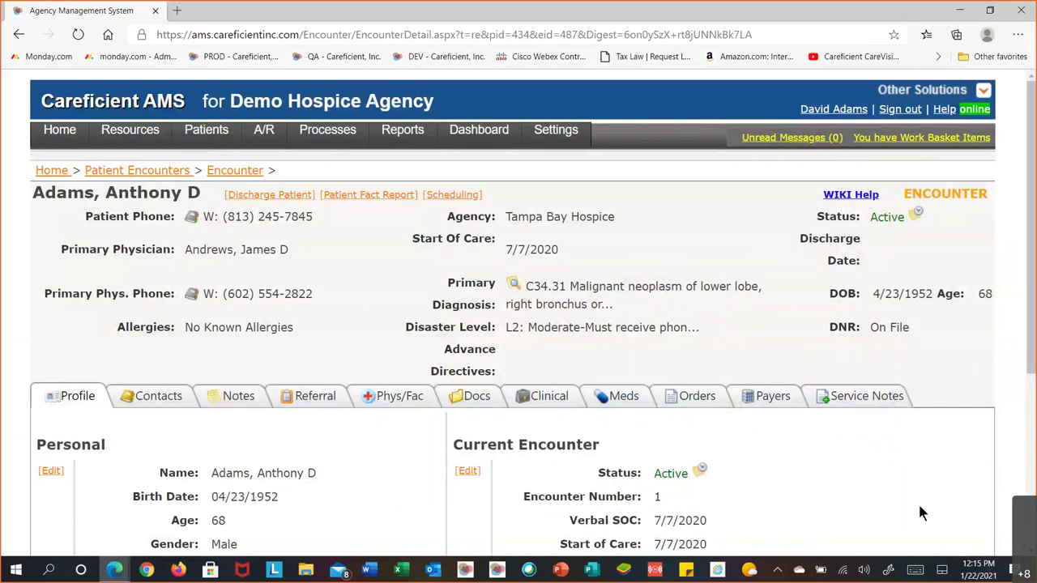
scroll(955, 495, "down", 2)
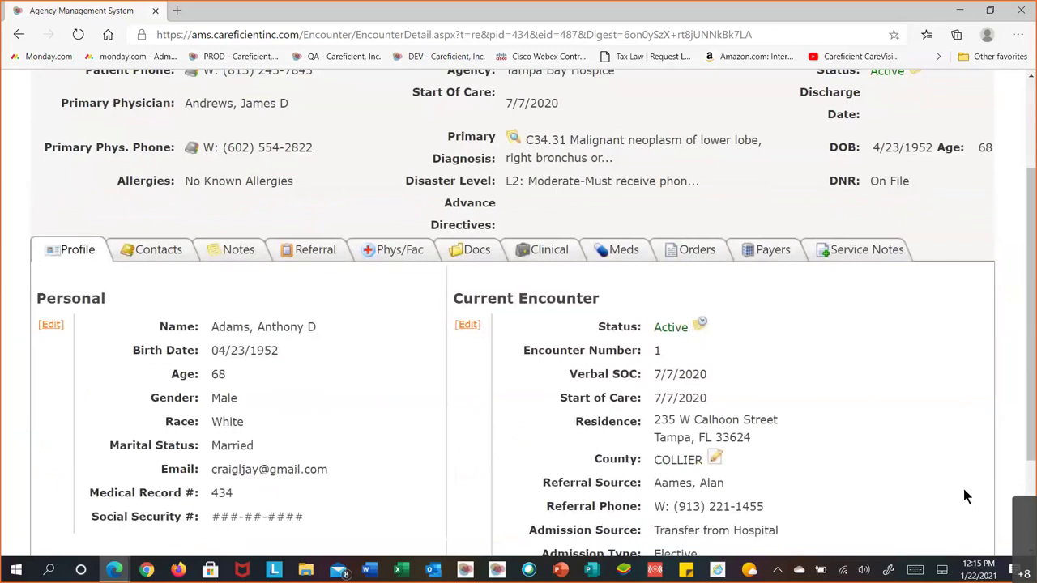
scroll(963, 493, "up", 2)
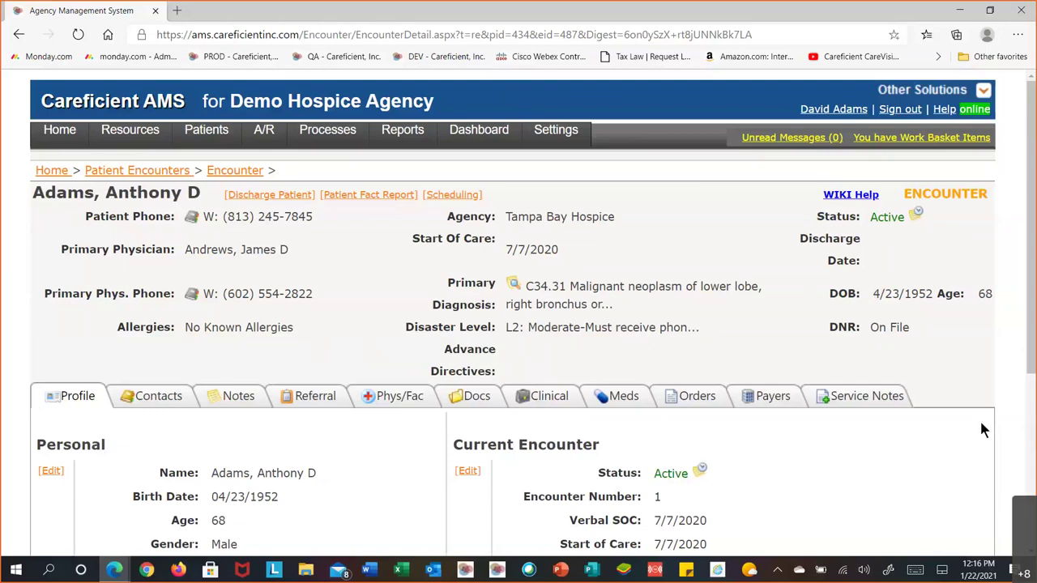
scroll(984, 427, "down", 4)
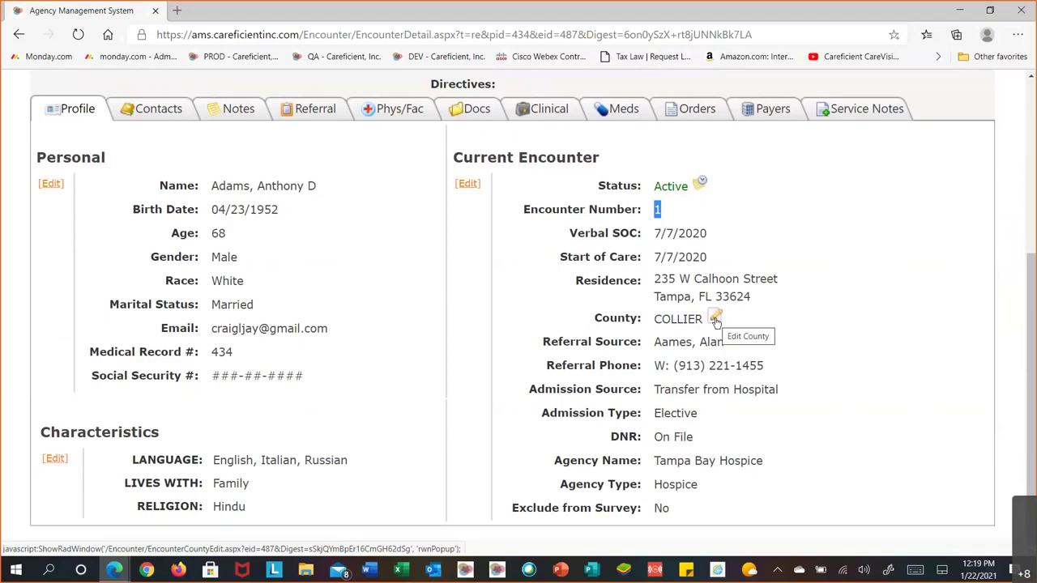
Set the current encounter's County to CALHOUN in place of COLLIER and save
left_click(716, 321)
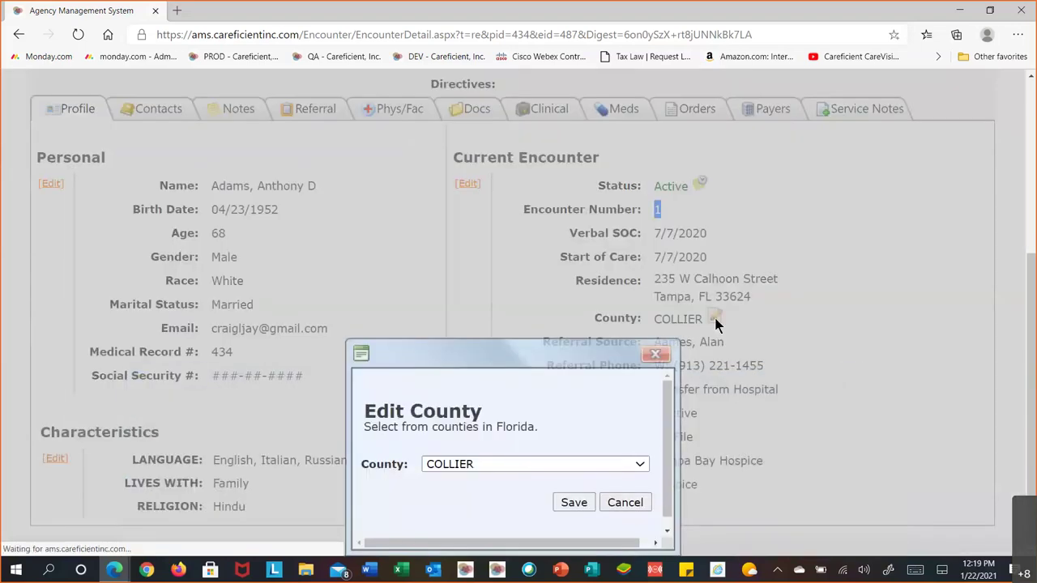
left_click(643, 465)
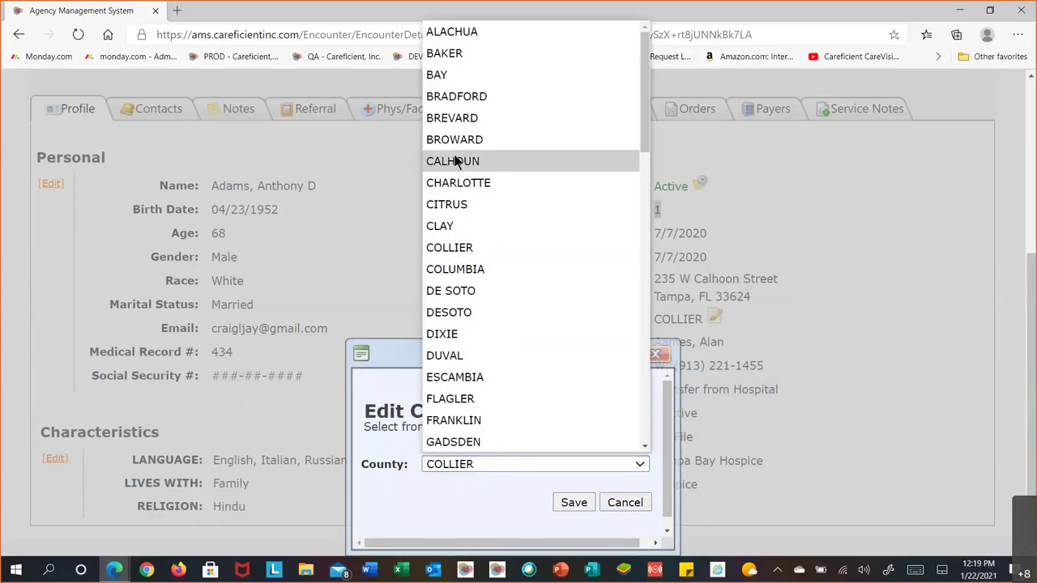
left_click(453, 161)
left_click(576, 503)
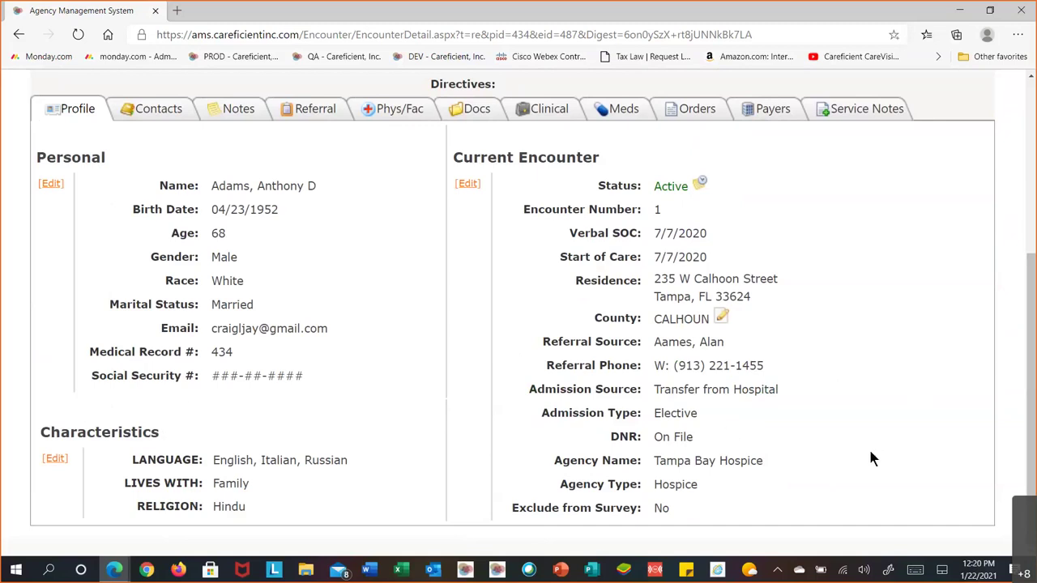
scroll(869, 459, "up", 2)
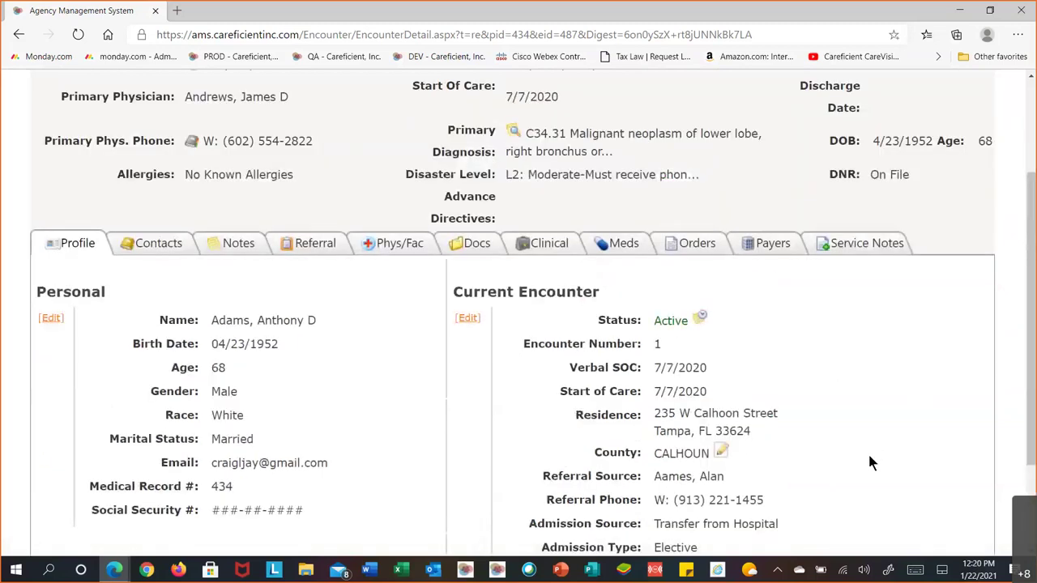
scroll(871, 463, "down", 2)
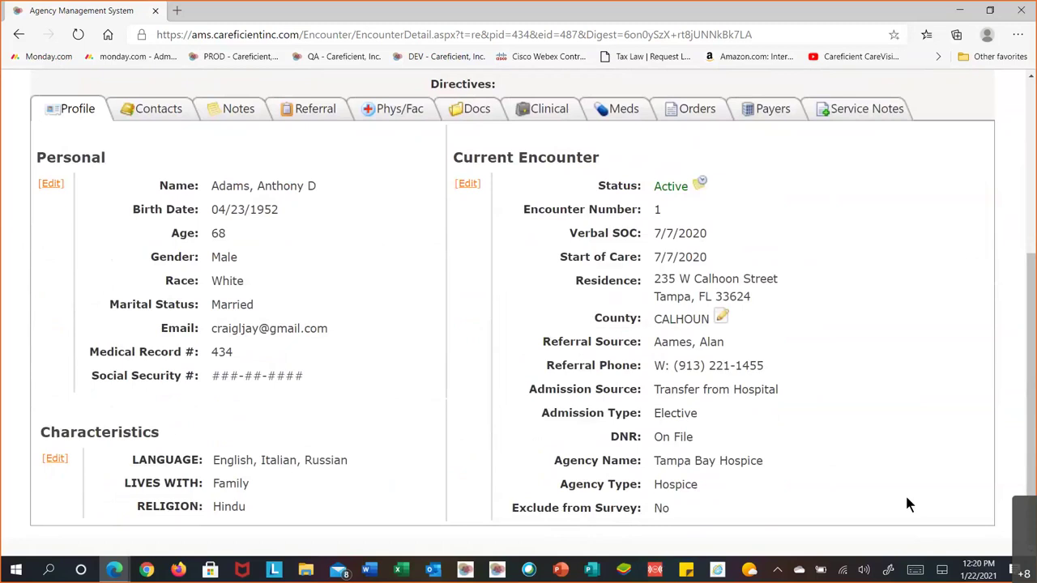
scroll(887, 484, "up", 3)
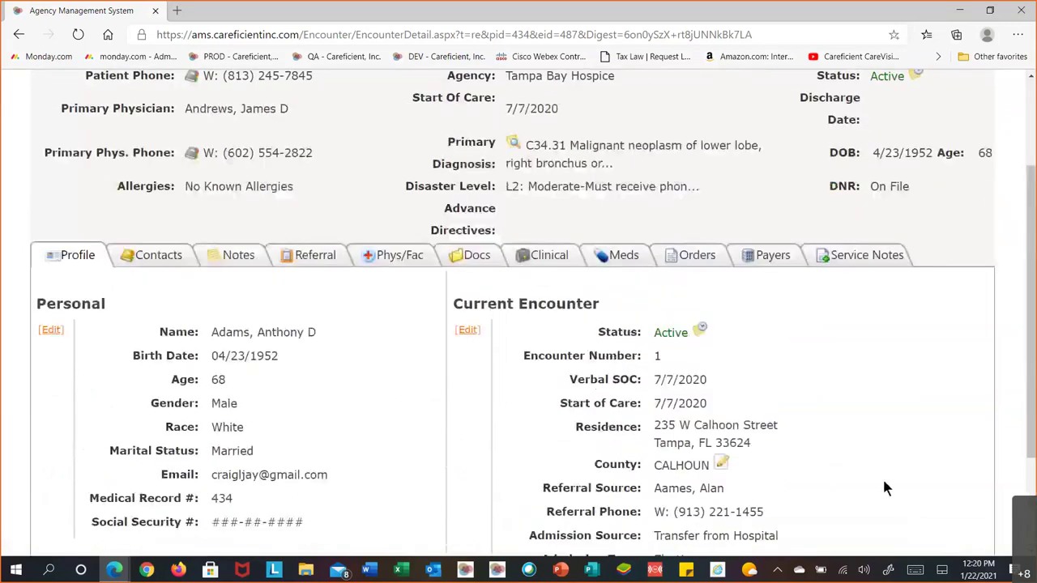
left_click(159, 258)
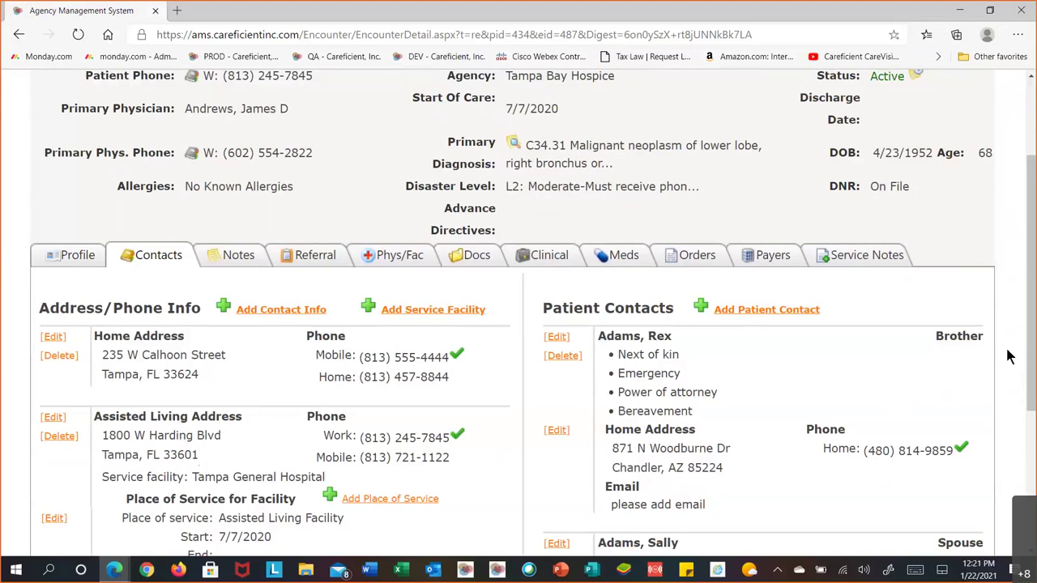
scroll(1008, 356, "down", 2)
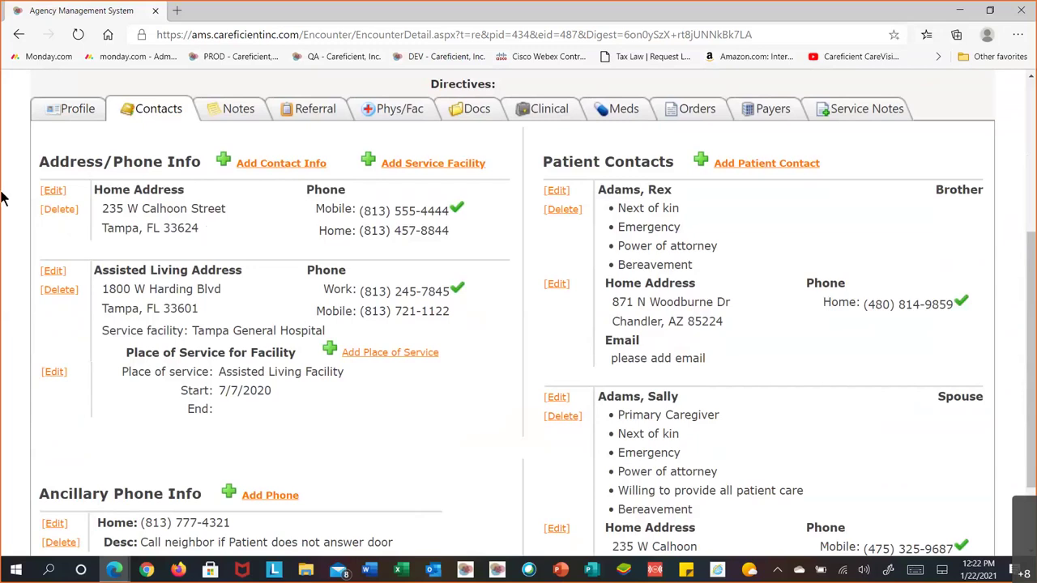
Open Edit Address/Phone Info for the Home address, keeping Address Type as Home
left_click(54, 191)
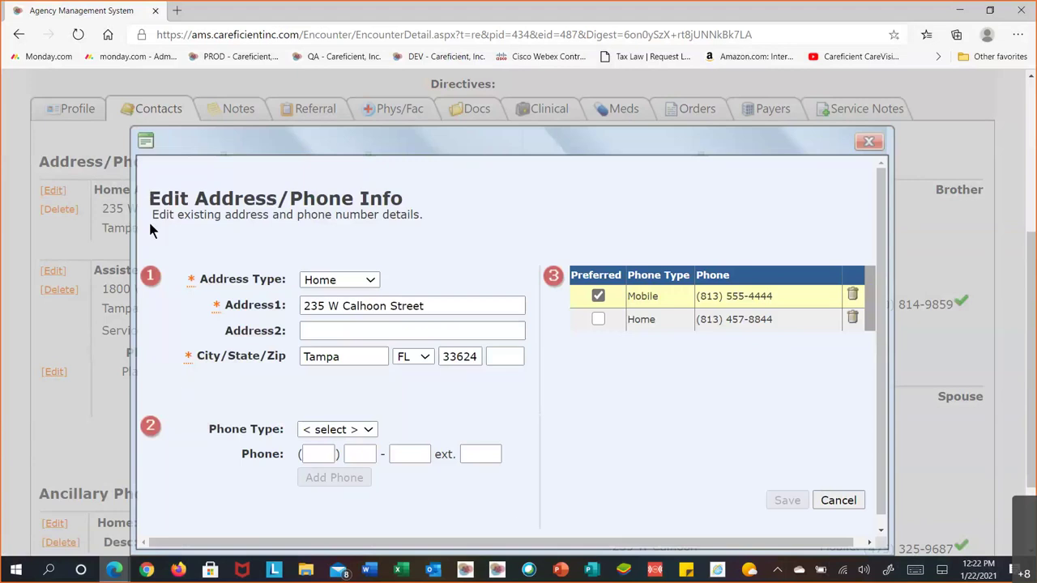
left_click_drag(149, 198, 187, 198)
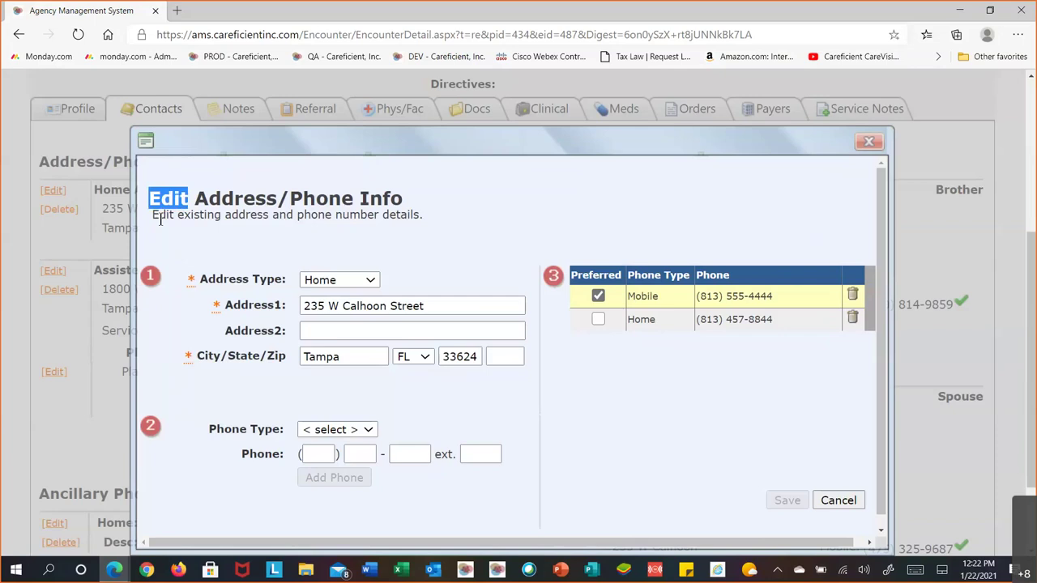
left_click(505, 241)
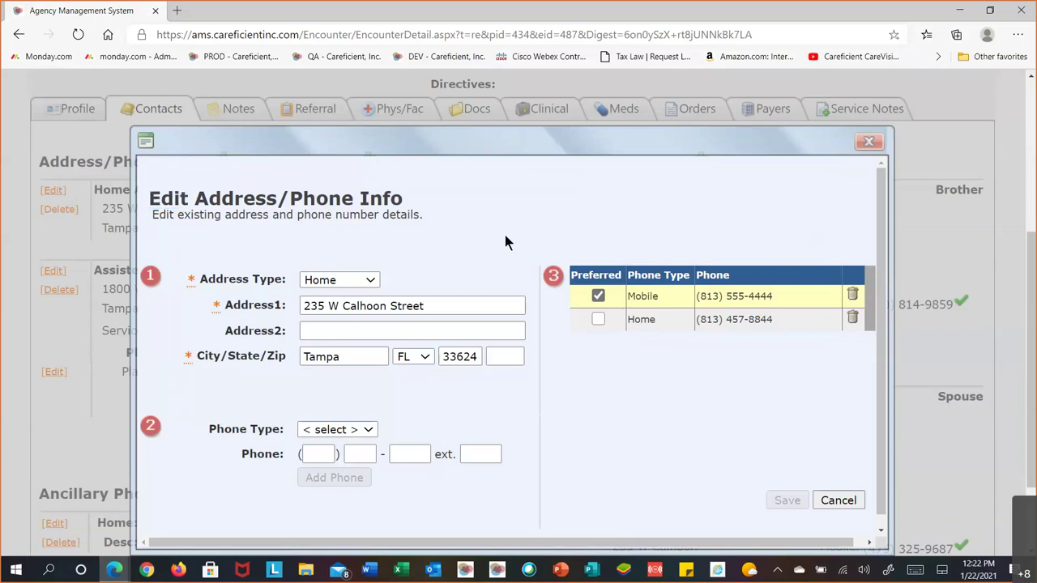
left_click(372, 280)
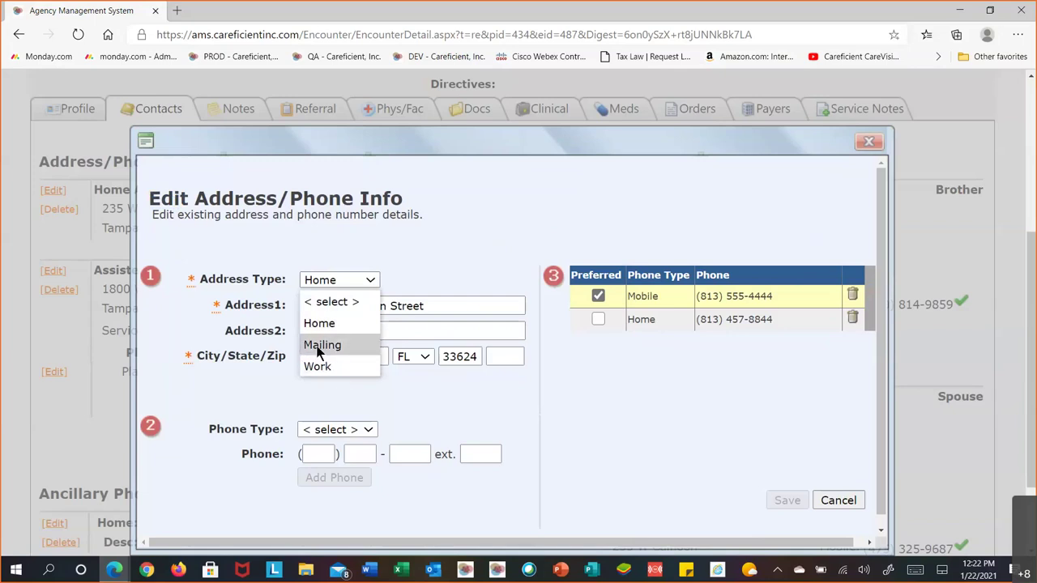
left_click(442, 260)
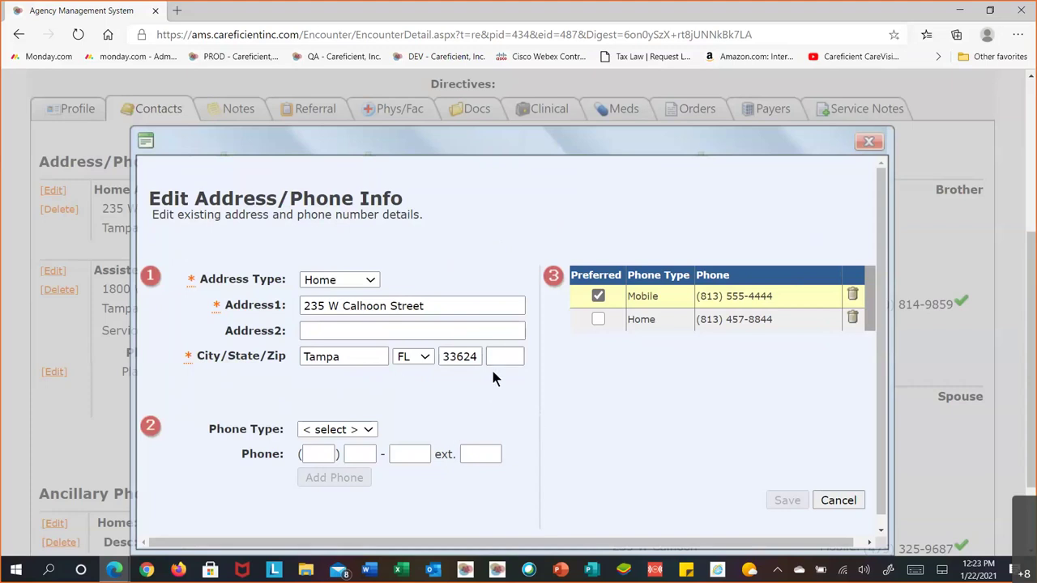
scroll(509, 381, "down", 1)
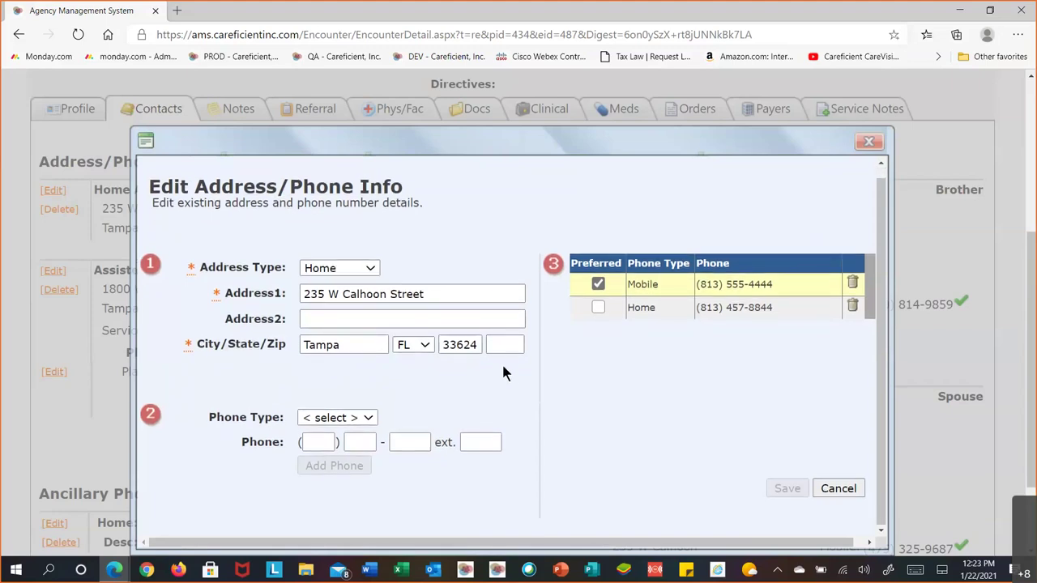
Add the patient's fax number as a Fax phone on the Home address and save
left_click(374, 417)
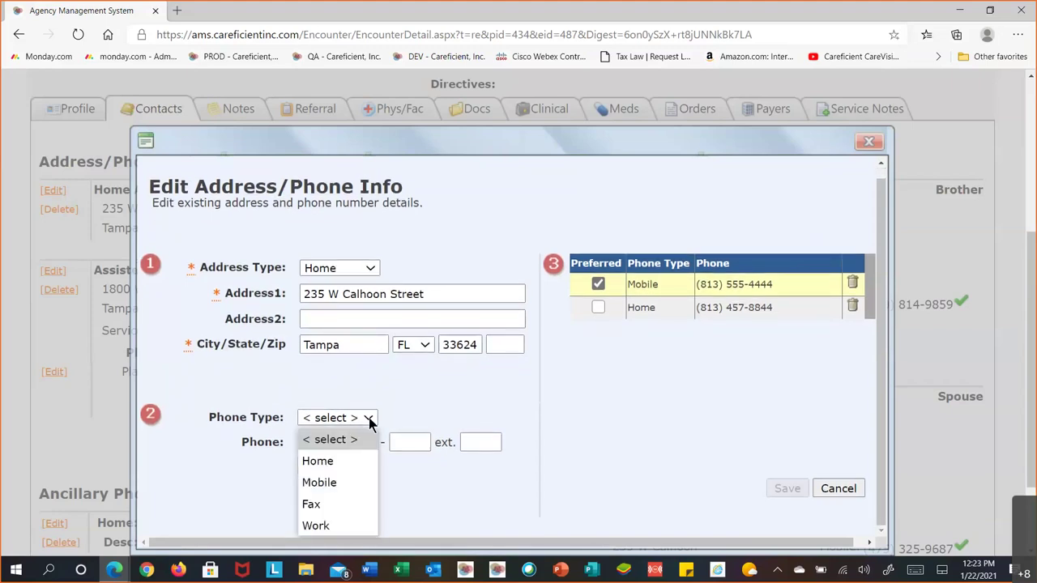
scroll(487, 425, "down", 2)
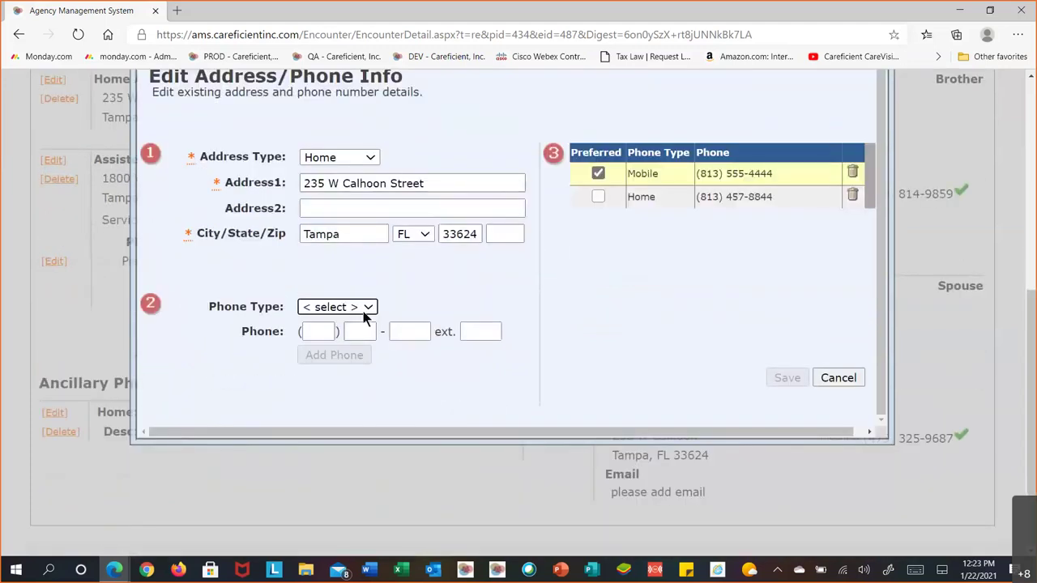
left_click(368, 309)
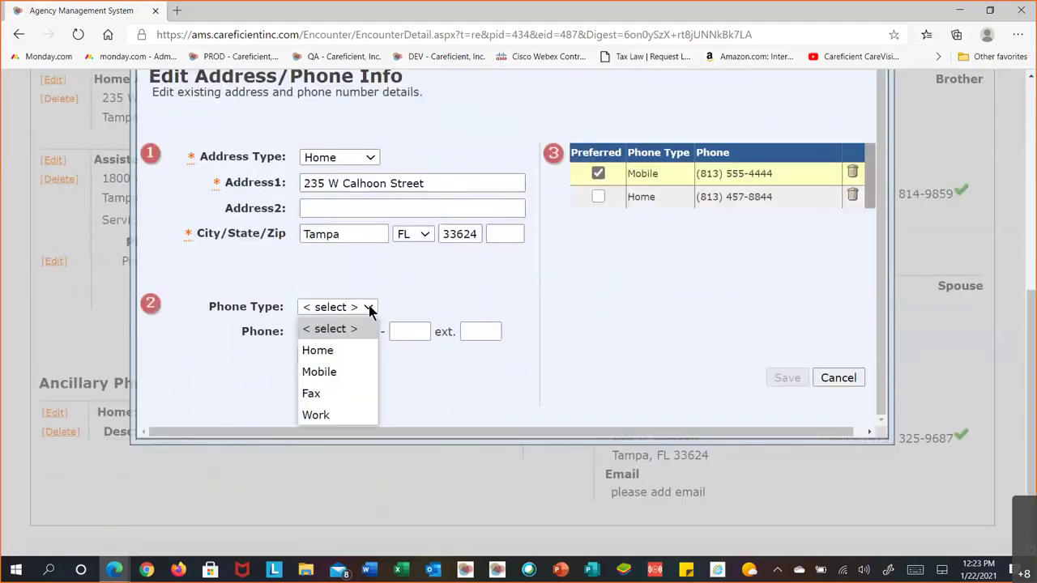
left_click(311, 394)
key("Tab")
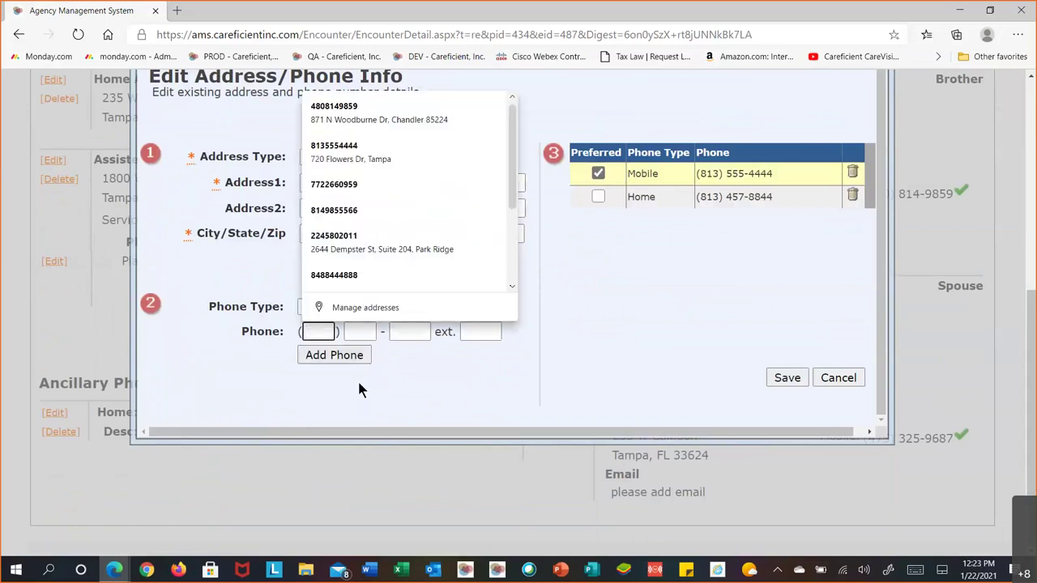
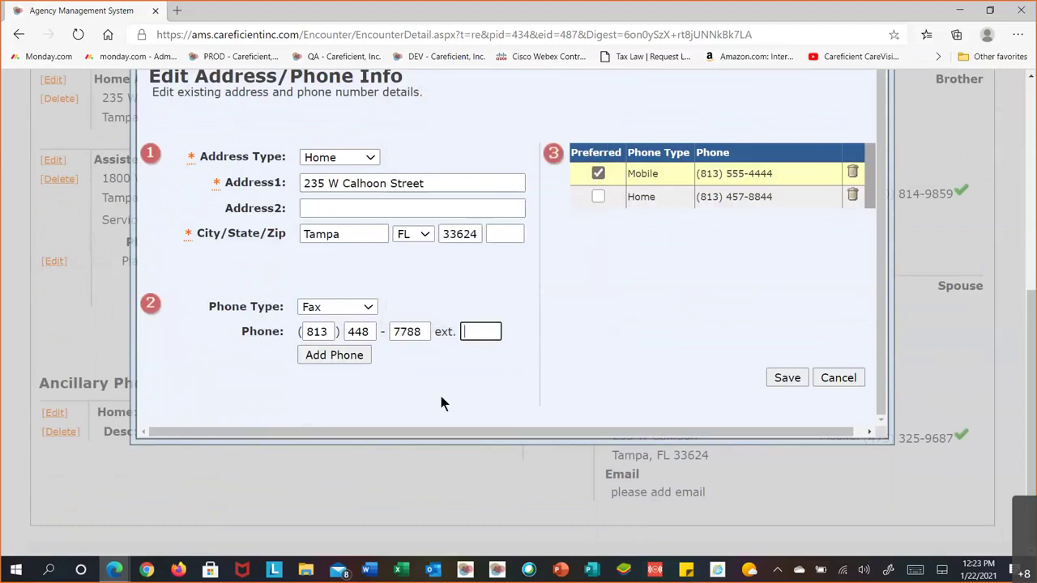
left_click(333, 360)
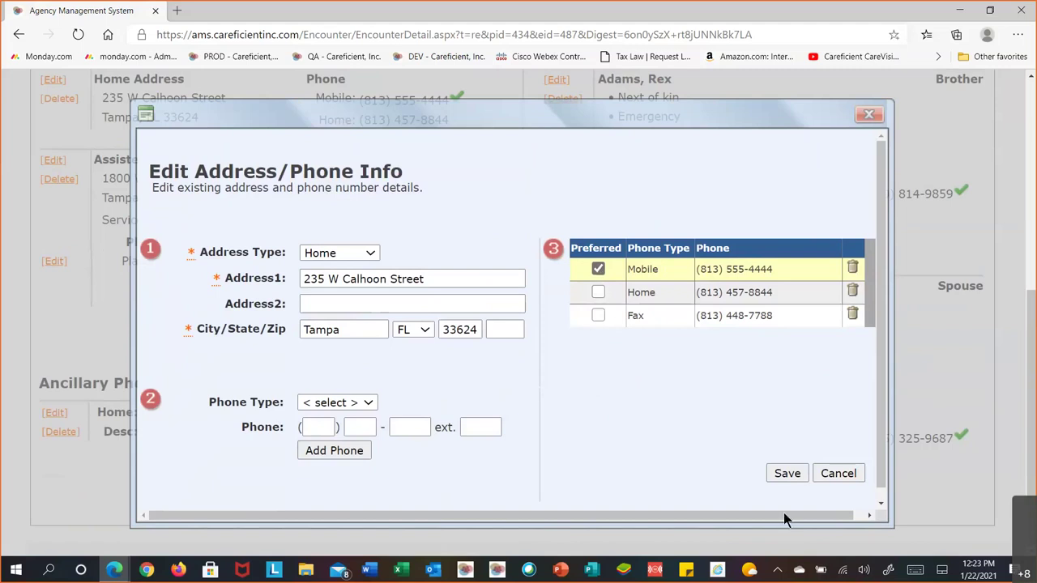
left_click(785, 474)
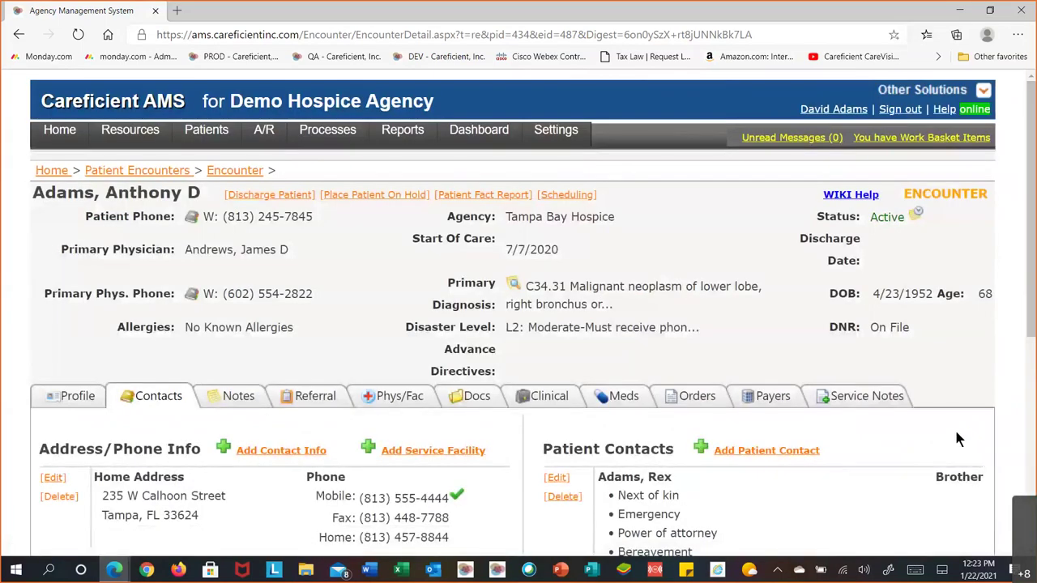
scroll(955, 438, "down", 3)
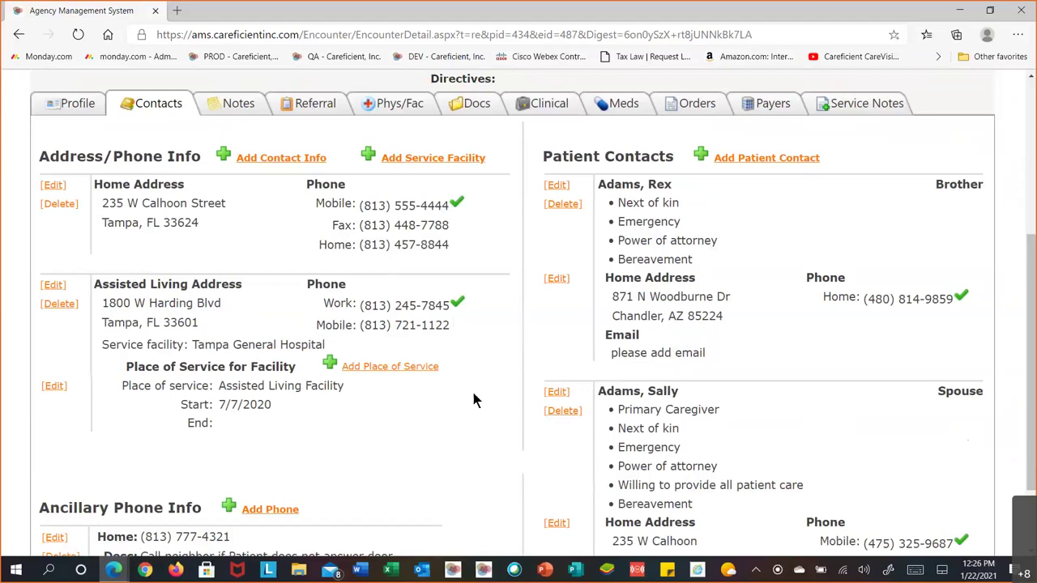
scroll(476, 385, "down", 1)
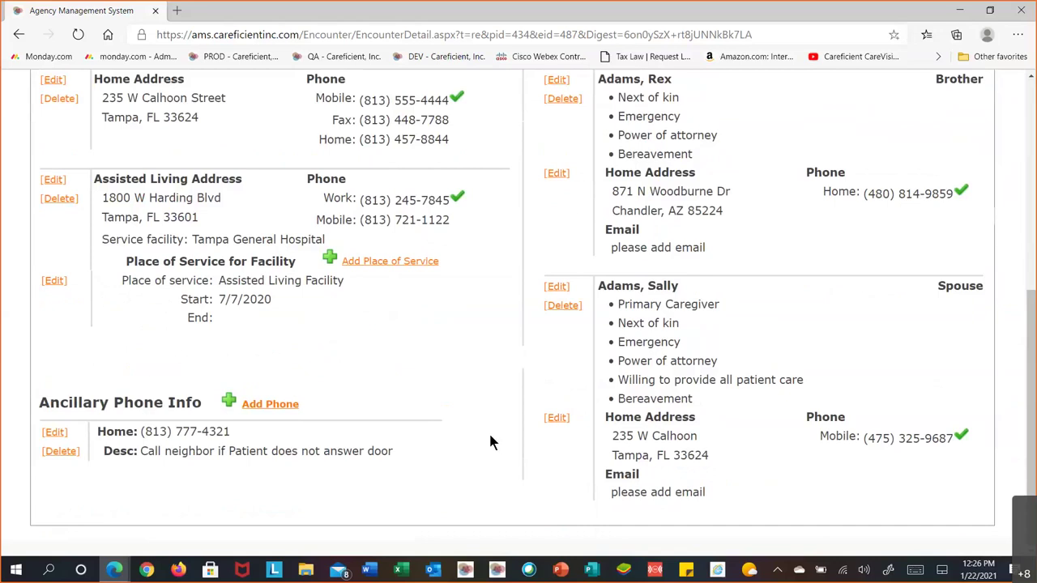
scroll(490, 436, "up", 3)
scroll(490, 436, "down", 3)
scroll(494, 446, "down", 1)
scroll(1004, 358, "up", 4)
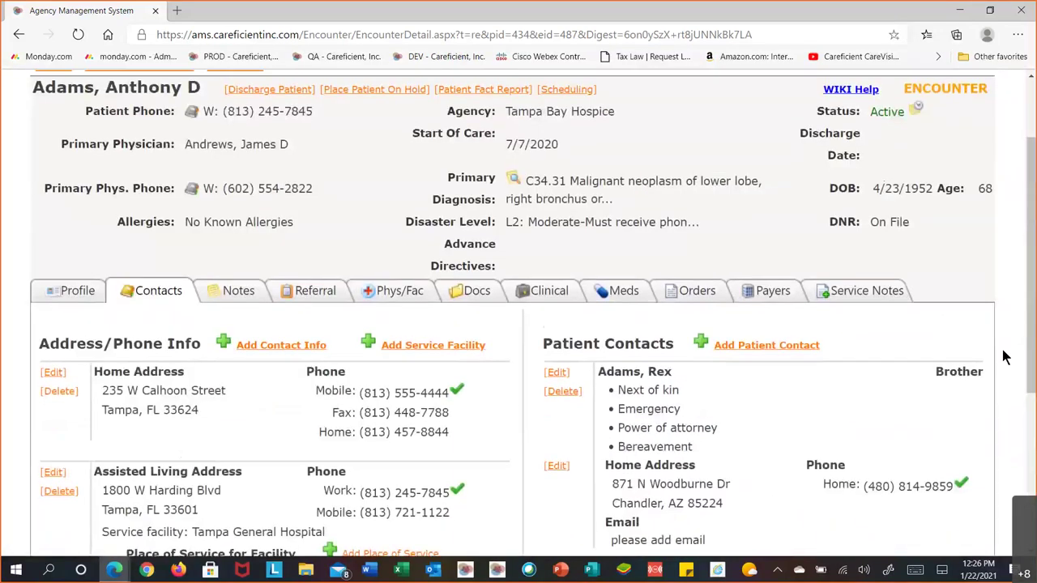
scroll(1004, 358, "down", 2)
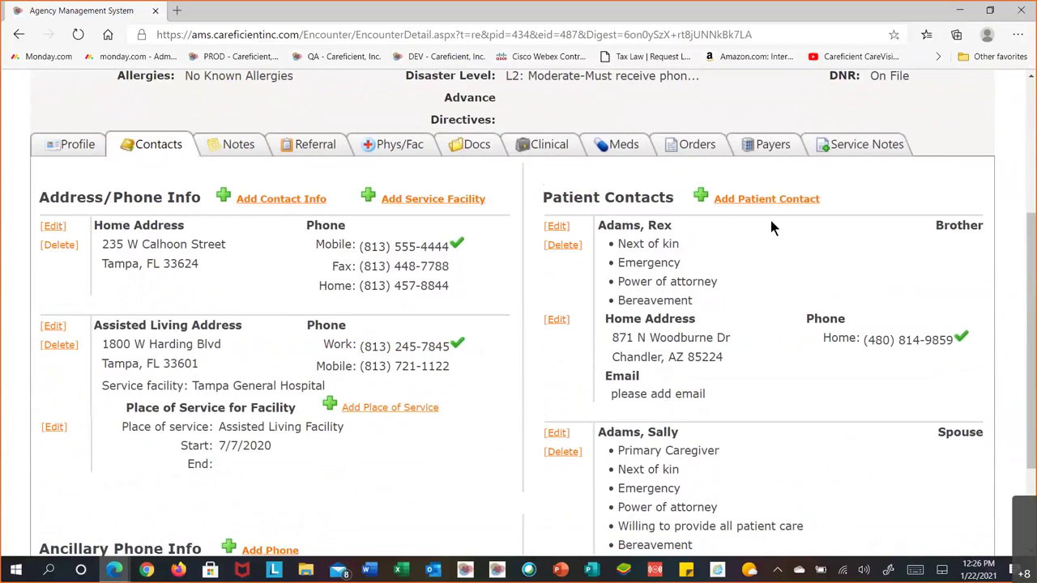
scroll(708, 270, "down", 2)
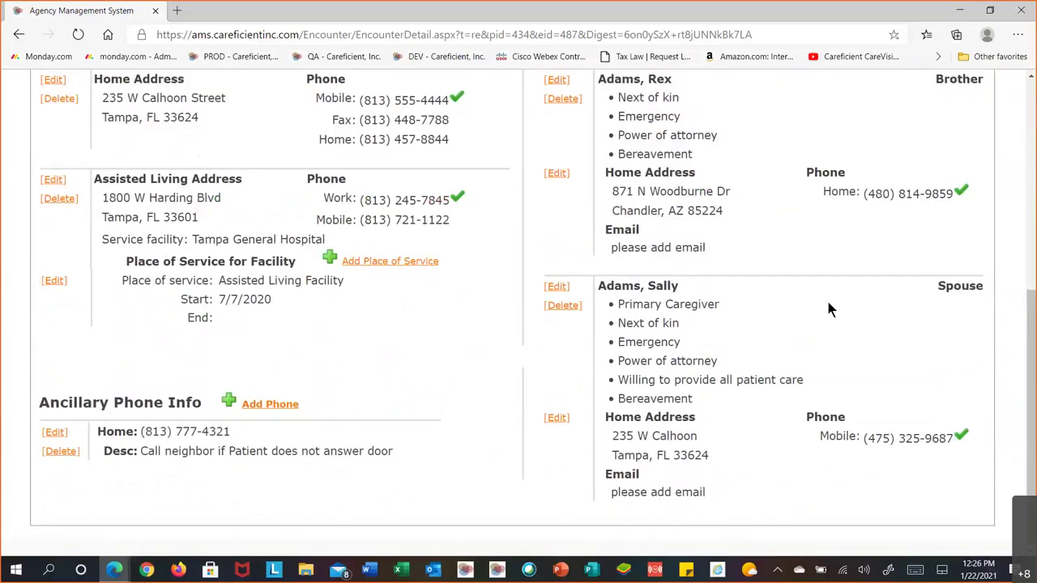
scroll(828, 308, "up", 2)
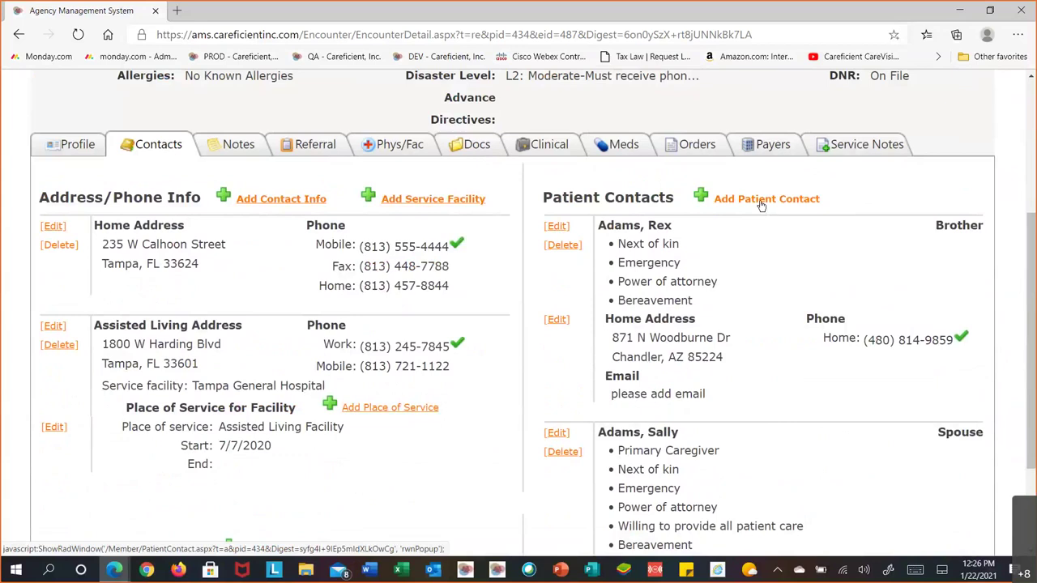
Start a patient contact with relationship Brother, marked Next of kin, Emergency and Power of attorney
left_click(761, 199)
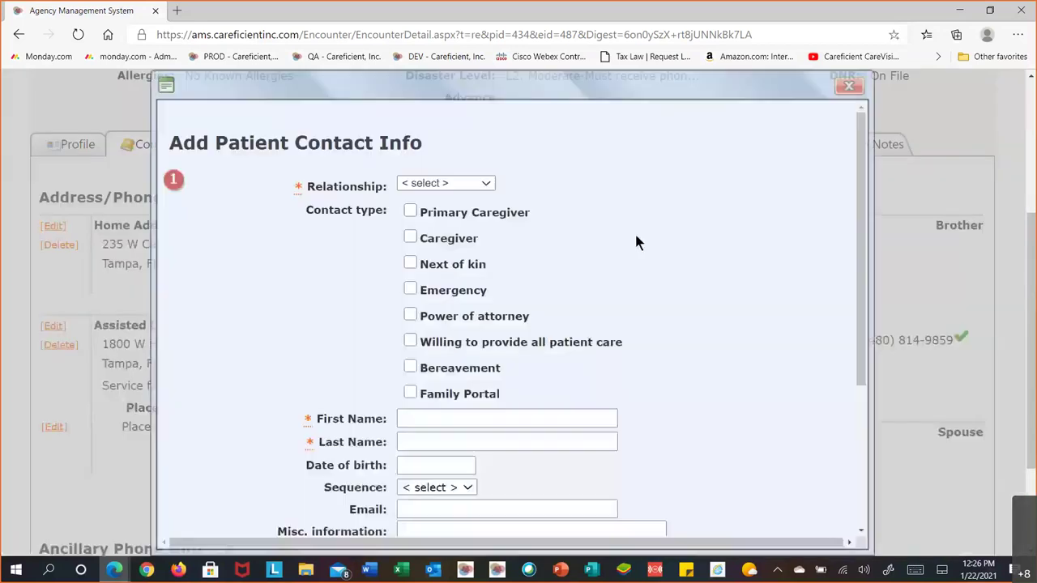
left_click(491, 188)
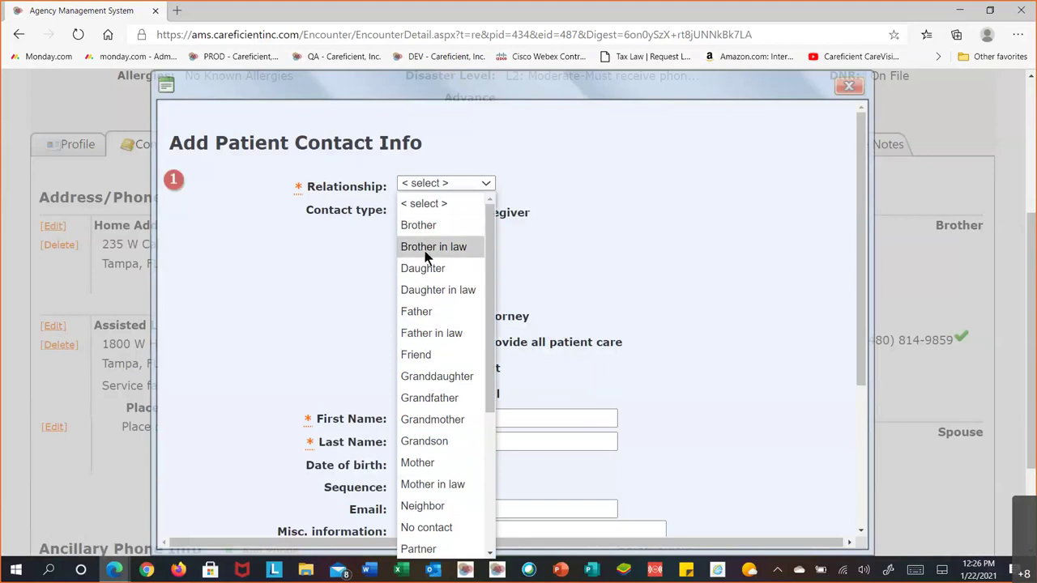
left_click(418, 227)
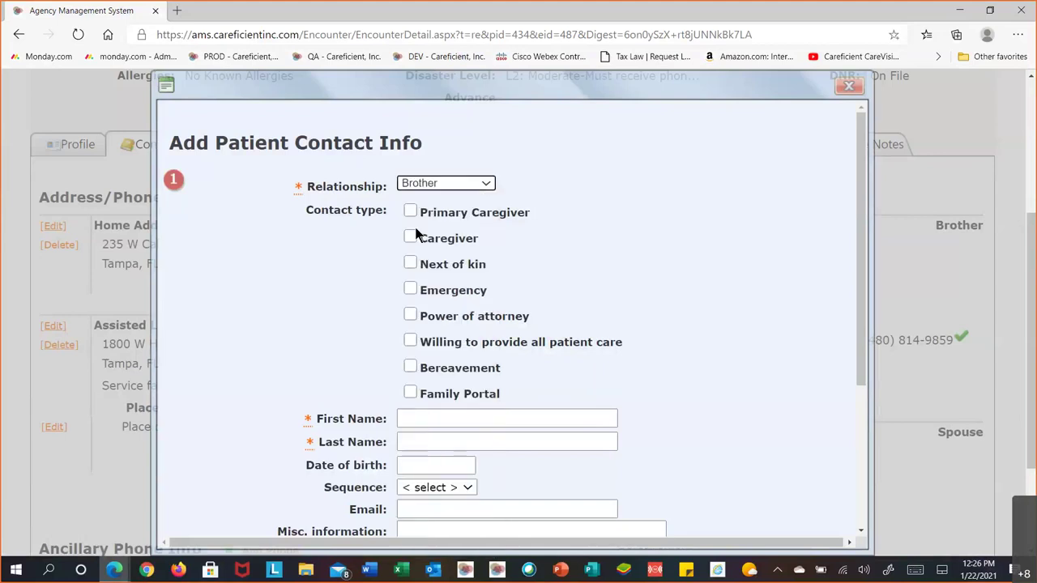
left_click(409, 263)
left_click(413, 290)
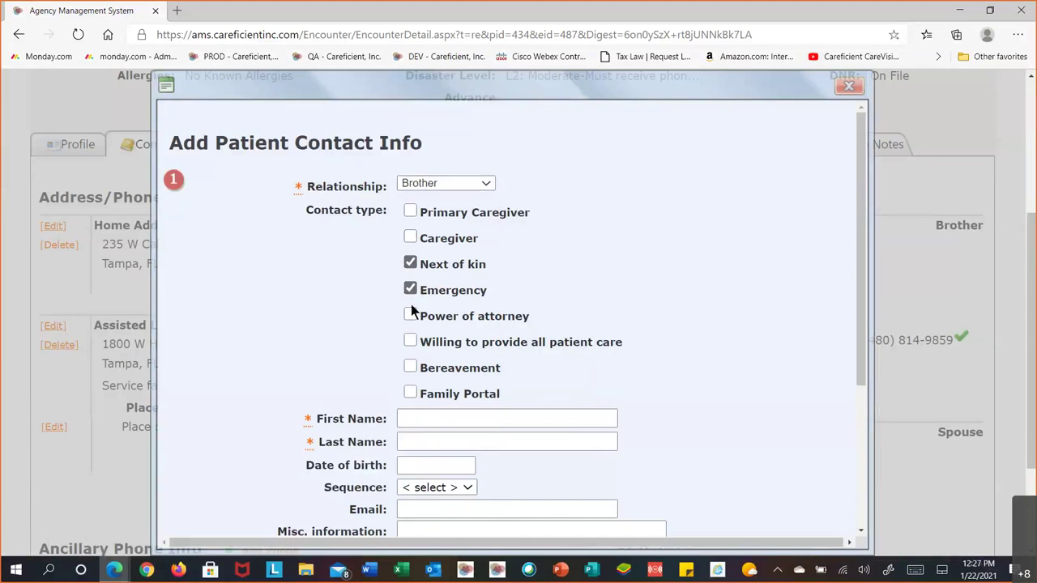
left_click(410, 315)
Enter the brother contact's first name and last name in the contact form
left_click(604, 418)
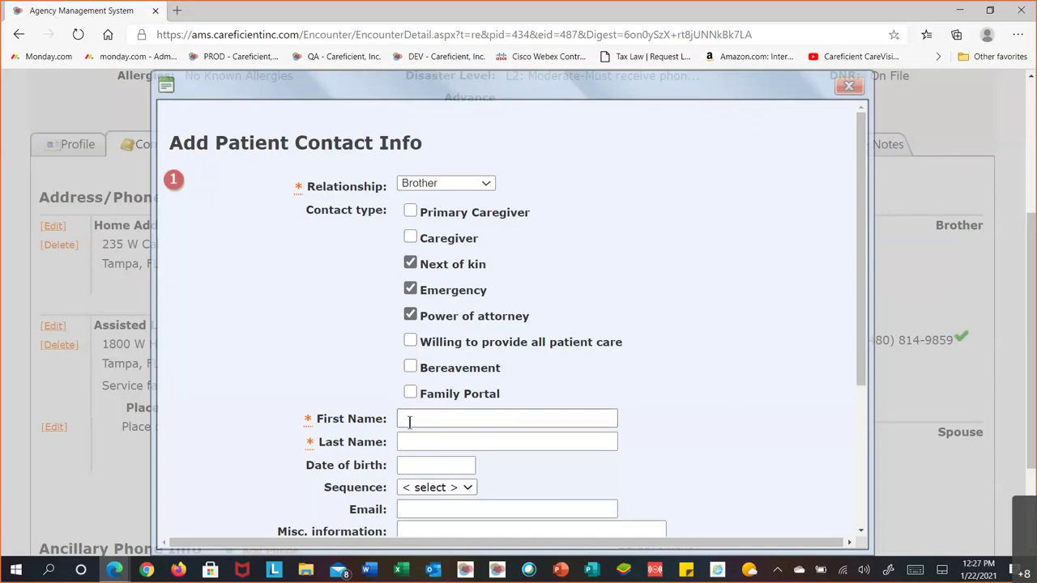
left_click(707, 402)
left_click(567, 417)
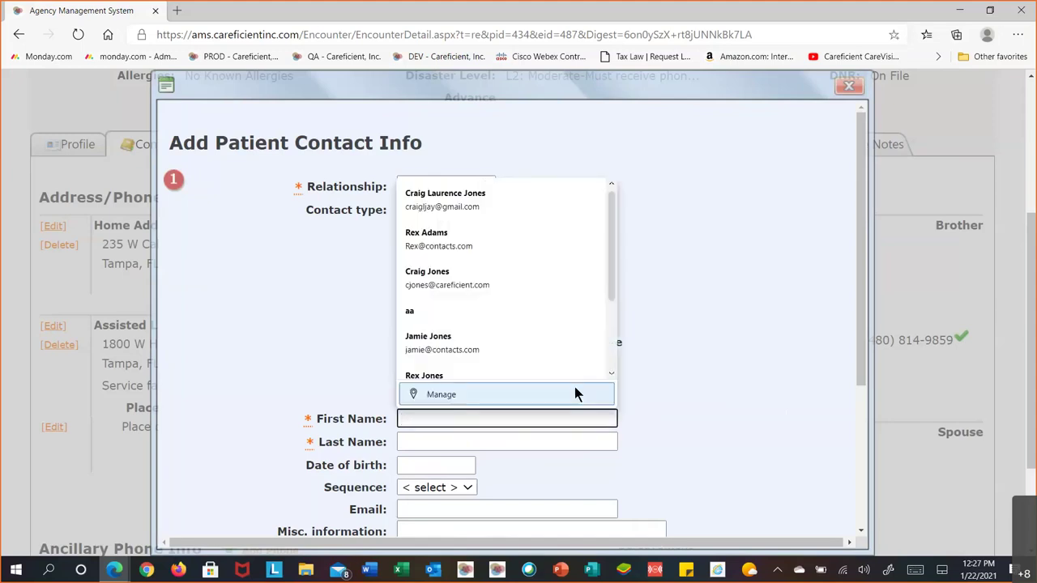
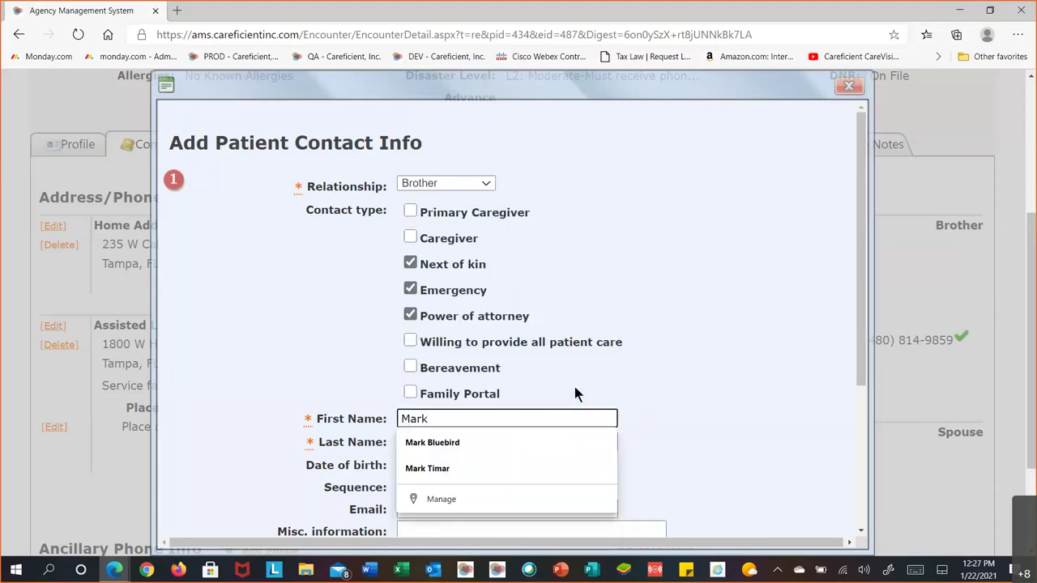
left_click(683, 419)
left_click(409, 444)
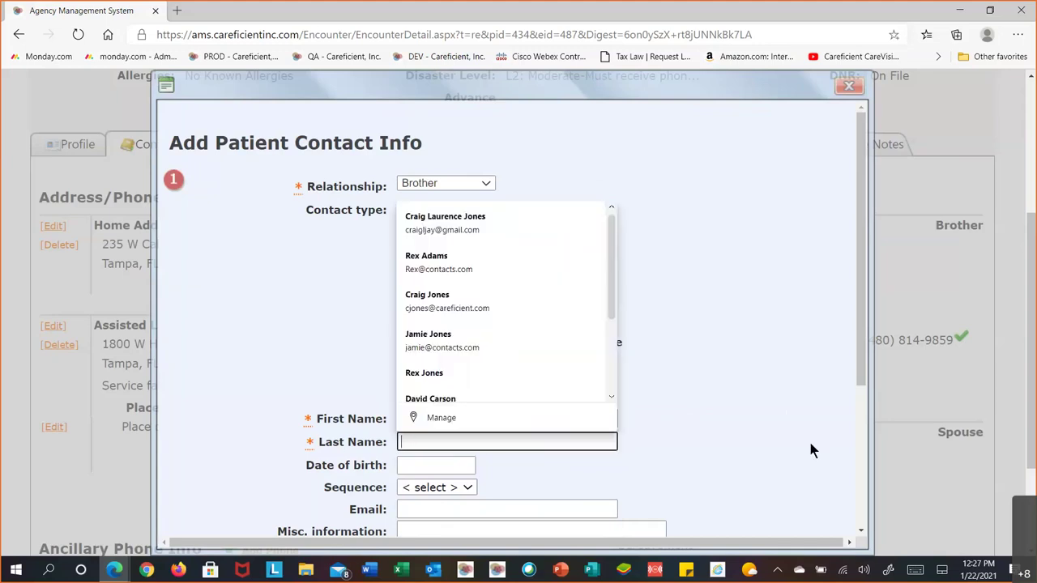
left_click(735, 430)
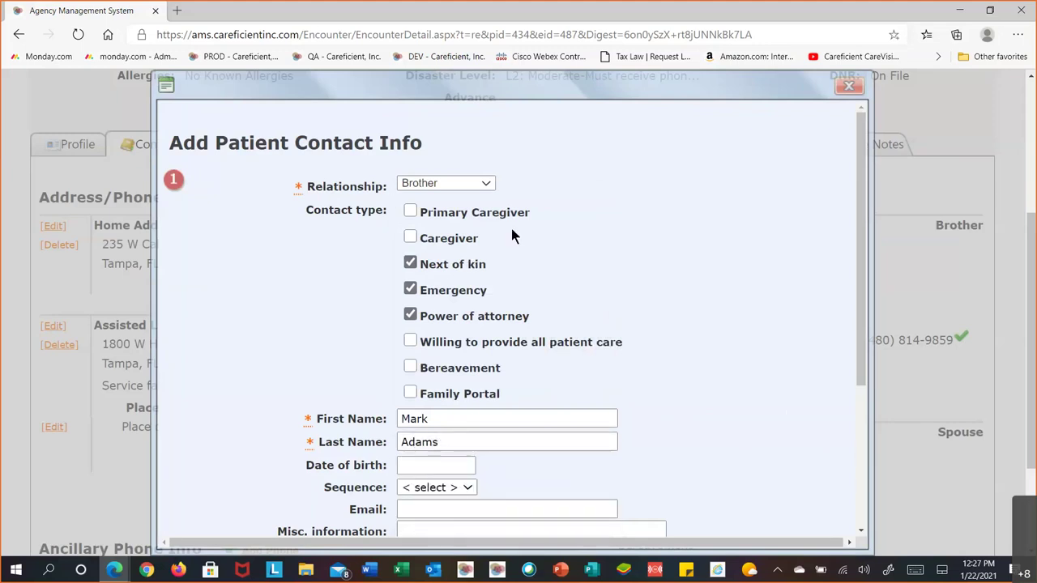
Leave the contact's email blank and continue to the Add Address/Phone Info form
scroll(717, 479, "down", 2)
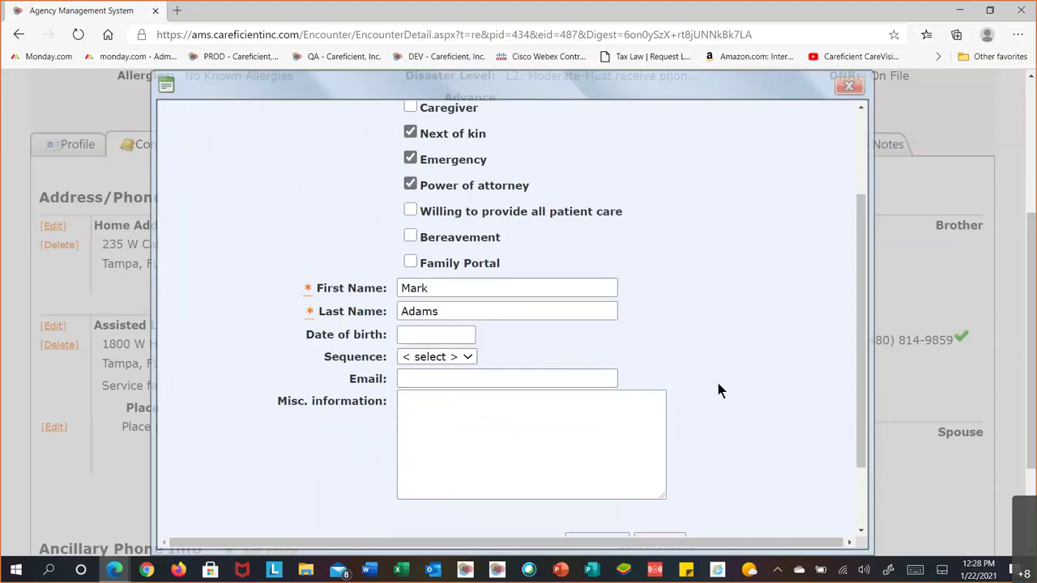
left_click(407, 379)
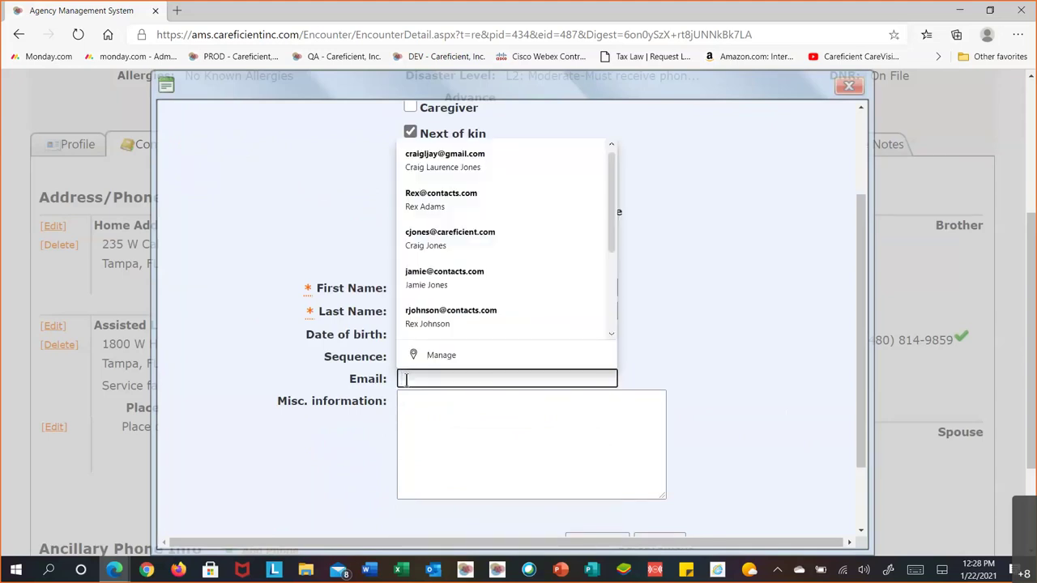
left_click(759, 367)
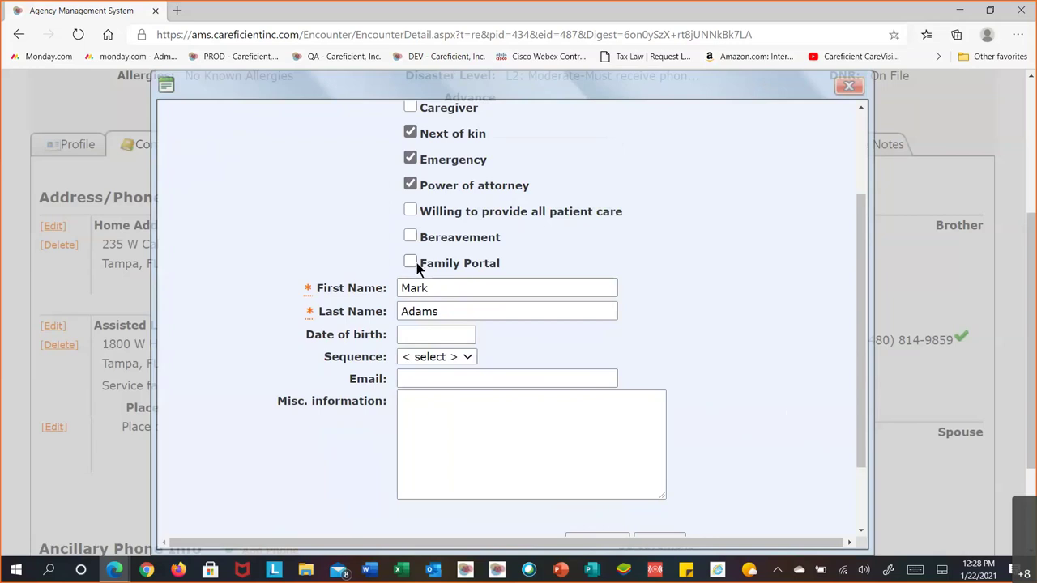
left_click(417, 378)
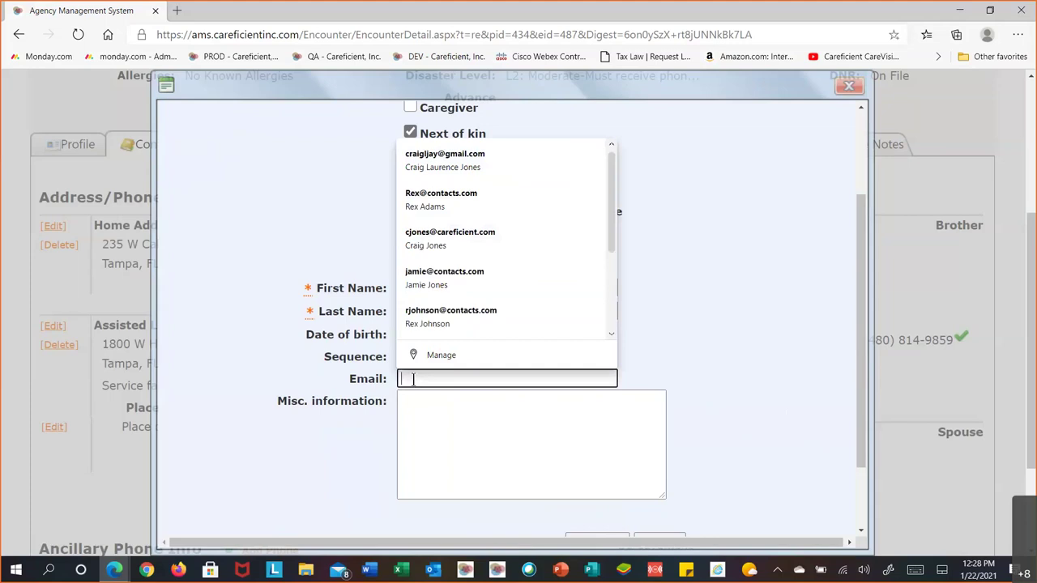
left_click(707, 359)
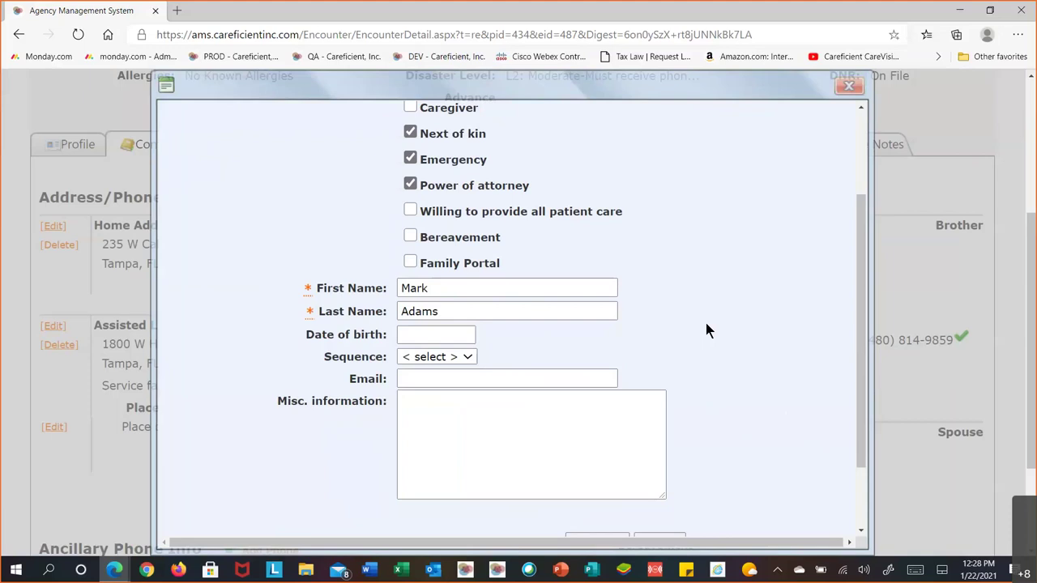
scroll(705, 326, "down", 2)
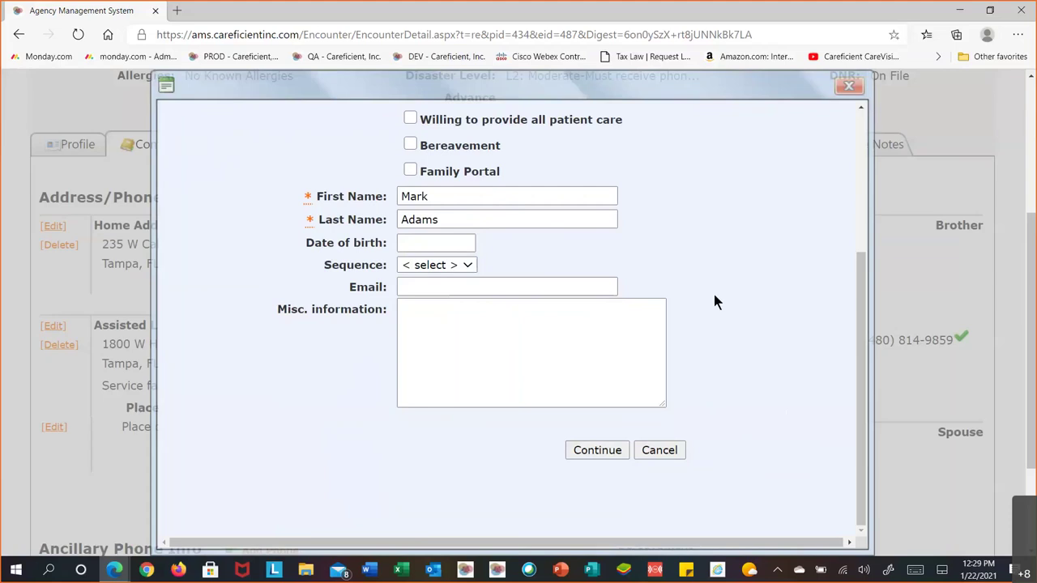
scroll(713, 302, "down", 3)
left_click(613, 307)
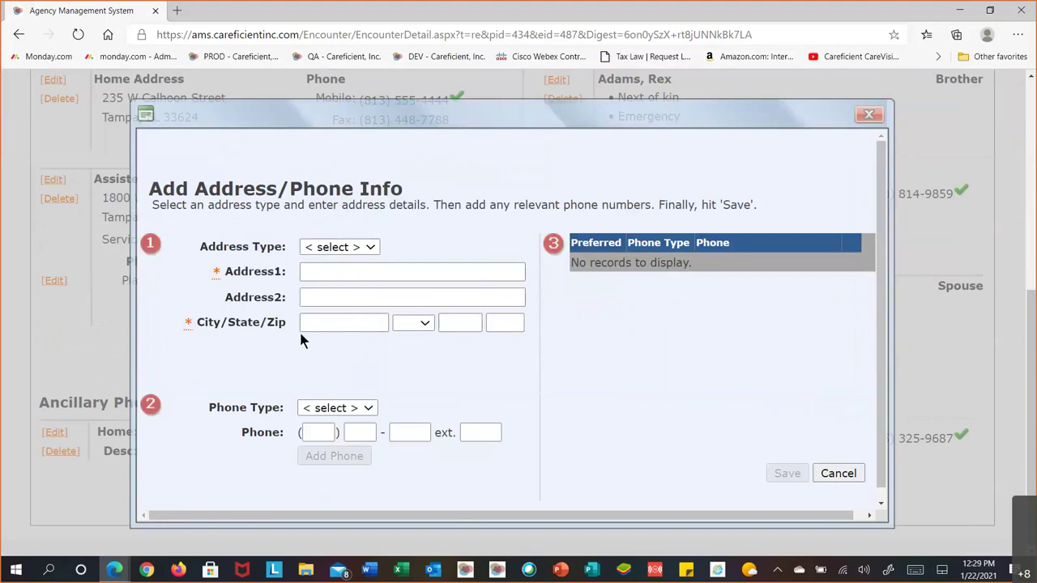
Check the contact's Address Type choices, leaving the address type unselected
left_click(373, 248)
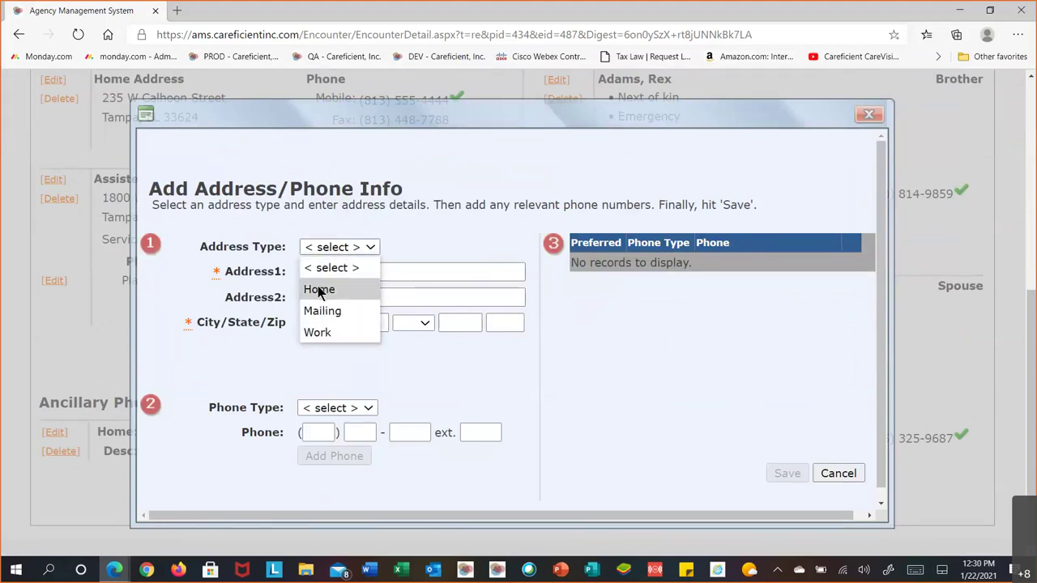
left_click(371, 251)
left_click(309, 274)
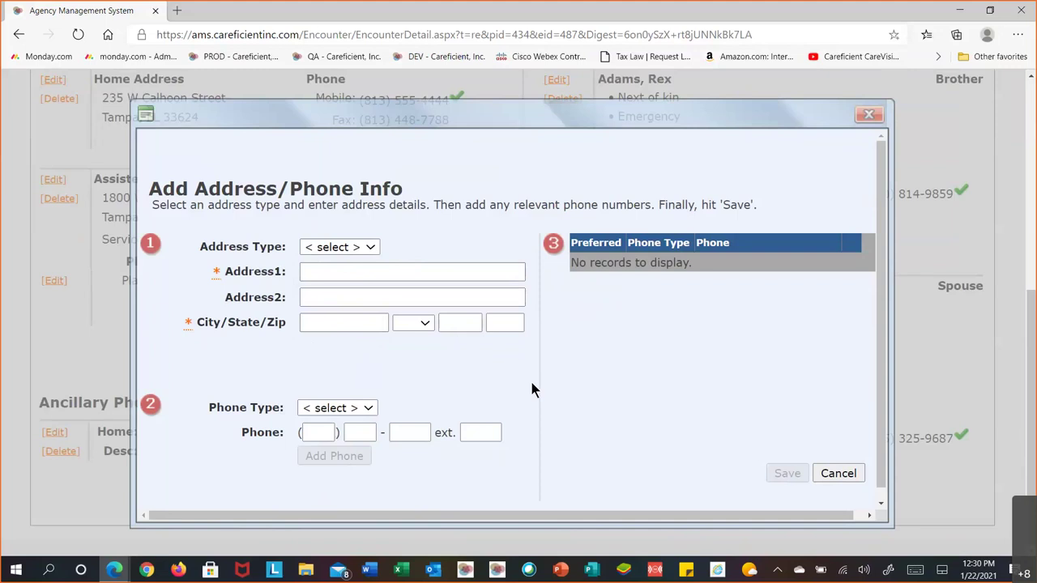
left_click(365, 246)
left_click(354, 253)
Add the contact's mobile number as a preferred Mobile phone and save
left_click(368, 409)
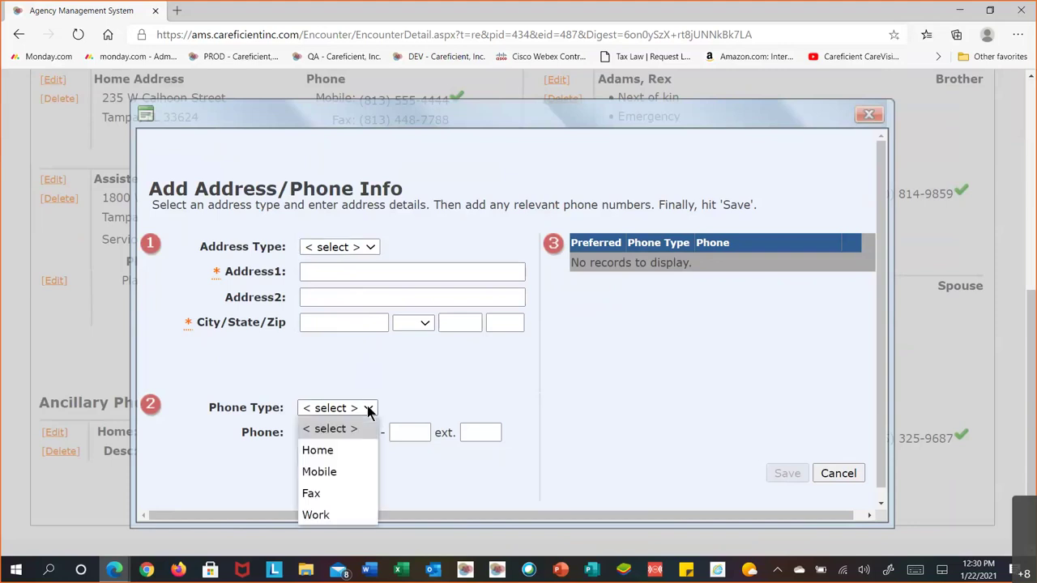
left_click(317, 475)
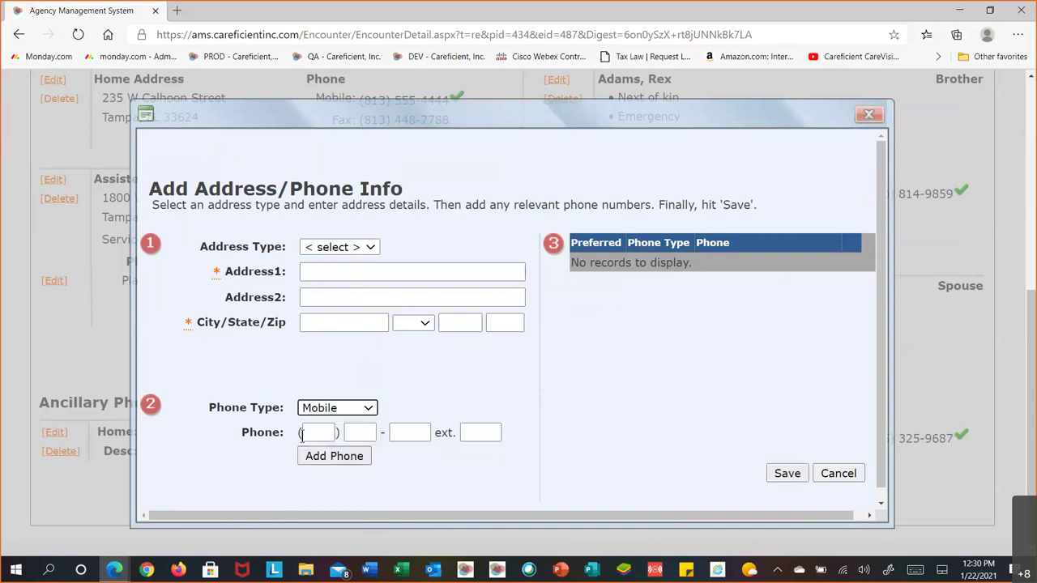
left_click(314, 431)
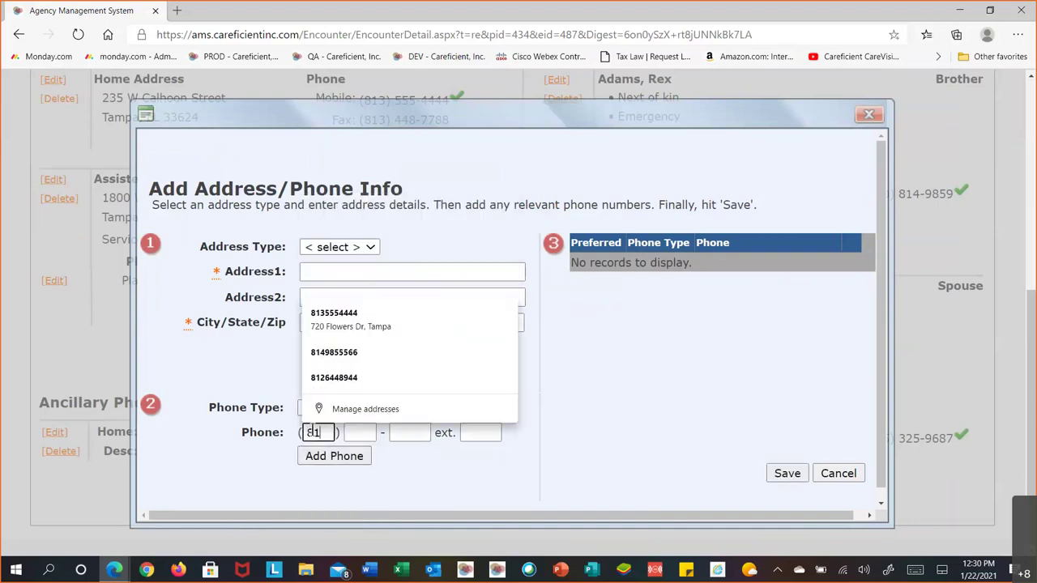
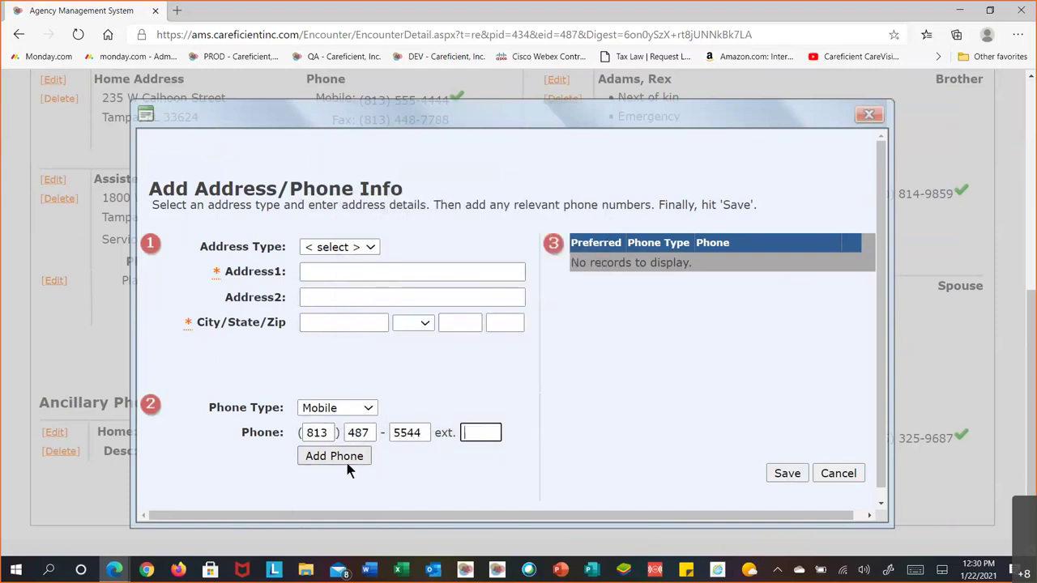
left_click(339, 459)
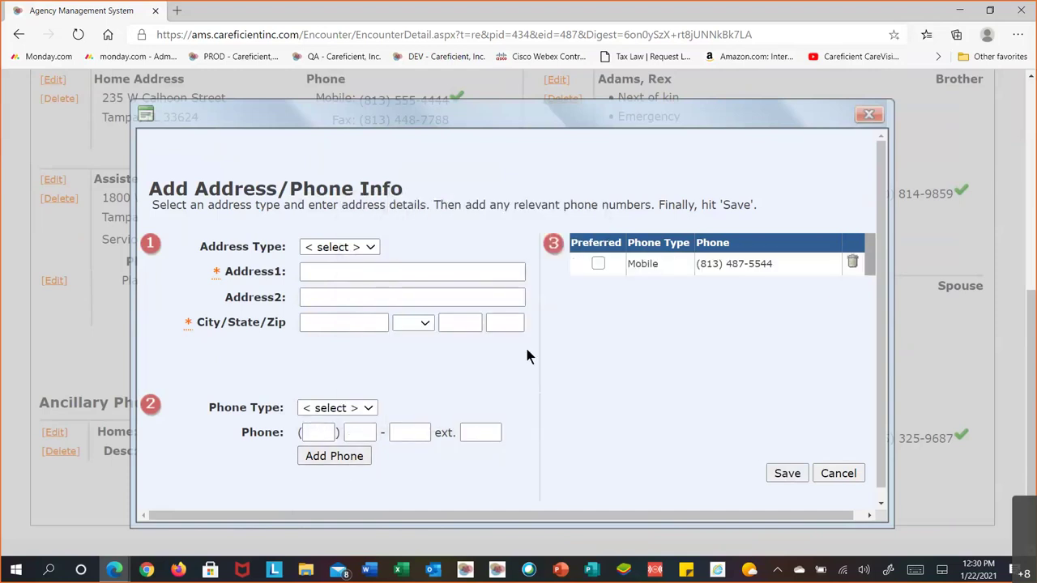
left_click(598, 264)
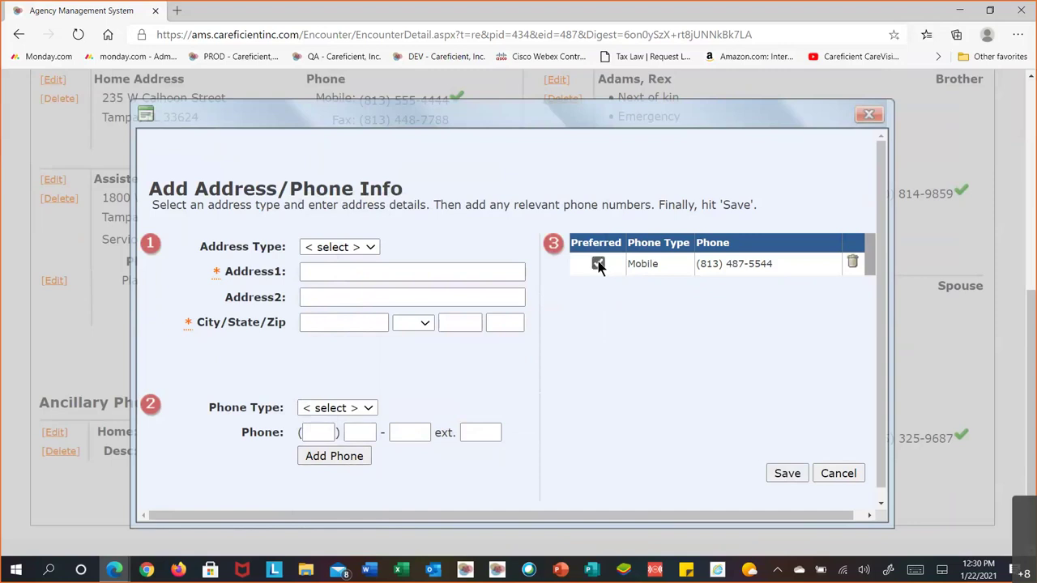
left_click(786, 475)
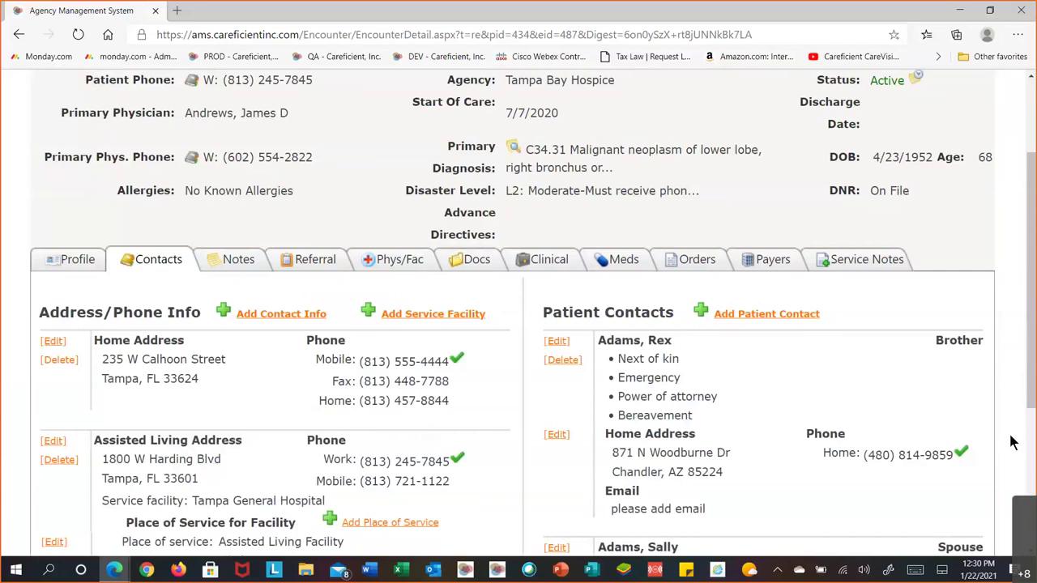
scroll(1010, 442, "up", 2)
scroll(1010, 442, "down", 5)
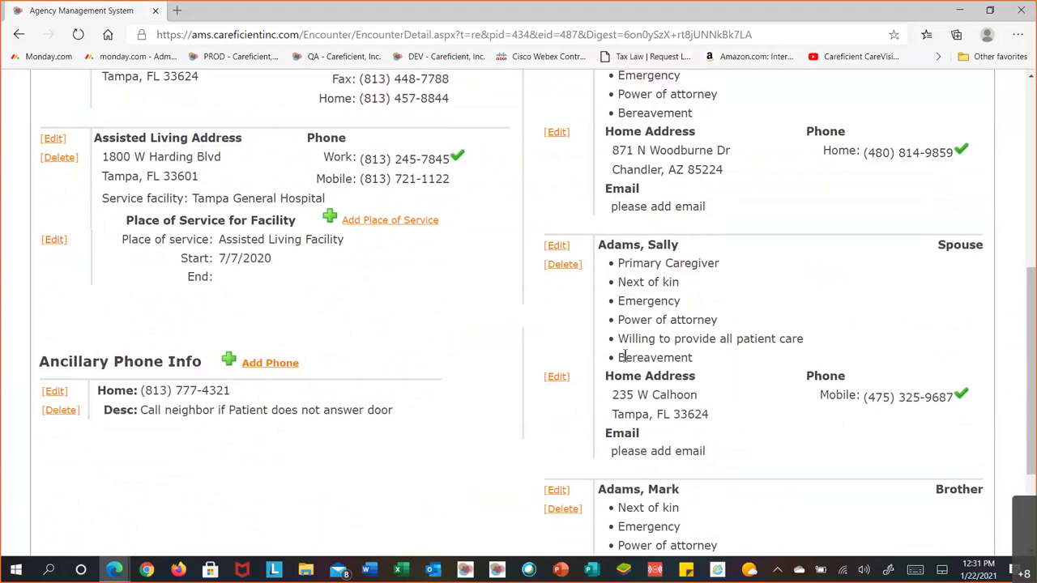
left_click_drag(618, 357, 690, 357)
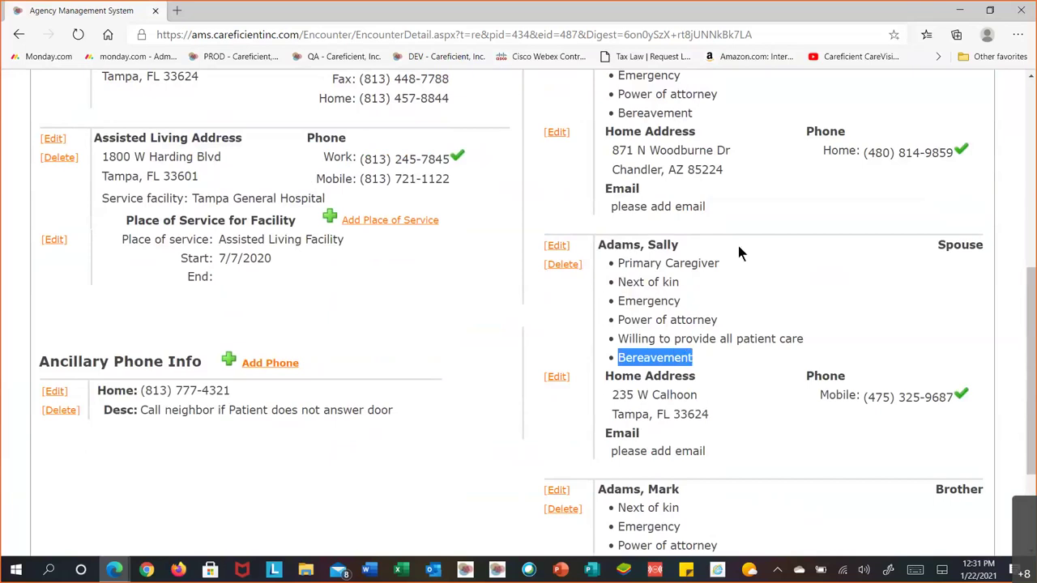
left_click_drag(619, 114, 696, 115)
scroll(733, 139, "down", 3)
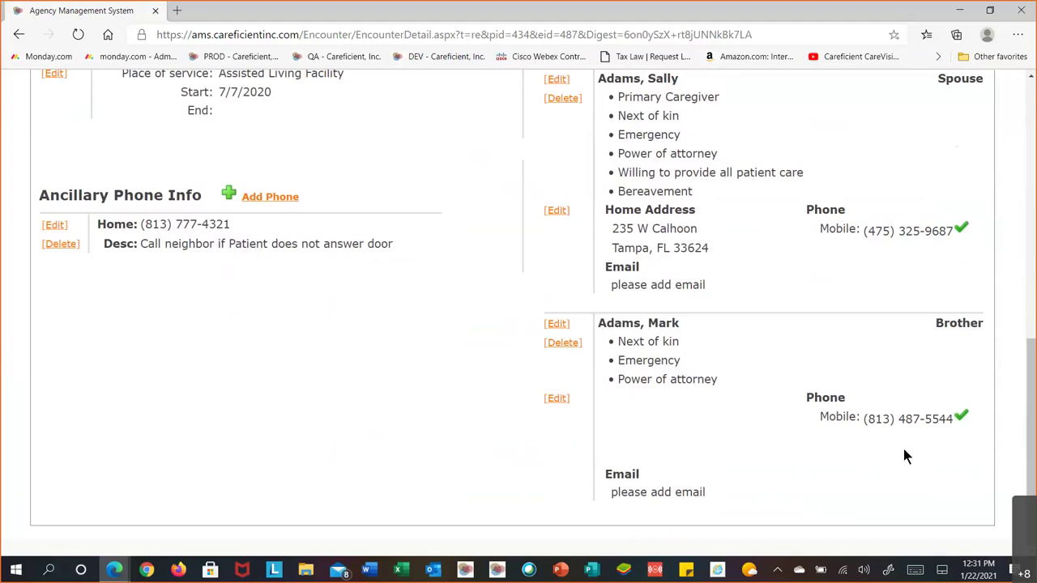
scroll(764, 417, "up", 3)
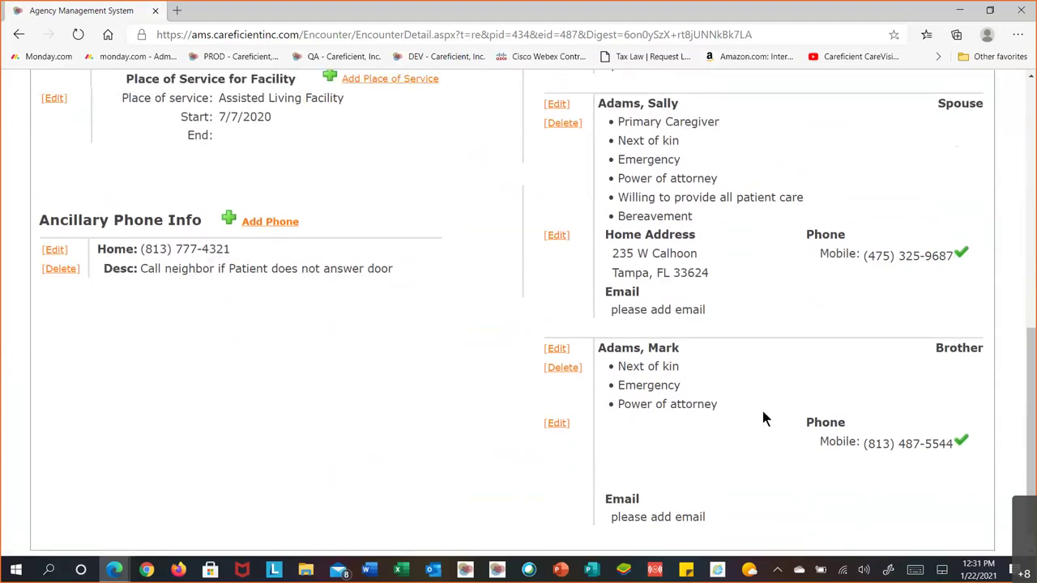
scroll(971, 381, "down", 3)
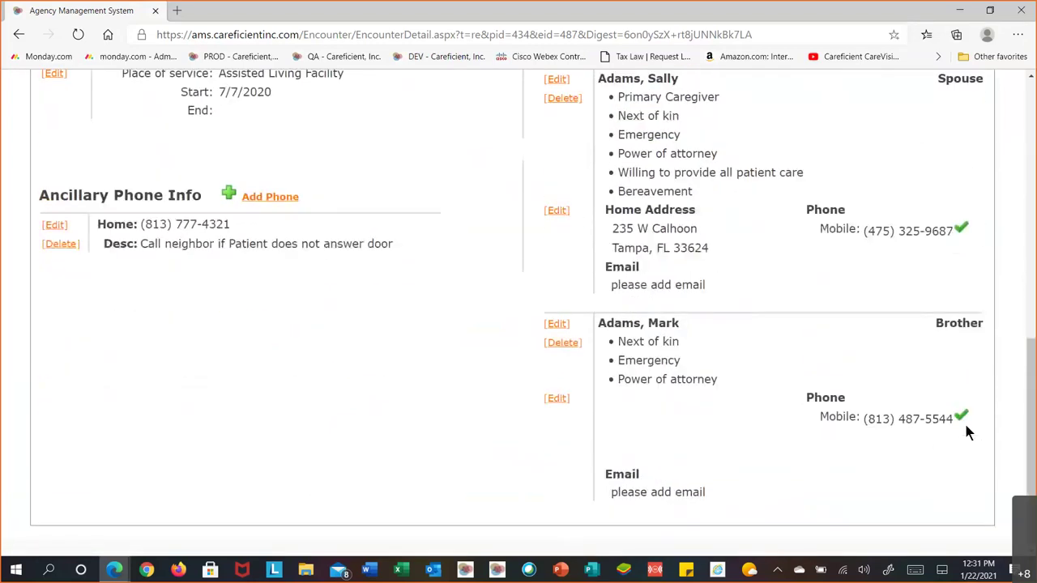
scroll(965, 427, "up", 6)
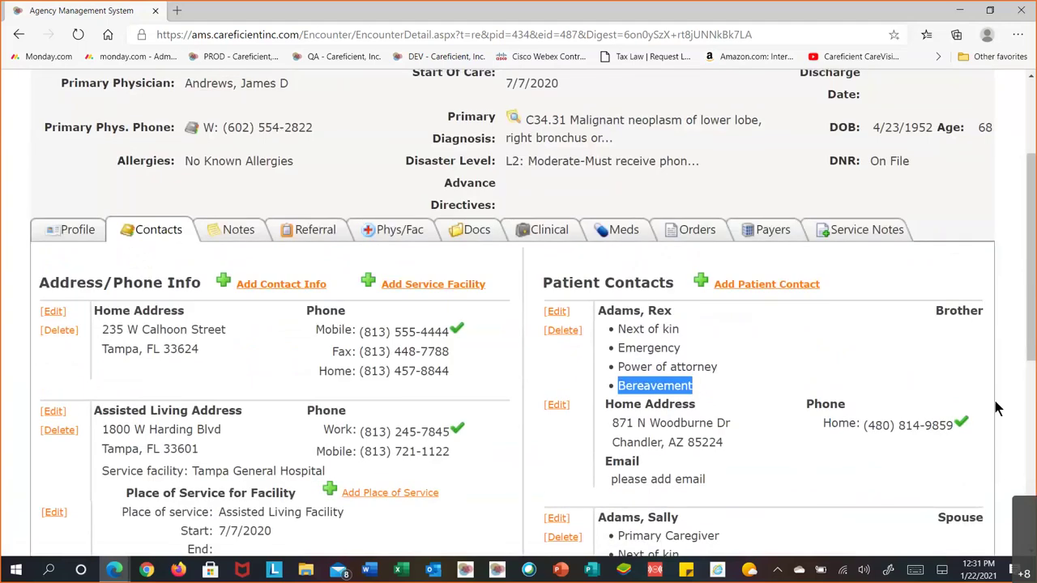
scroll(996, 409, "up", 2)
scroll(996, 409, "down", 2)
left_click(931, 285)
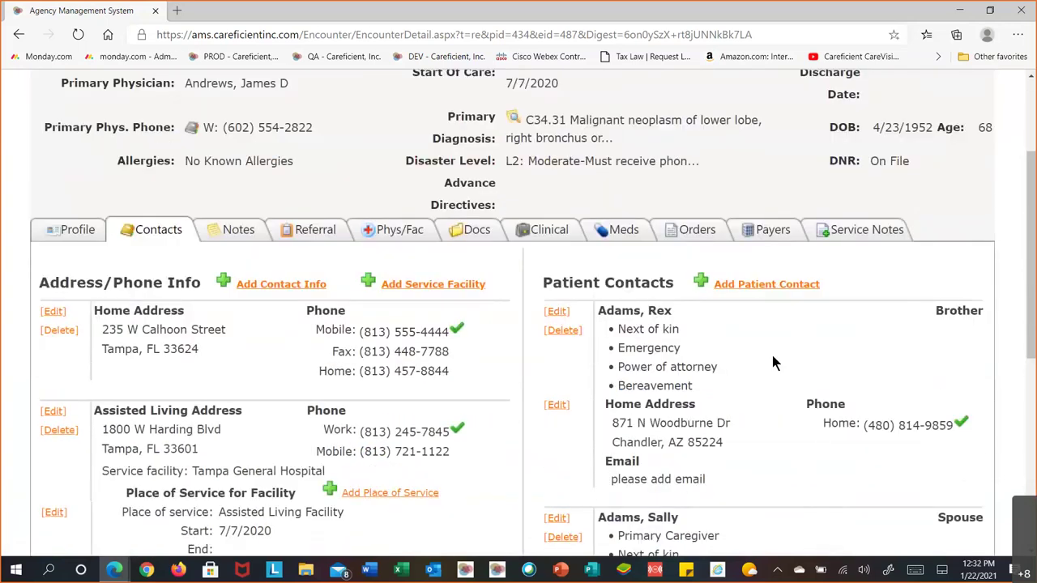
scroll(771, 356, "down", 3)
scroll(762, 366, "down", 3)
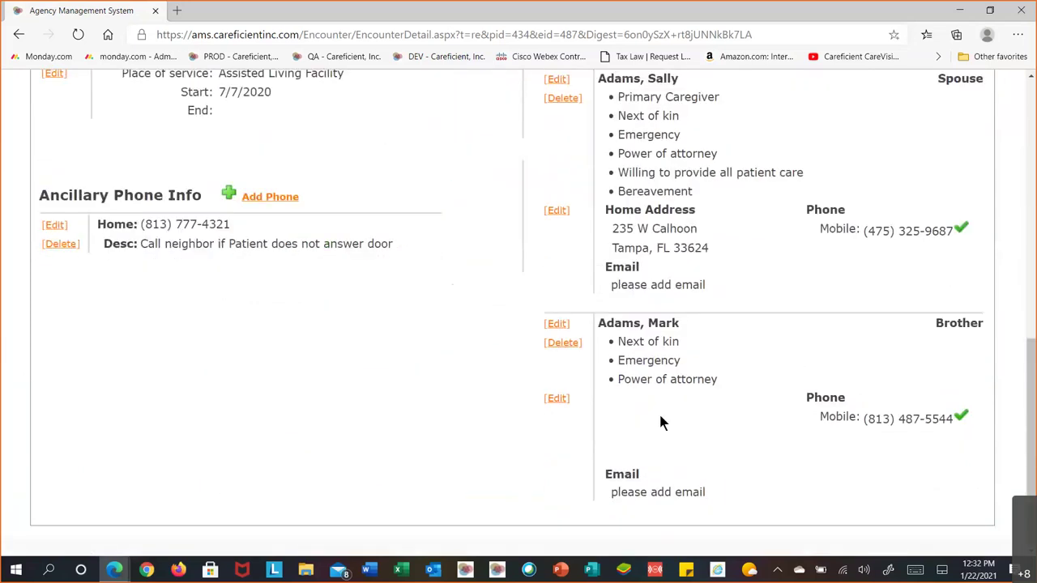
Edit the Brother contact, set its Sequence to 1, and save
left_click(561, 327)
scroll(209, 336, "down", 3)
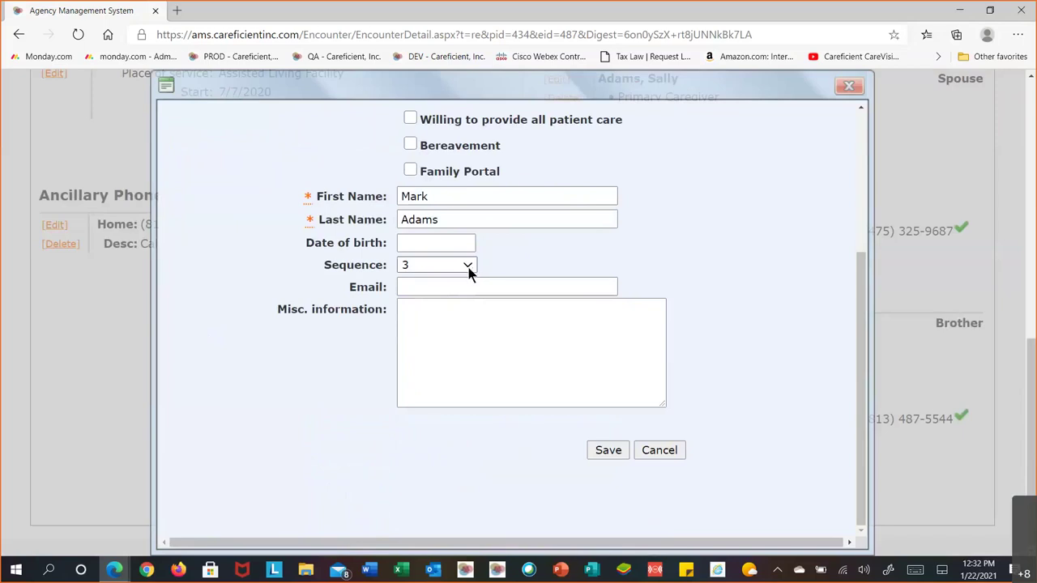
left_click(463, 267)
left_click(410, 307)
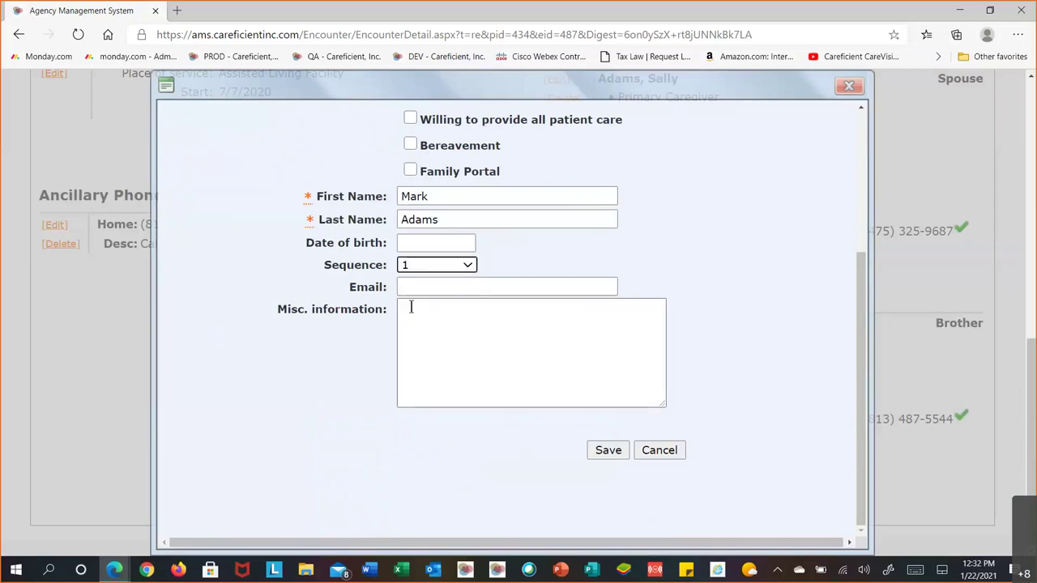
left_click(613, 451)
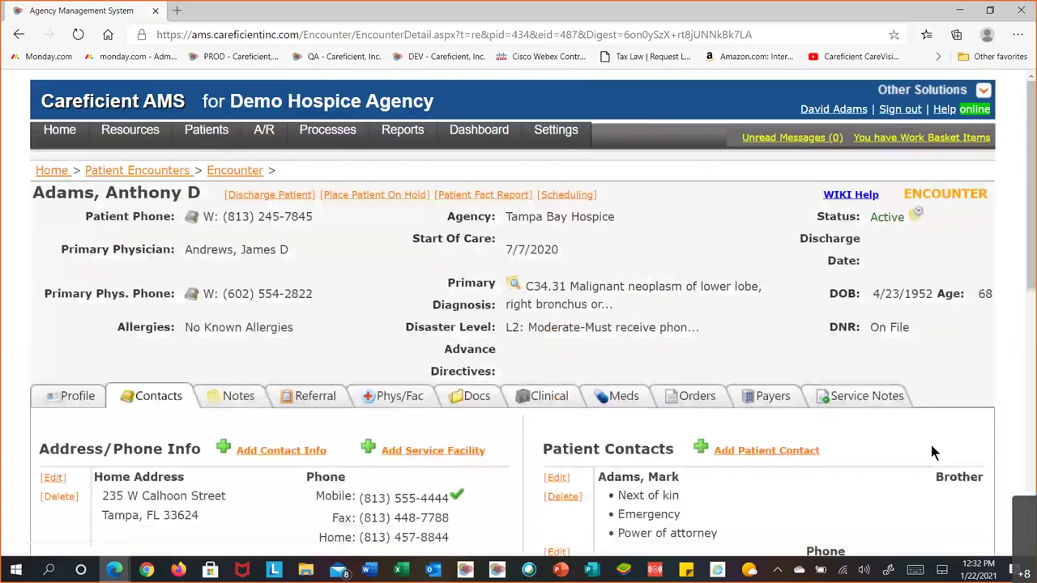
Review the reordered patient contacts, then switch to the encounter's Notes tab
scroll(930, 445, "down", 3)
scroll(621, 386, "down", 2)
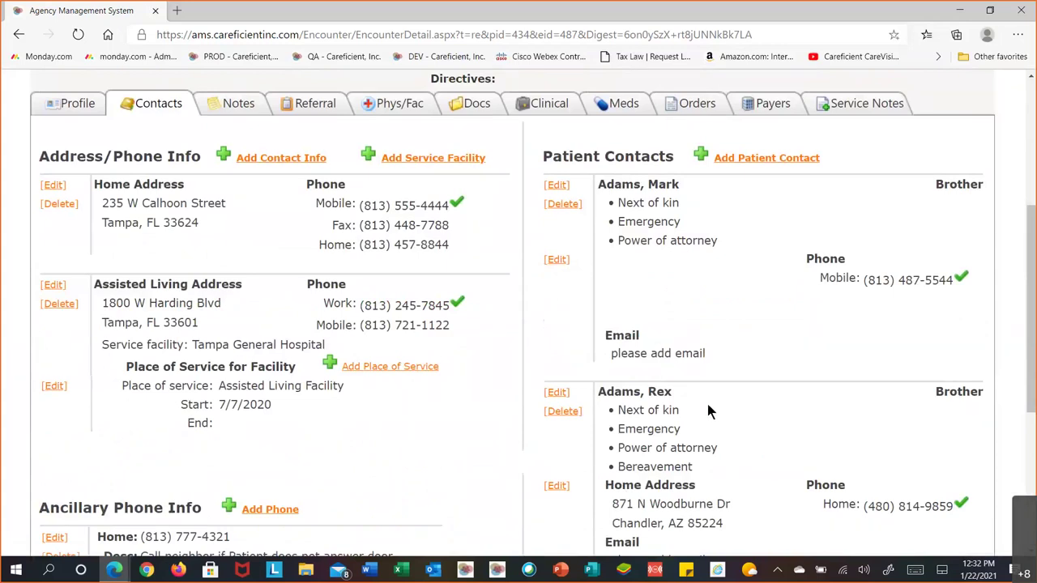
scroll(545, 267, "down", 4)
scroll(771, 438, "down", 1)
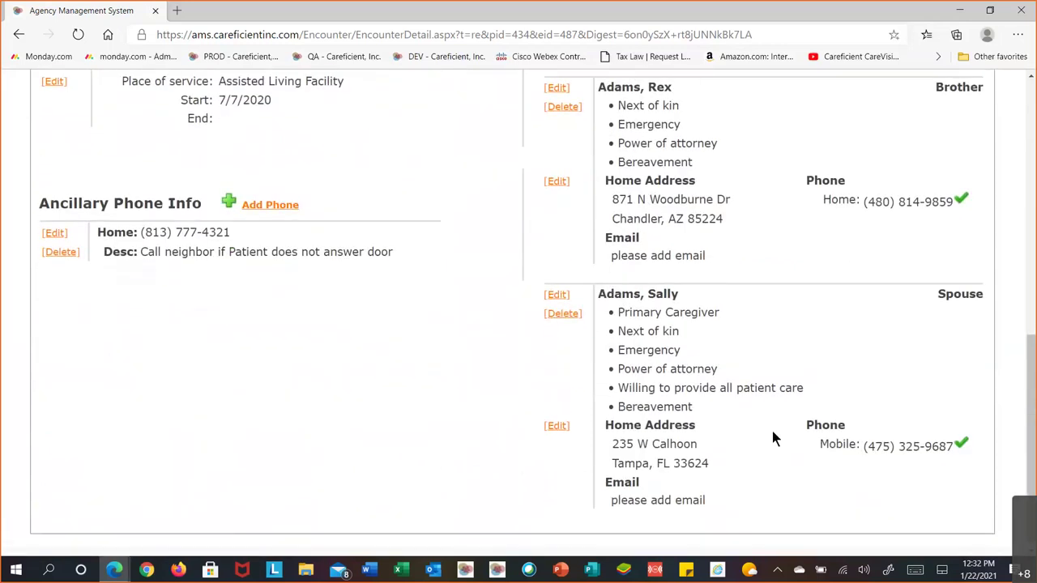
scroll(772, 431, "down", 1)
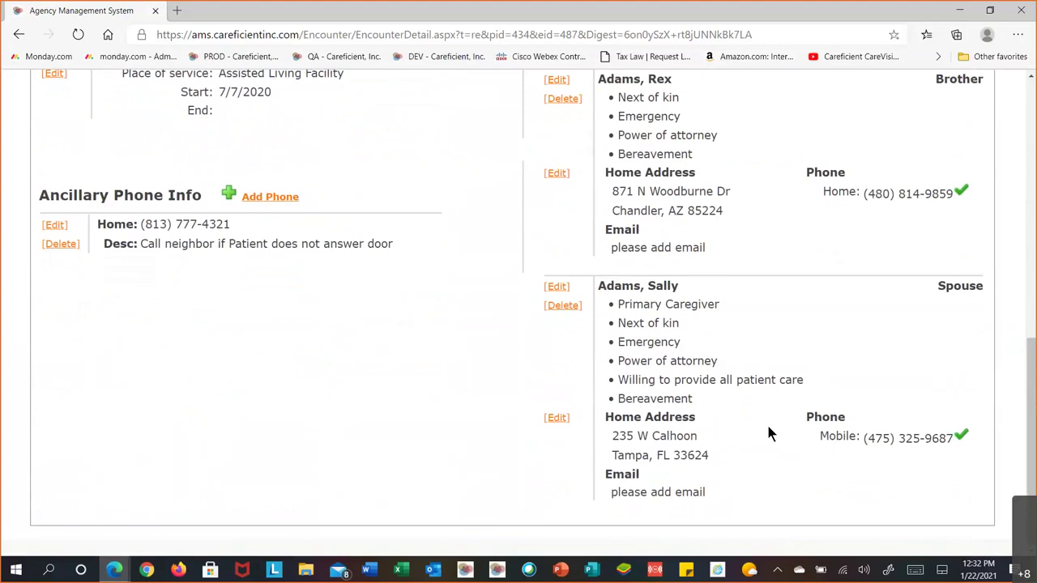
scroll(918, 357, "up", 4)
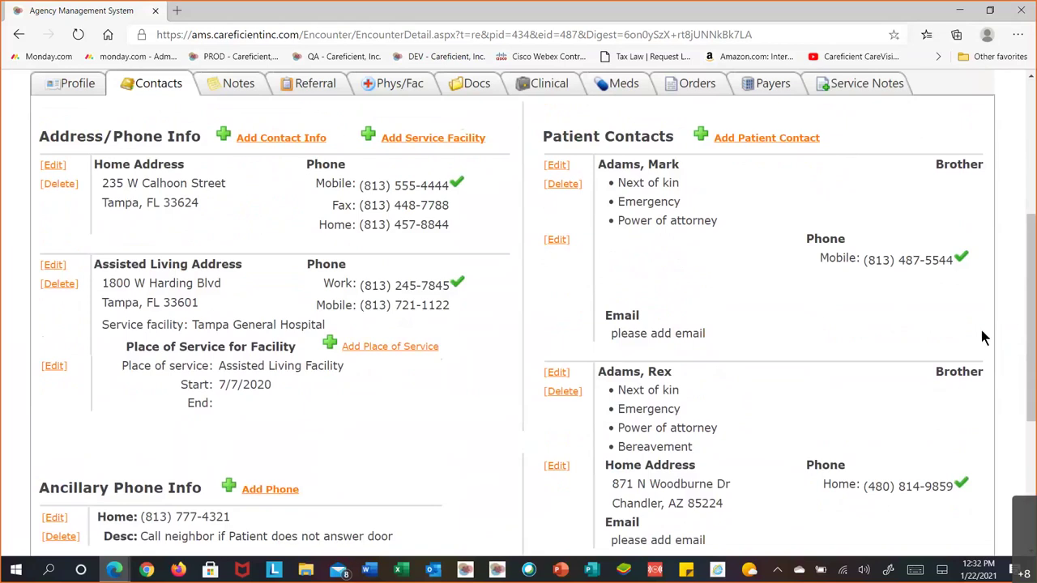
scroll(981, 329, "up", 2)
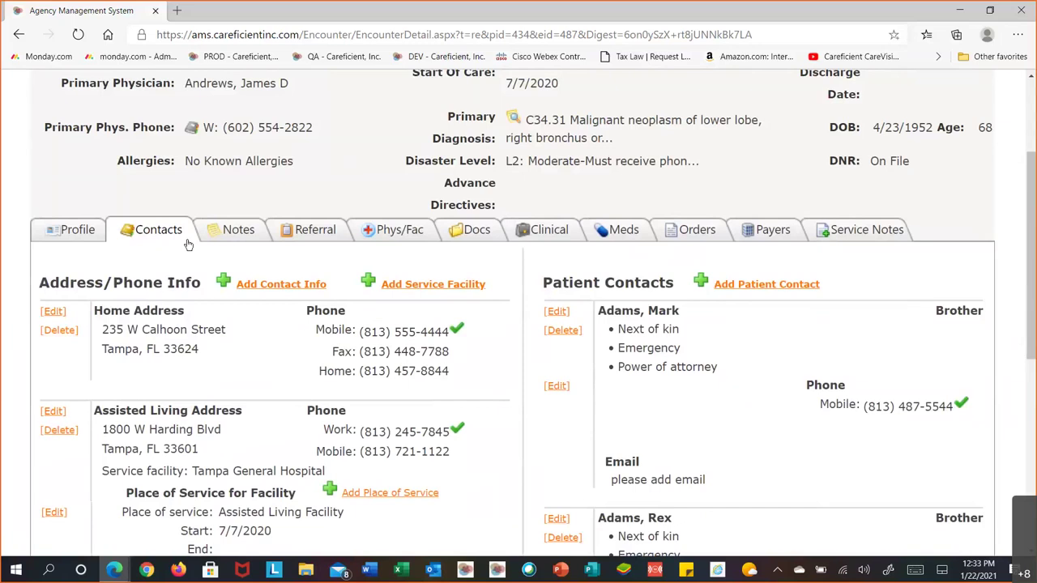
left_click(235, 232)
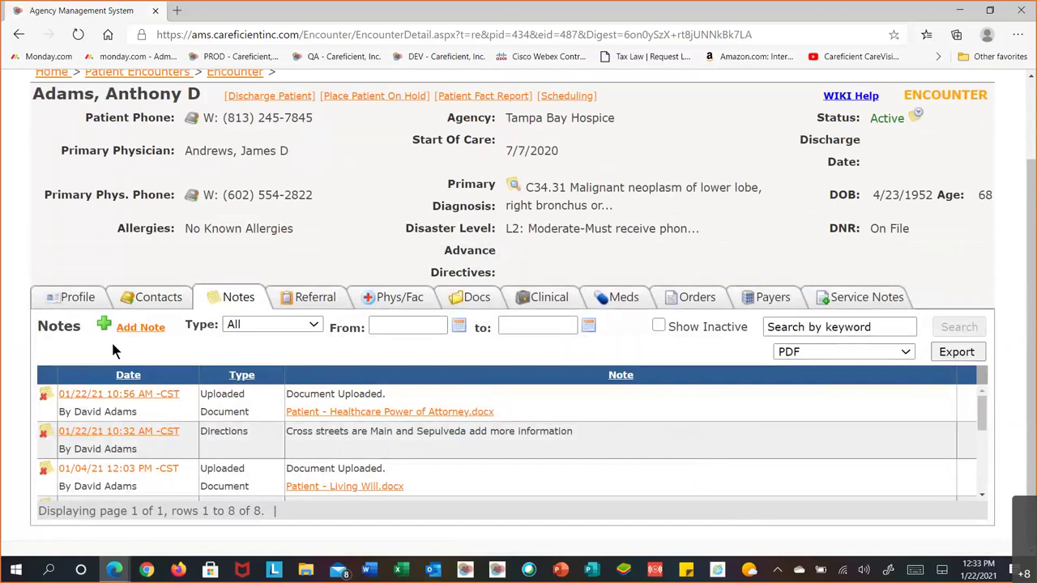
Create and save a Directions-type note with the text 'Major Cross Streets Main and Central'
left_click(145, 328)
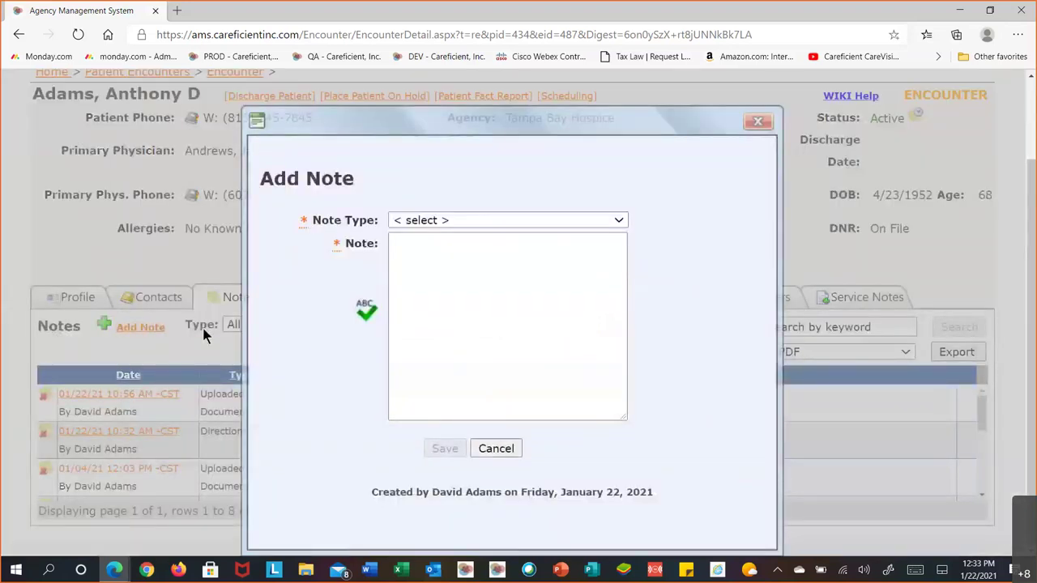
left_click(617, 221)
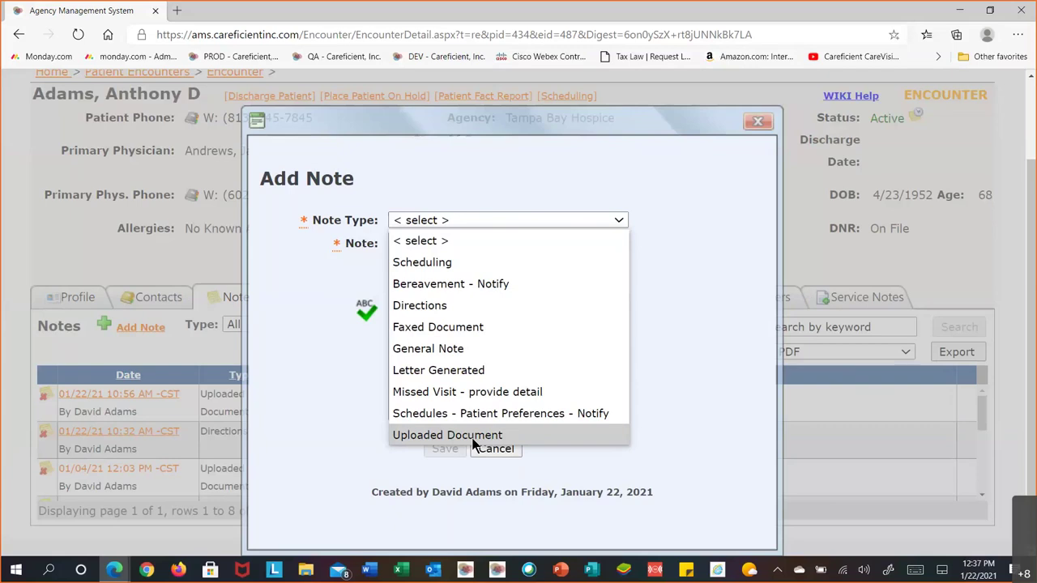
left_click(690, 284)
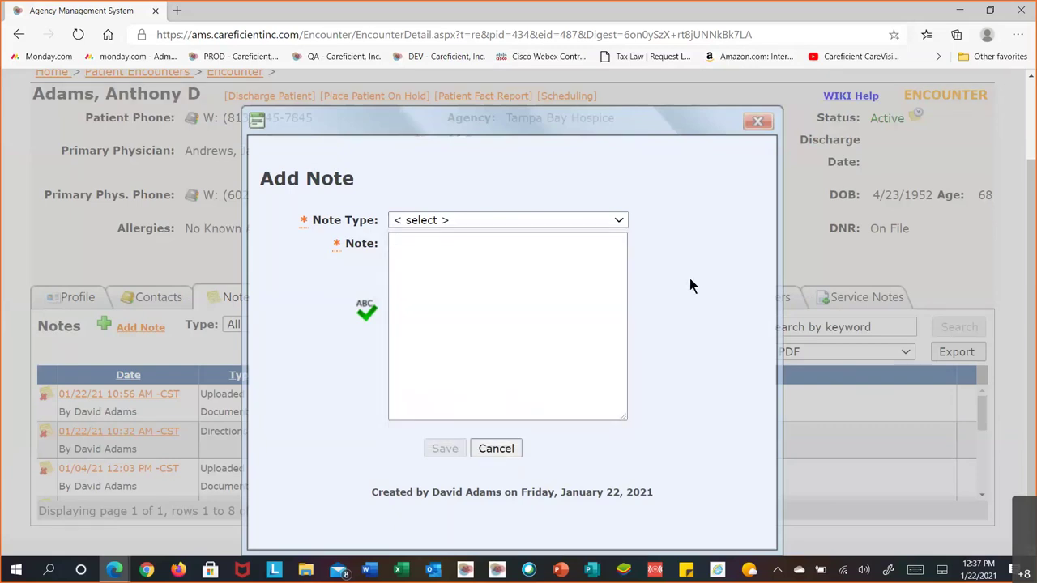
left_click(409, 259)
left_click(607, 220)
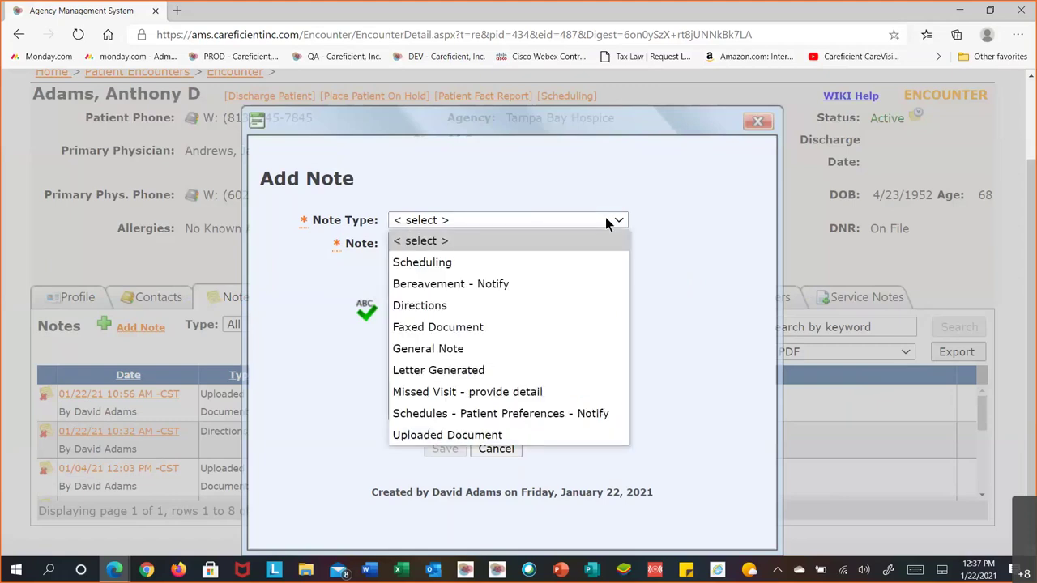
left_click(413, 308)
left_click(416, 258)
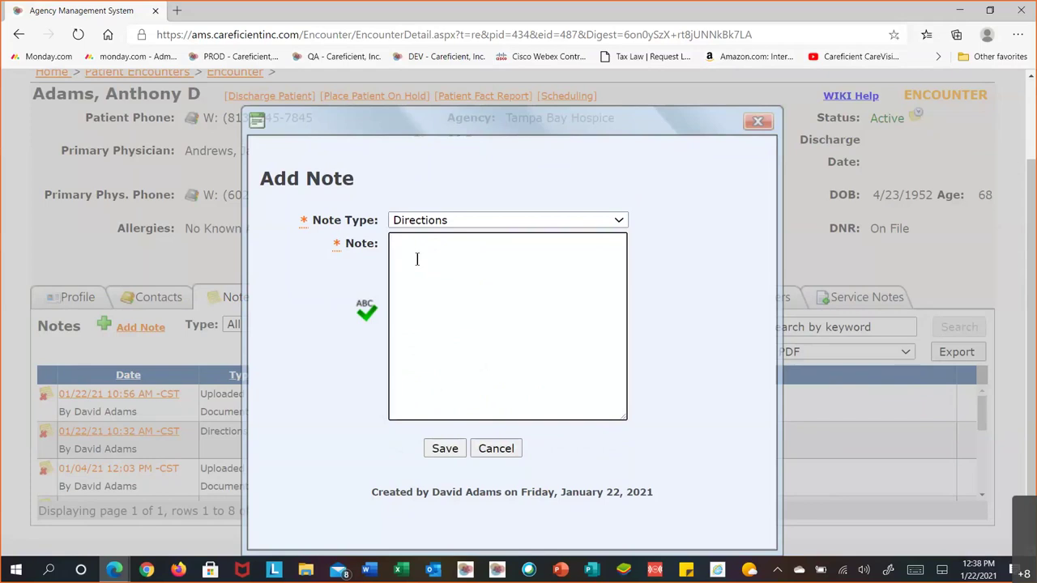
type("Major Cross Streets ")
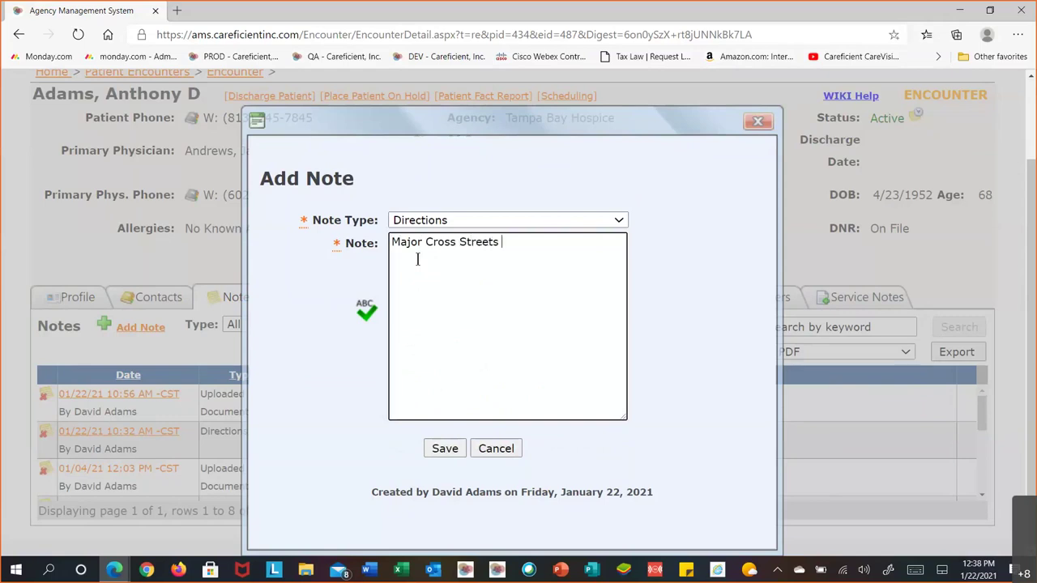
type("Main and Central")
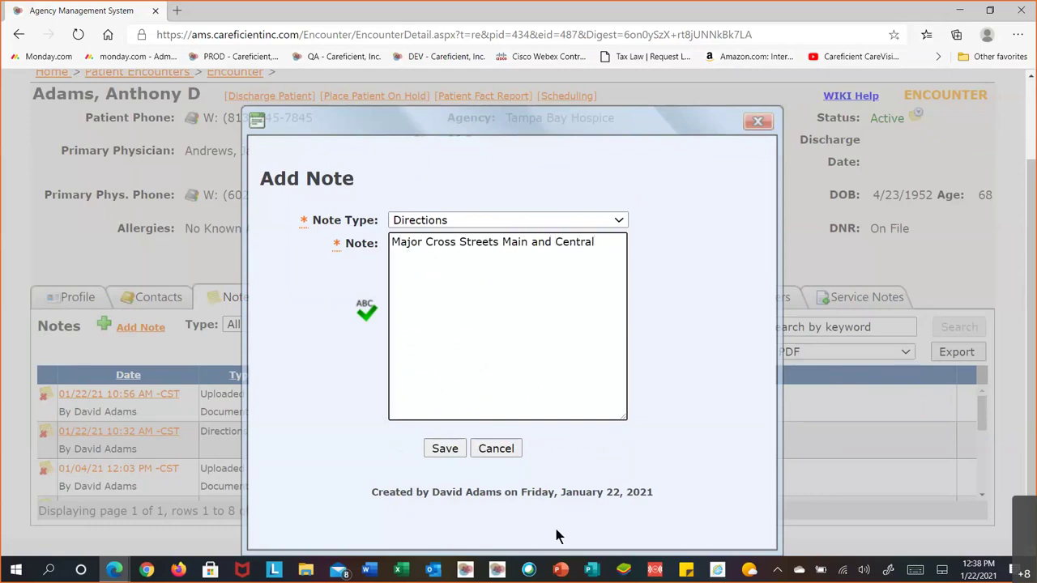
left_click(438, 447)
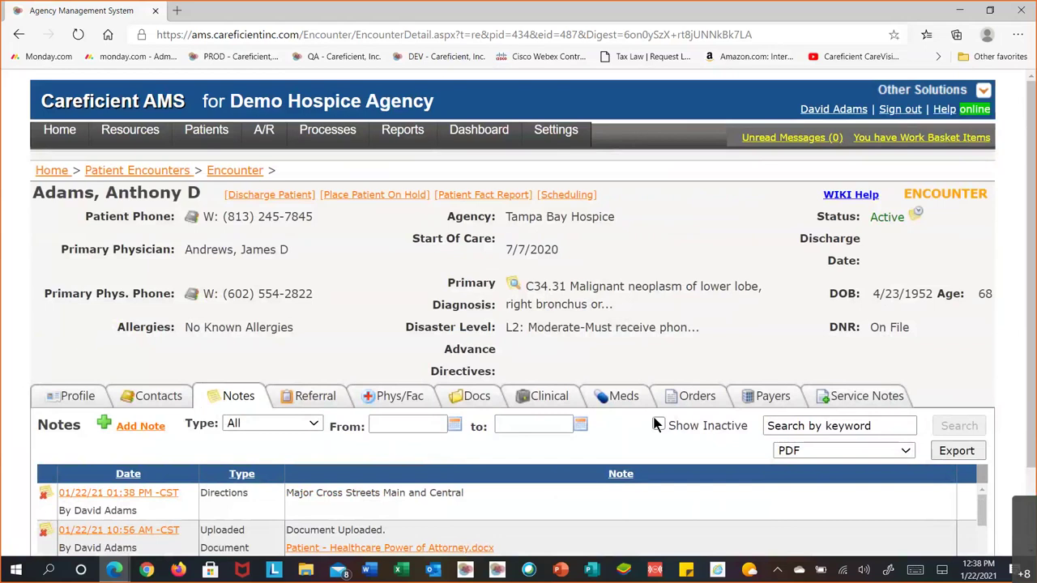
scroll(684, 479, "down", 2)
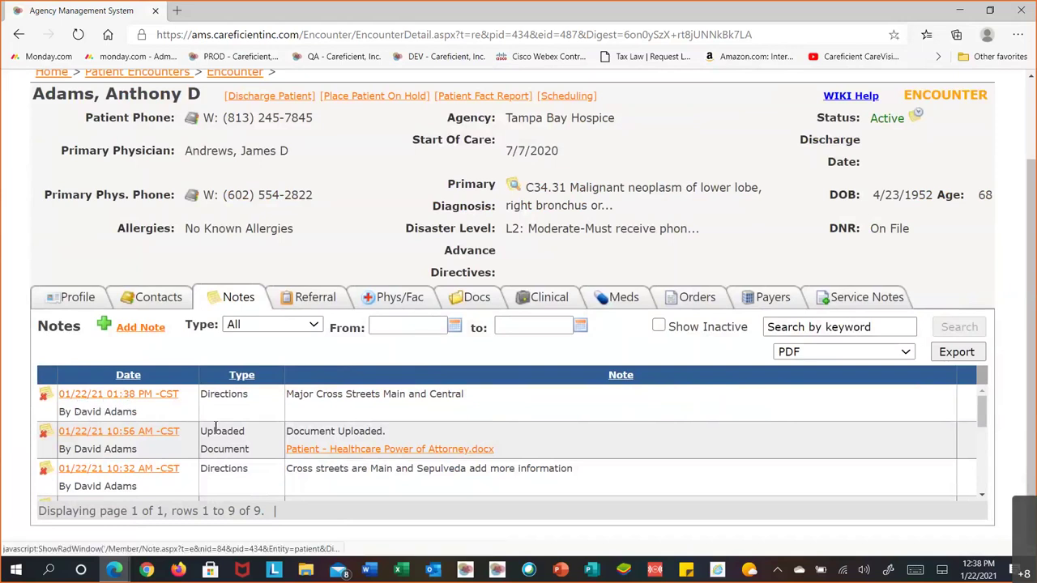
scroll(243, 425, "down", 2)
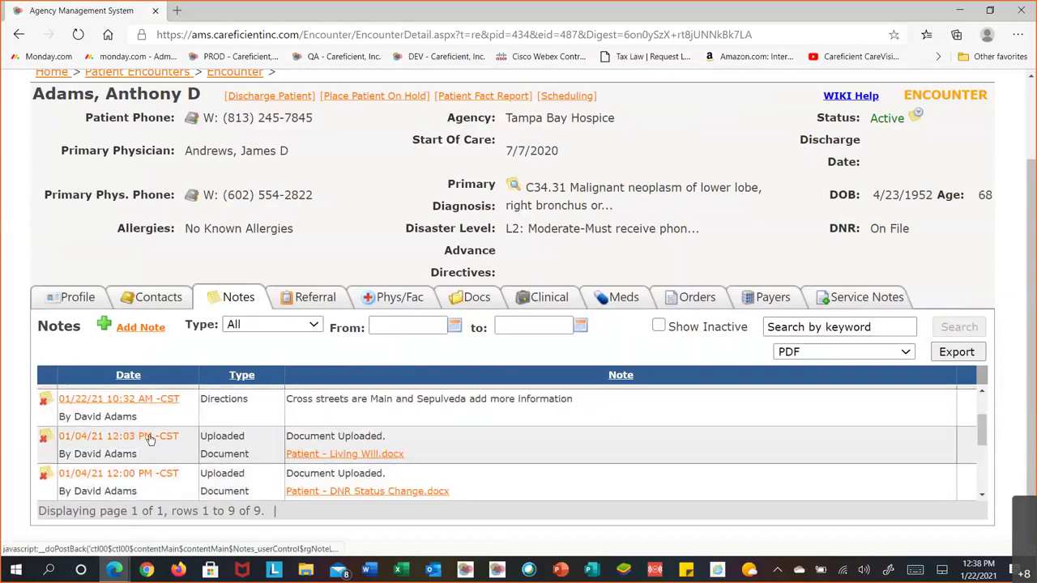
left_click(97, 439)
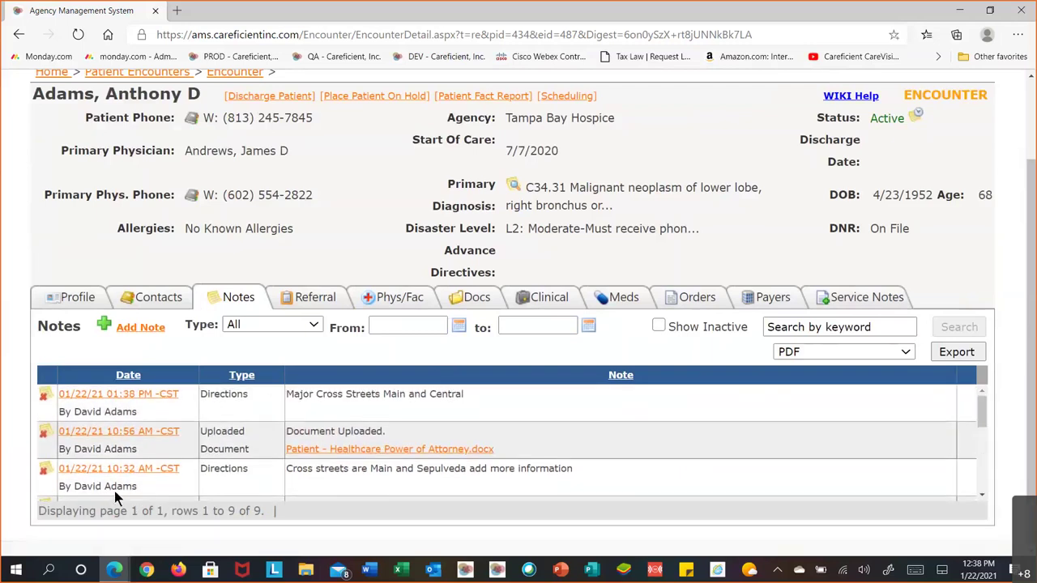
scroll(198, 477, "up", 1)
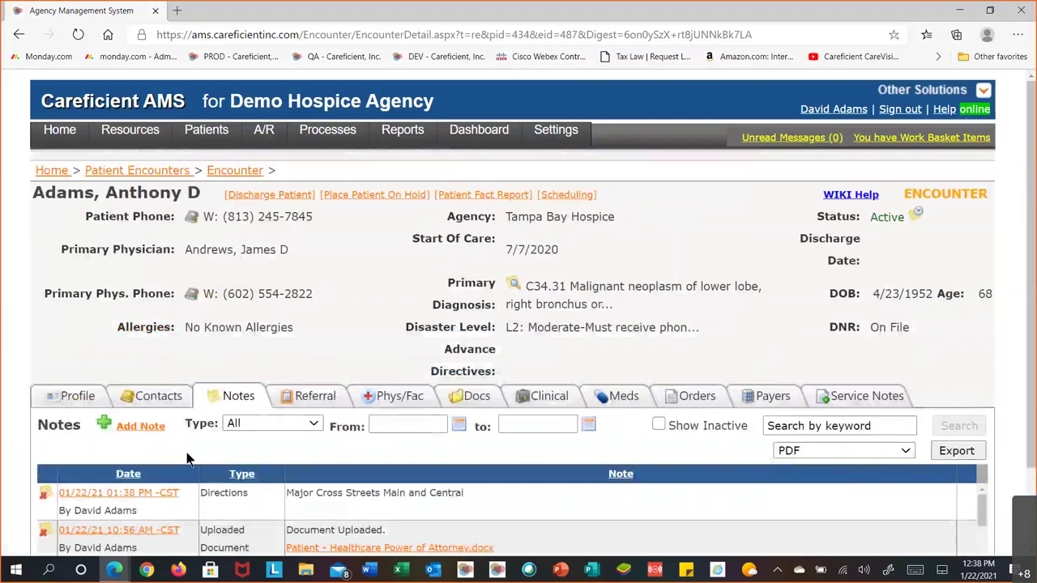
scroll(179, 468, "down", 1)
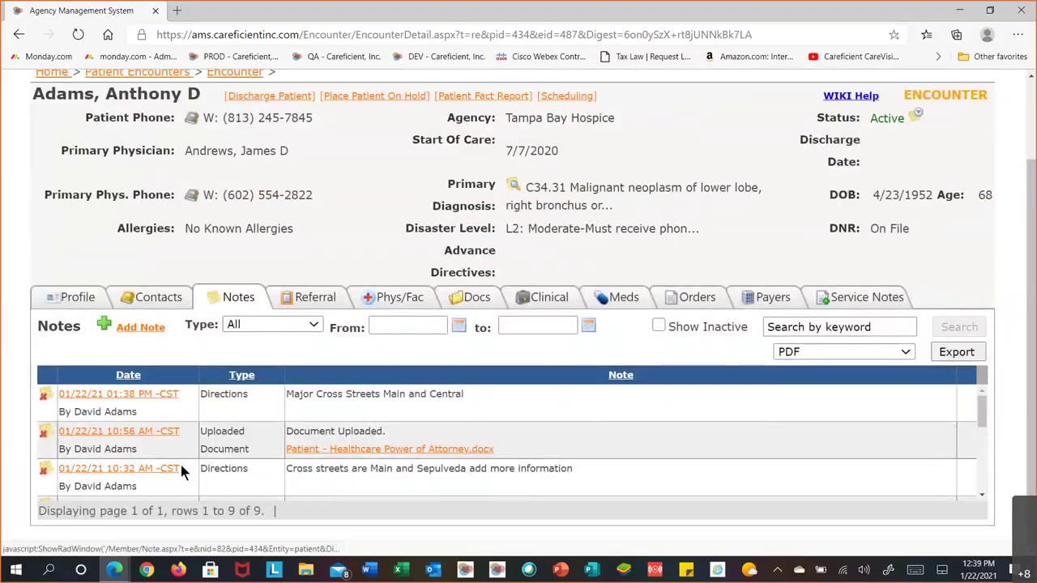
Open the 01:38 PM Directions note and append 'add more information' to its text
left_click(114, 394)
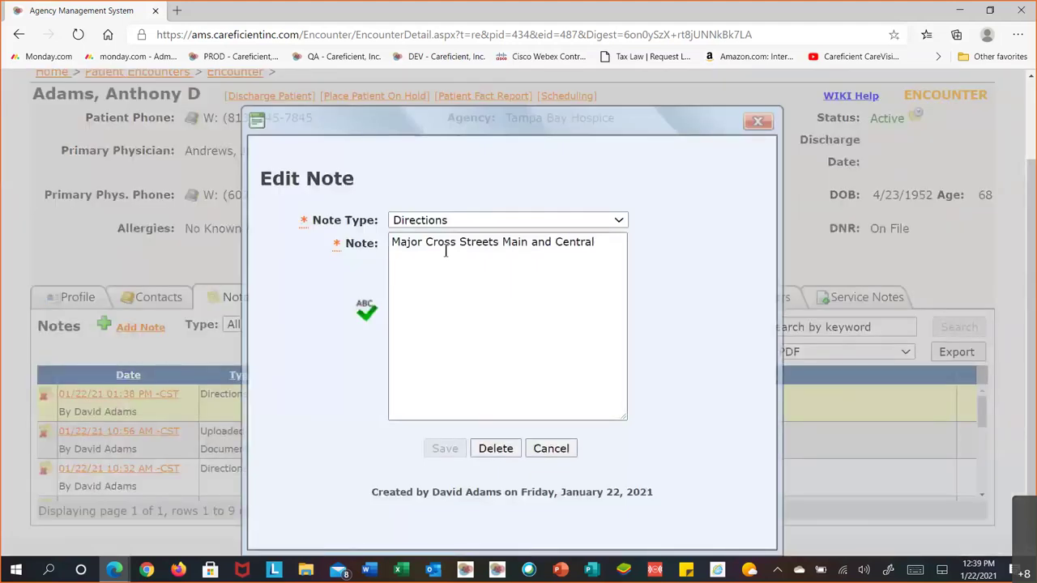
left_click(622, 234)
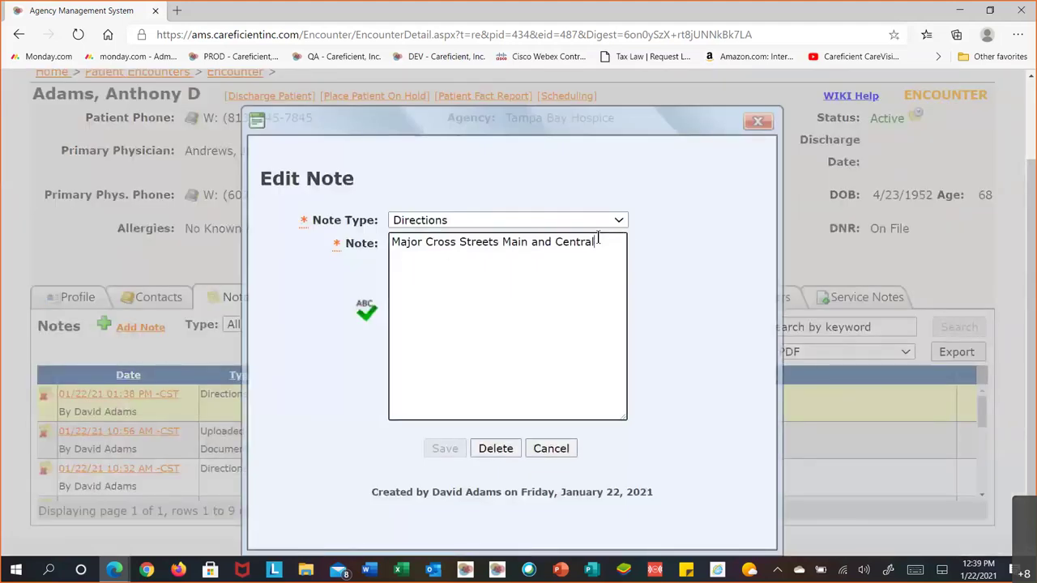
type("ad")
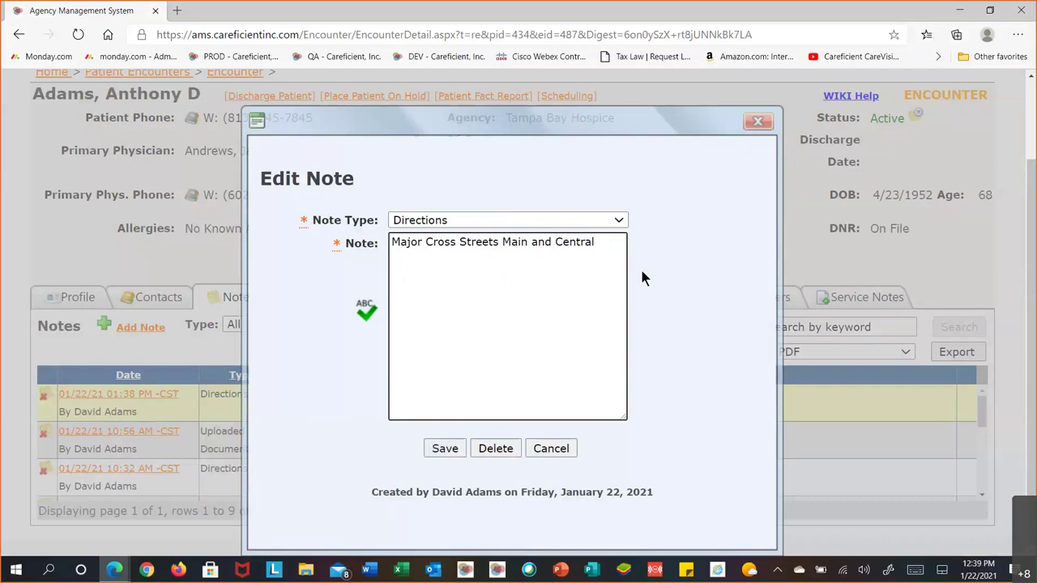
type("d more information")
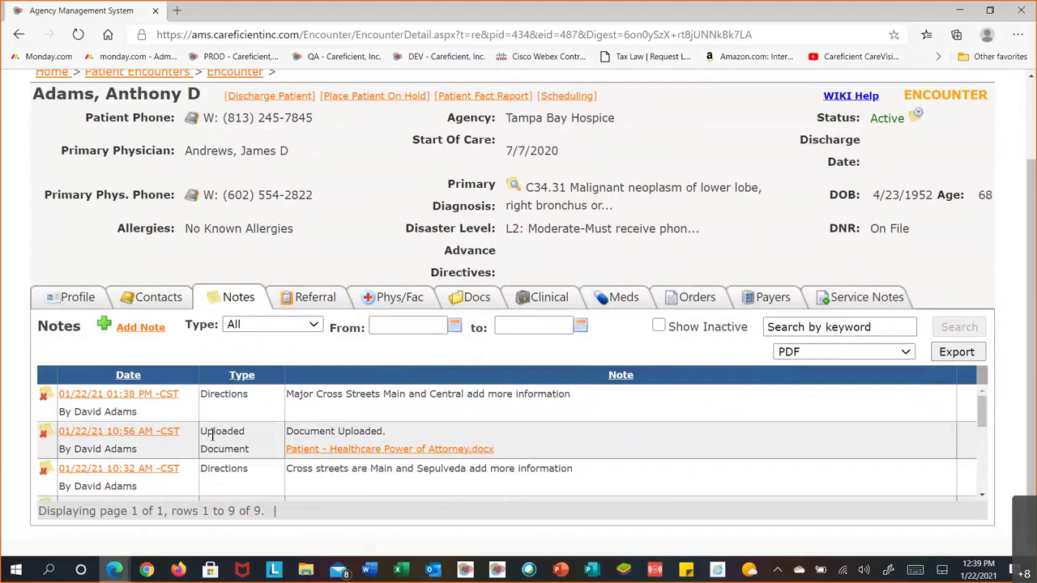
scroll(212, 435, "down", 2)
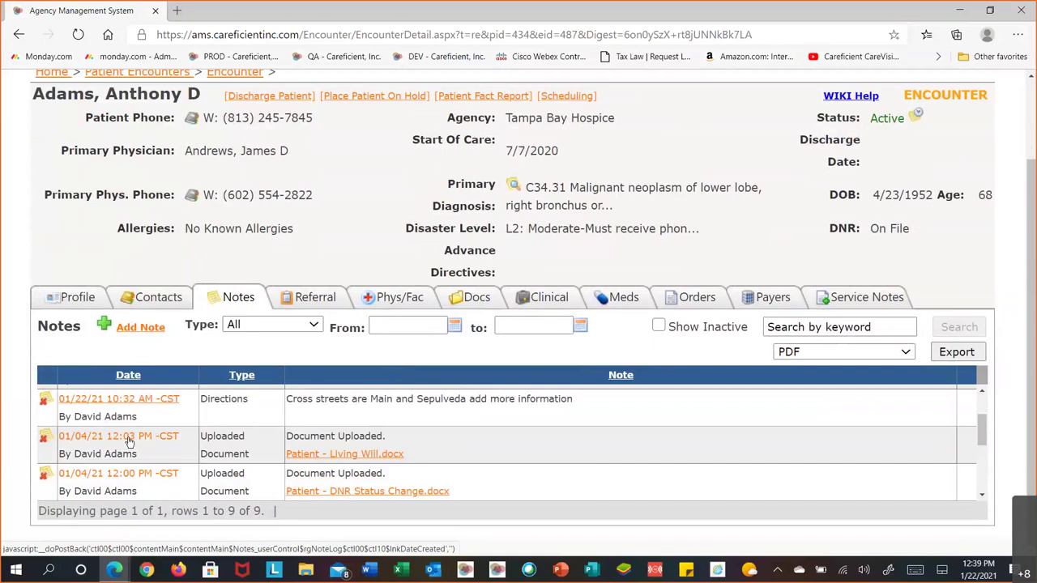
scroll(537, 460, "up", 2)
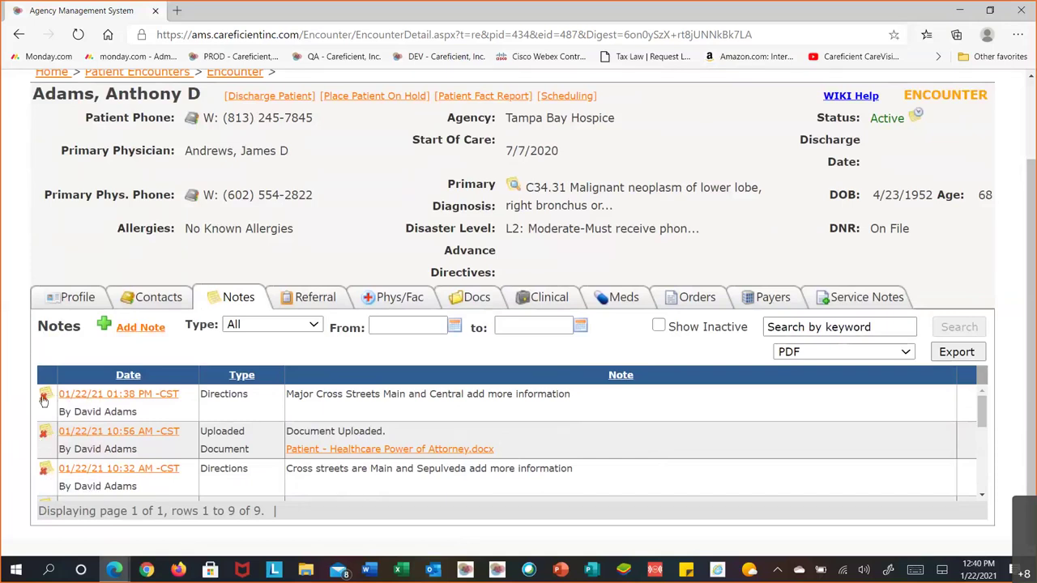
Deactivate the 01:38 PM Directions note and the Healthcare Power of Attorney, Living Will and DNR Status Change notes
left_click(44, 396)
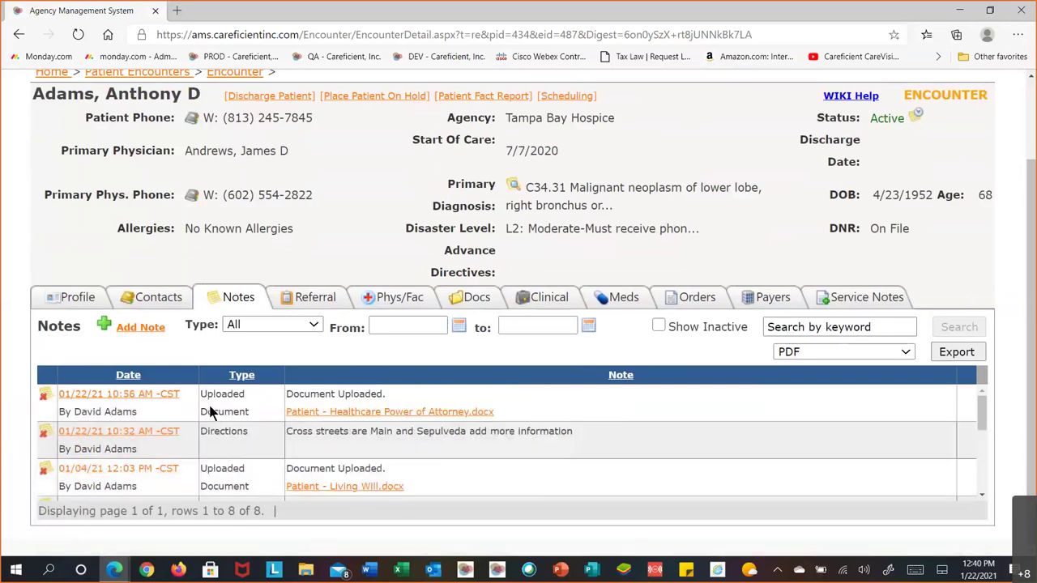
scroll(713, 409, "down", 3)
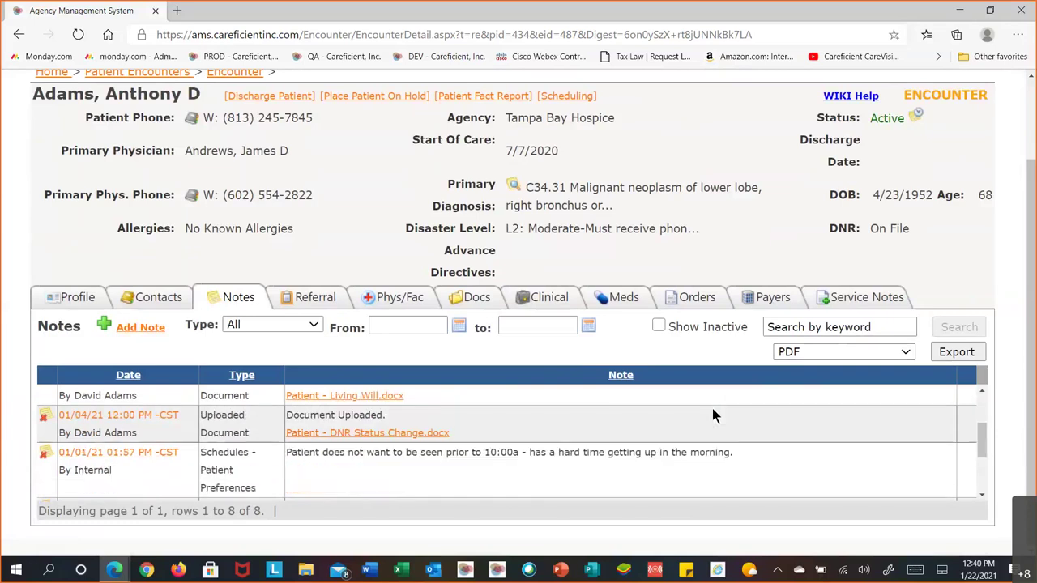
scroll(713, 409, "up", 3)
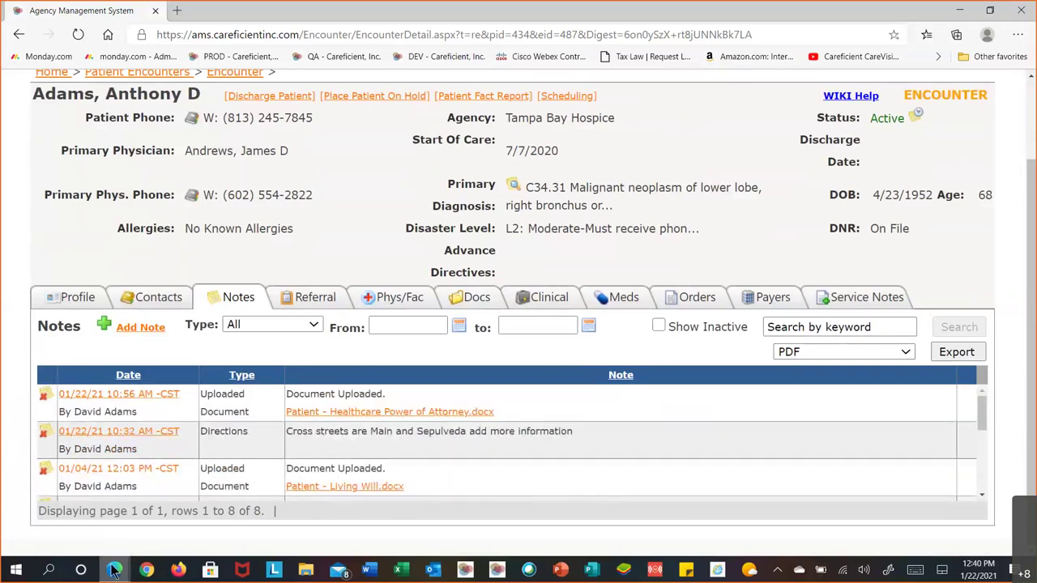
mouse_move(114, 570)
left_click(46, 393)
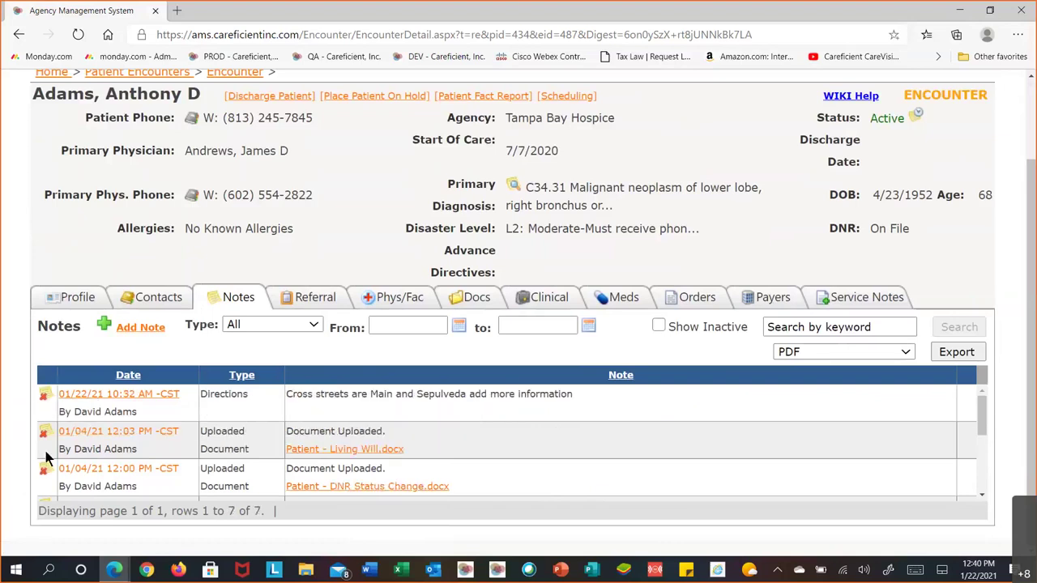
left_click(45, 435)
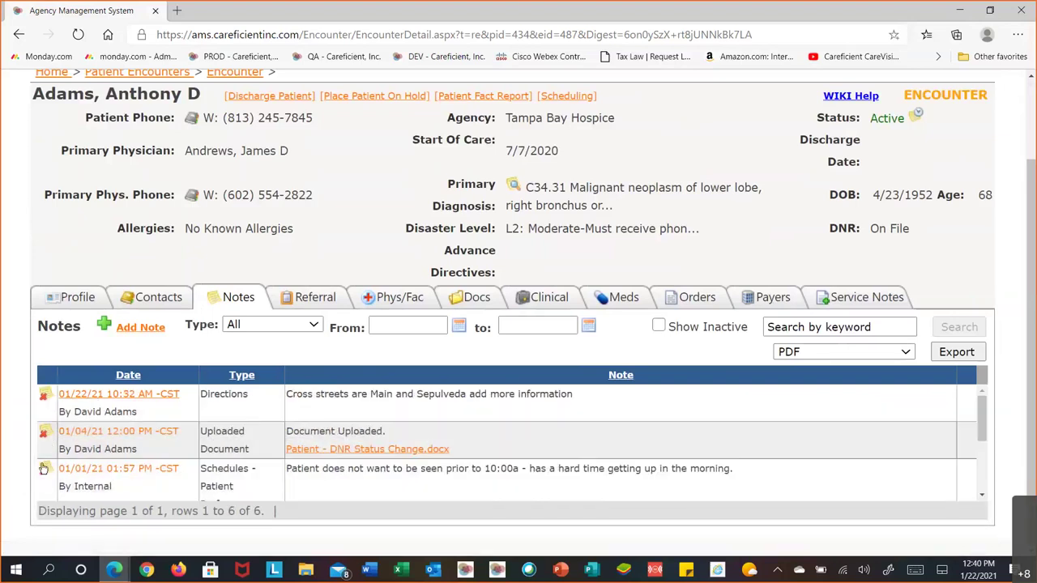
left_click(47, 435)
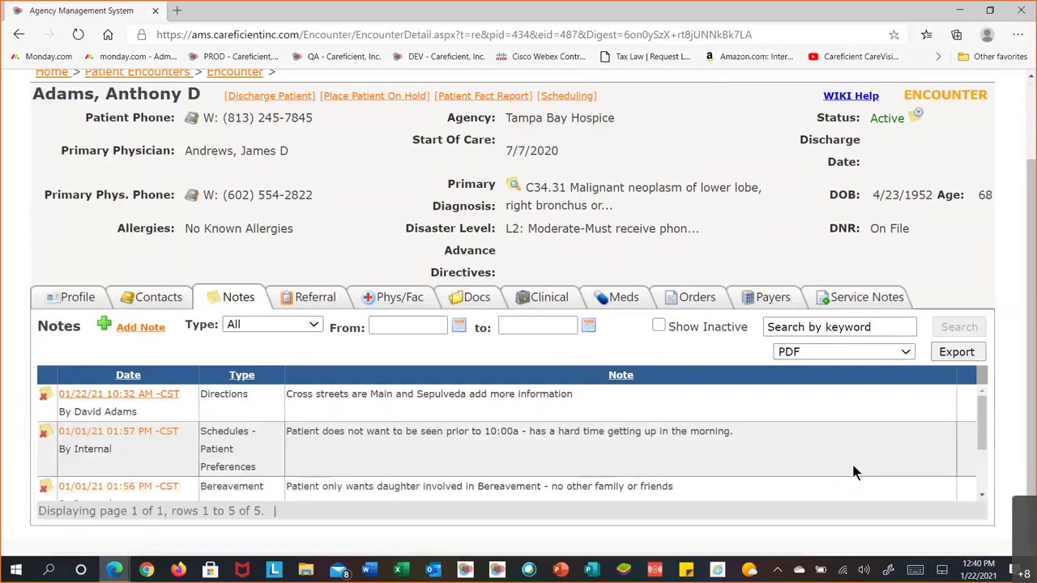
scroll(862, 458, "down", 3)
scroll(857, 455, "up", 3)
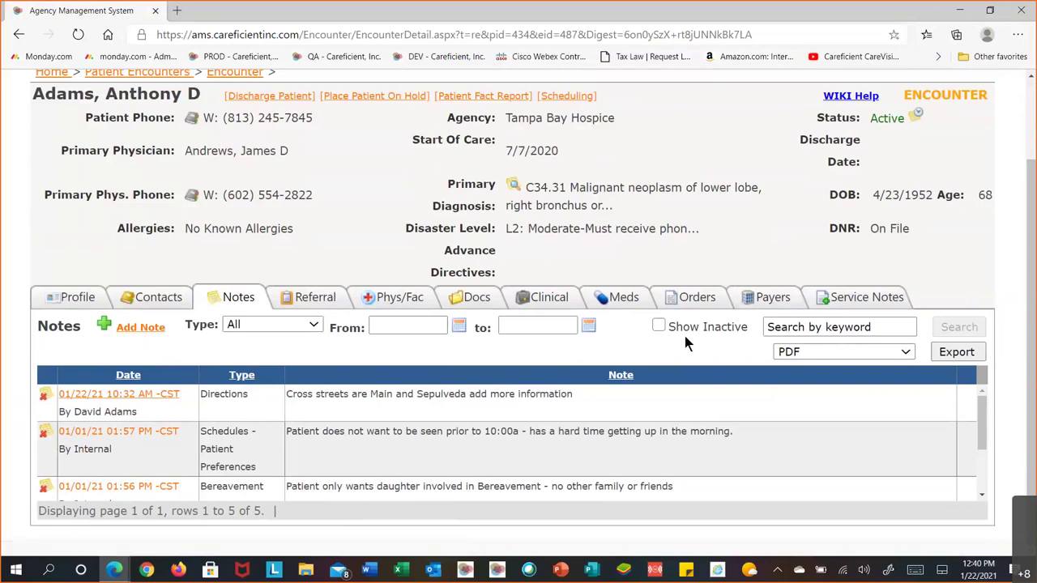
Search with Show Inactive checked, then reactivate the 01:38 PM Directions note
left_click(659, 326)
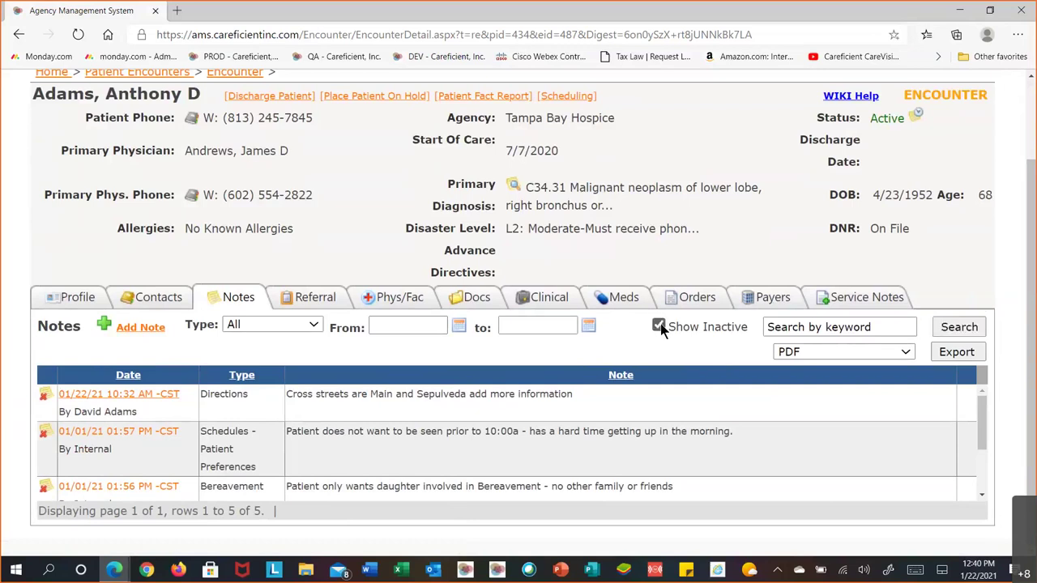
left_click(965, 329)
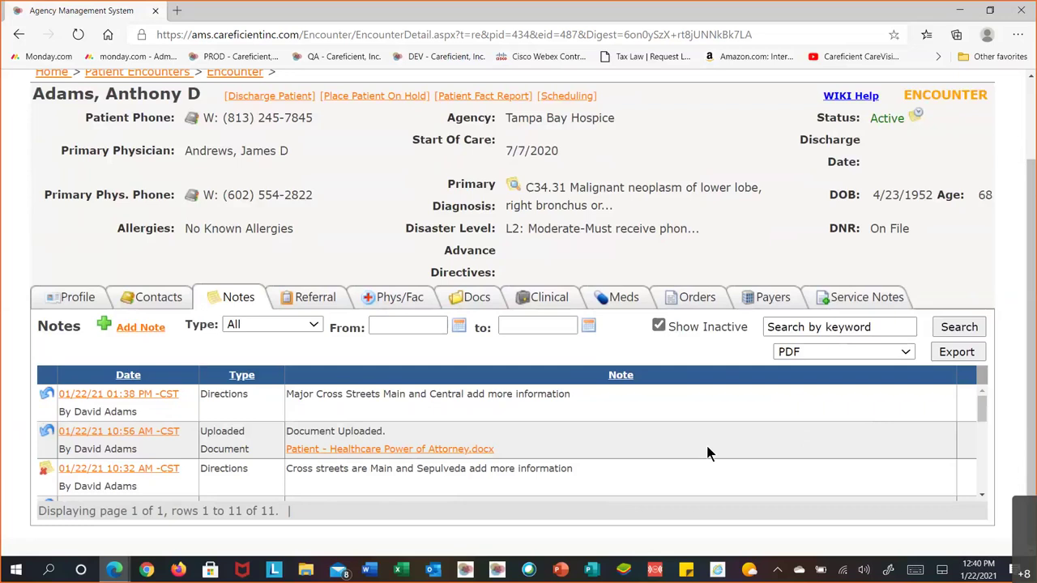
left_click(47, 395)
scroll(93, 461, "down", 2)
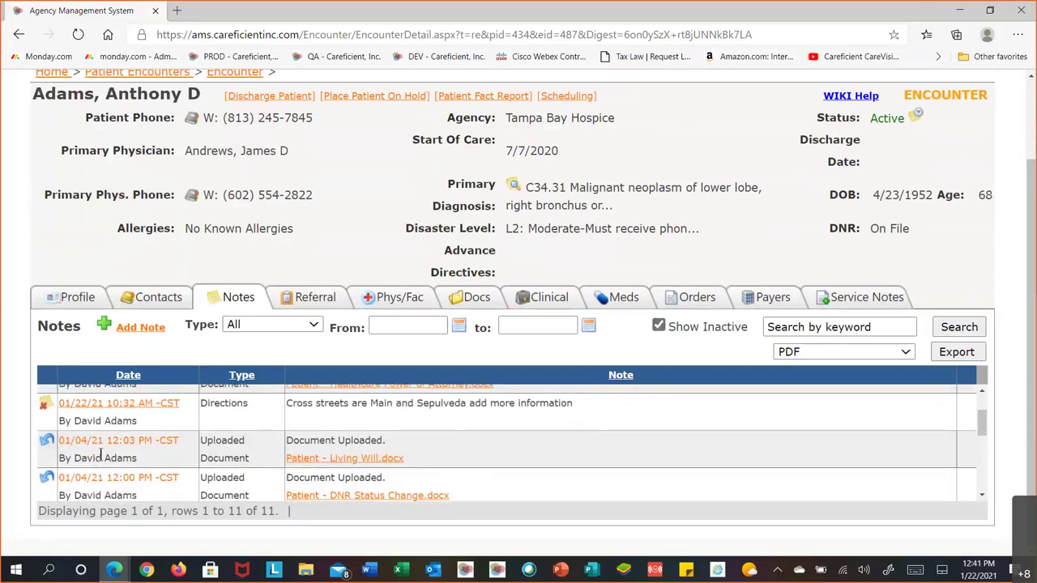
scroll(100, 455, "up", 3)
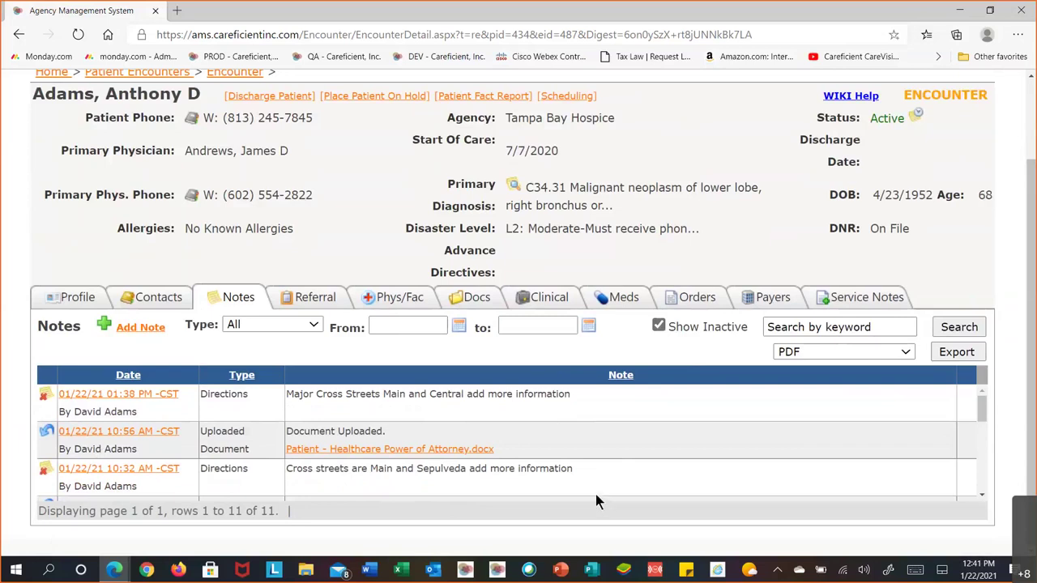
scroll(595, 496, "down", 3)
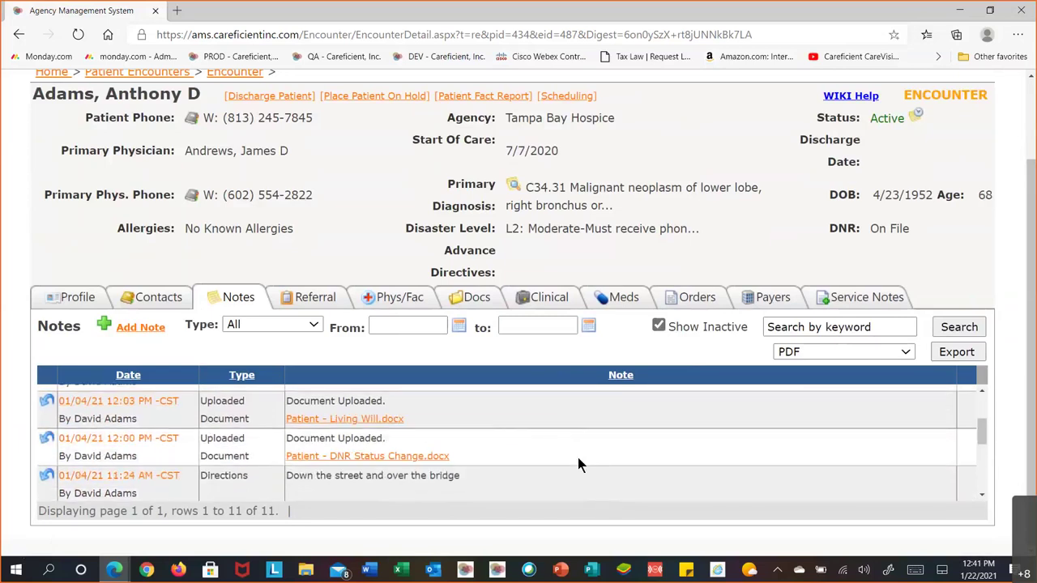
scroll(578, 459, "down", 4)
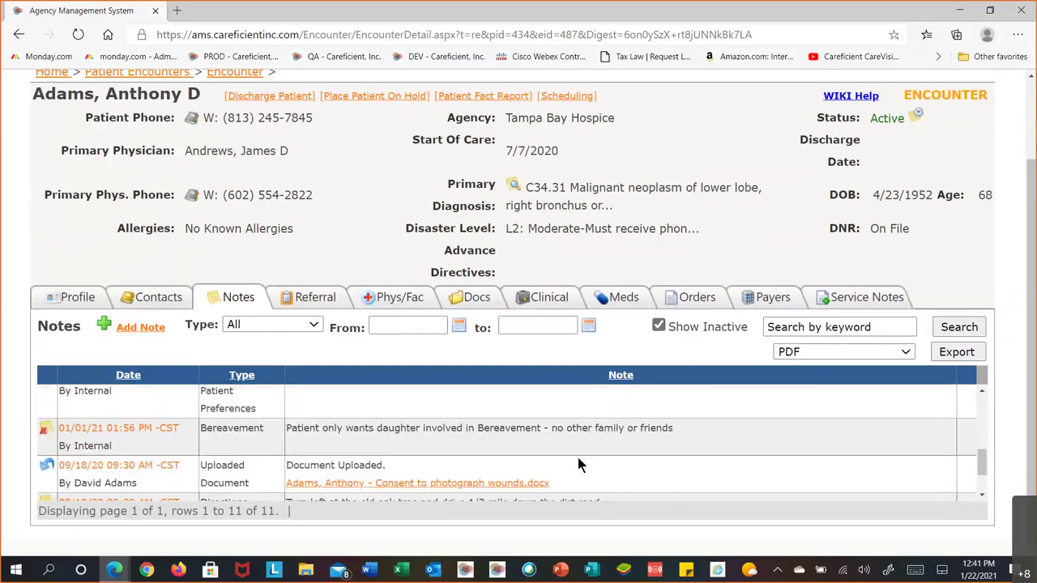
scroll(576, 464, "down", 1)
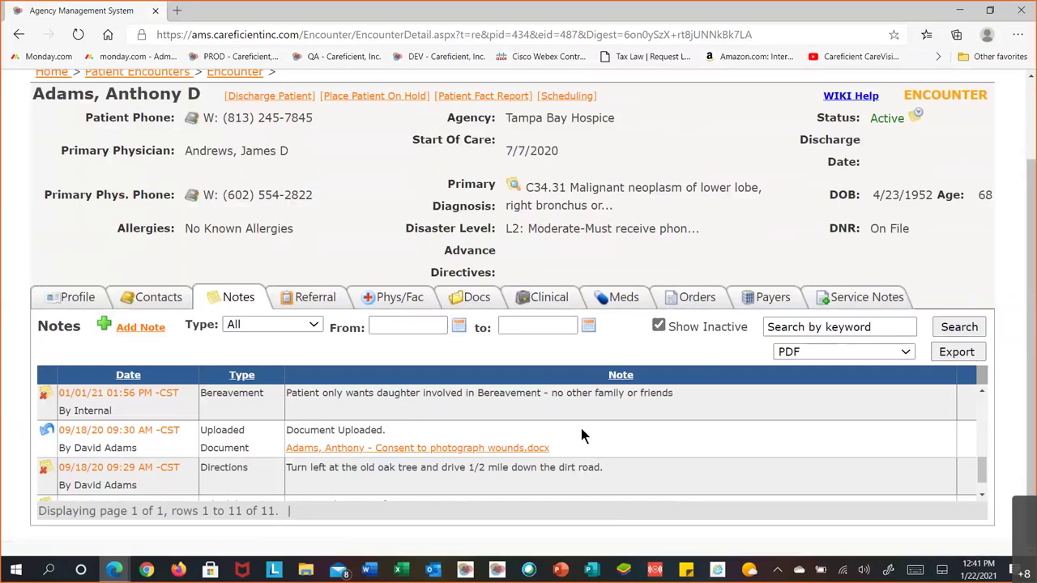
scroll(580, 435, "down", 1)
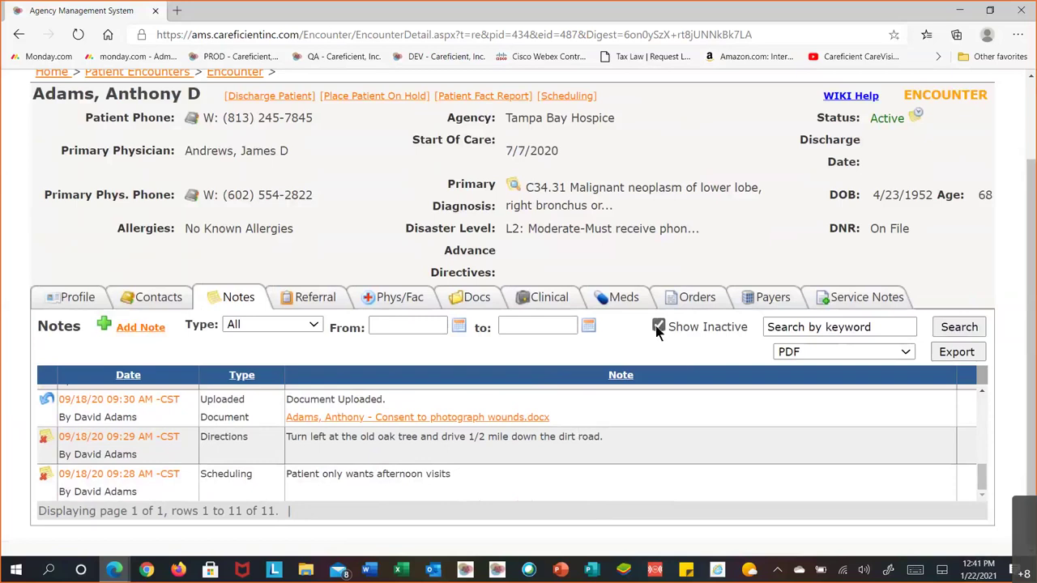
Search the notes by keyword 'and', narrowing the list to three Directions notes
left_click(959, 327)
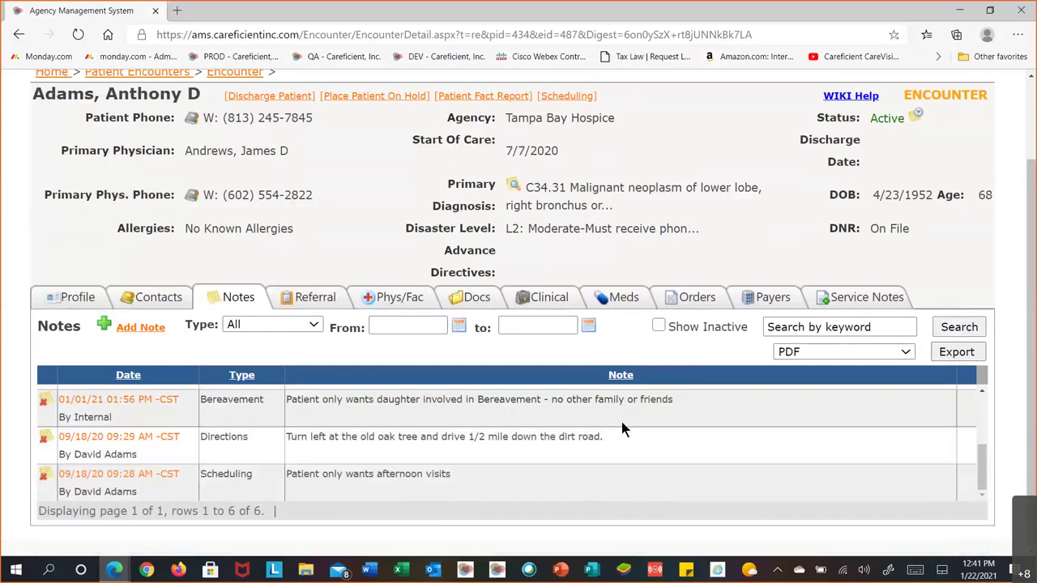
scroll(705, 444, "up", 2)
scroll(705, 444, "up", 4)
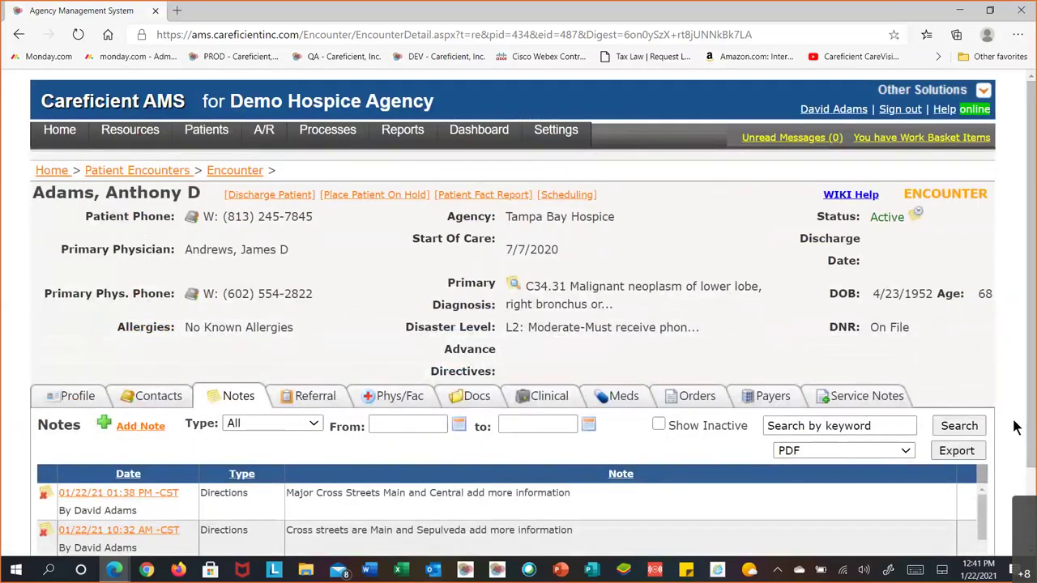
scroll(1014, 426, "down", 2)
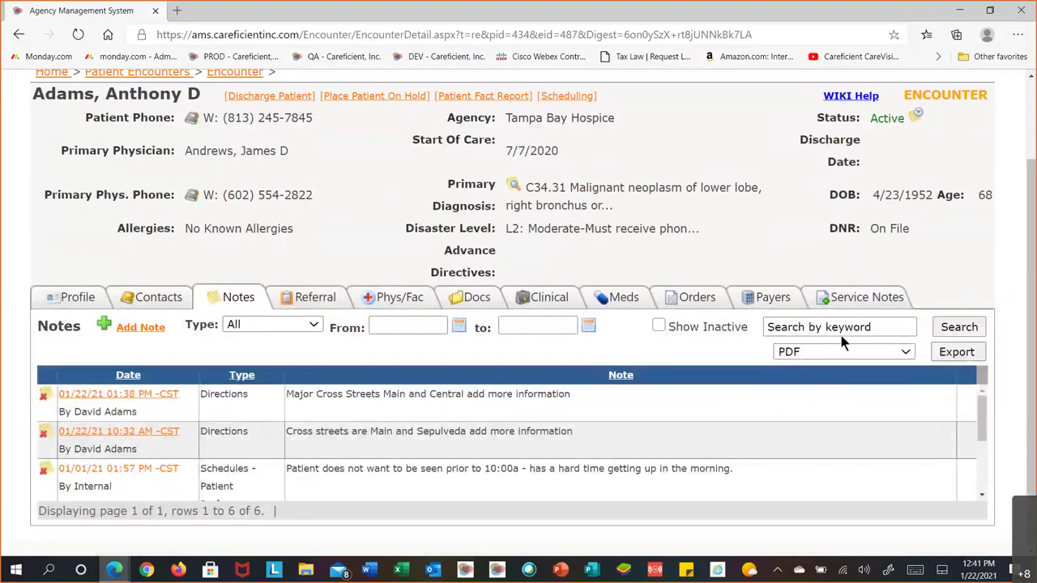
left_click(771, 325)
left_click_drag(873, 327, 746, 329)
type("and")
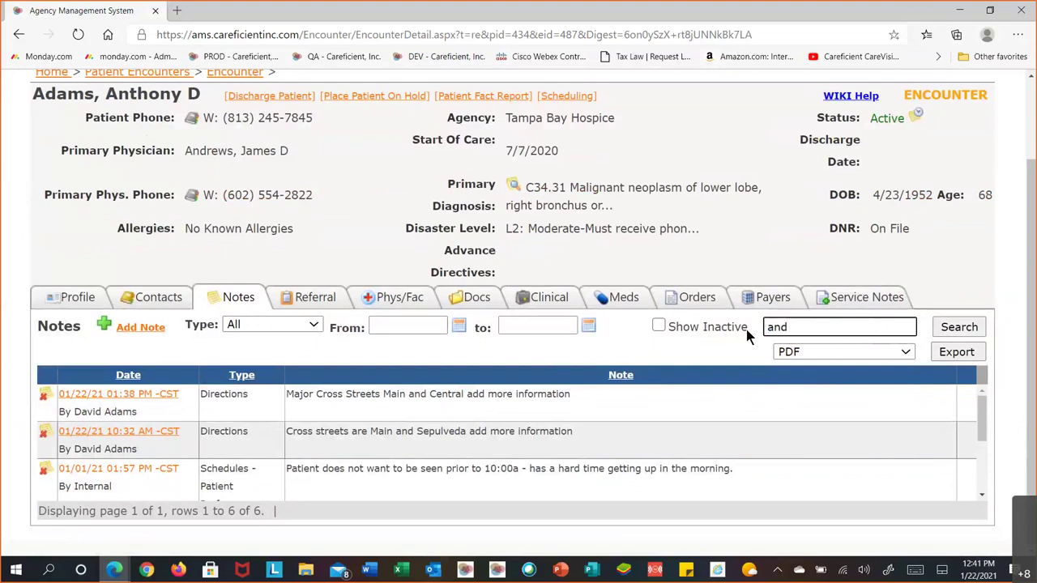
key("Return")
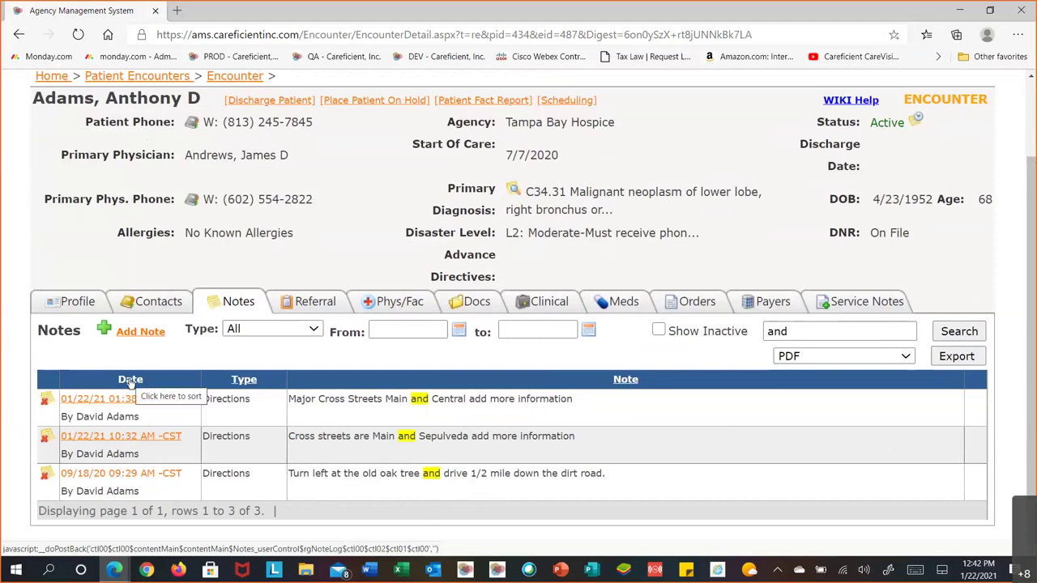
Sort the filtered notes by Type, toggling between ascending and descending
left_click(253, 380)
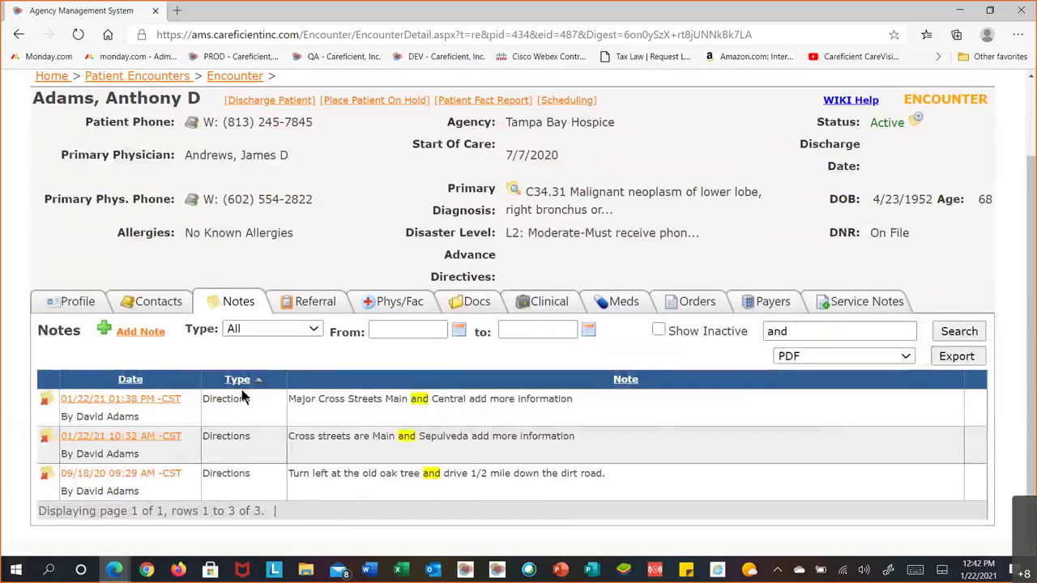
left_click(243, 382)
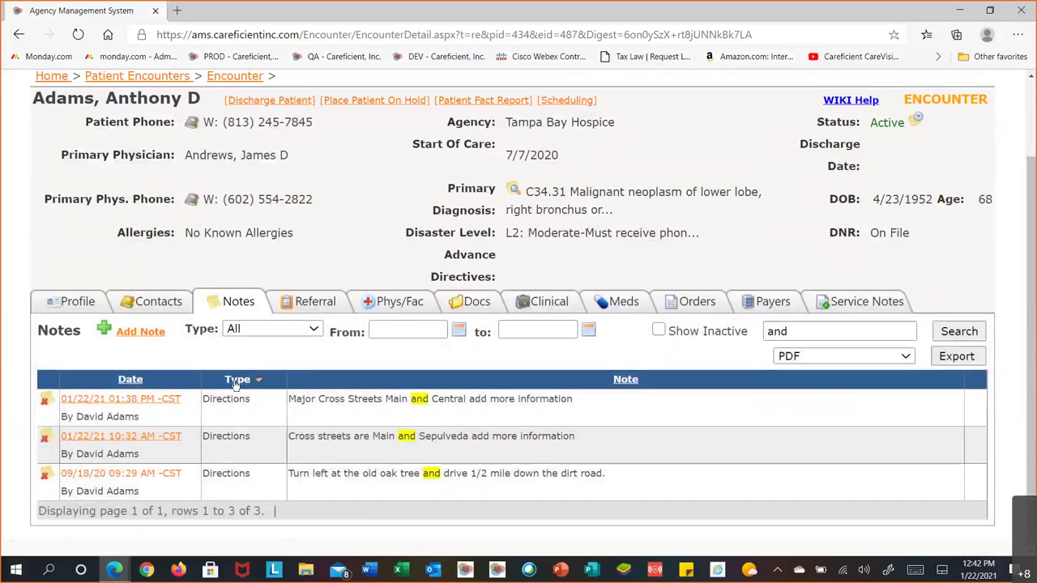
left_click(234, 381)
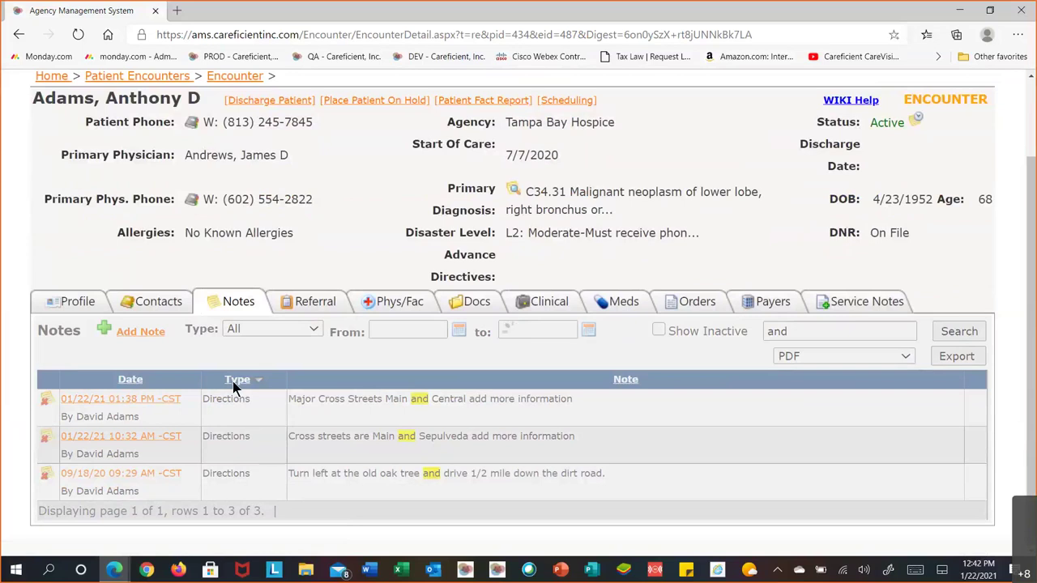
Remove the keyword 'and' and rerun the search to list all six notes
left_click(804, 330)
left_click_drag(804, 330, 719, 335)
key("BackSpace")
left_click(969, 331)
scroll(241, 449, "down", 3)
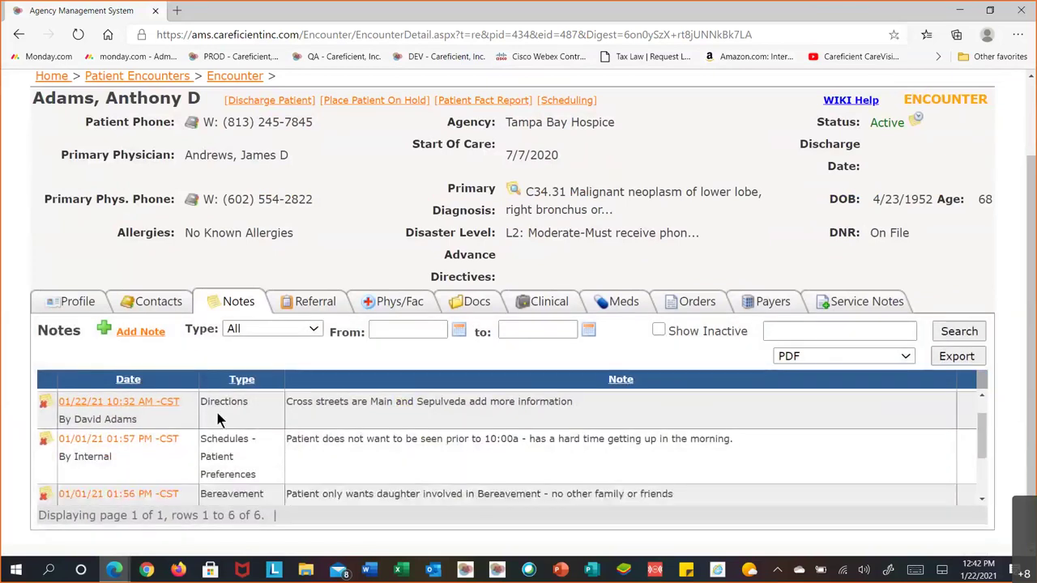
scroll(231, 425, "up", 2)
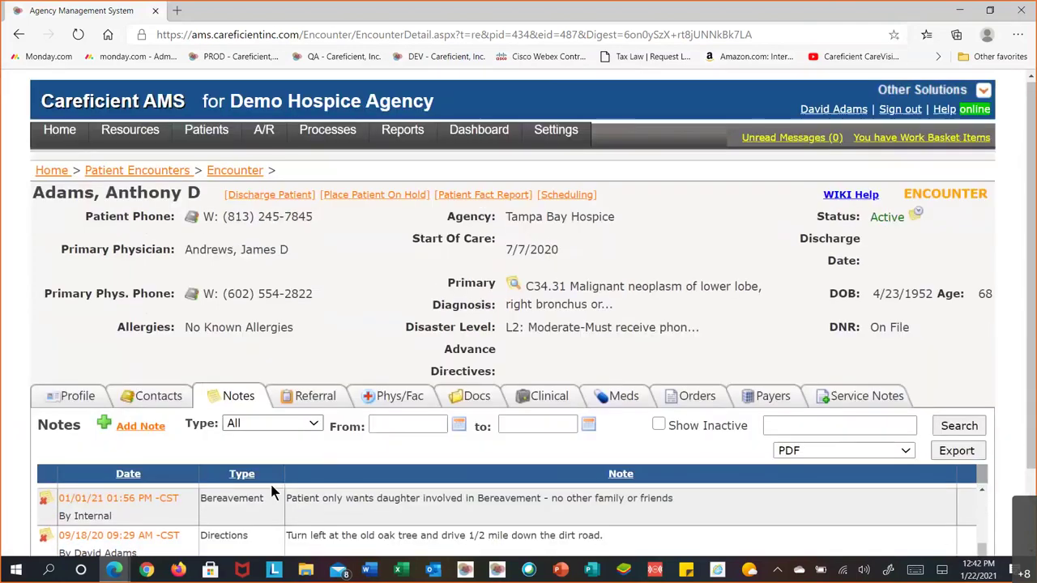
Sort the full list by Type ascending, then descending, then clear the Type sort
left_click(244, 473)
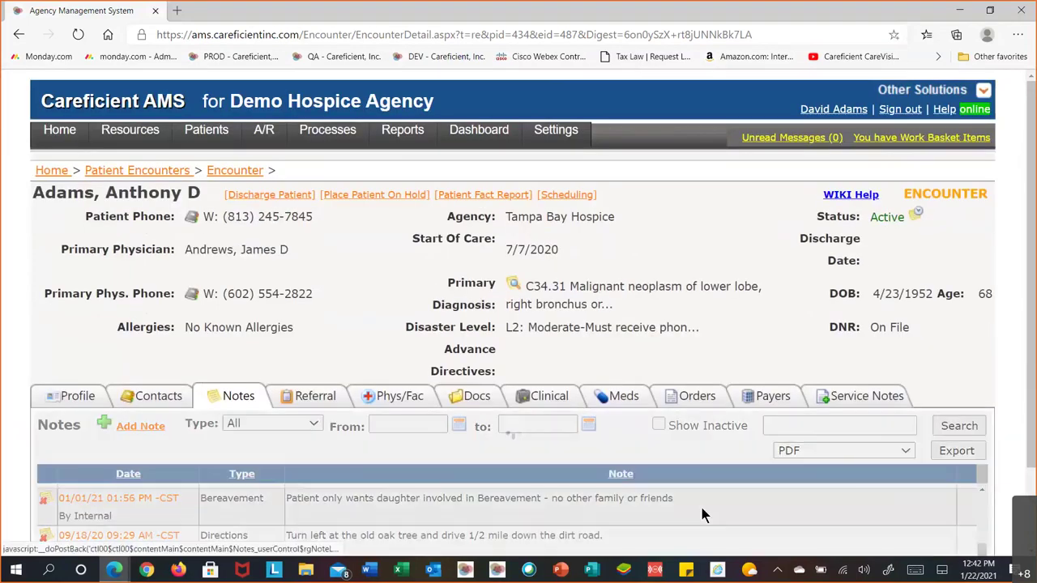
scroll(700, 504, "down", 2)
scroll(247, 443, "up", 1)
scroll(259, 447, "down", 1)
left_click(240, 375)
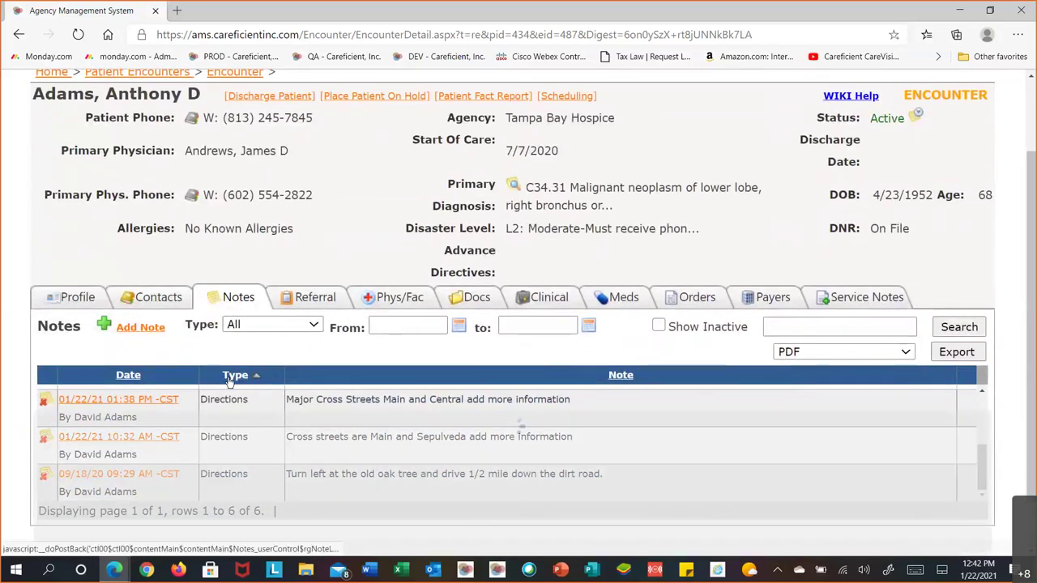
scroll(251, 437, "up", 3)
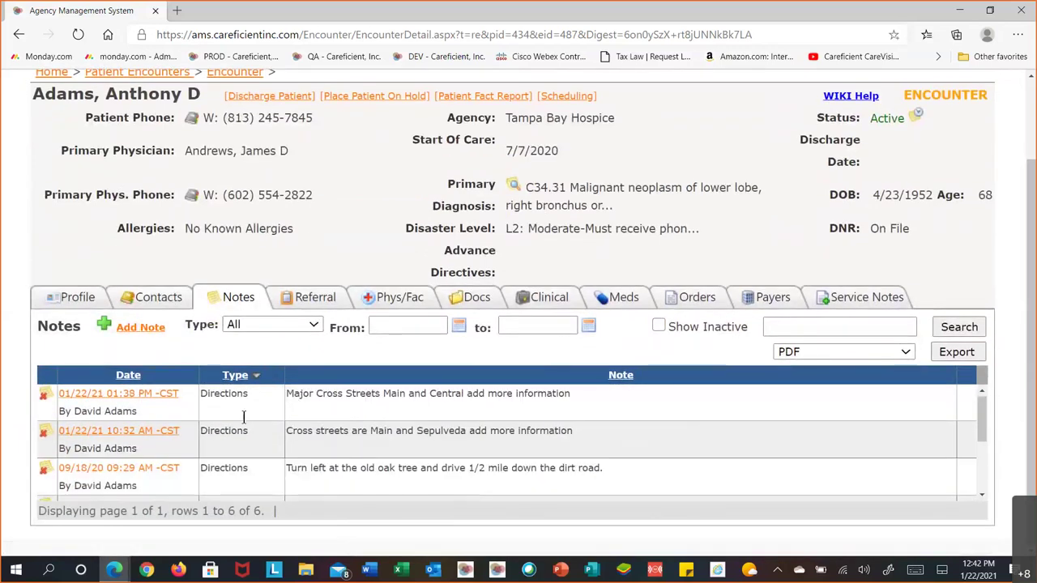
scroll(244, 421, "up", 1)
scroll(238, 423, "down", 1)
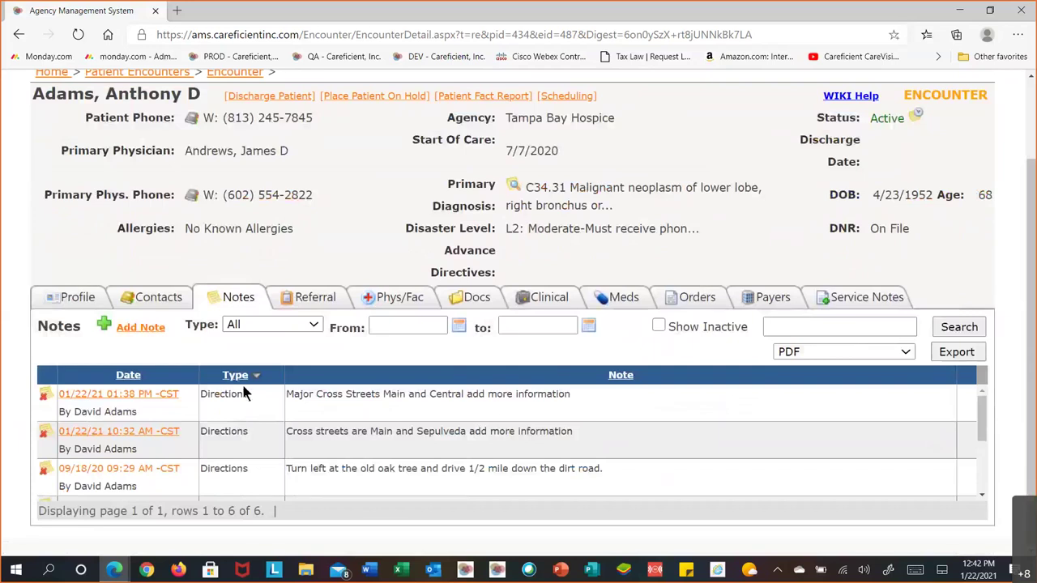
left_click(238, 376)
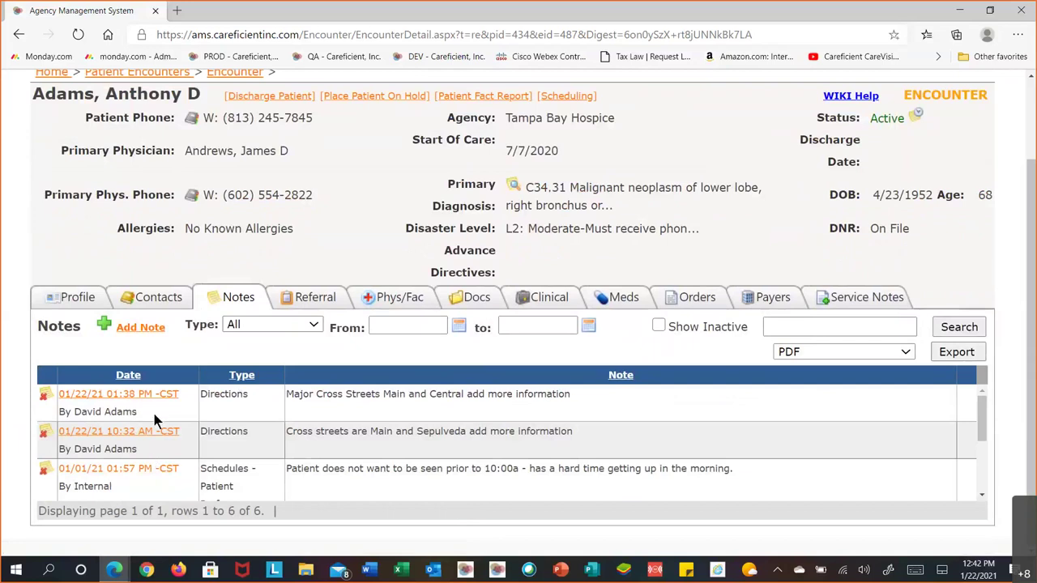
Set the Type filter to Directions, leaving the three Directions notes from 01/22/21 and 09/18/20
left_click(317, 324)
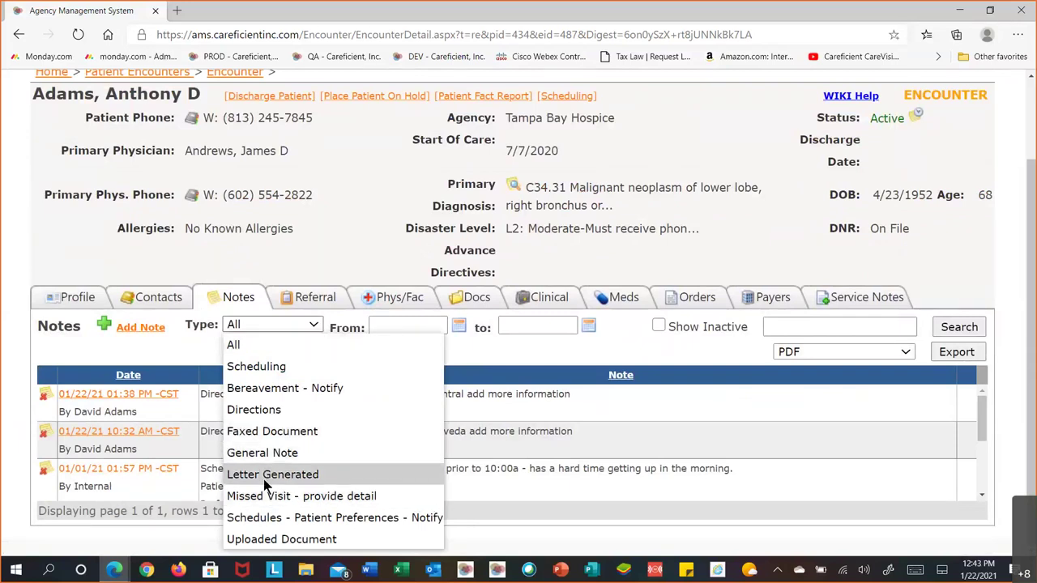
left_click(242, 412)
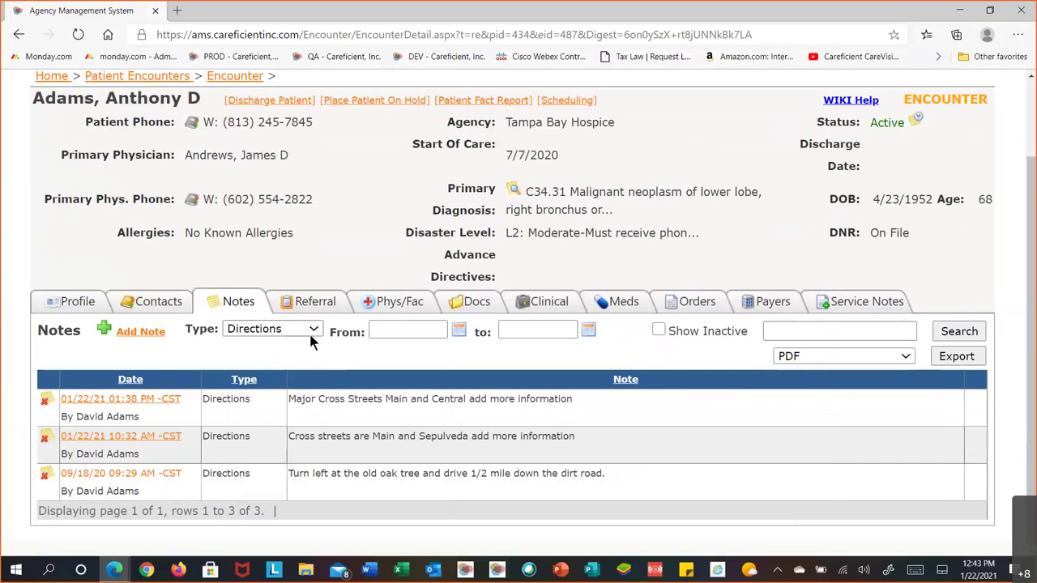
left_click(381, 331)
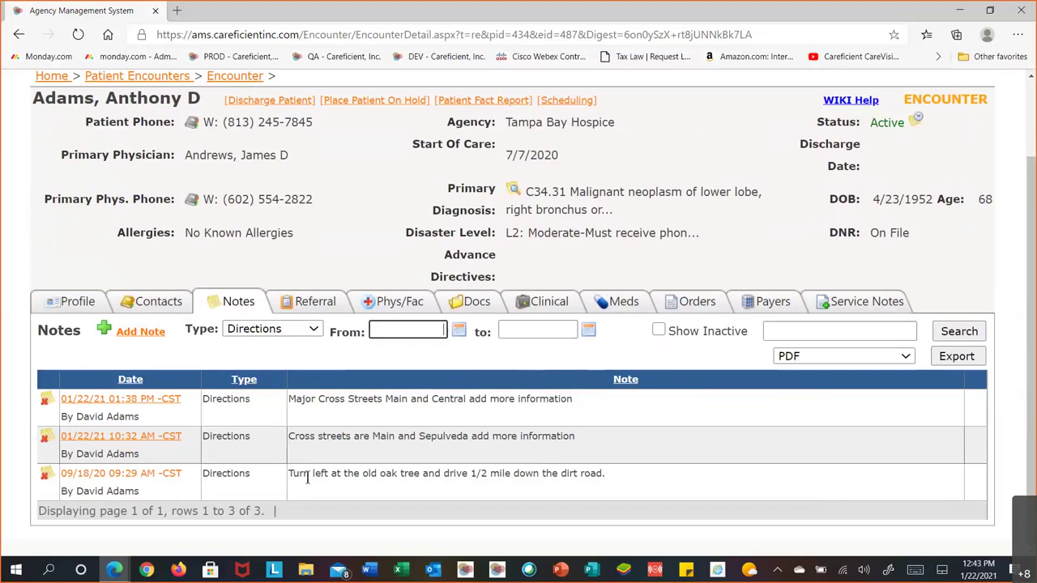
Set the Notes Type filter to All, leaving the export format at PDF
left_click(312, 329)
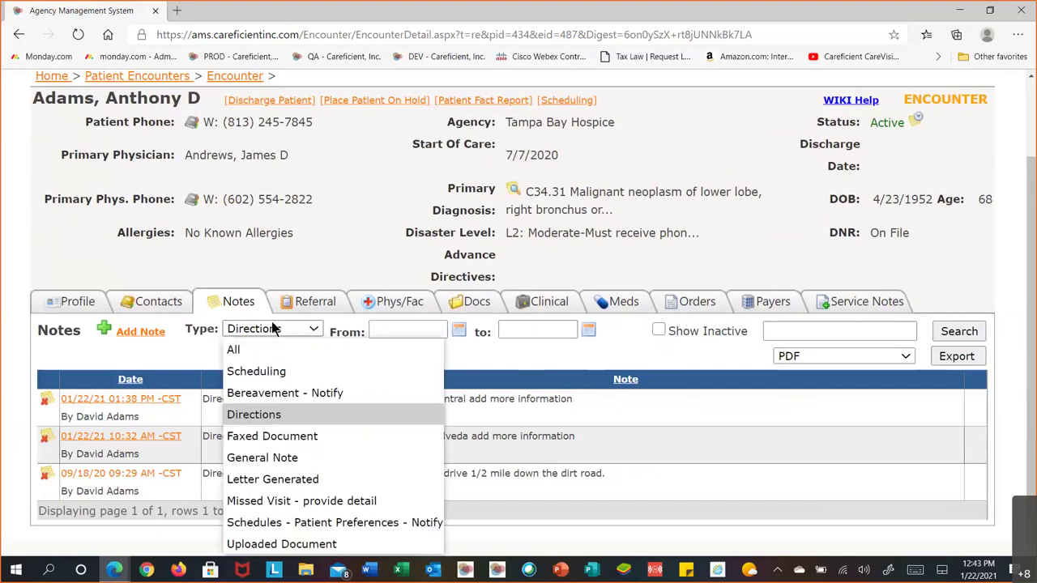
left_click(232, 349)
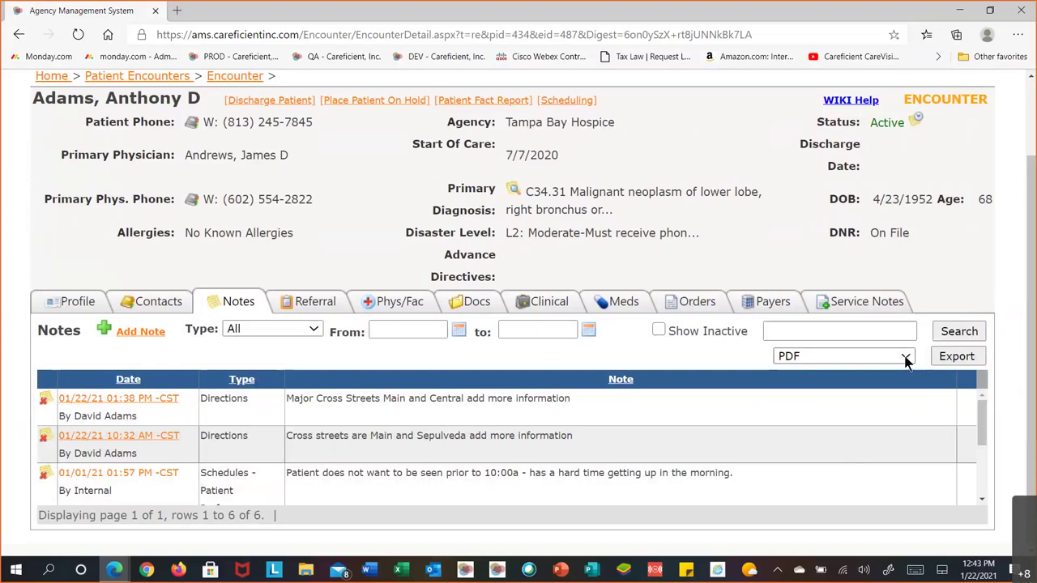
left_click(809, 356)
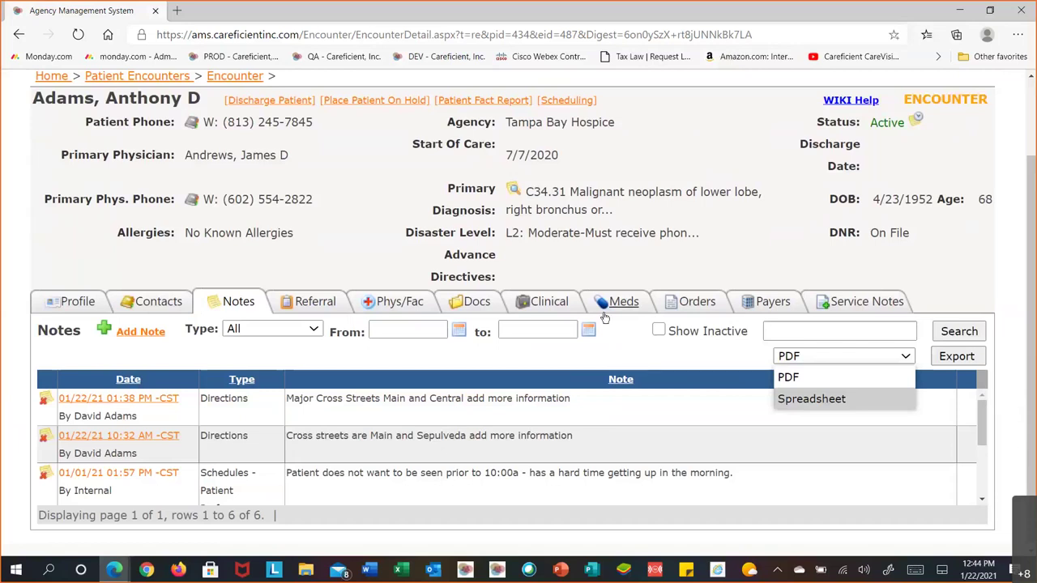
left_click(686, 369)
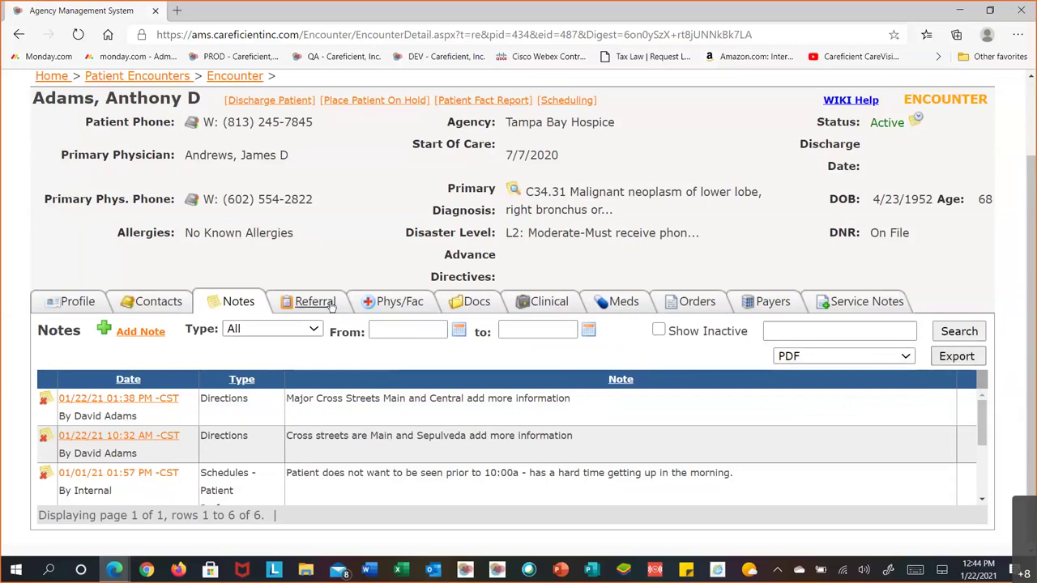
Open the Referral tab and review the referral source, contact and information sections
left_click(330, 306)
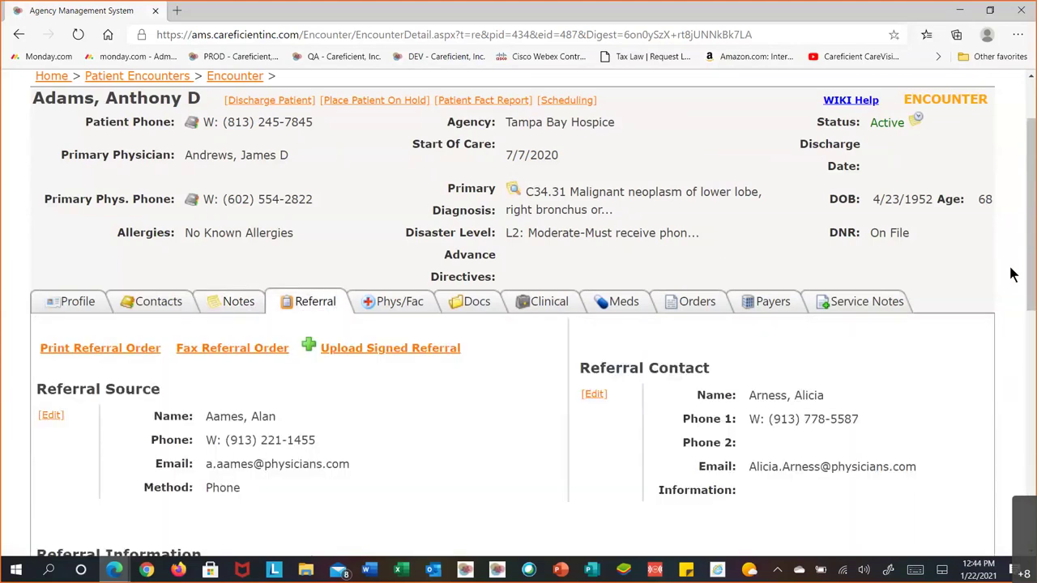
scroll(1009, 274, "down", 3)
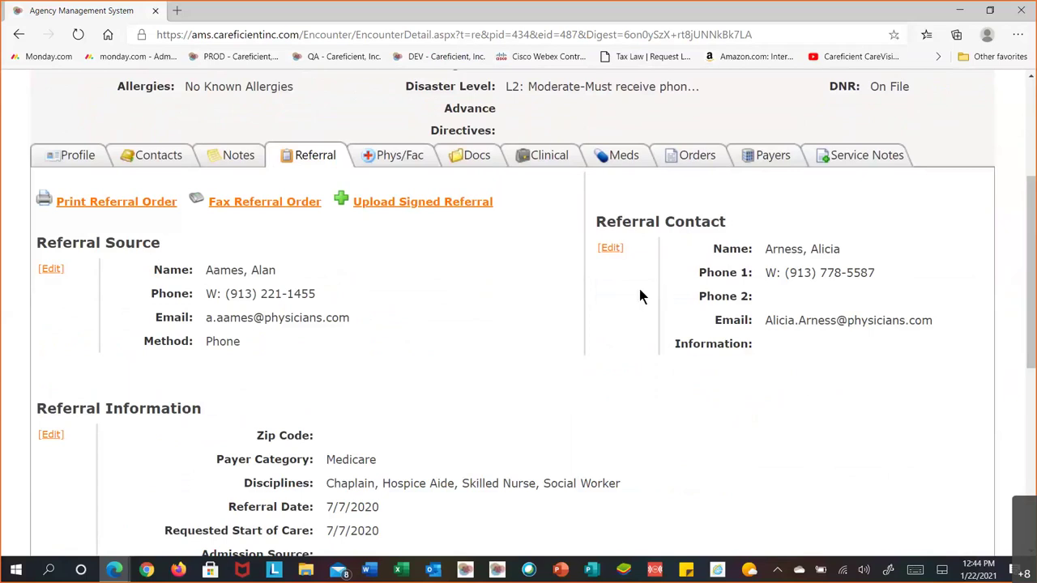
scroll(639, 294, "down", 2)
scroll(635, 291, "down", 2)
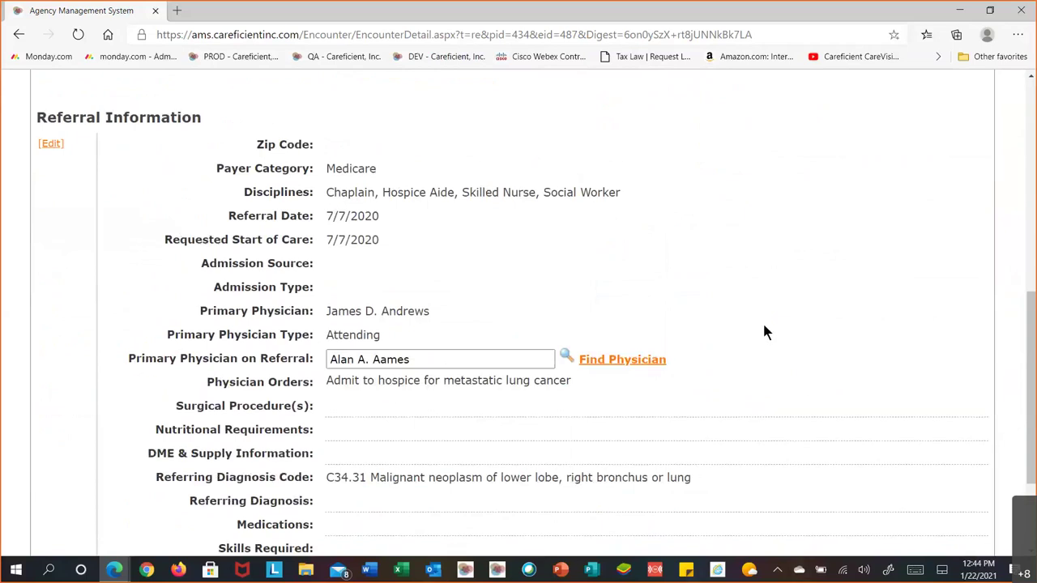
scroll(762, 324, "down", 2)
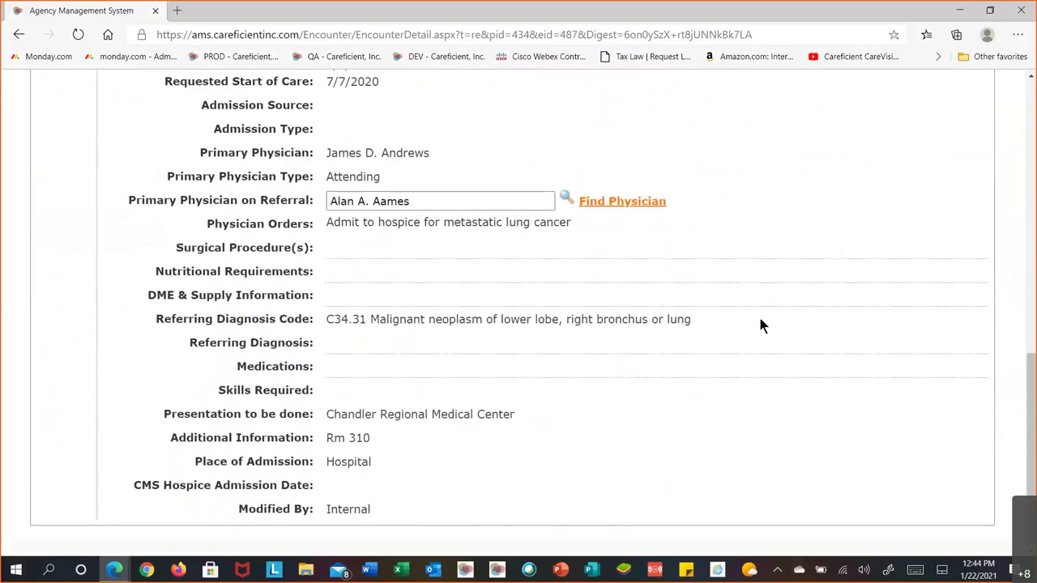
scroll(760, 324, "up", 4)
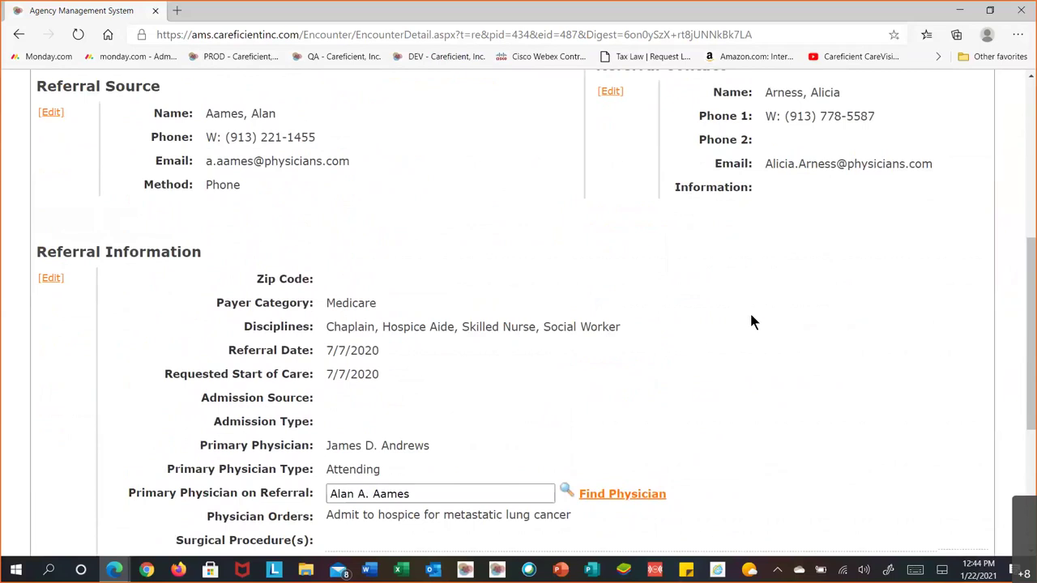
scroll(83, 324, "down", 2)
scroll(86, 379, "down", 2)
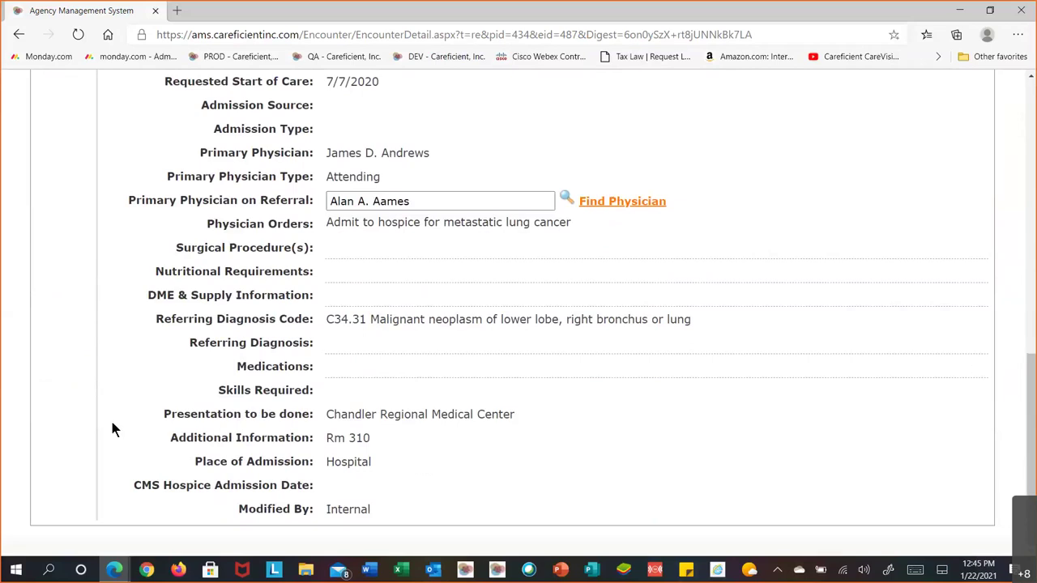
left_click_drag(1031, 401, 1031, 343)
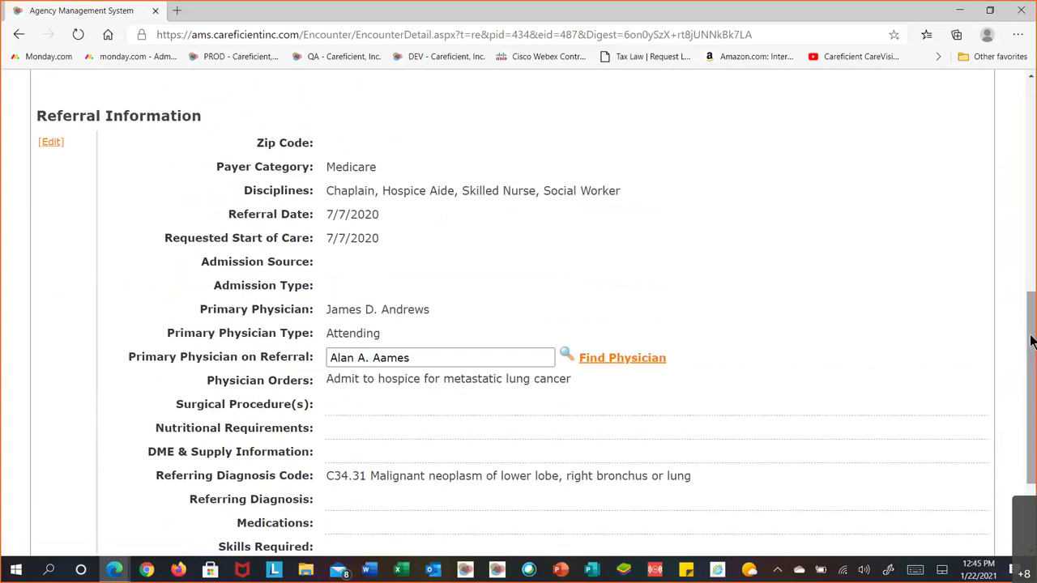
scroll(1031, 340, "up", 5)
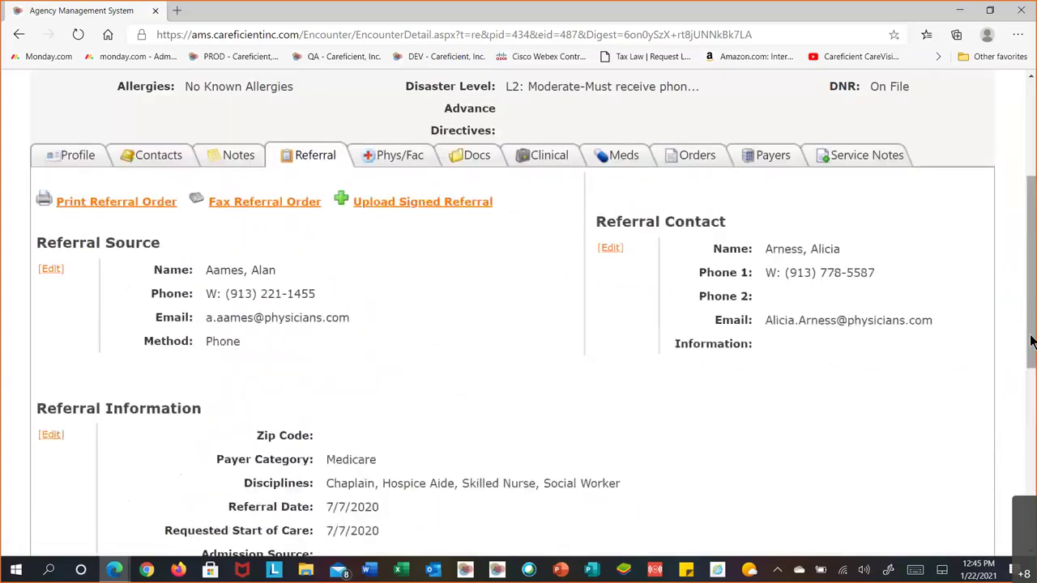
scroll(1030, 340, "up", 2)
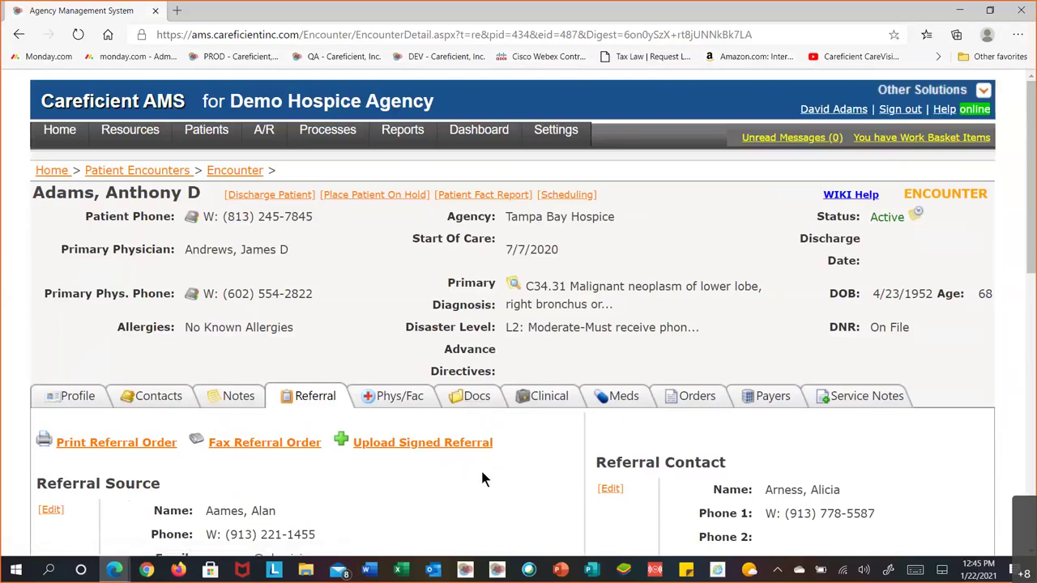
scroll(498, 507, "down", 2)
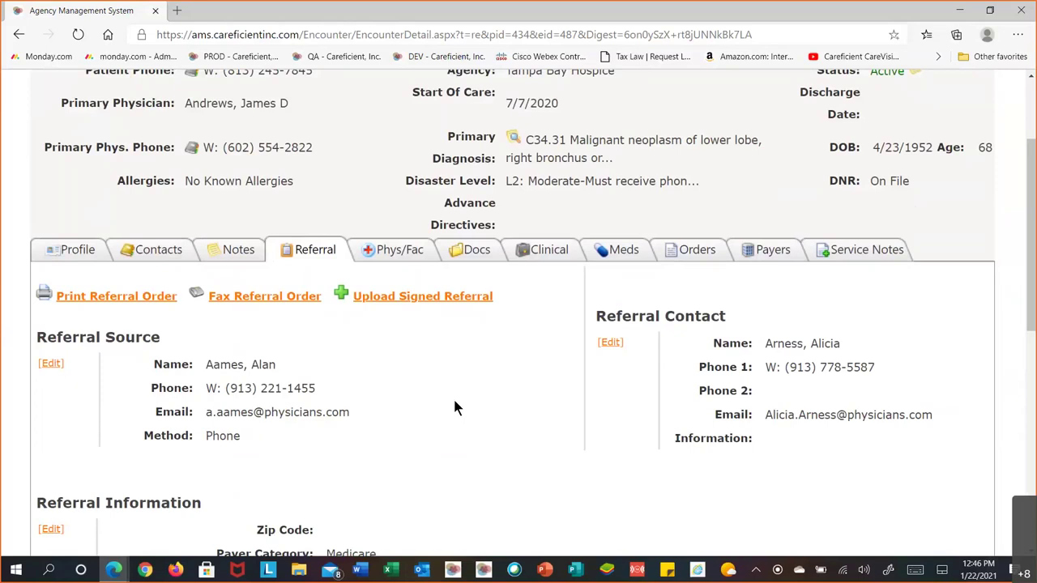
scroll(984, 441, "down", 2)
scroll(979, 446, "up", 2)
scroll(944, 423, "down", 1)
scroll(910, 417, "down", 1)
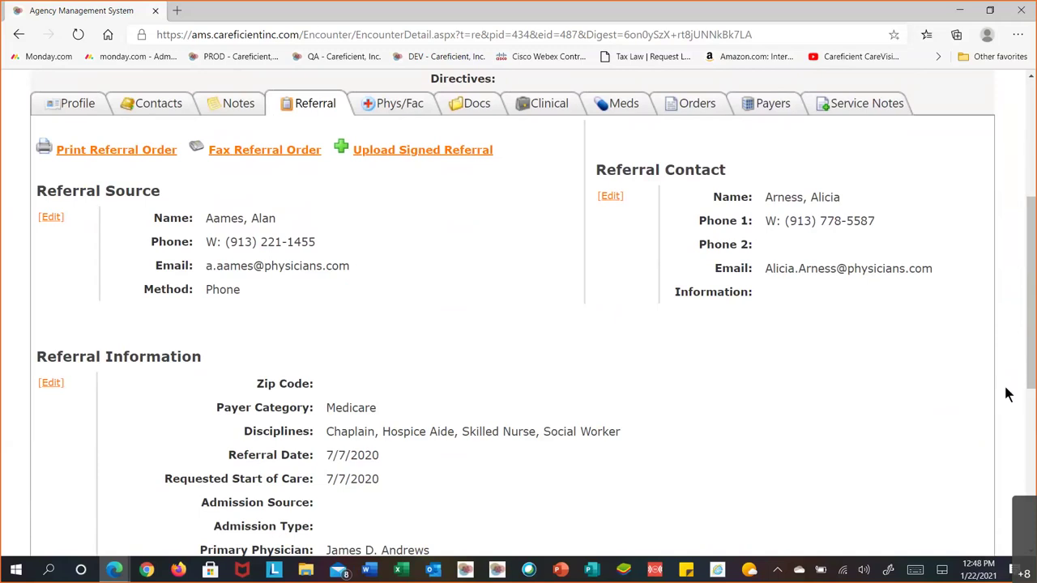
scroll(1006, 395, "up", 3)
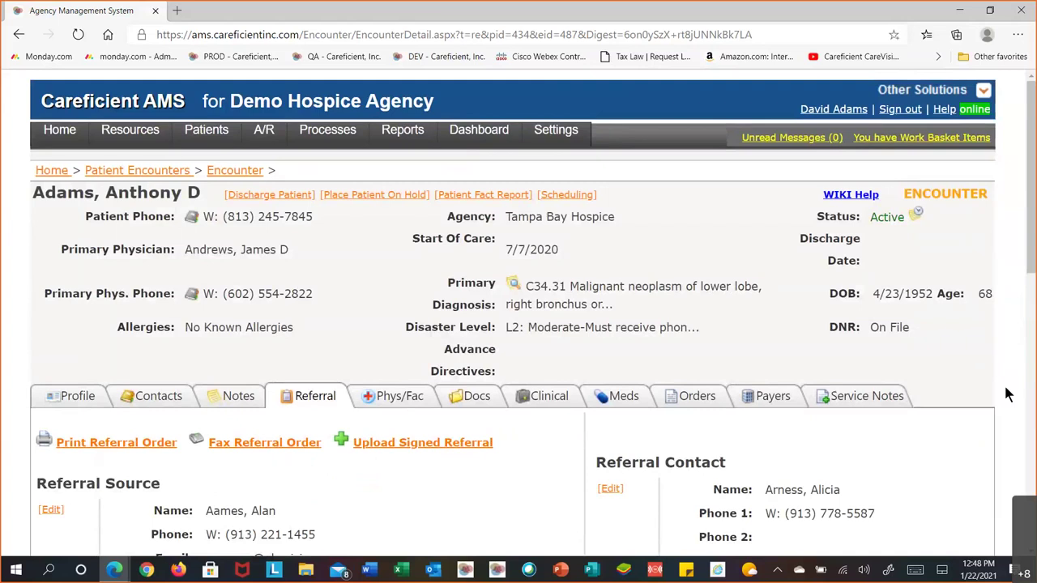
scroll(1006, 394, "down", 1)
scroll(1007, 395, "up", 1)
Open Phys/Fac and review Primary Physician, Last Facility Stay and Other Physicians
left_click(397, 399)
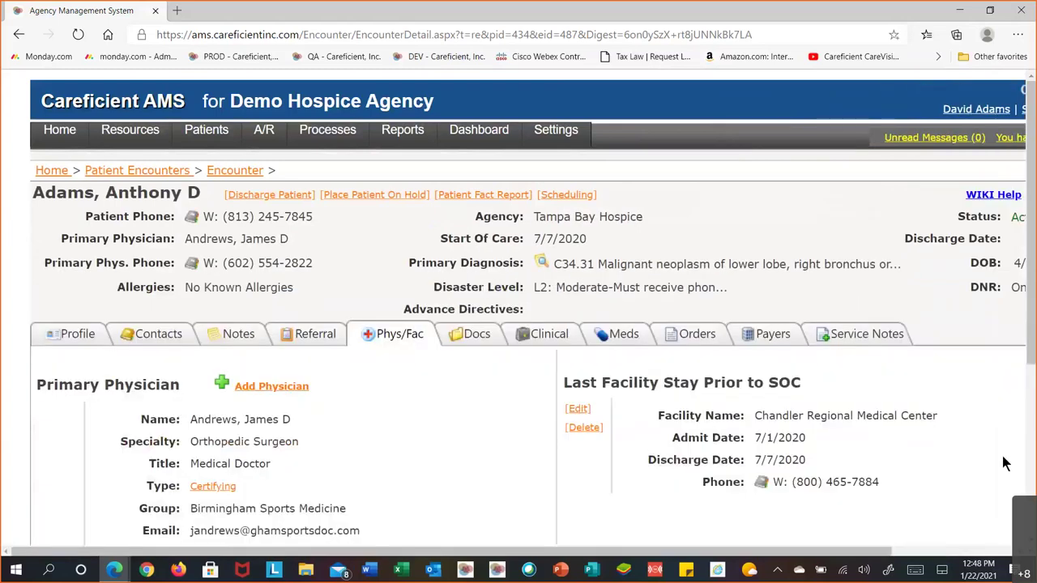
scroll(1003, 463, "down", 1)
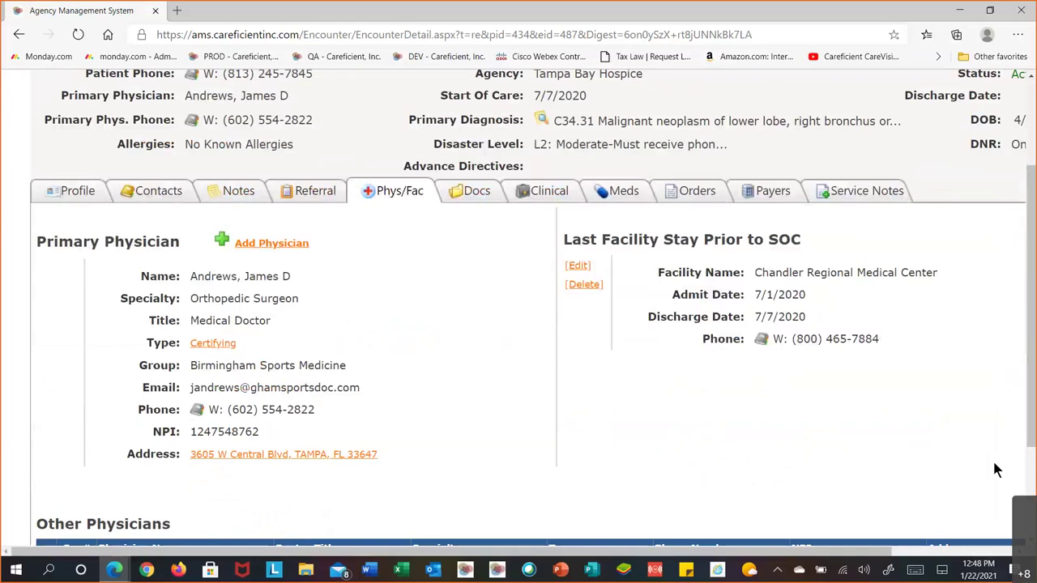
scroll(996, 470, "down", 1)
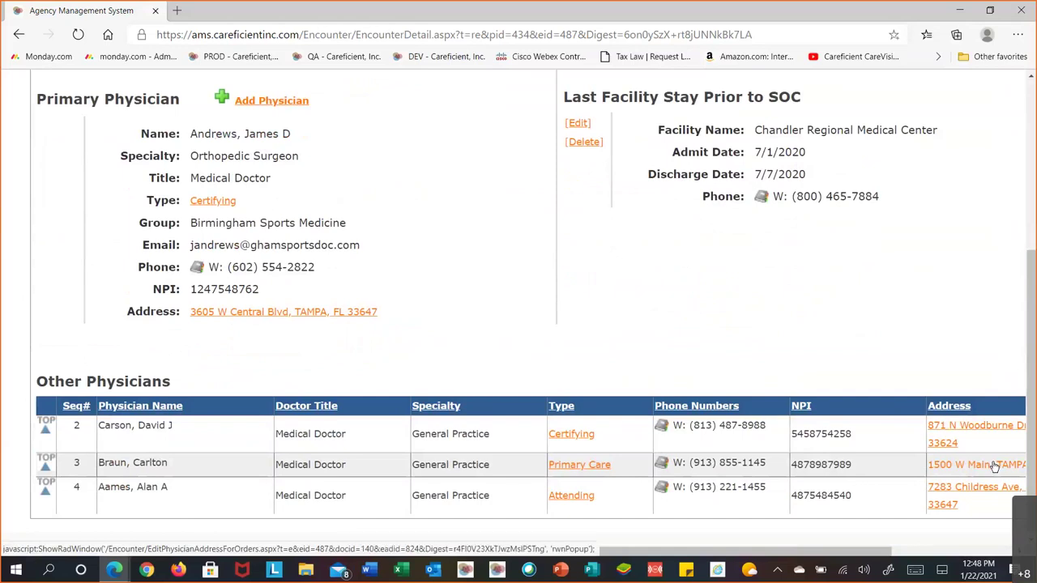
scroll(994, 467, "up", 2)
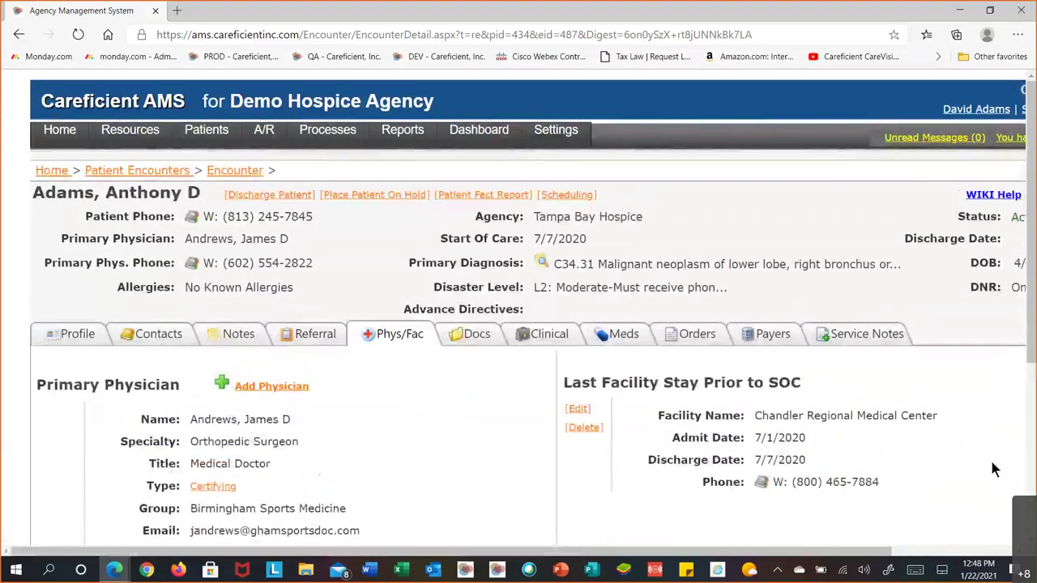
scroll(991, 466, "down", 1)
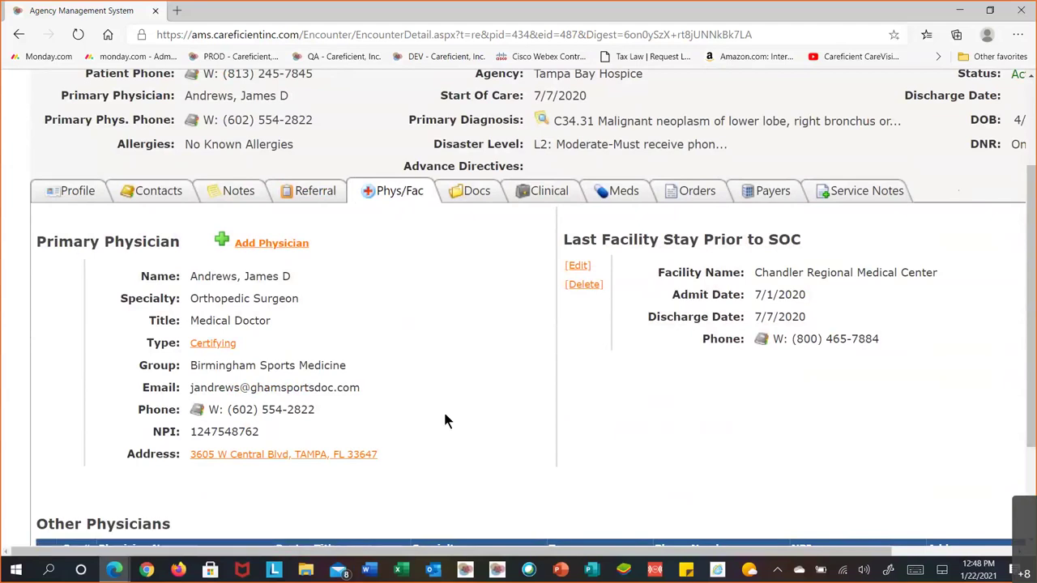
scroll(444, 415, "down", 3)
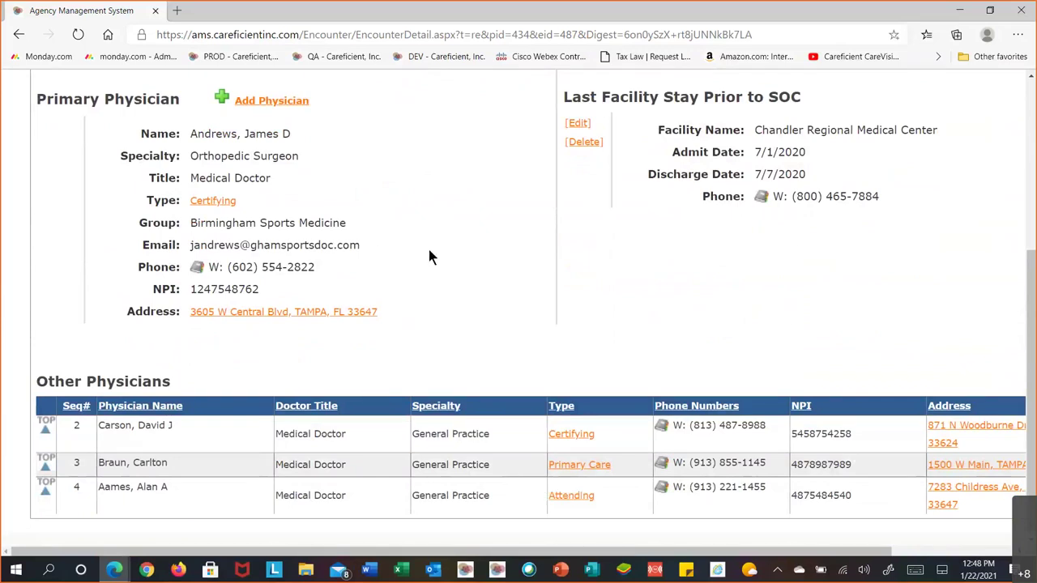
scroll(429, 251, "up", 1)
scroll(429, 256, "up", 1)
Search the physician directory and add the chosen physician to Other Physicians
left_click(292, 244)
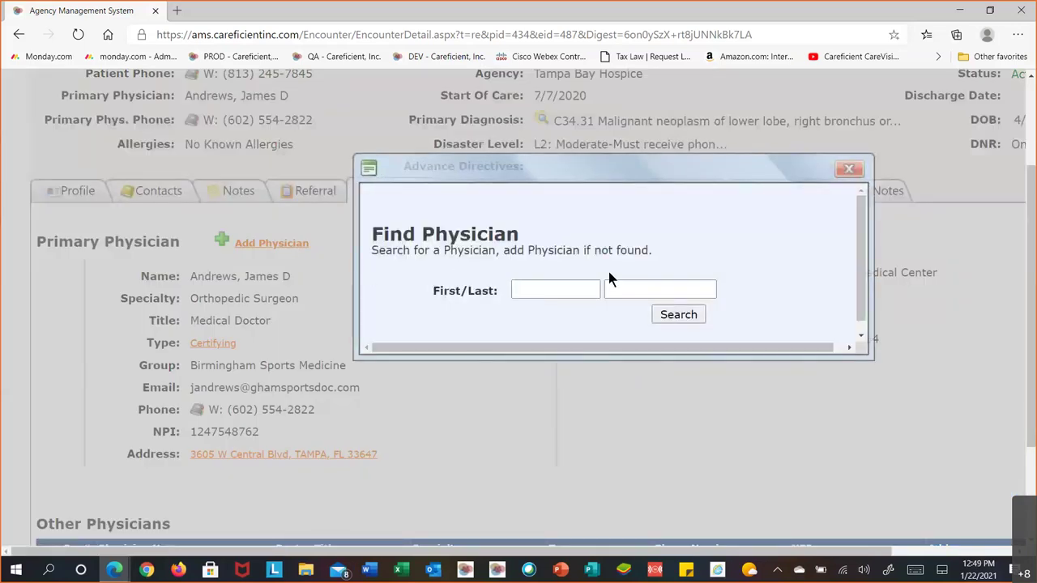
left_click(573, 300)
left_click(680, 316)
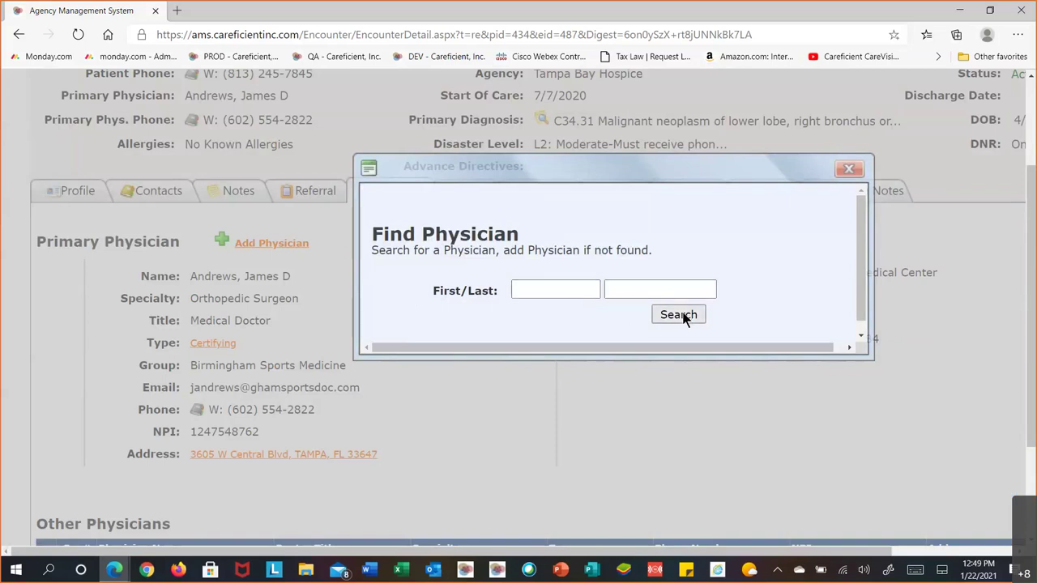
scroll(421, 385, "down", 5)
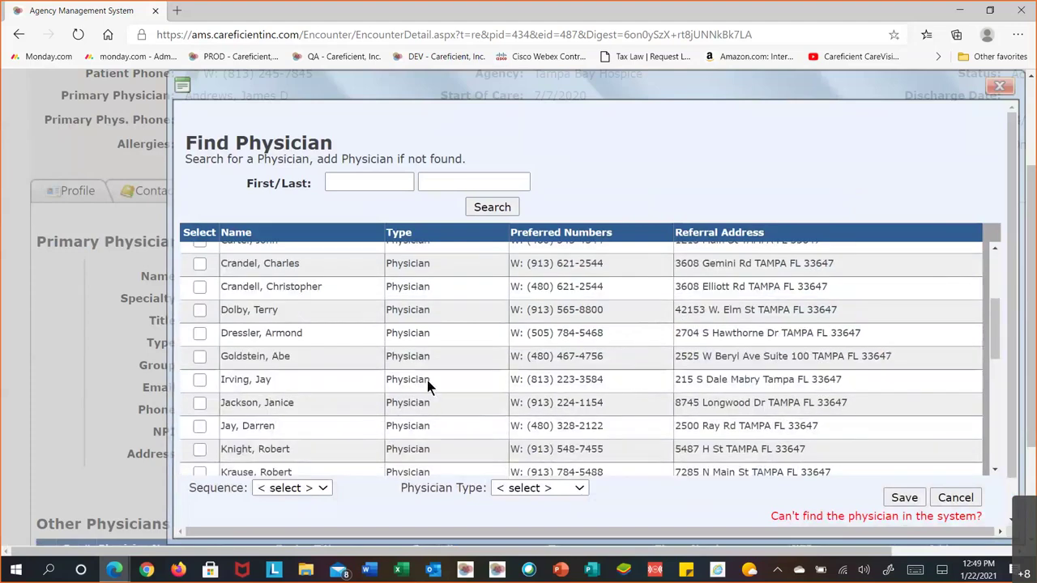
scroll(440, 368, "up", 1)
scroll(440, 369, "up", 6)
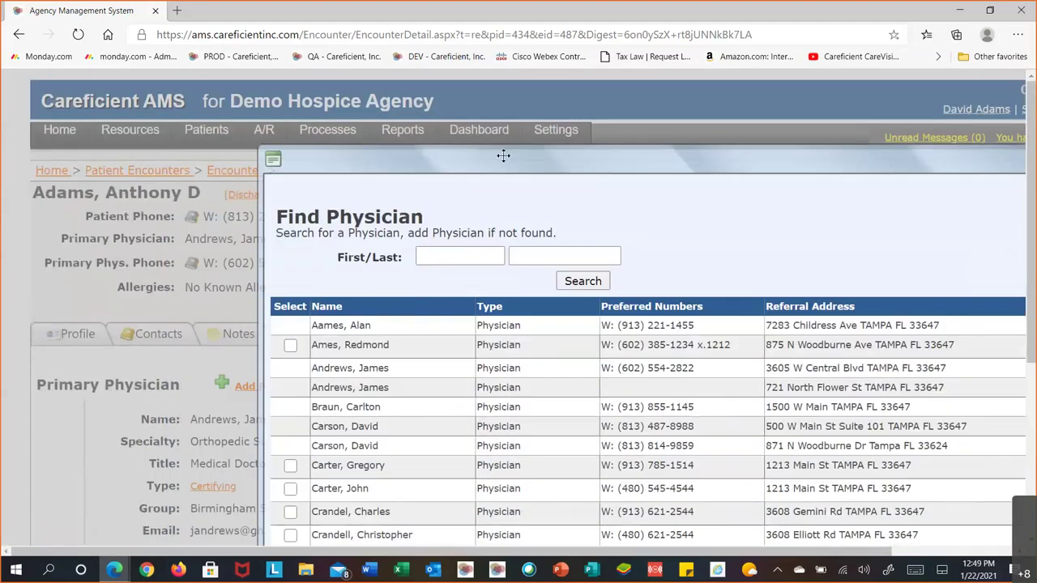
scroll(486, 380, "down", 3)
scroll(97, 379, "down", 2)
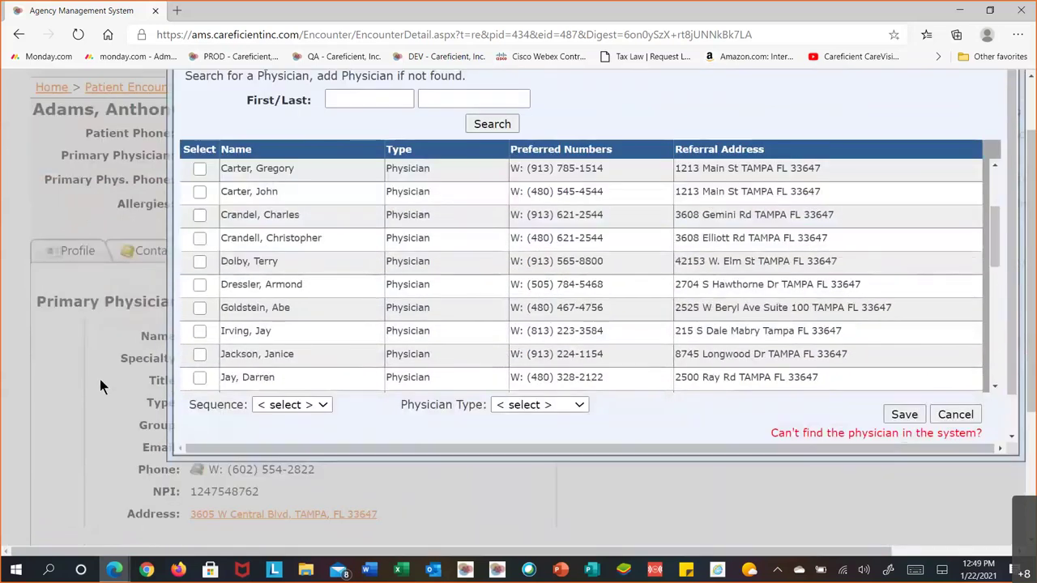
left_click(199, 226)
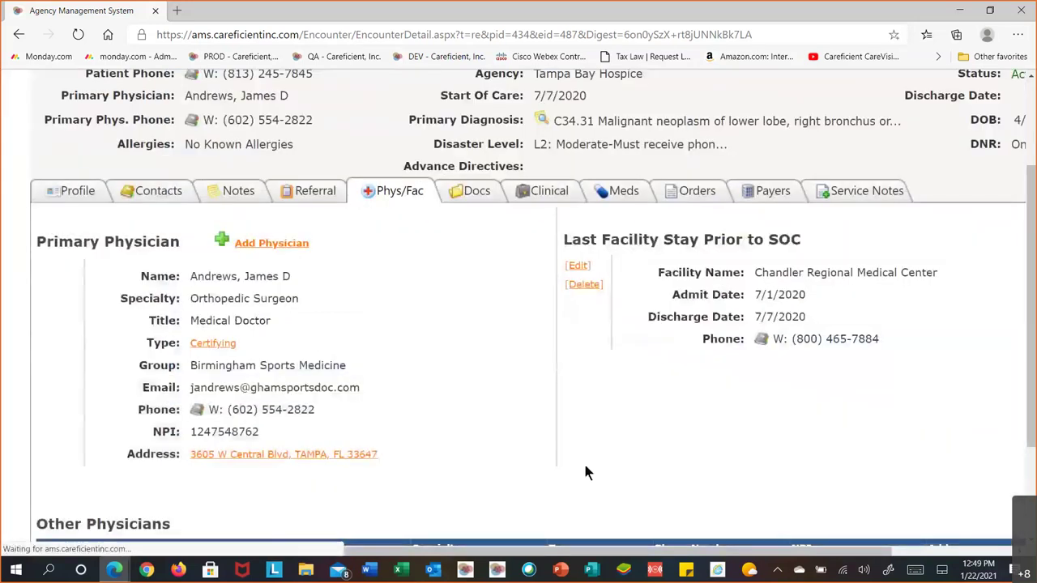
scroll(533, 462, "down", 2)
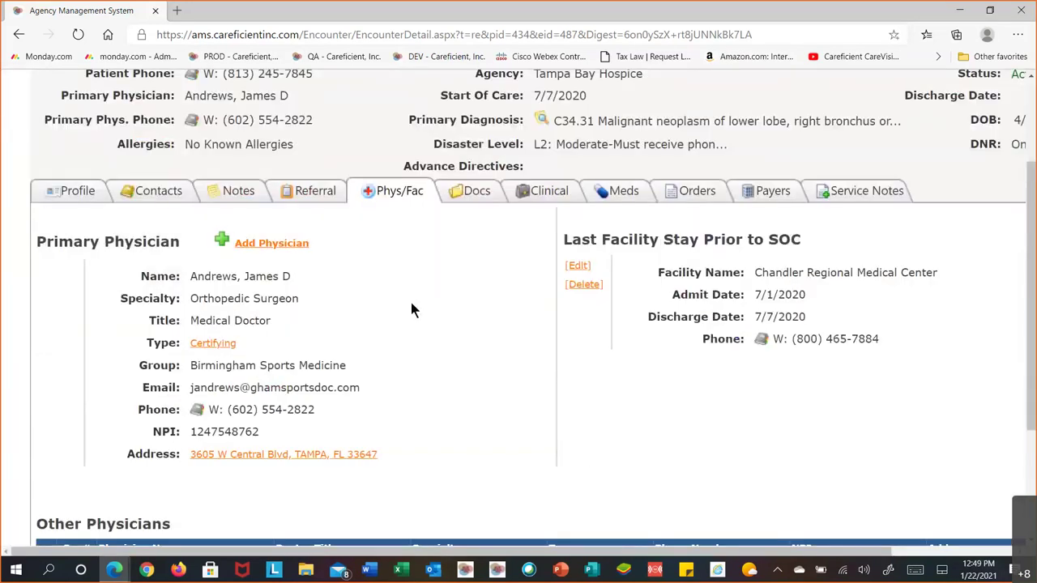
scroll(411, 308, "down", 2)
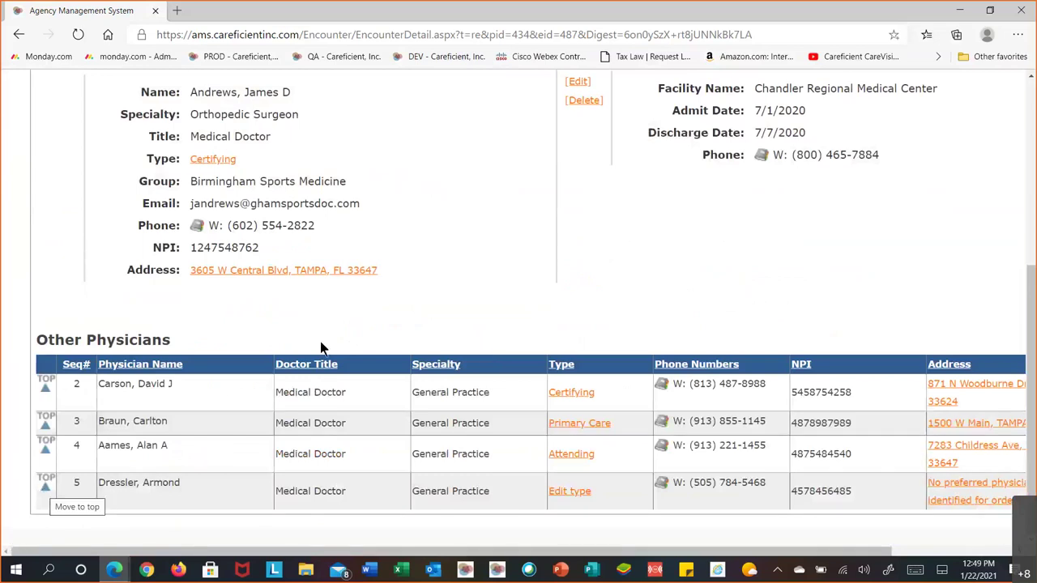
Move the new physician to sequence 2, keeping the general practitioner as primary
scroll(385, 117, "up", 2)
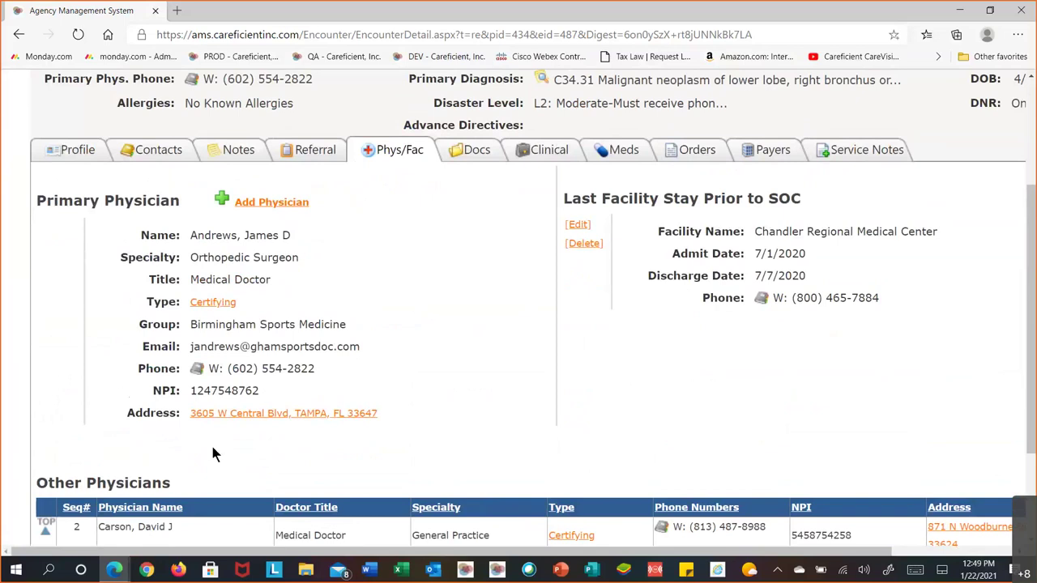
scroll(340, 528, "down", 1)
scroll(299, 540, "down", 2)
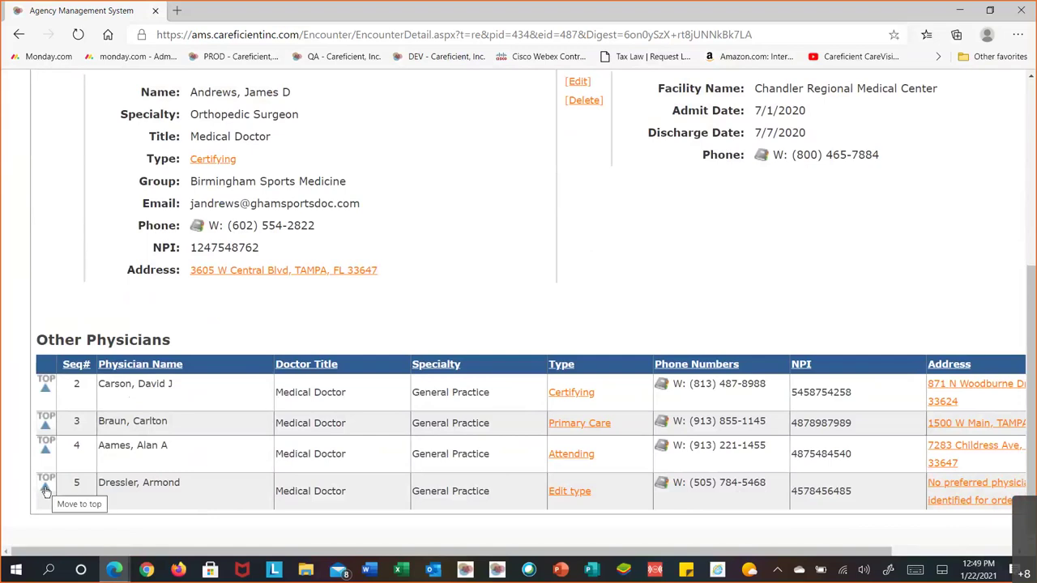
left_click(46, 489)
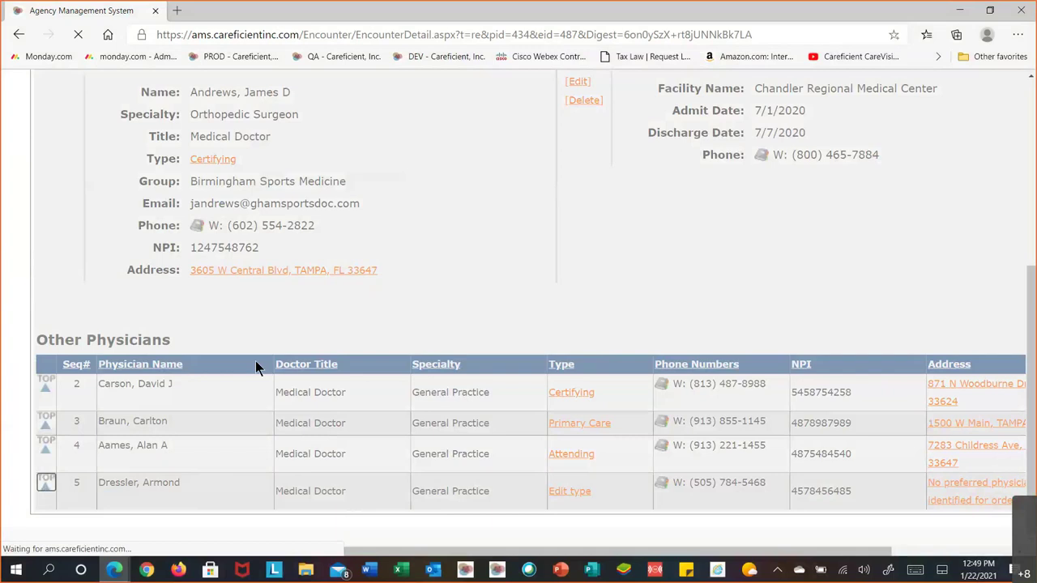
scroll(427, 376, "down", 2)
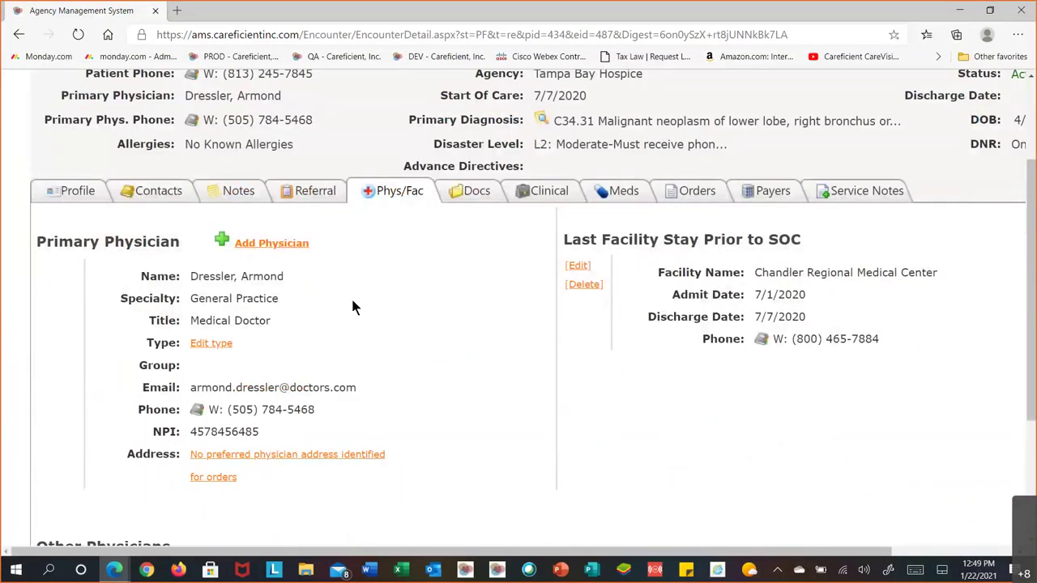
scroll(352, 306, "down", 3)
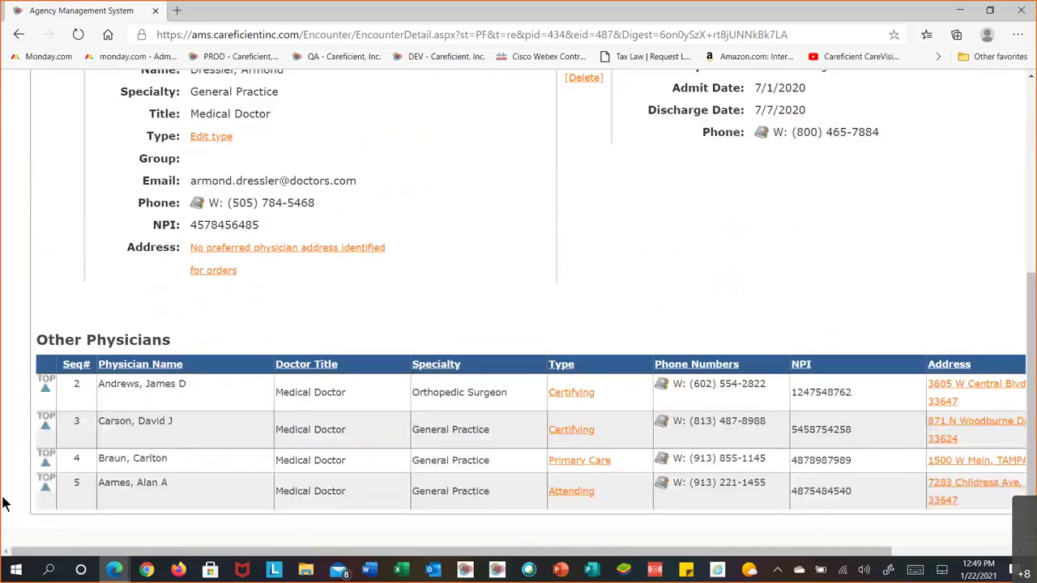
left_click(45, 421)
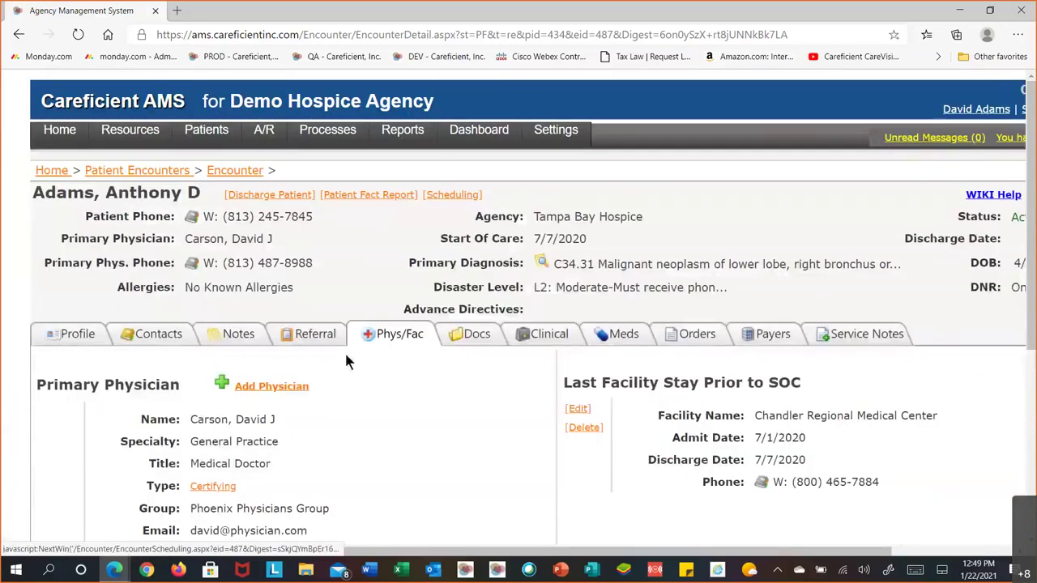
scroll(453, 369, "down", 4)
scroll(453, 369, "down", 1)
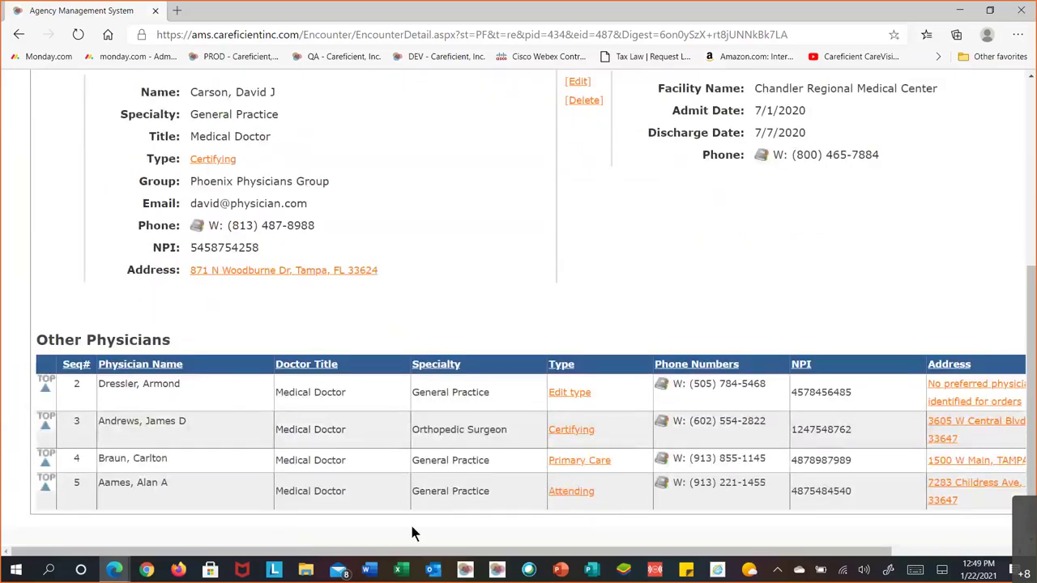
scroll(447, 460, "up", 2)
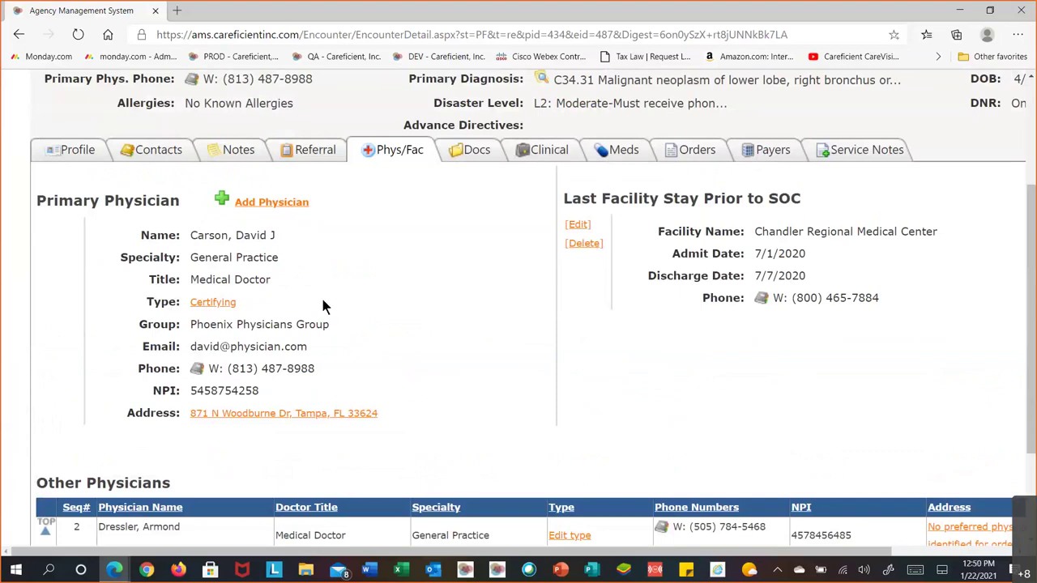
scroll(400, 320, "down", 2)
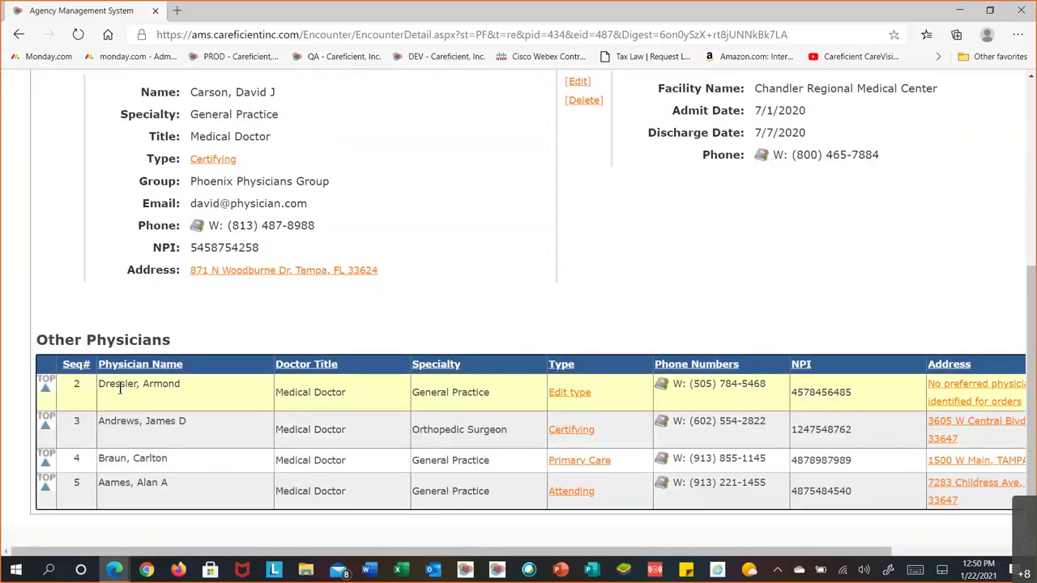
Edit the new physician's entry and show the Physician Type options
left_click(564, 394)
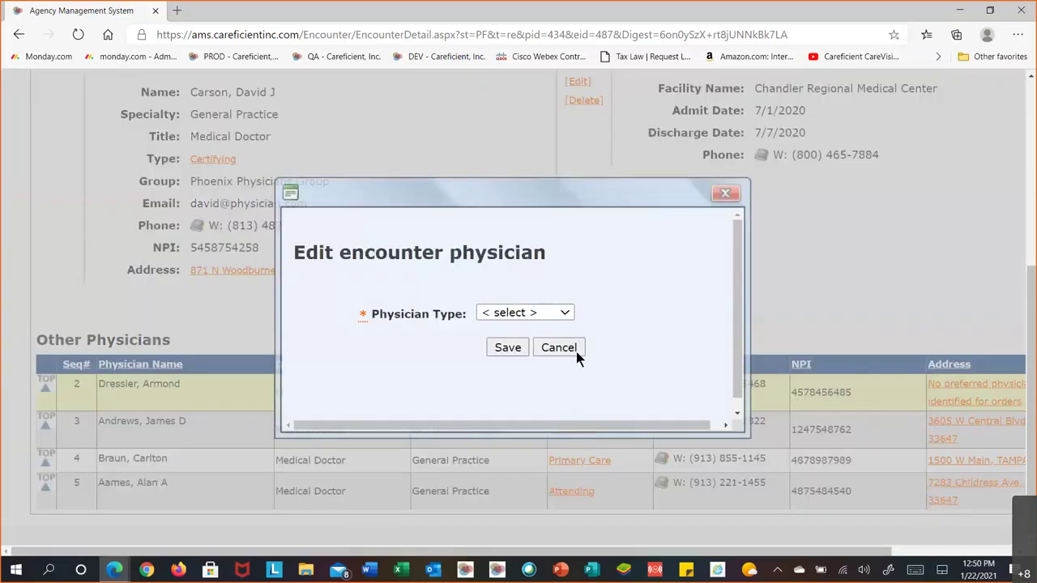
left_click(563, 314)
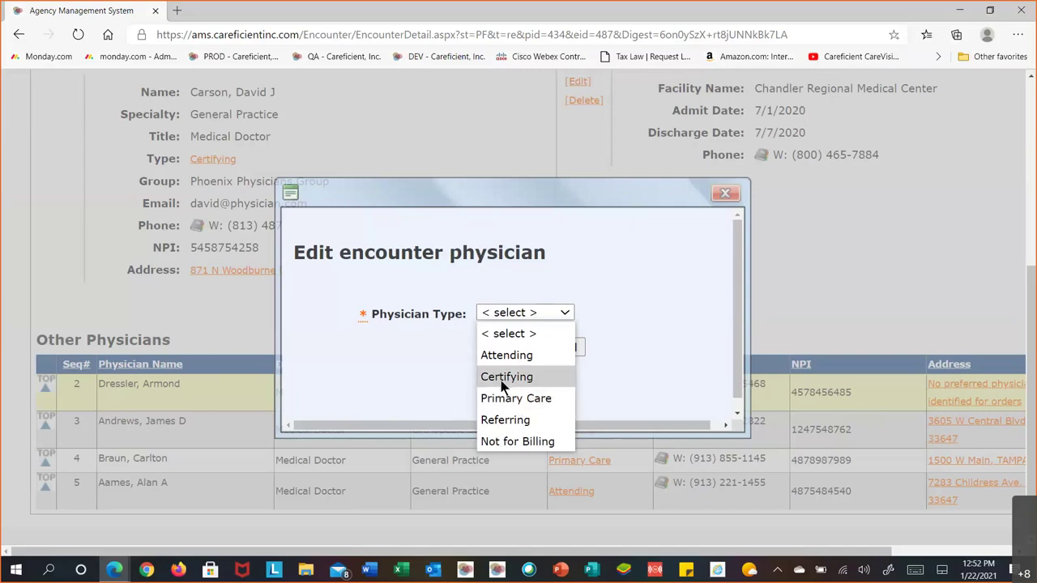
Set the sequence-2 physician's type to Attending and save it
left_click(499, 357)
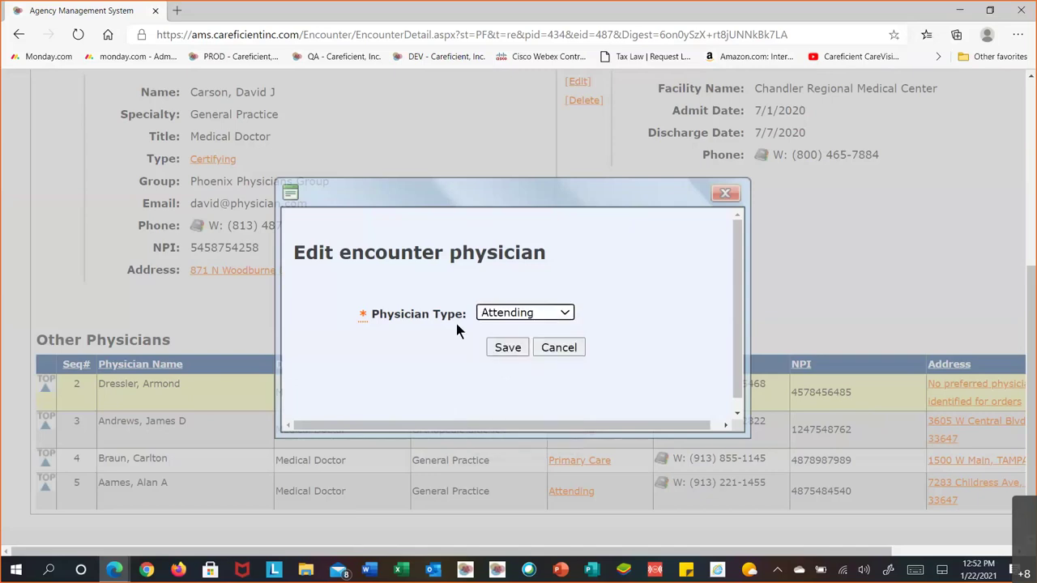
left_click(505, 349)
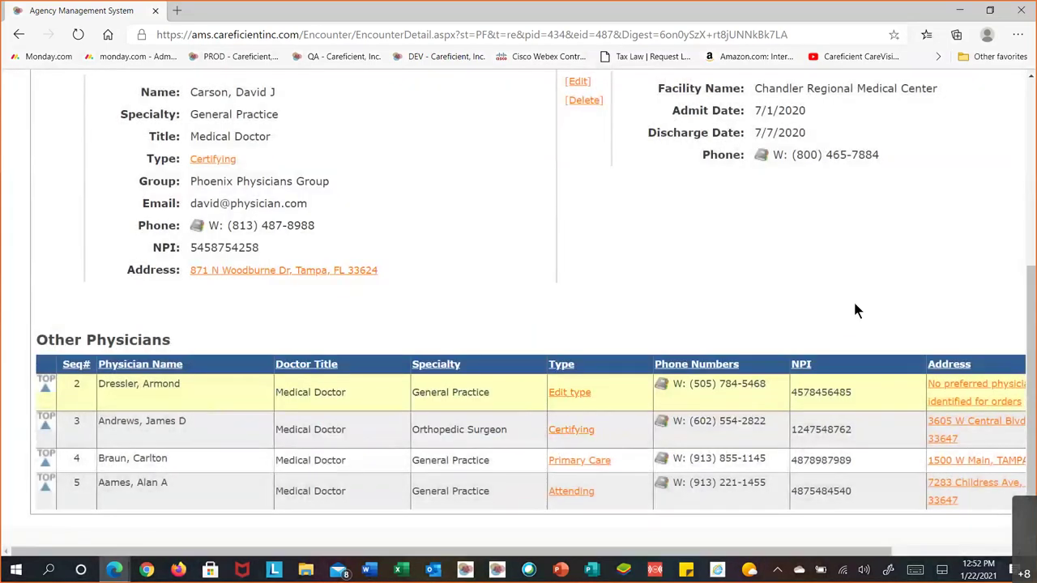
scroll(854, 312, "up", 5)
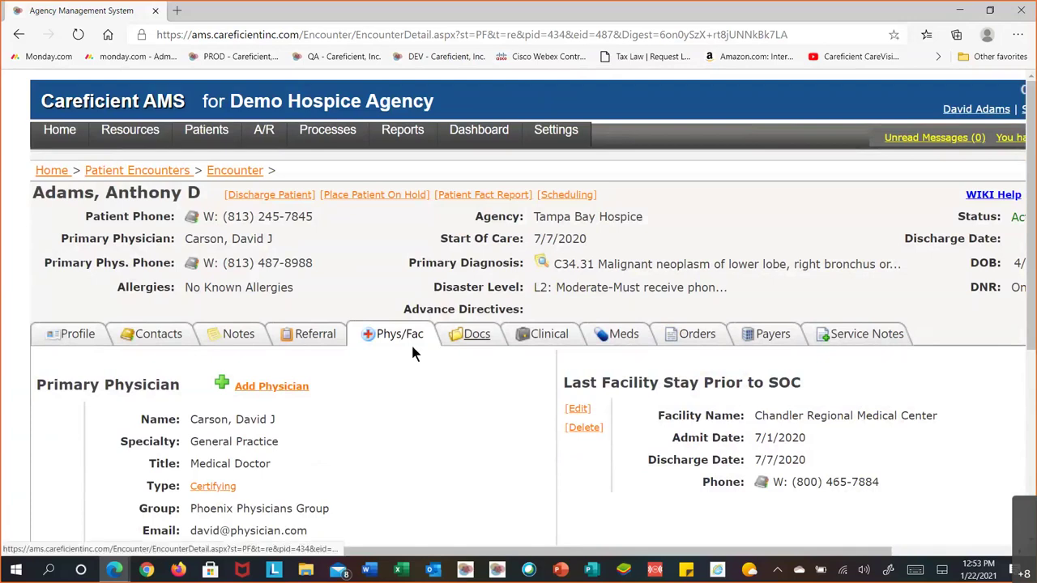
scroll(596, 433, "down", 2)
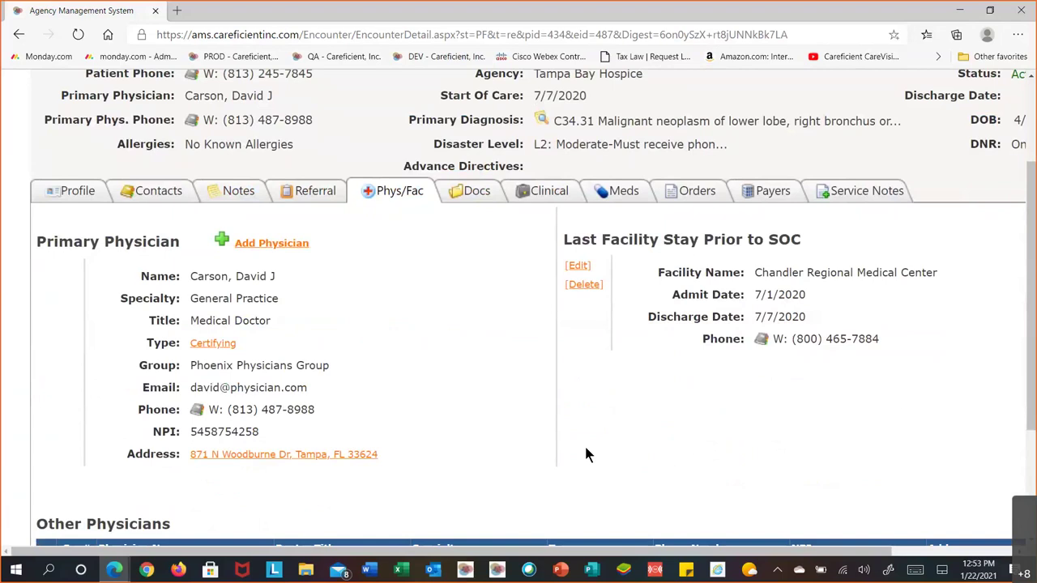
scroll(586, 455, "down", 2)
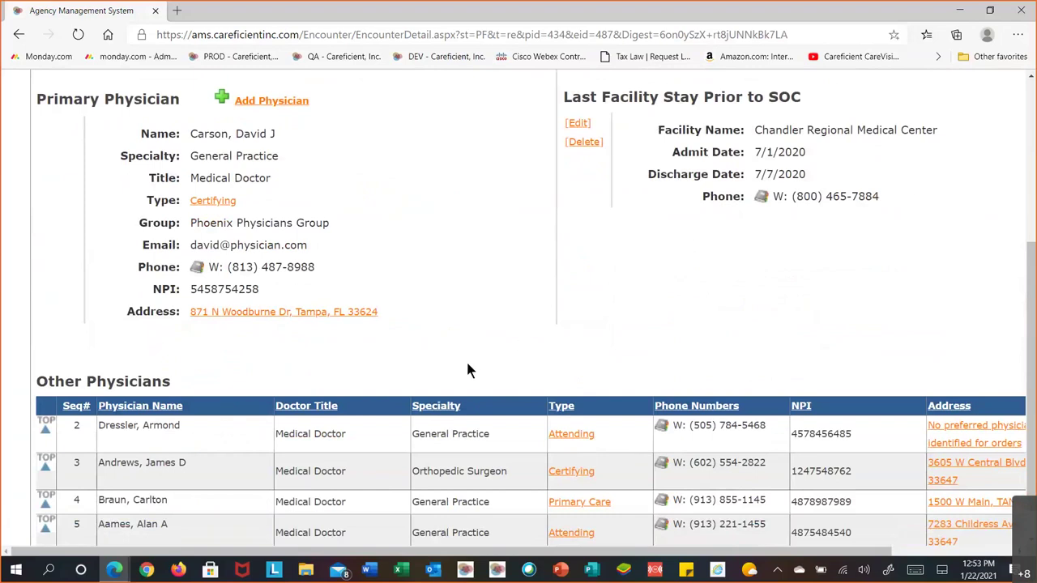
scroll(467, 370, "up", 2)
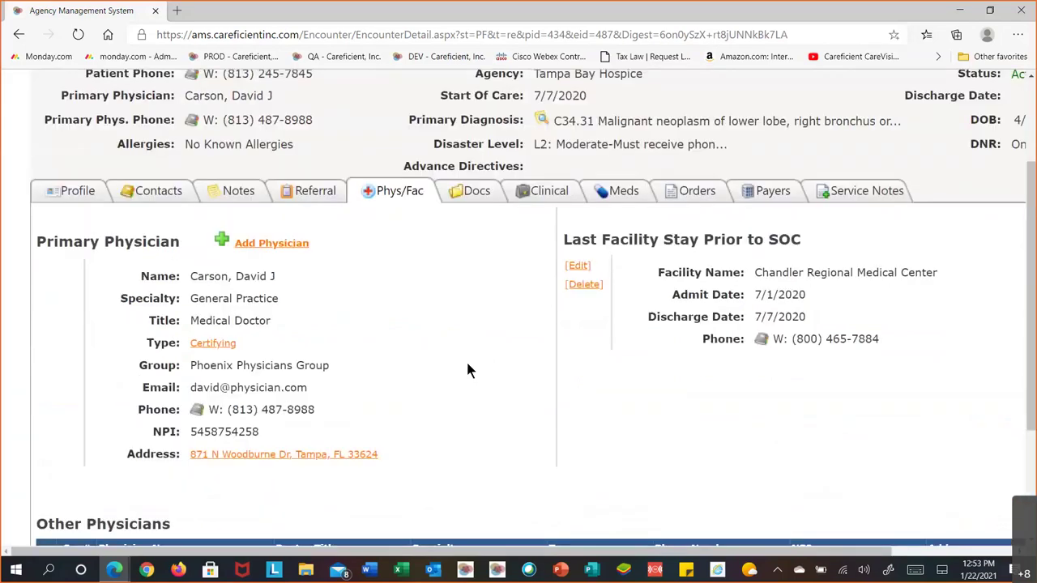
scroll(467, 370, "down", 2)
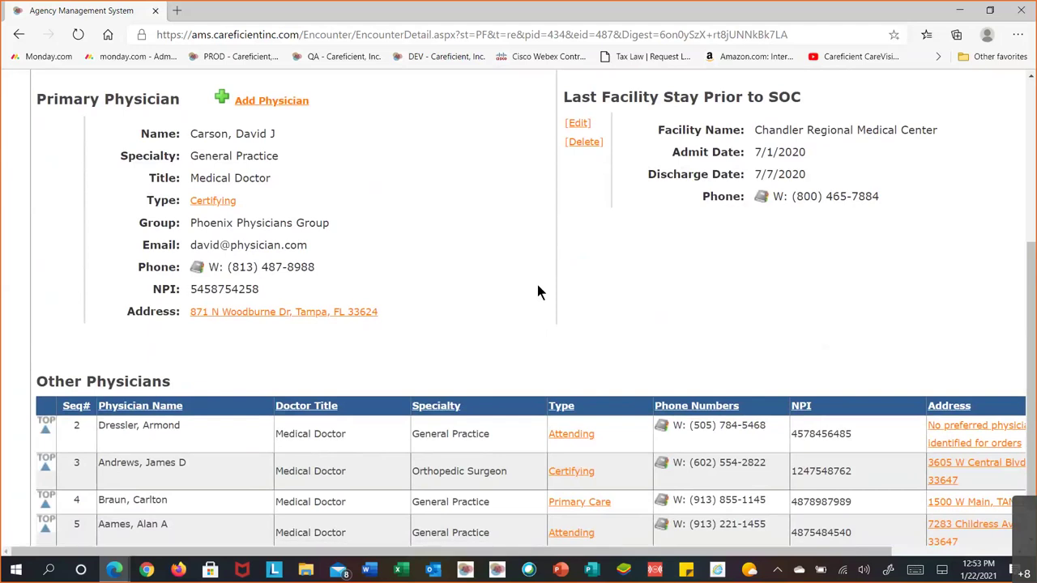
scroll(477, 303, "down", 1)
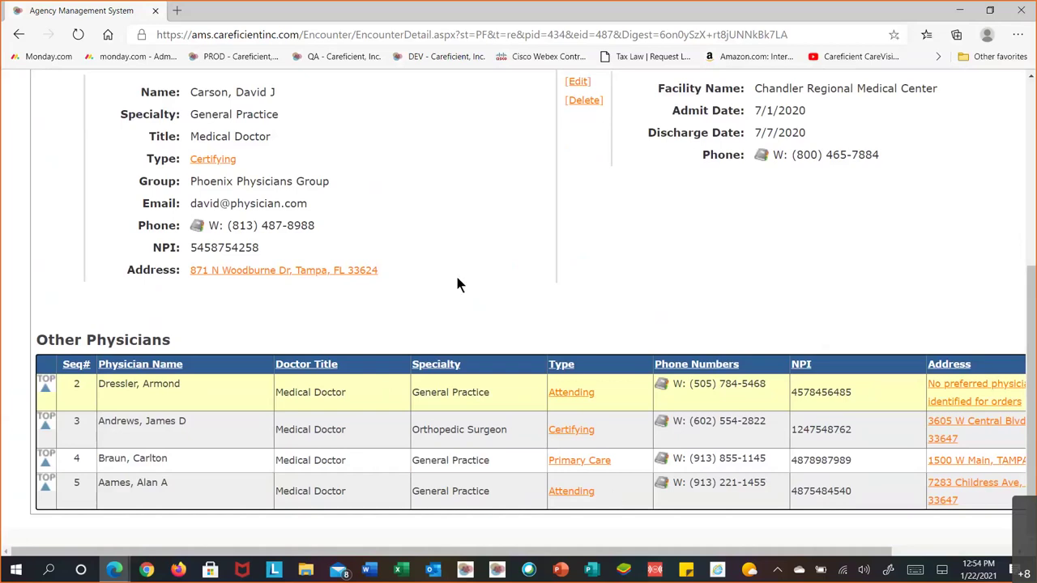
left_click(220, 159)
left_click(537, 311)
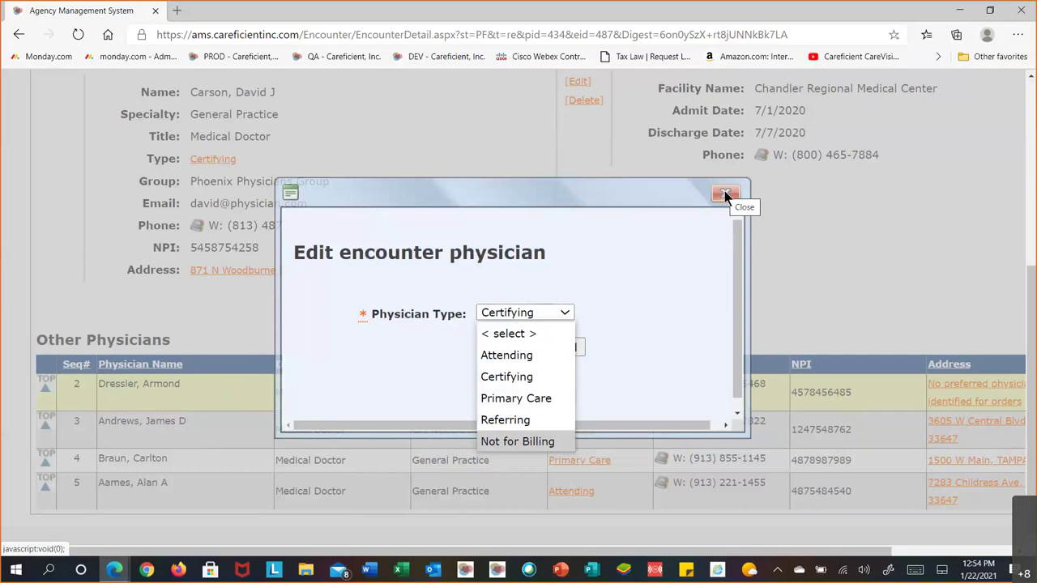
left_click(724, 194)
left_click(724, 194)
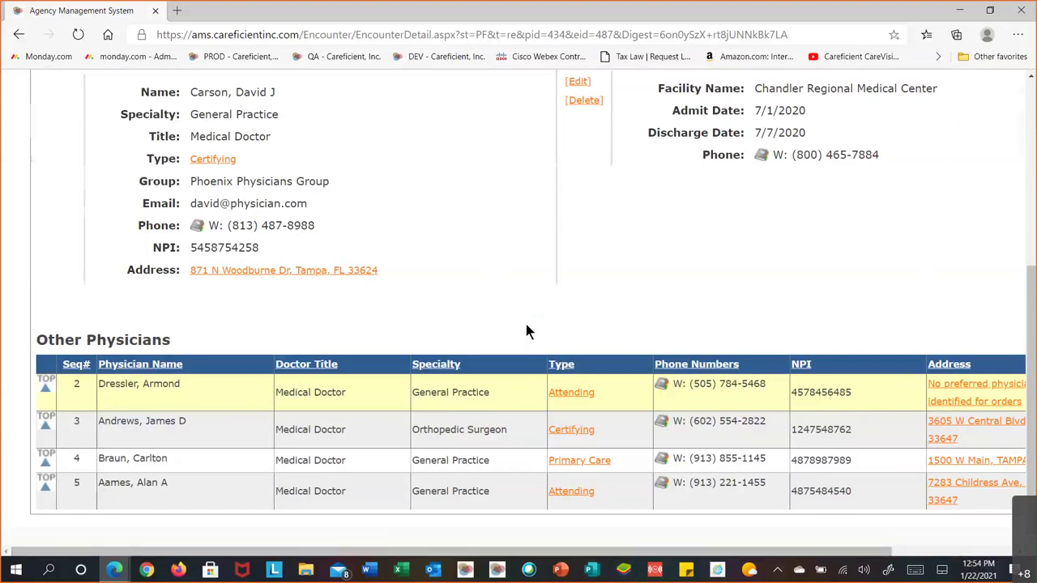
scroll(526, 324, "up", 4)
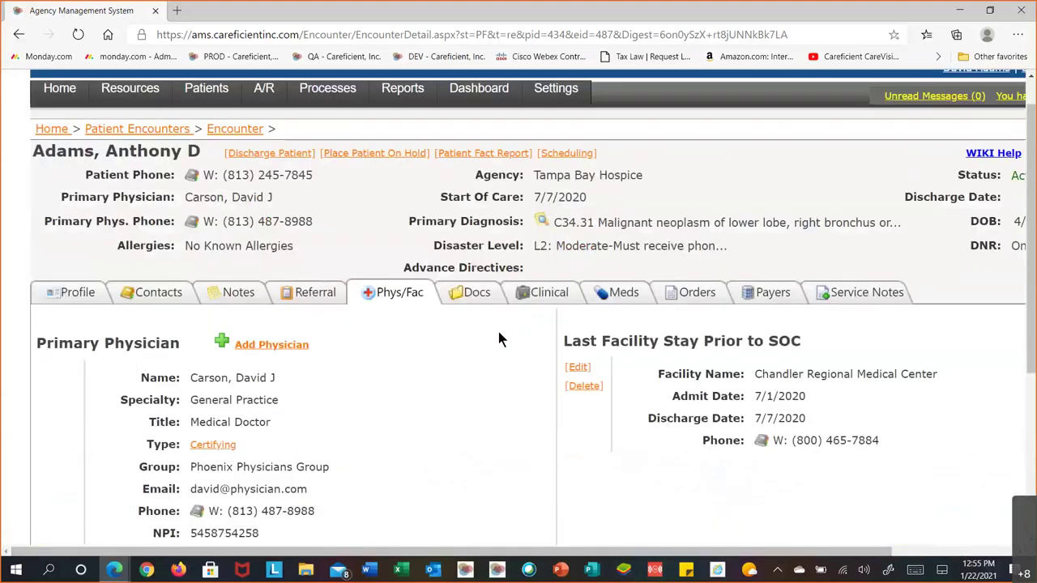
scroll(498, 334, "down", 4)
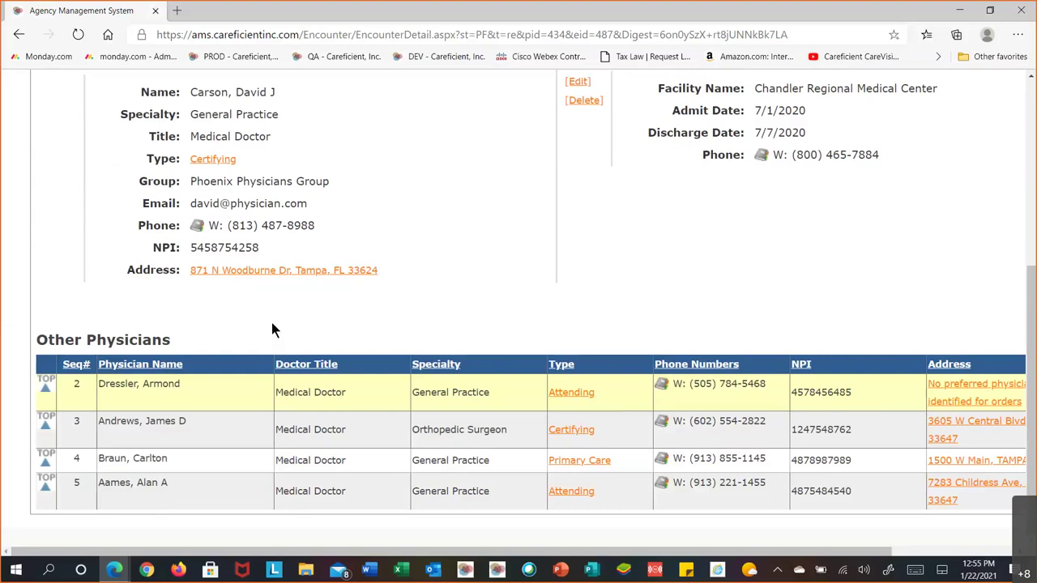
left_click(250, 278)
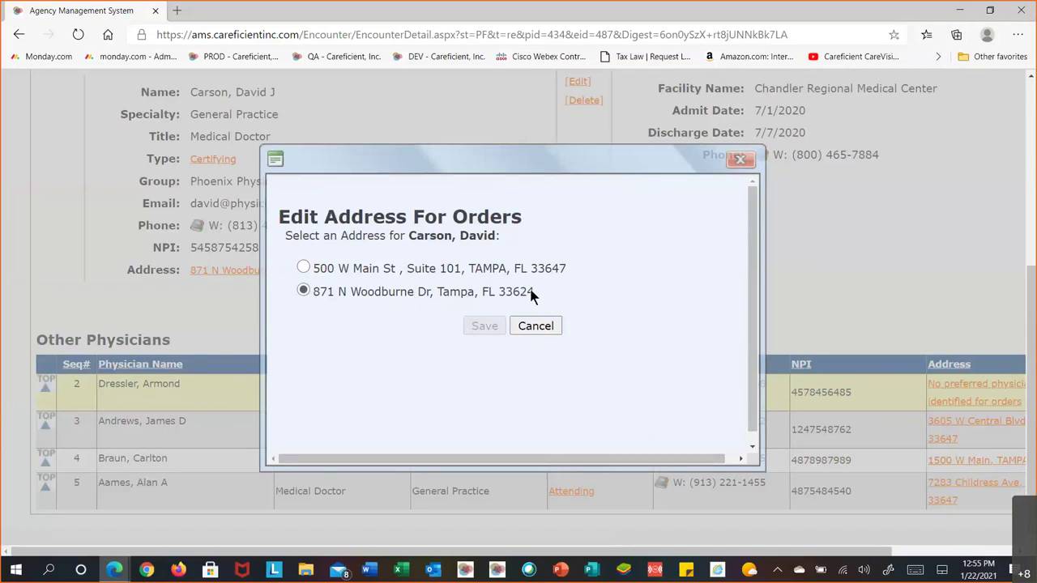
left_click(303, 268)
left_click(484, 326)
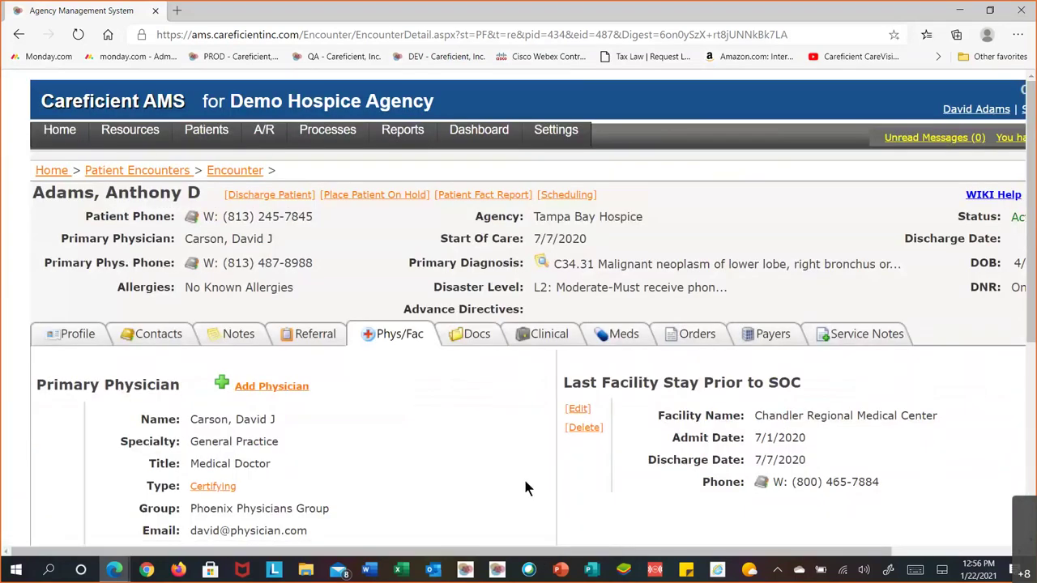
scroll(492, 425, "down", 2)
scroll(493, 430, "down", 2)
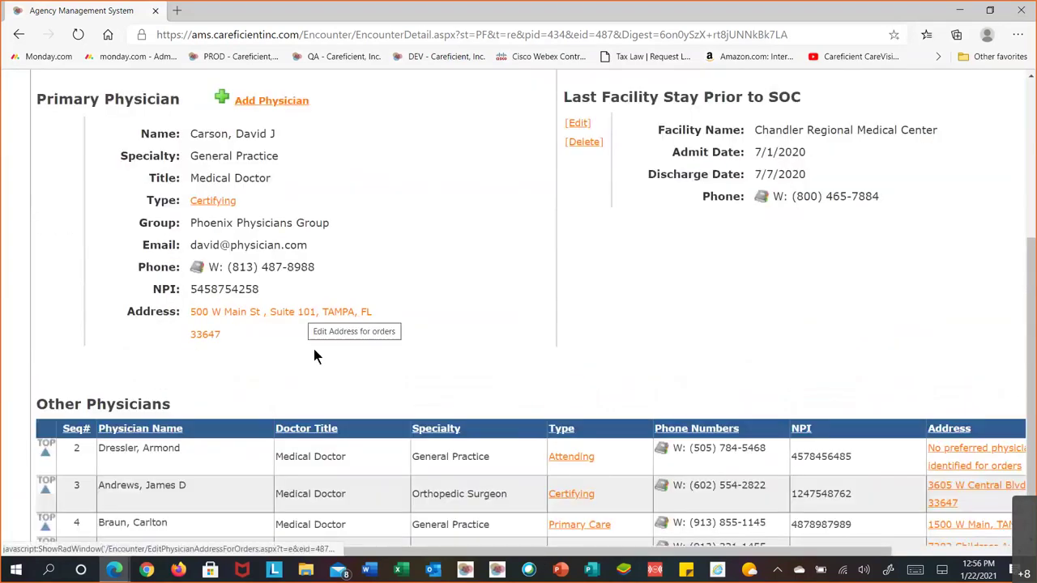
scroll(462, 350, "down", 1)
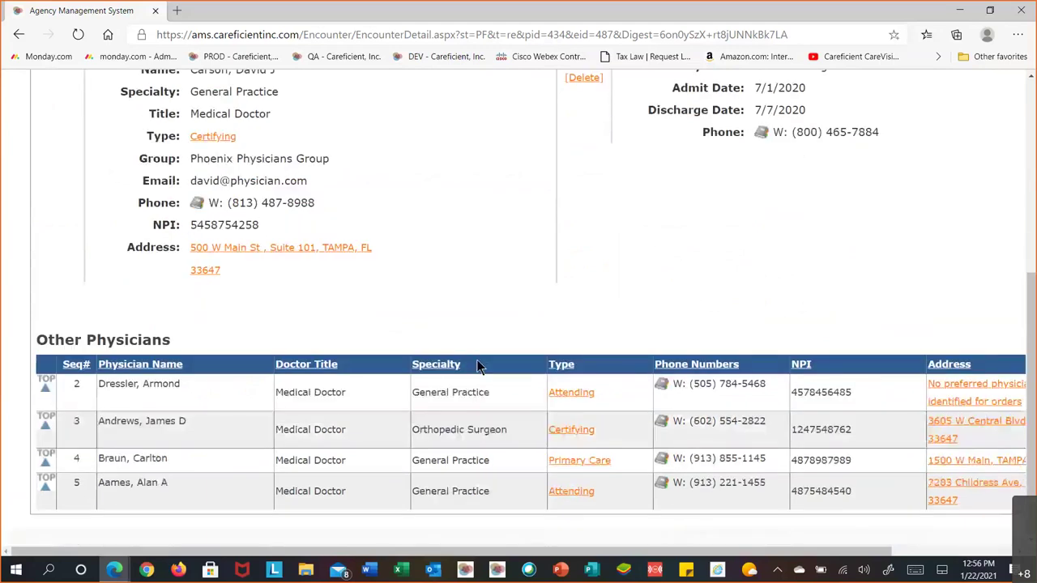
left_click_drag(737, 556, 850, 548)
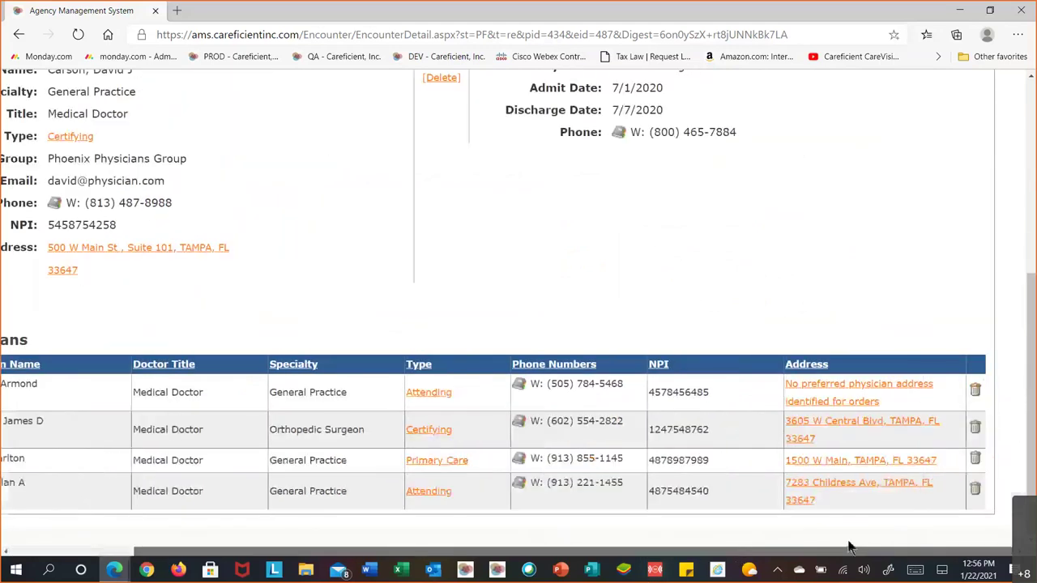
left_click(843, 389)
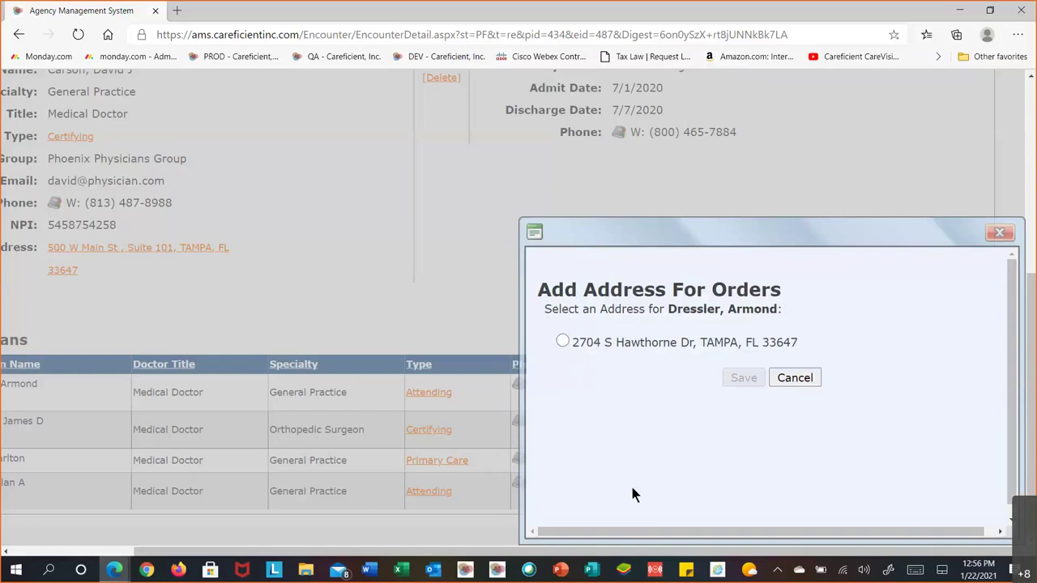
left_click(994, 233)
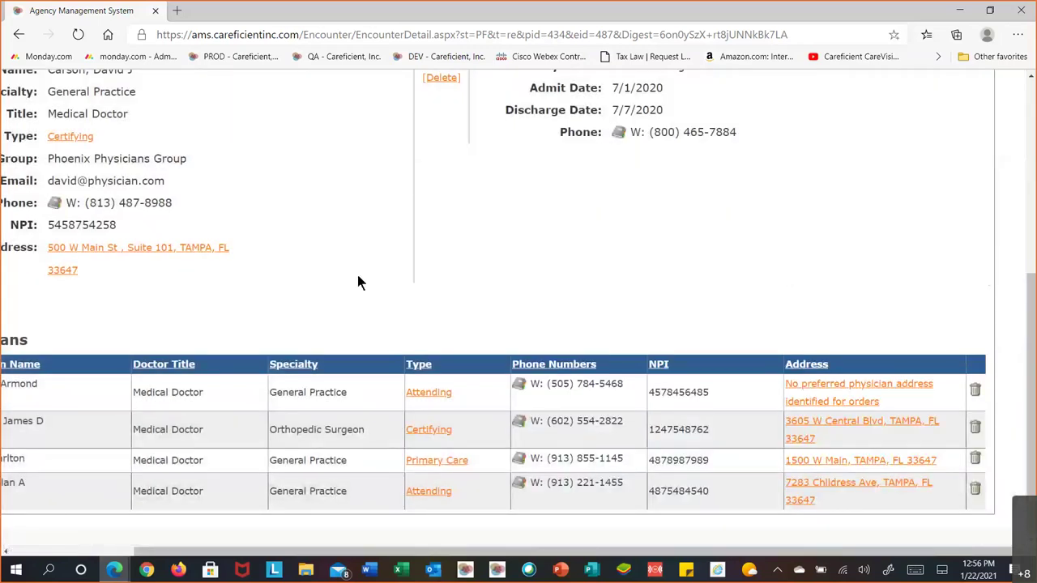
scroll(358, 281, "up", 2)
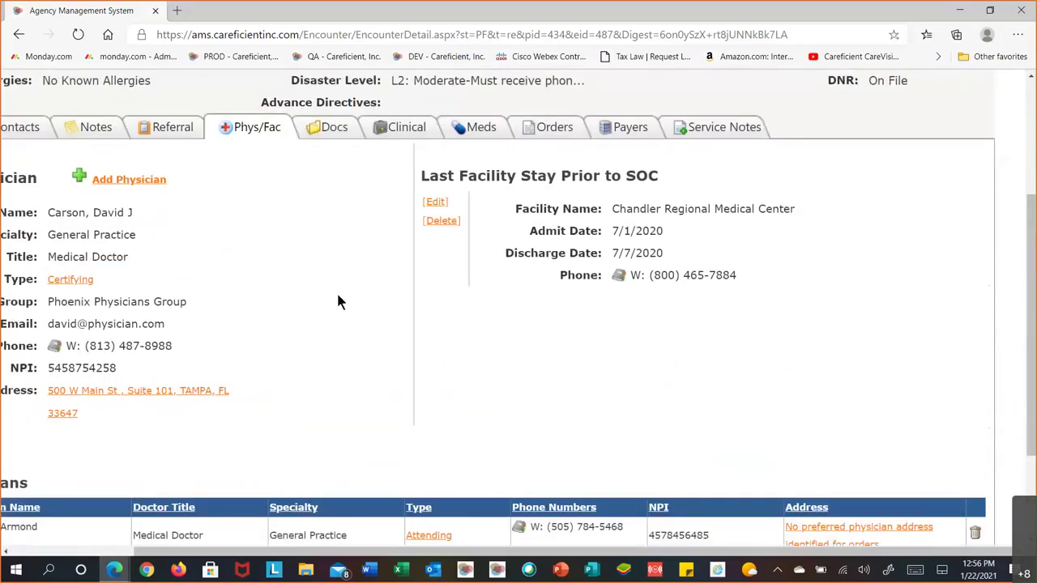
scroll(338, 302, "up", 2)
scroll(737, 340, "down", 2)
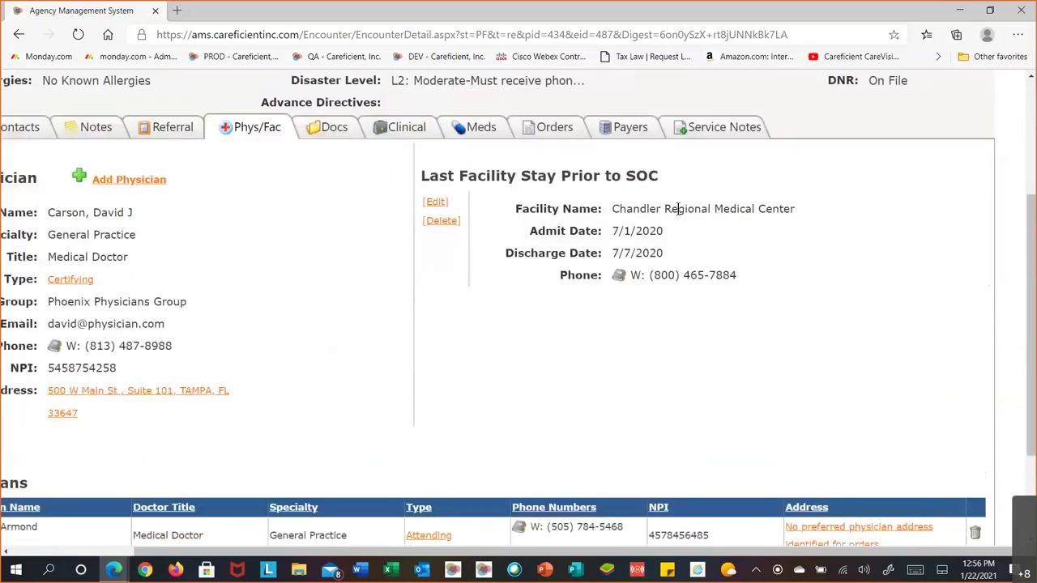
mouse_move(765, 290)
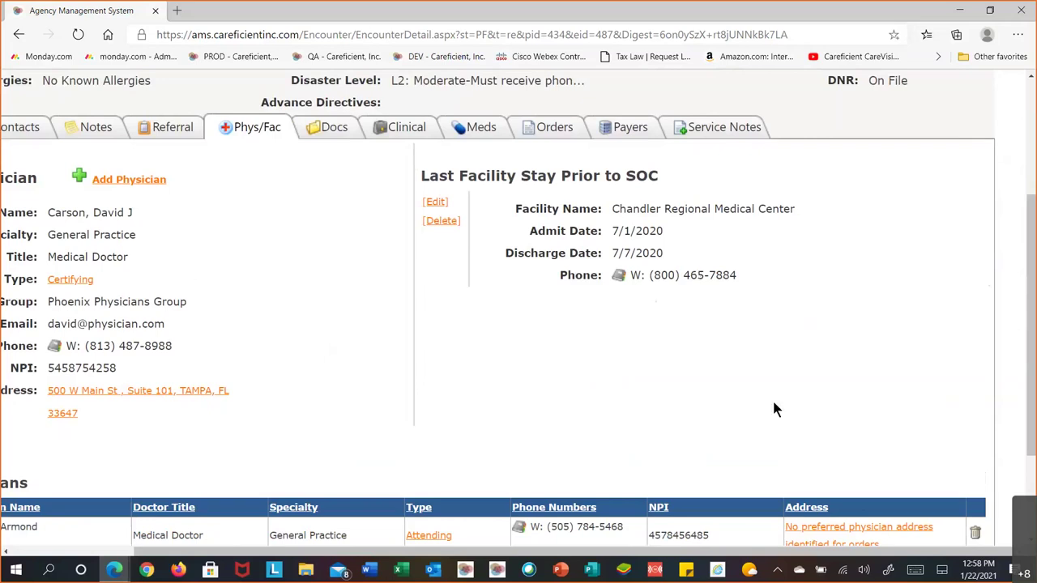
scroll(941, 402, "up", 1)
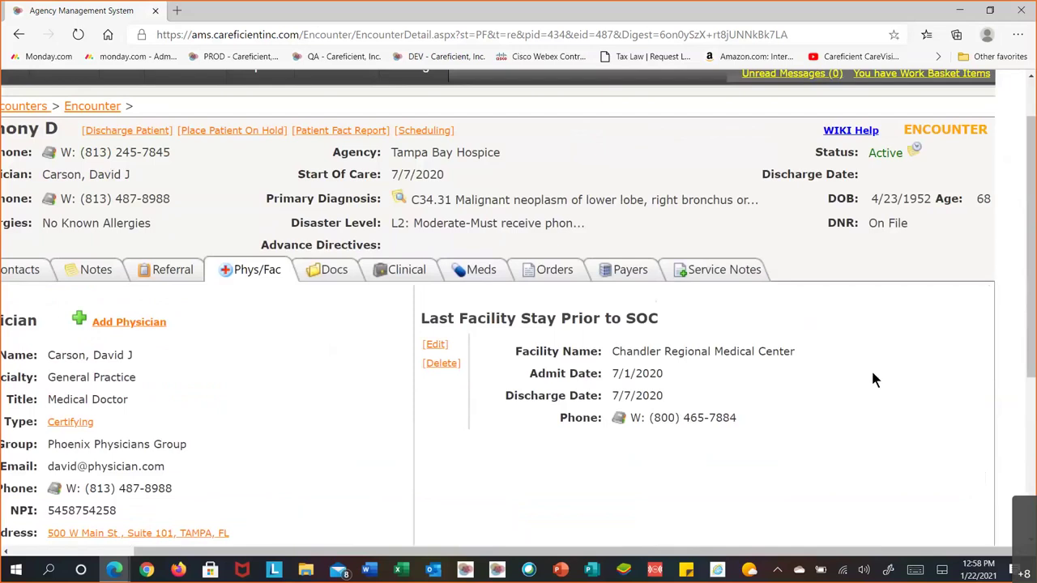
On the Docs tab, delete the Admission Service Agreement form and confirm the deletion
left_click(332, 273)
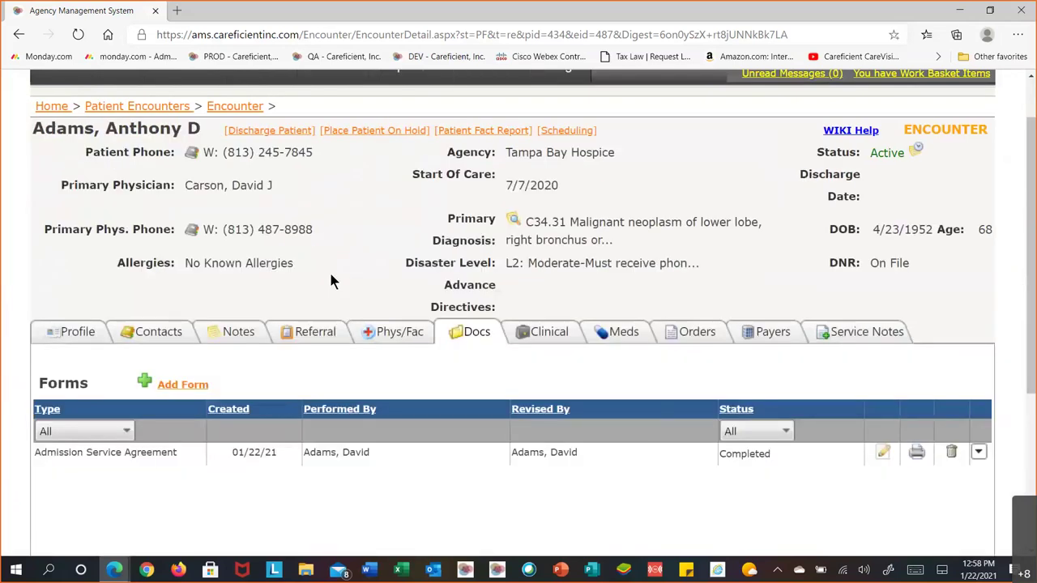
left_click(1032, 428)
scroll(1032, 394, "down", 1)
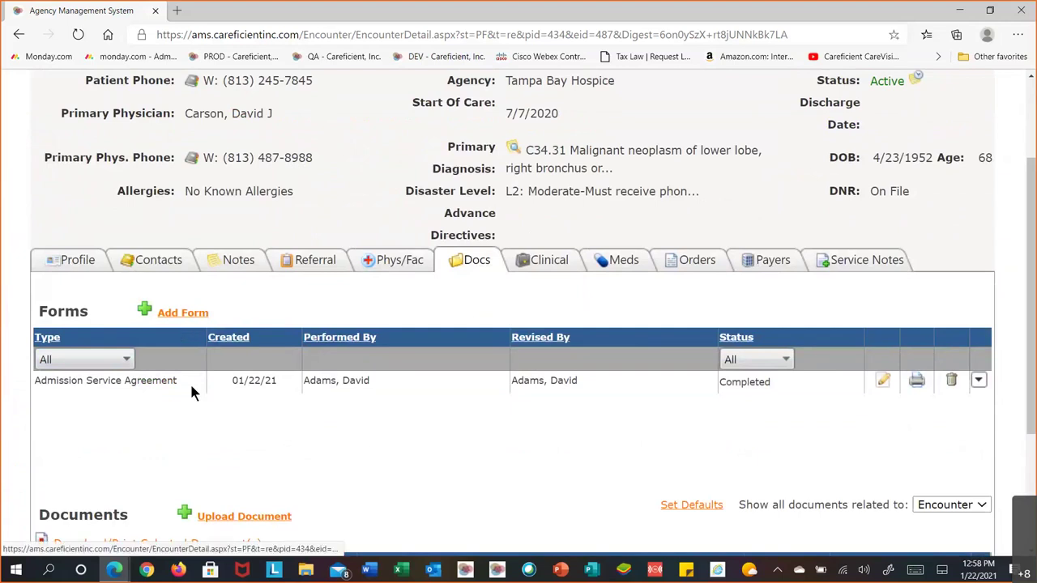
scroll(190, 381, "down", 2)
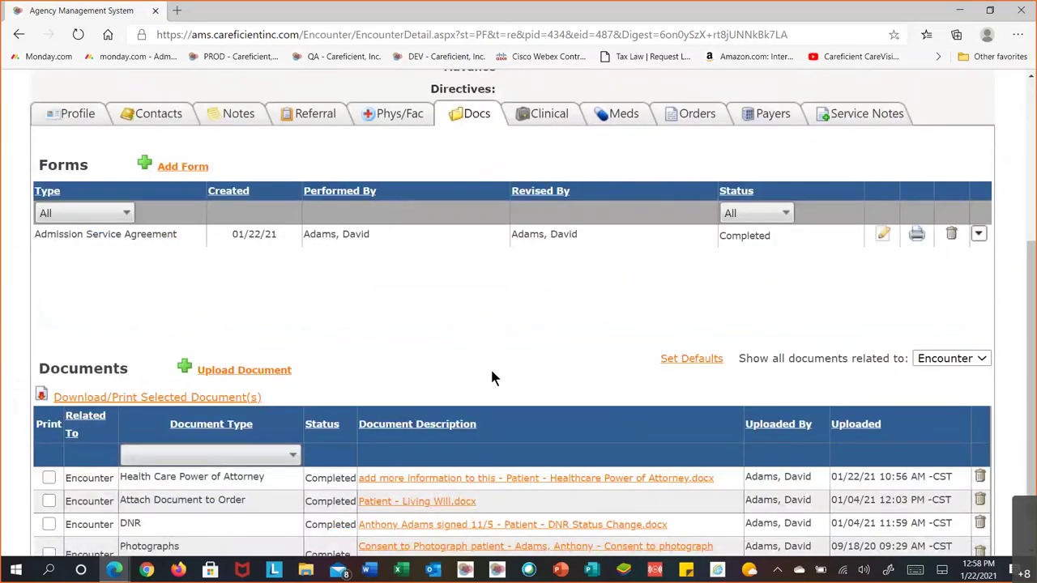
scroll(491, 372, "up", 2)
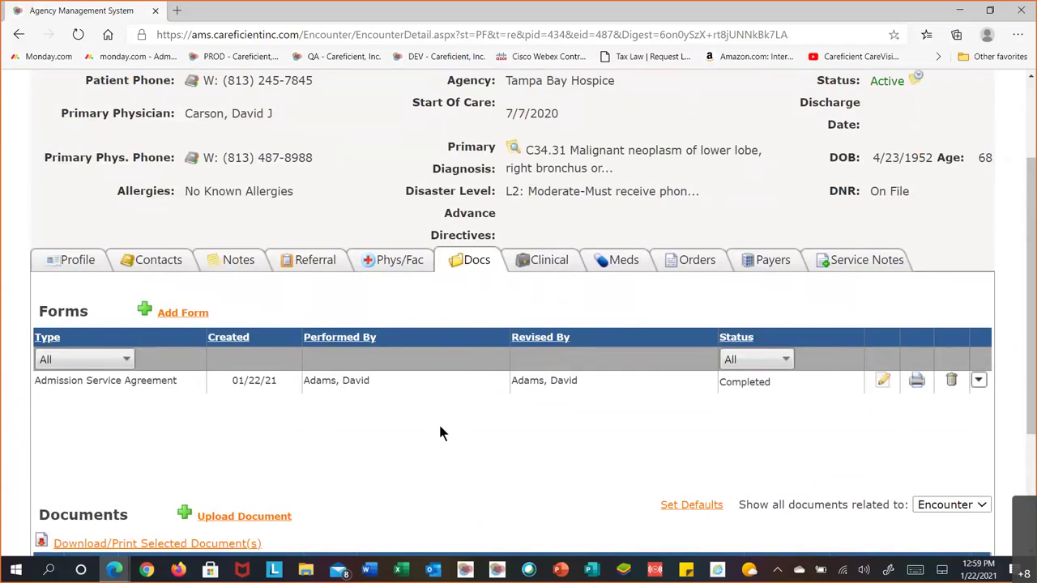
left_click(951, 379)
left_click(584, 109)
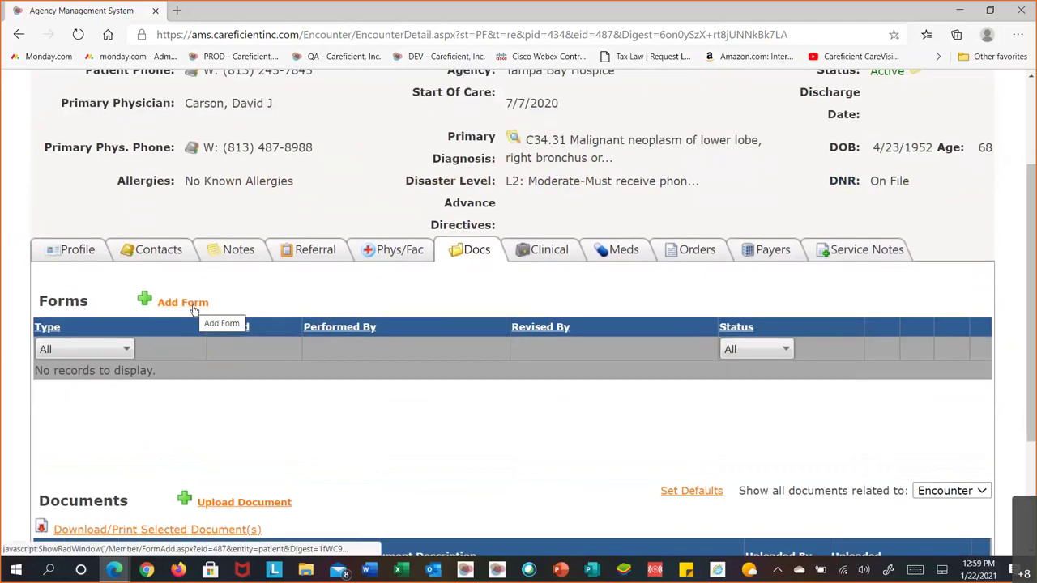
Add a new form of type Admission Service Agreement and continue to the blank form
left_click(193, 308)
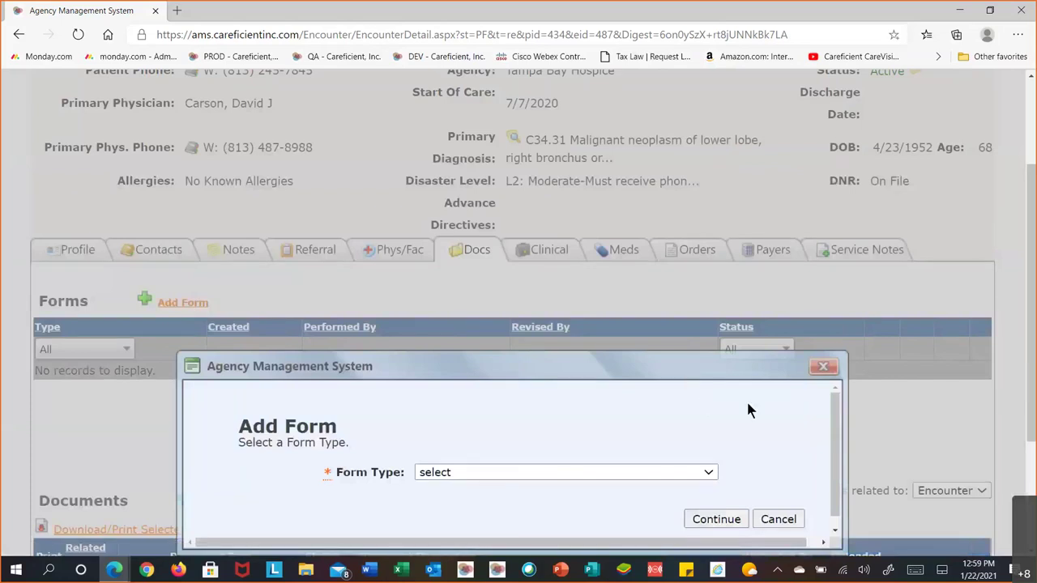
left_click(710, 475)
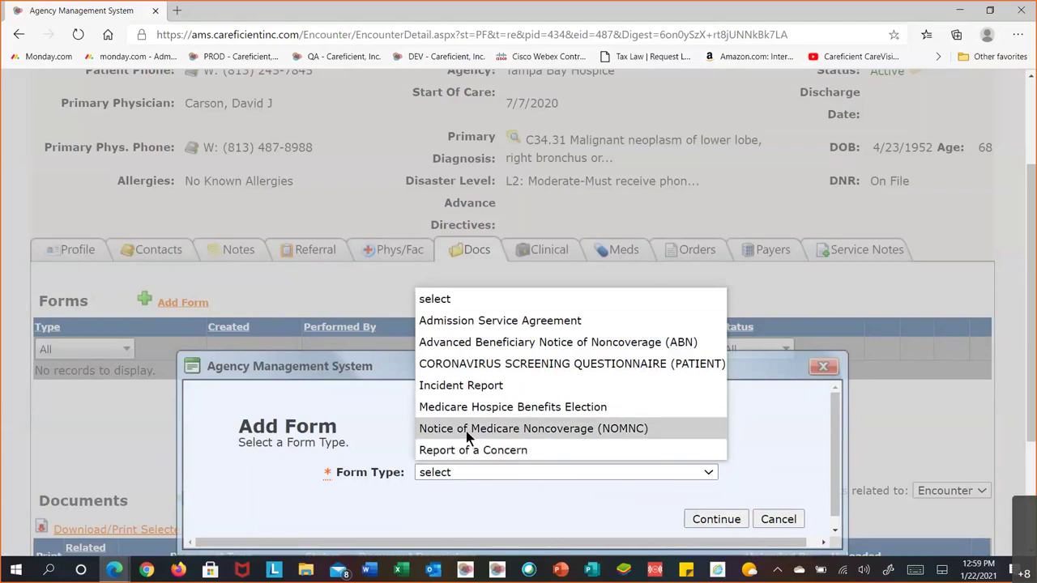
left_click(472, 324)
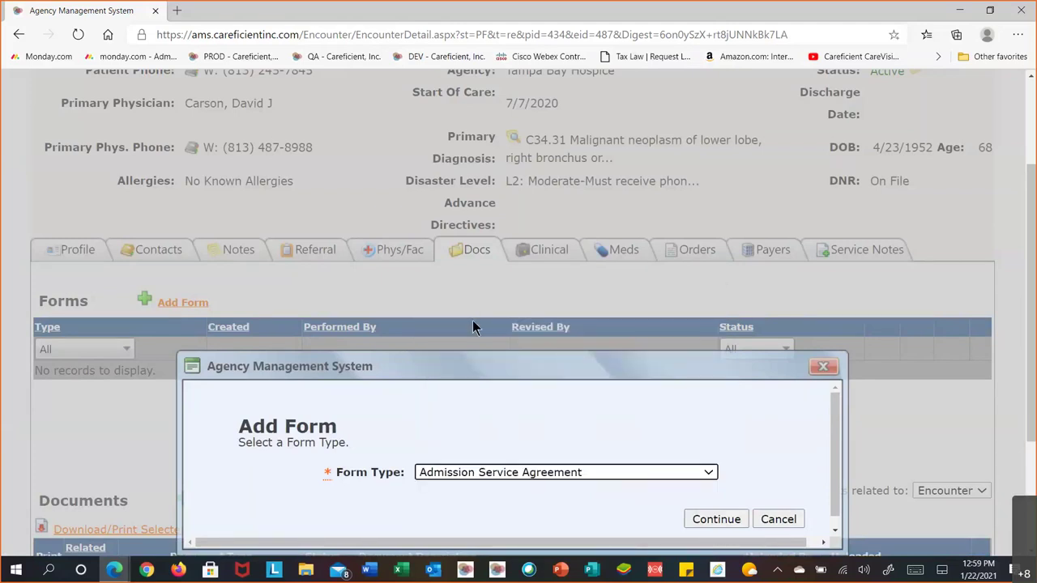
left_click(717, 521)
scroll(1012, 354, "down", 3)
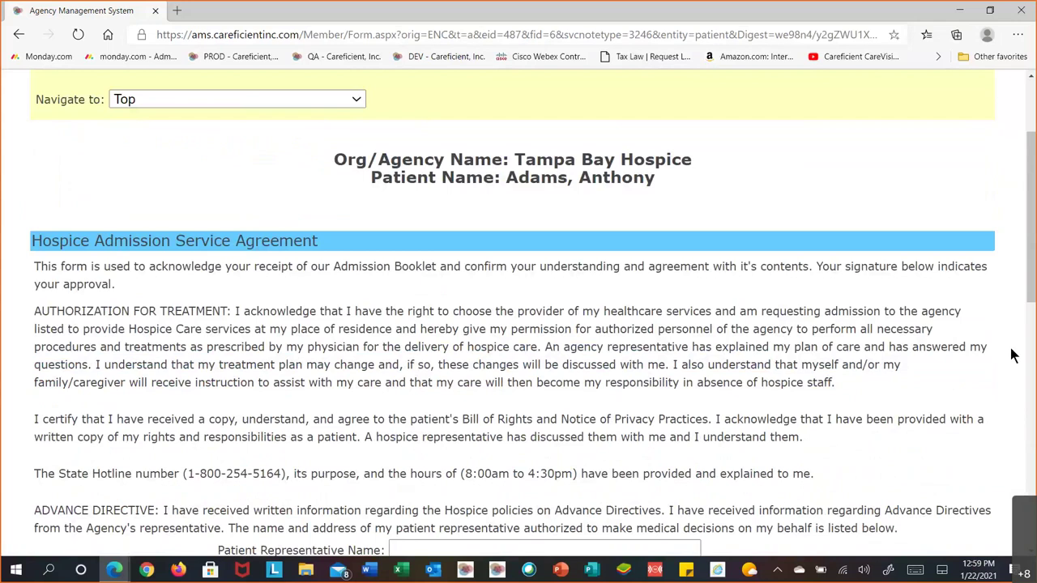
scroll(973, 351, "down", 2)
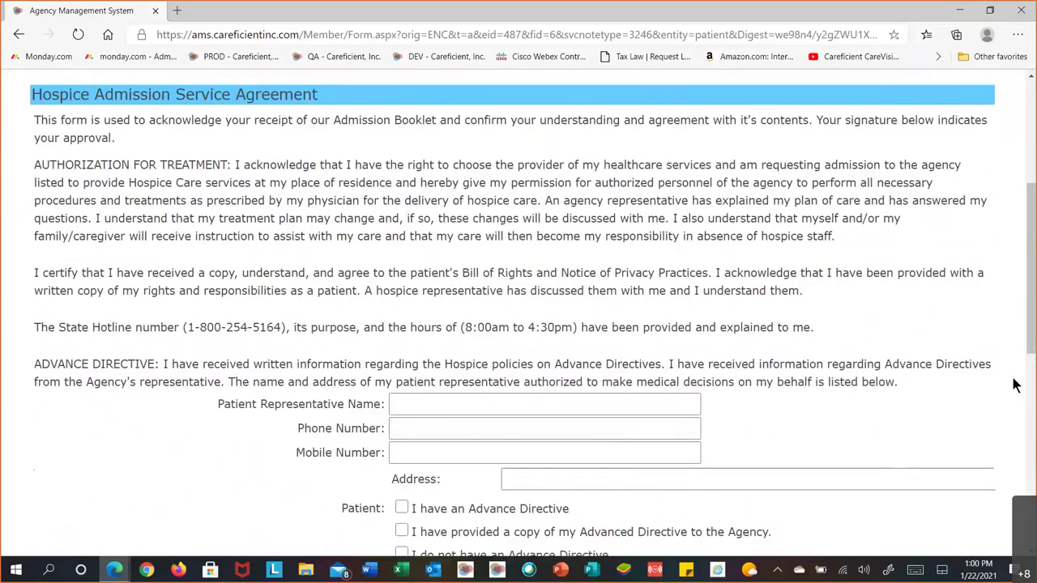
scroll(1014, 386, "down", 2)
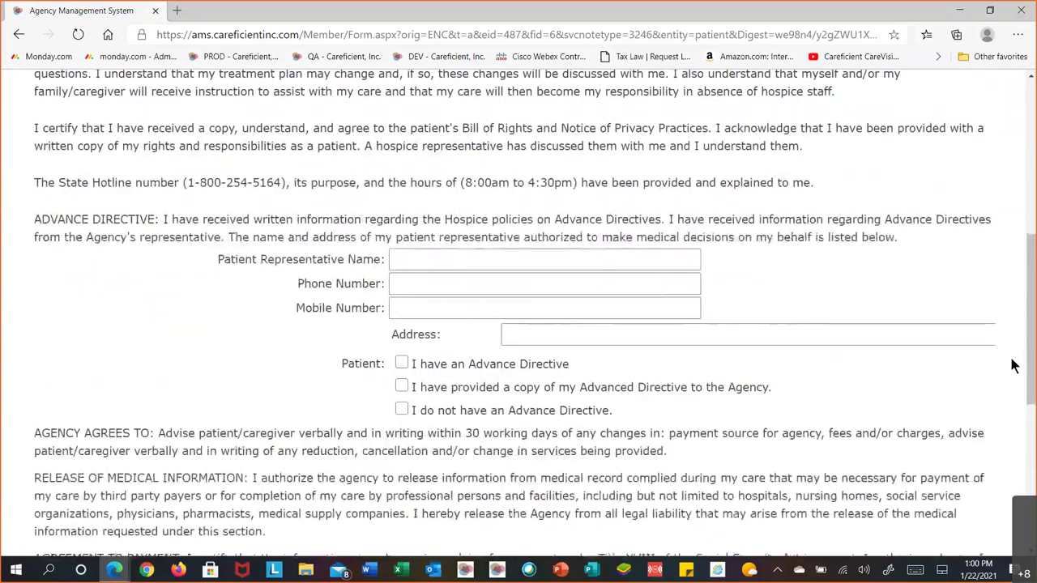
scroll(1010, 366, "up", 4)
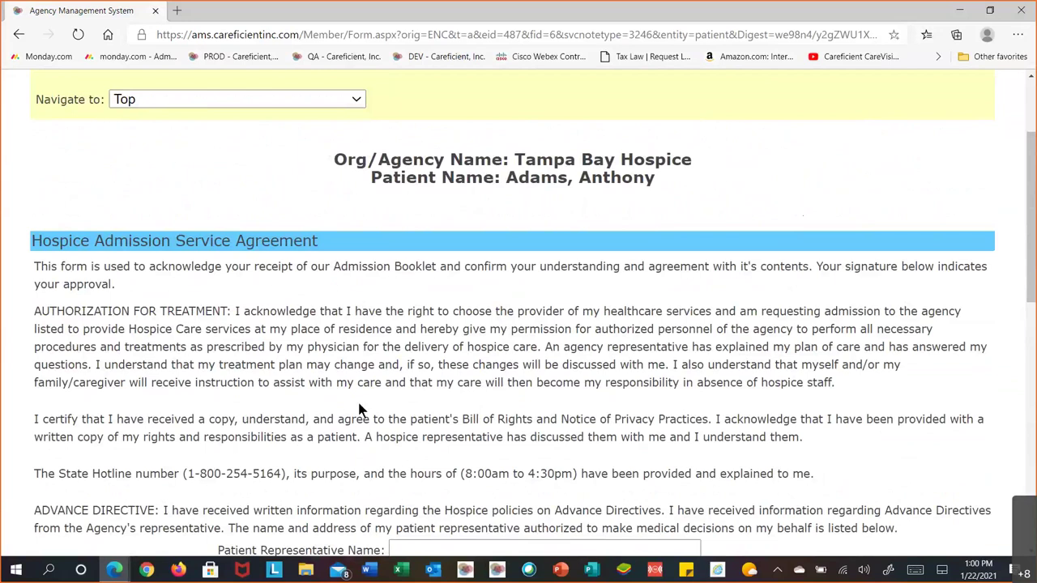
scroll(357, 401, "down", 2)
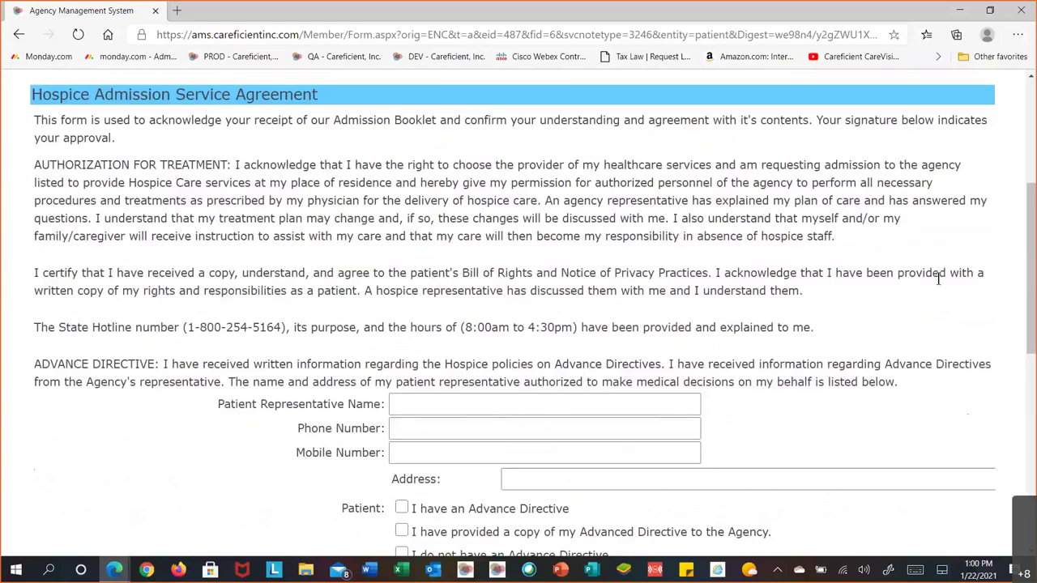
Enter the patient representative's full name in the Patient Representative Name field
left_click(395, 408)
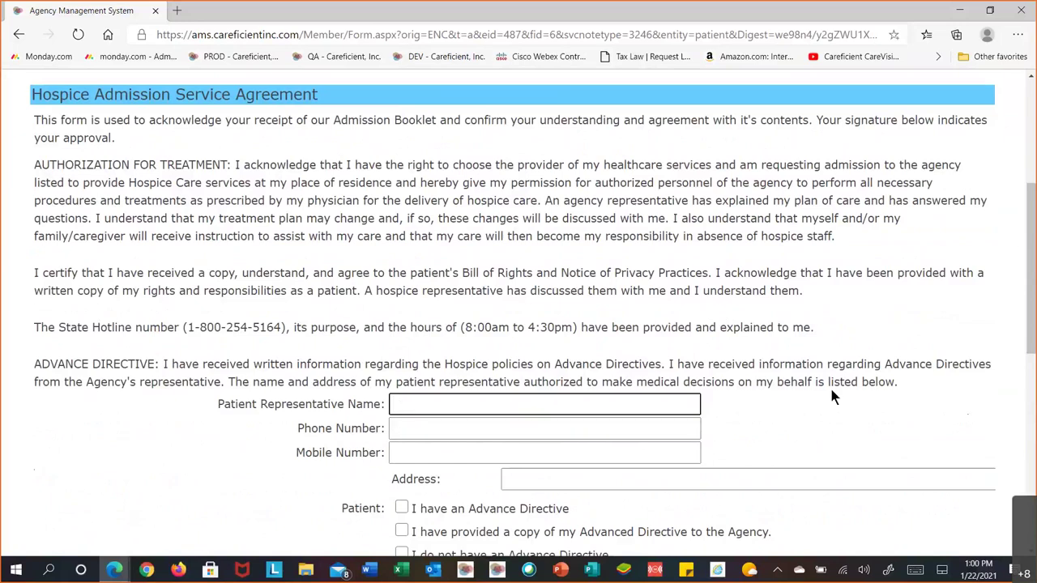
key("Tab")
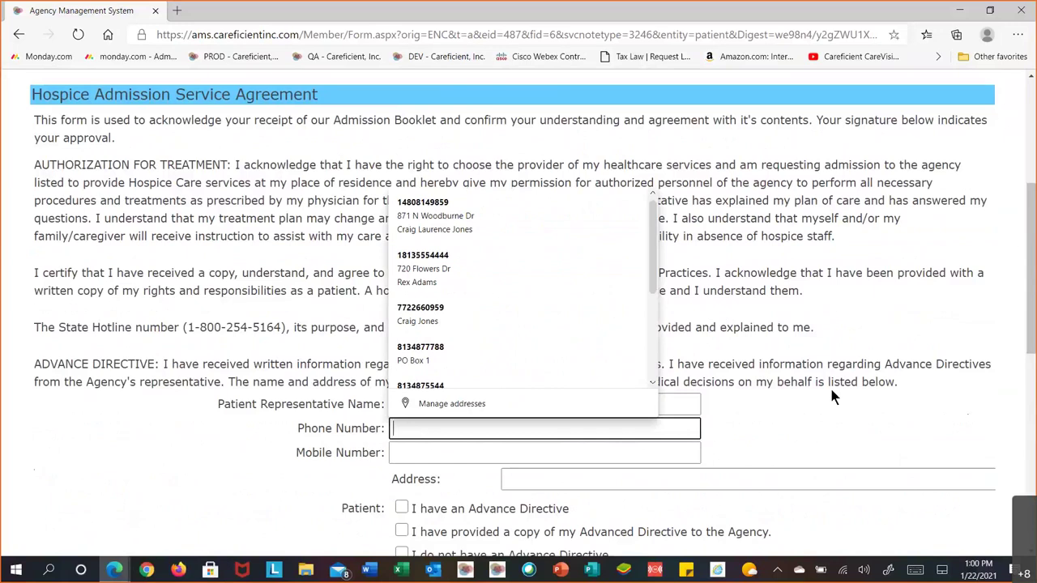
left_click(348, 427)
left_click(430, 404)
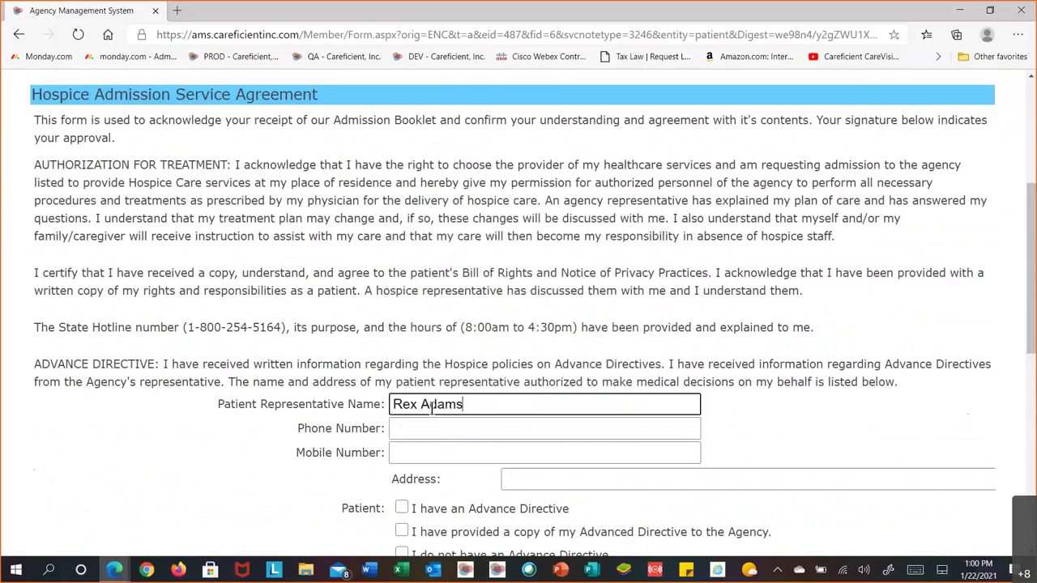
Fill in the representative's phone number and full postal address
left_click(408, 431)
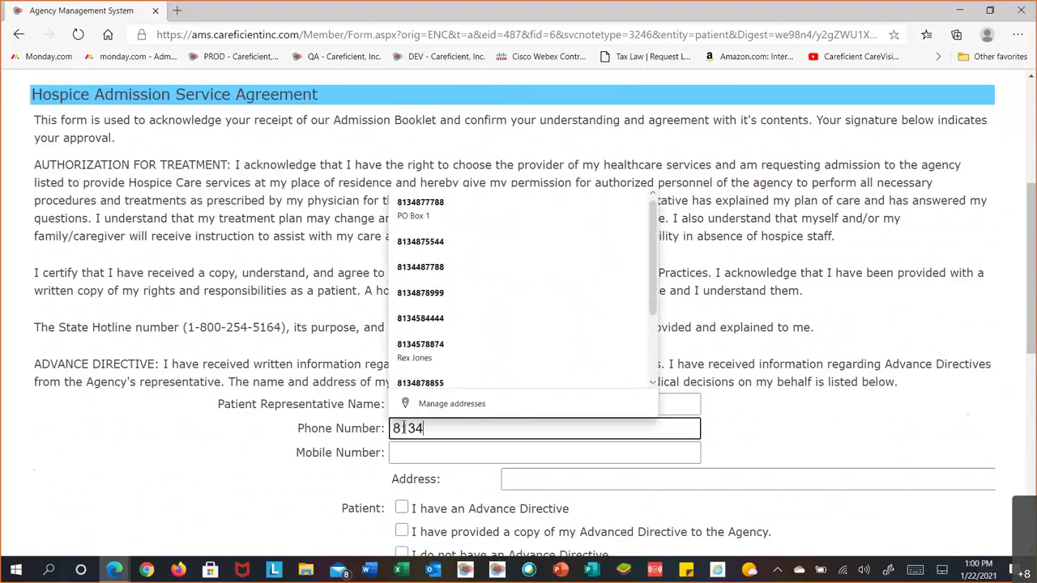
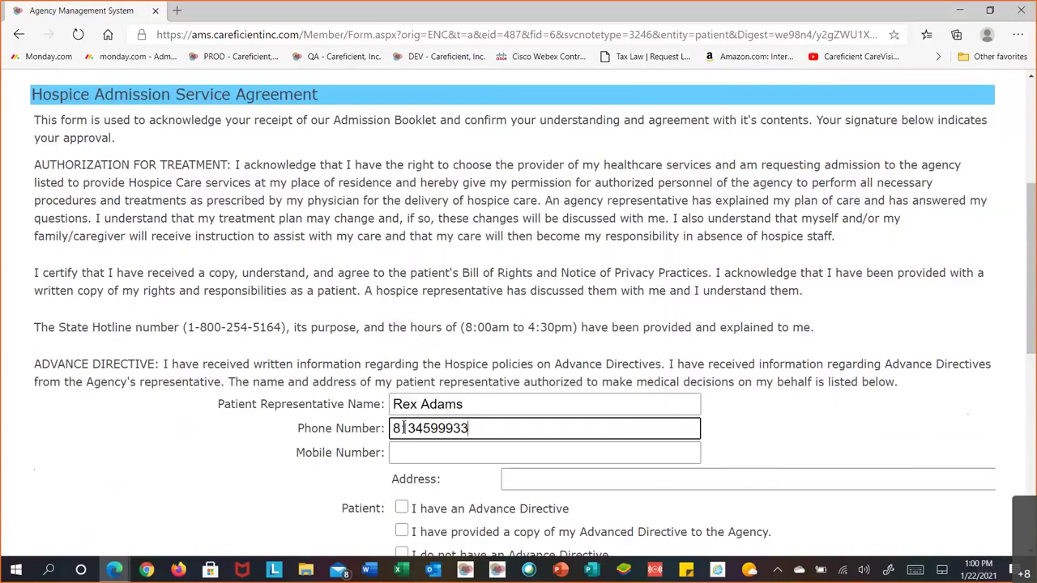
left_click(526, 481)
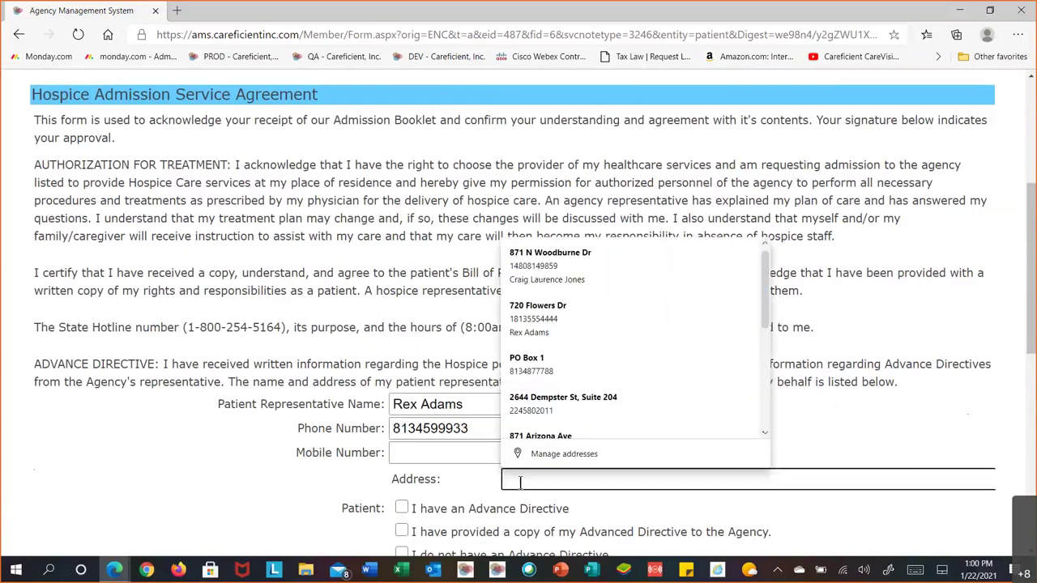
scroll(559, 267, "down", 1)
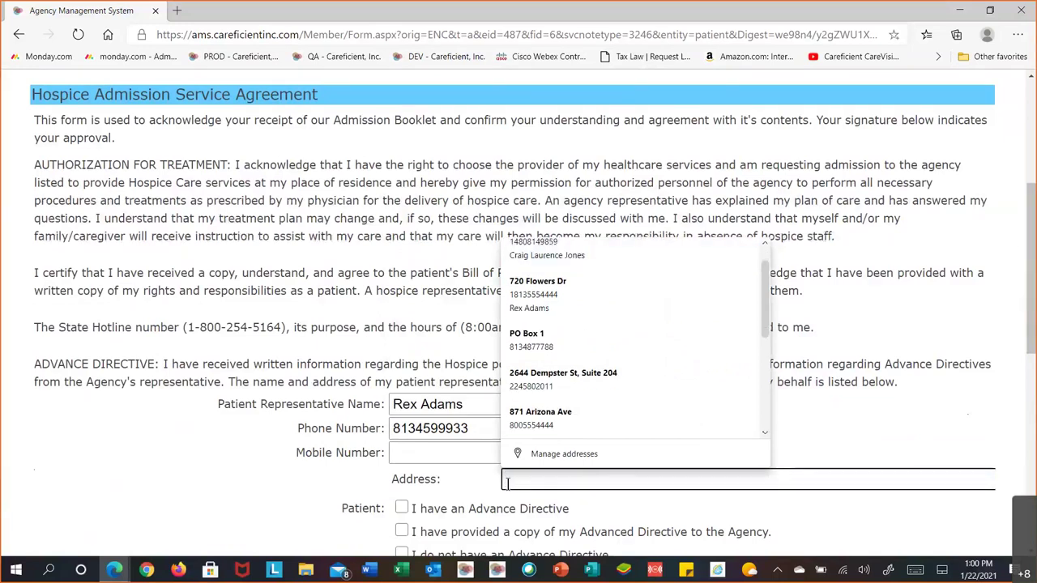
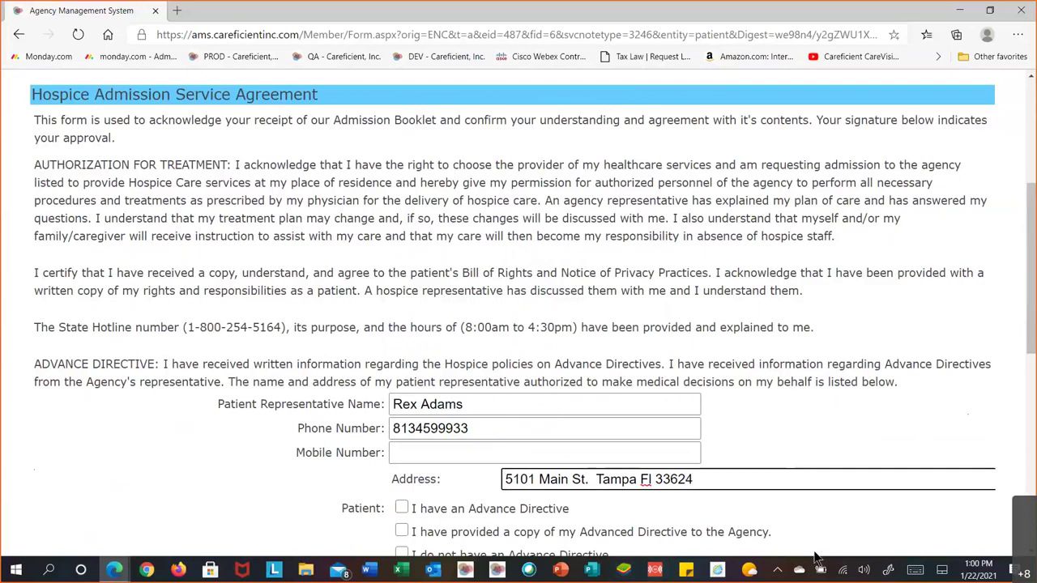
scroll(567, 486, "down", 2)
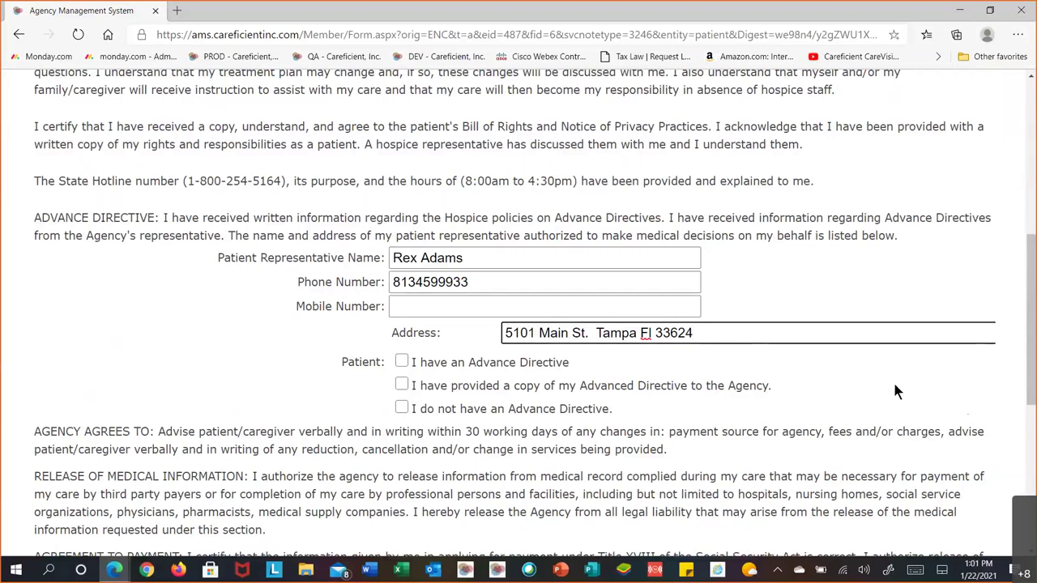
Check 'I have an Advance Directive' and 'I have provided a copy of my Advanced Directive to the Agency'
scroll(892, 380, "down", 2)
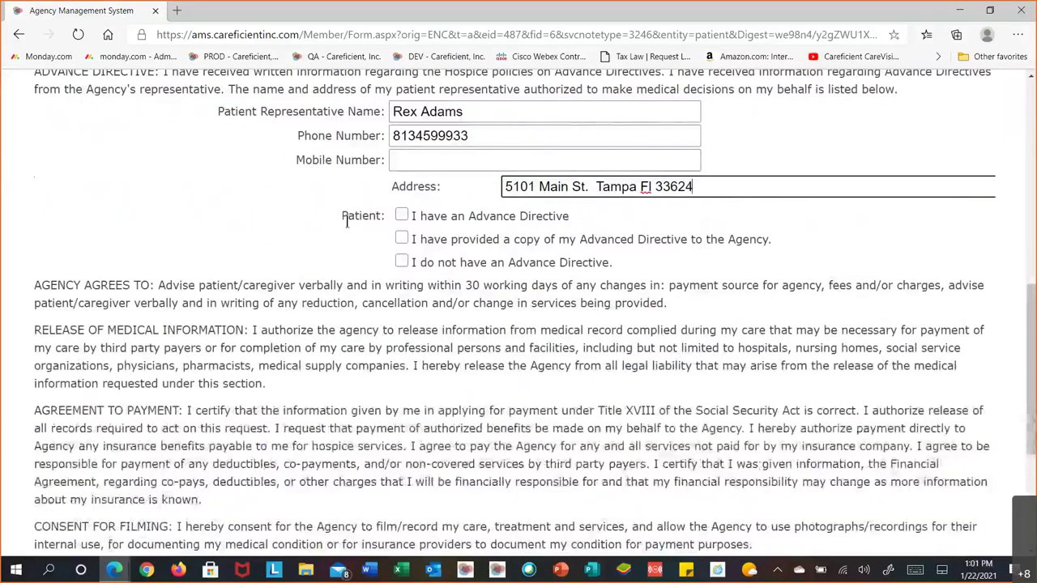
left_click(403, 215)
left_click(402, 215)
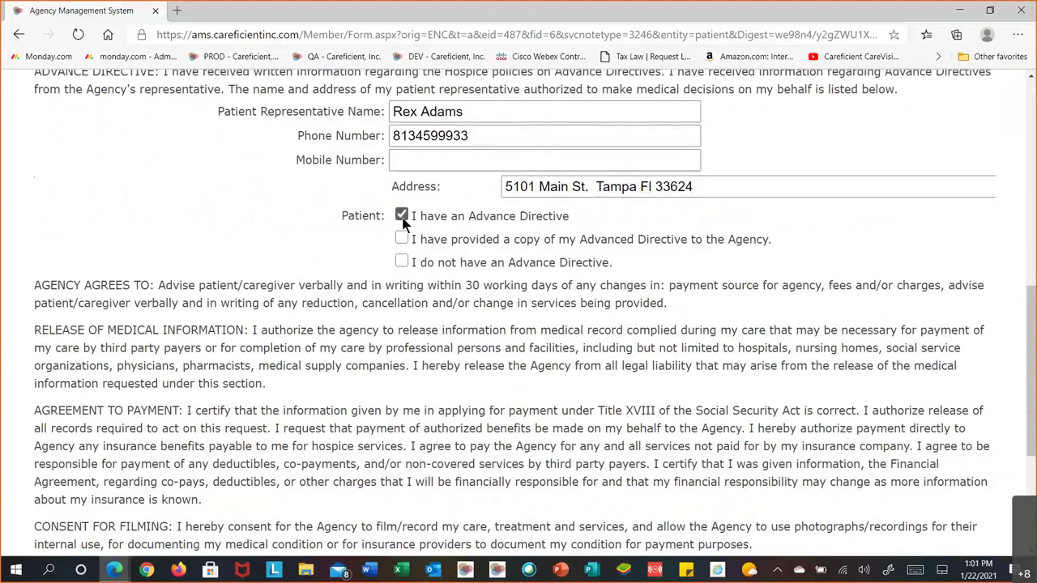
left_click(402, 238)
scroll(120, 344, "down", 2)
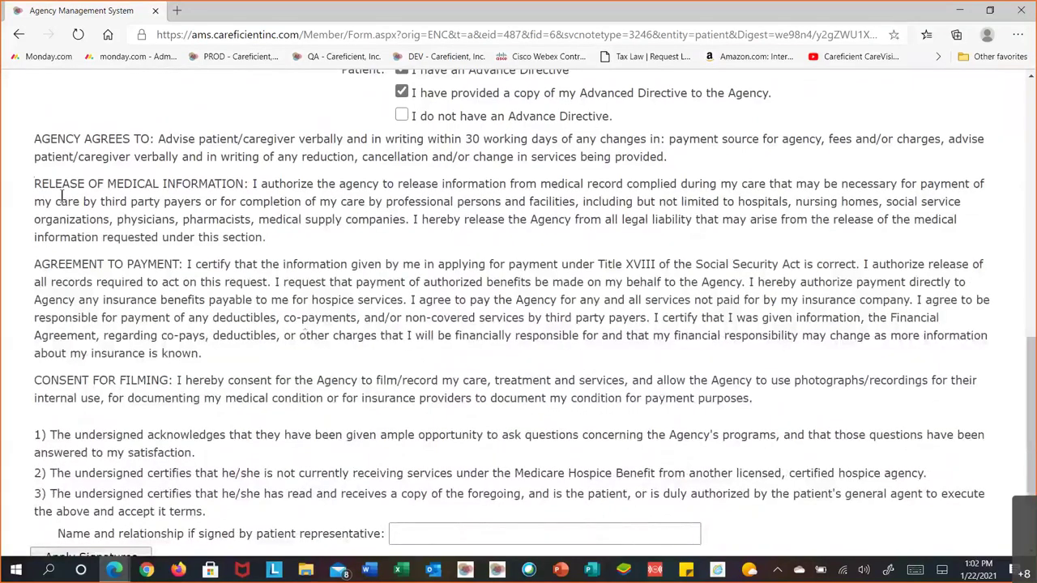
scroll(36, 318, "down", 1)
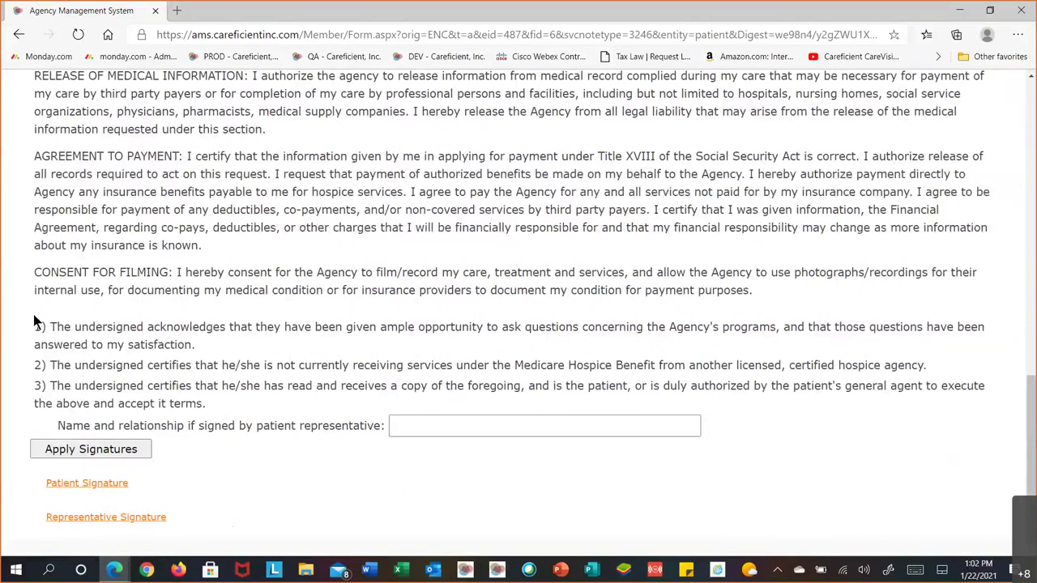
Enter the signing representative's name with the relationship 'brother' in the certification section
left_click(400, 425)
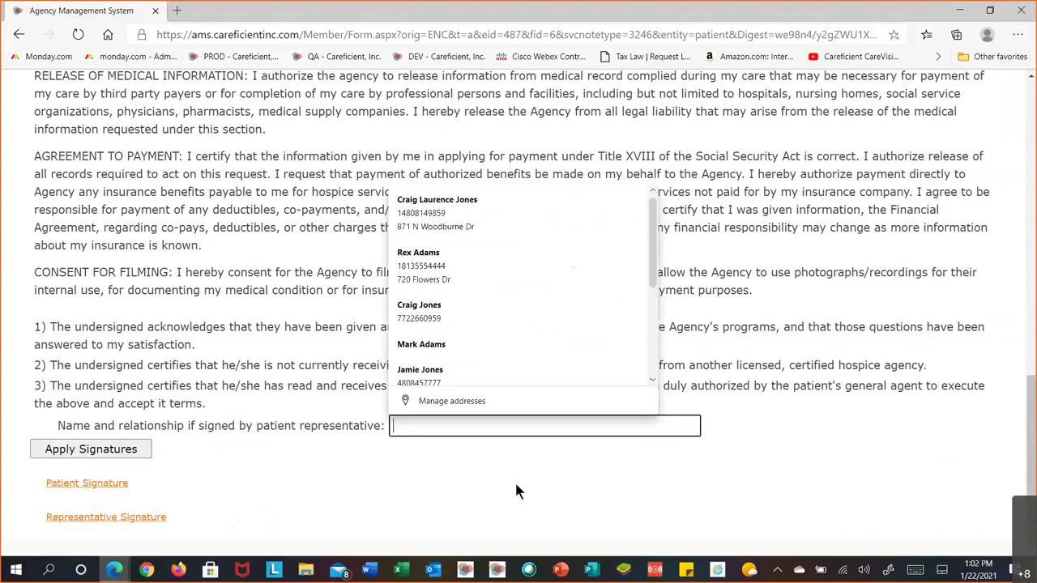
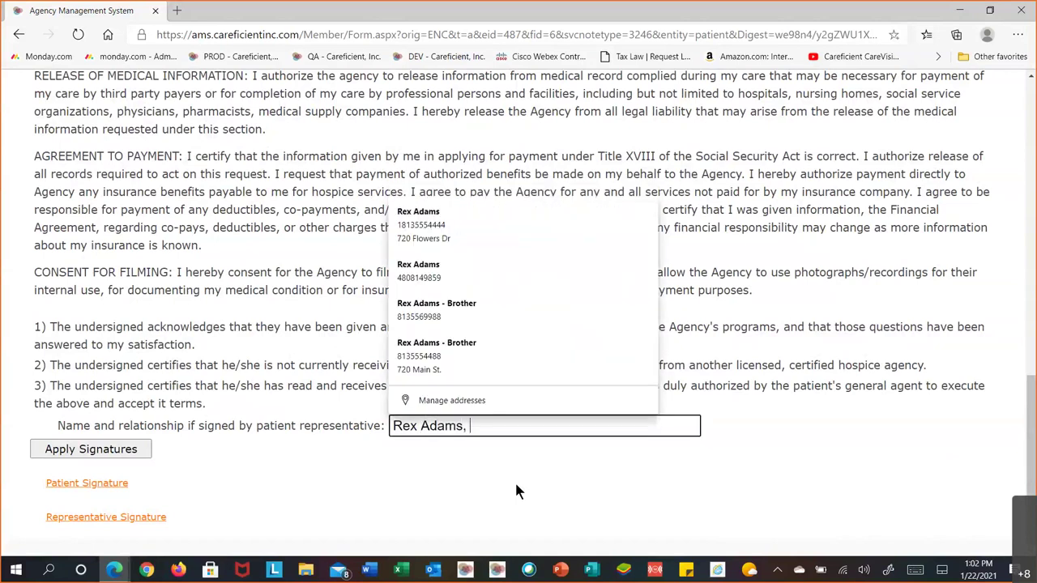
type("brother")
left_click(354, 493)
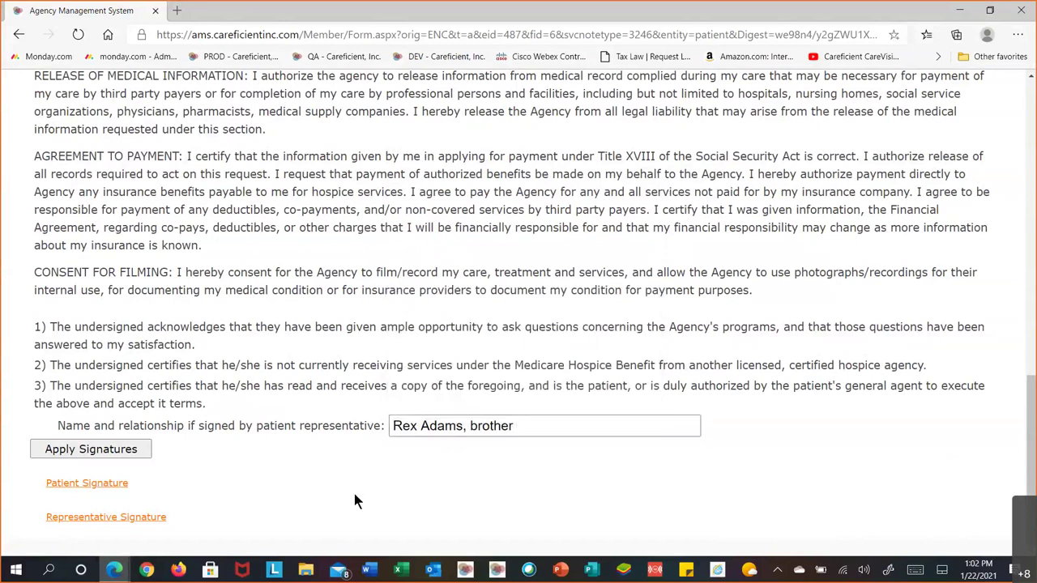
scroll(770, 499, "up", 15)
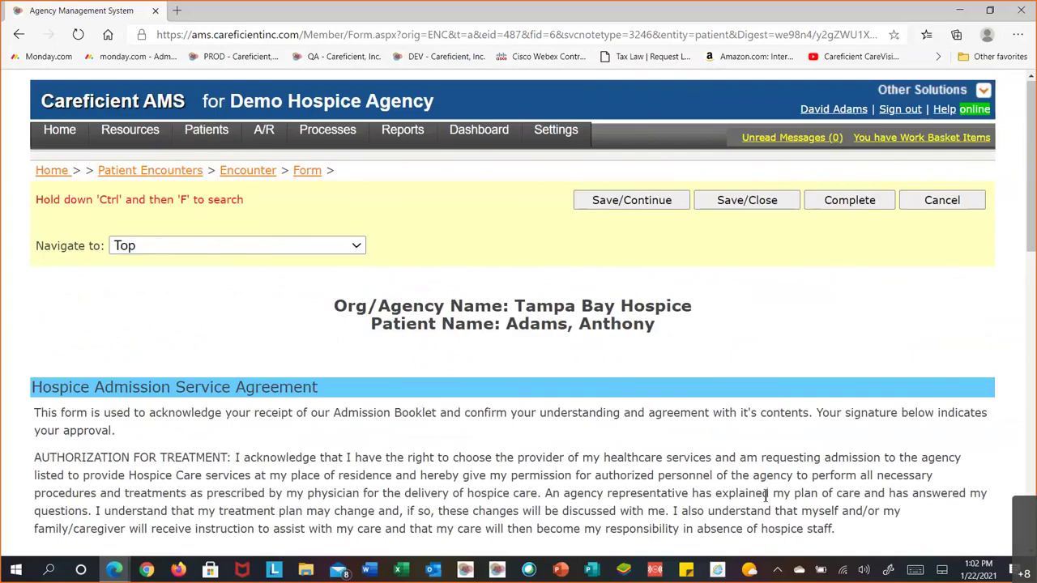
scroll(765, 495, "down", 3)
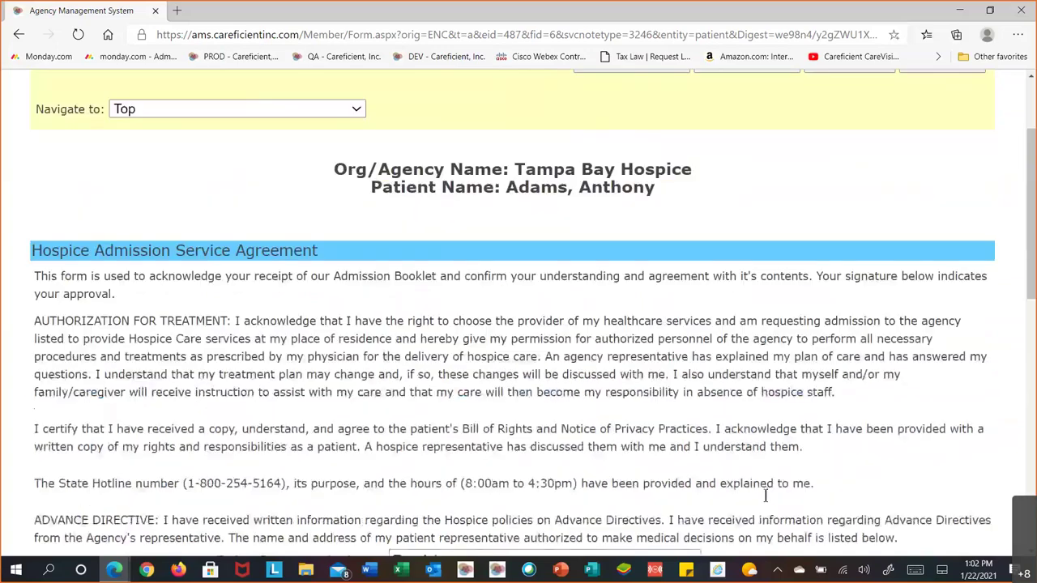
scroll(765, 495, "up", 1)
scroll(766, 502, "down", 8)
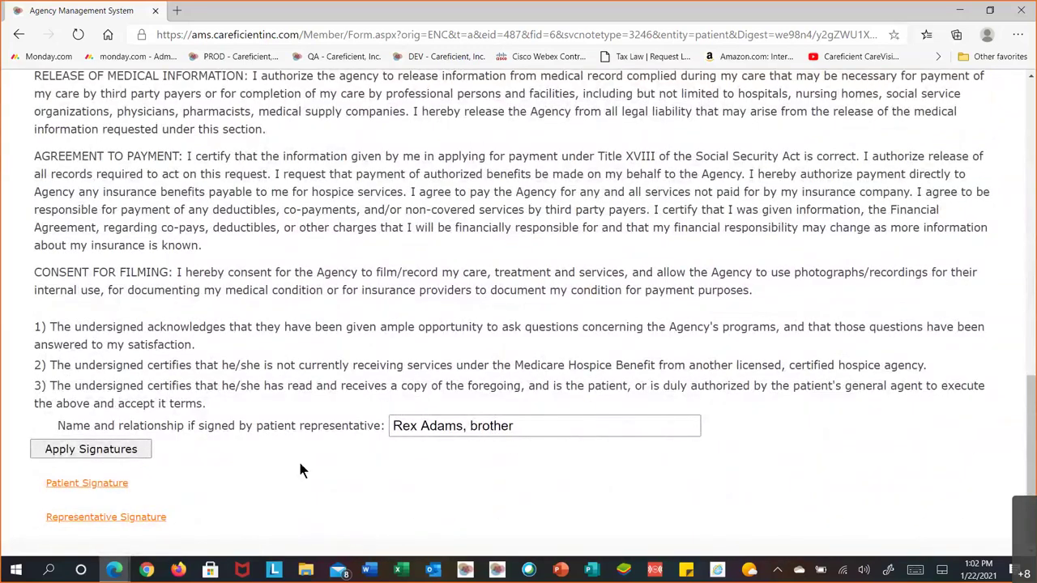
Apply signatures to lock the agreement's filled fields, then return to the signature links
left_click(92, 450)
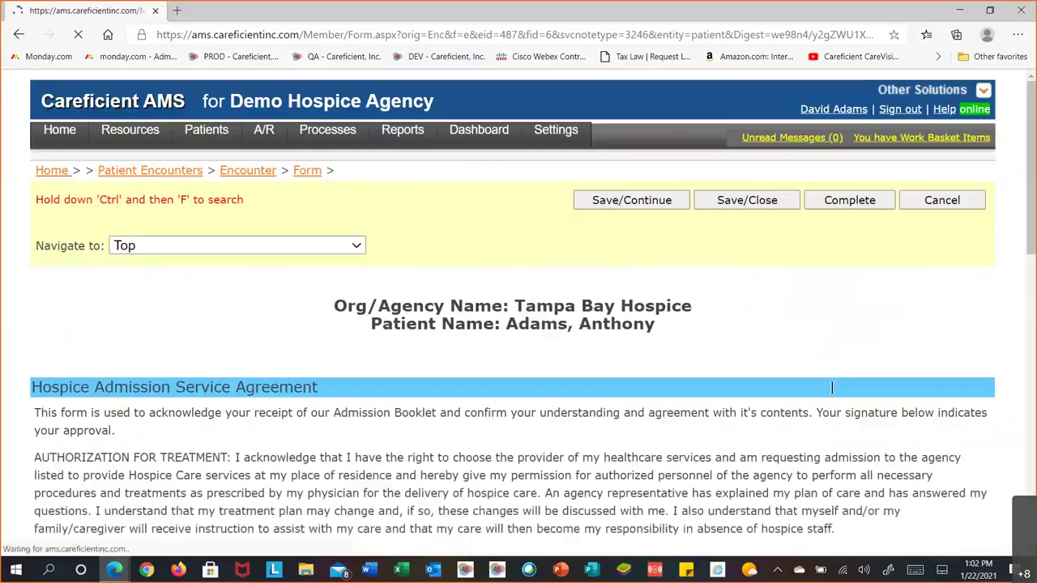
scroll(782, 384, "up", 4)
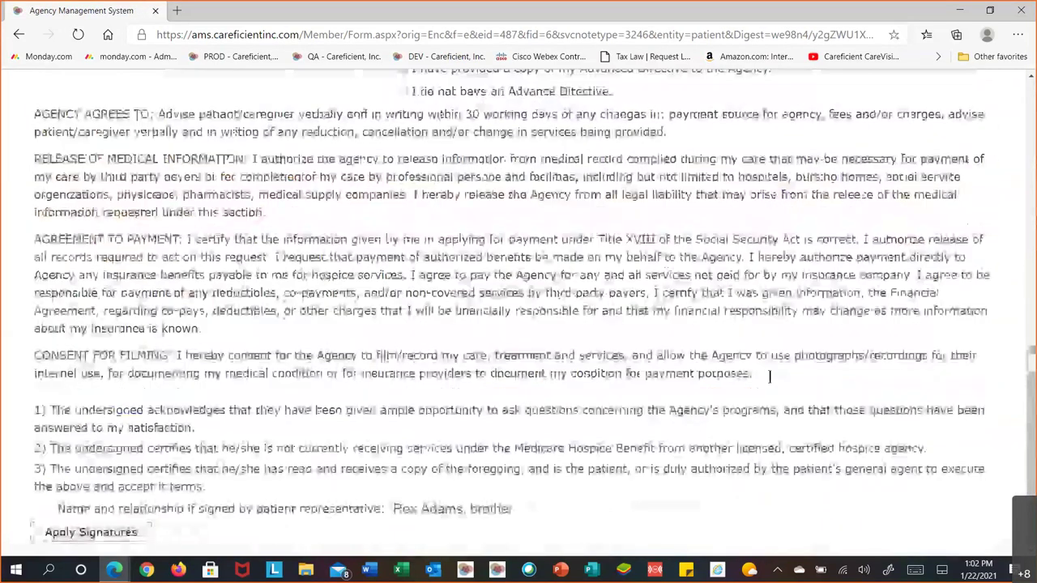
scroll(769, 376, "up", 10)
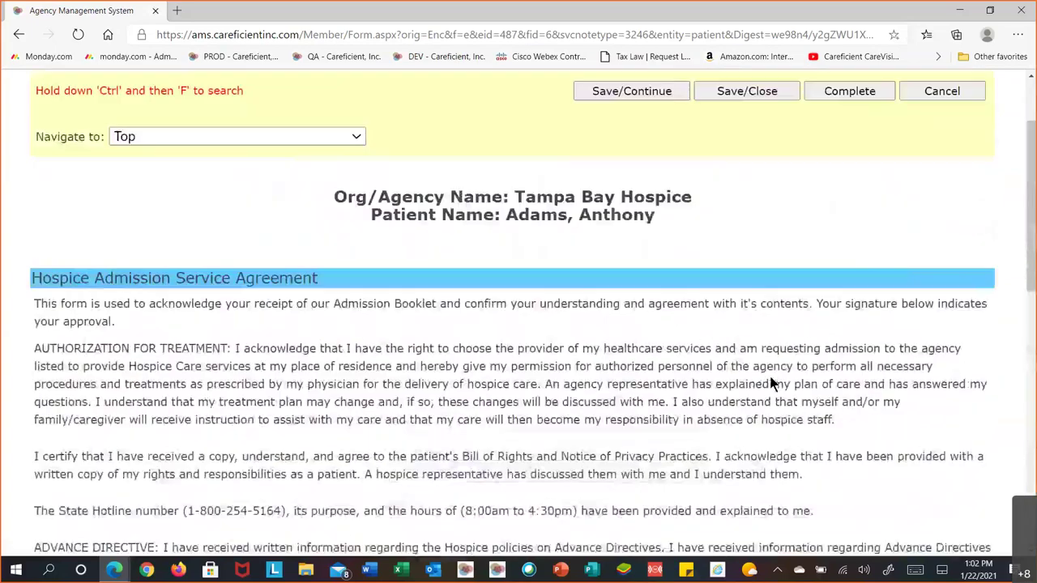
scroll(769, 376, "down", 5)
scroll(751, 385, "down", 1)
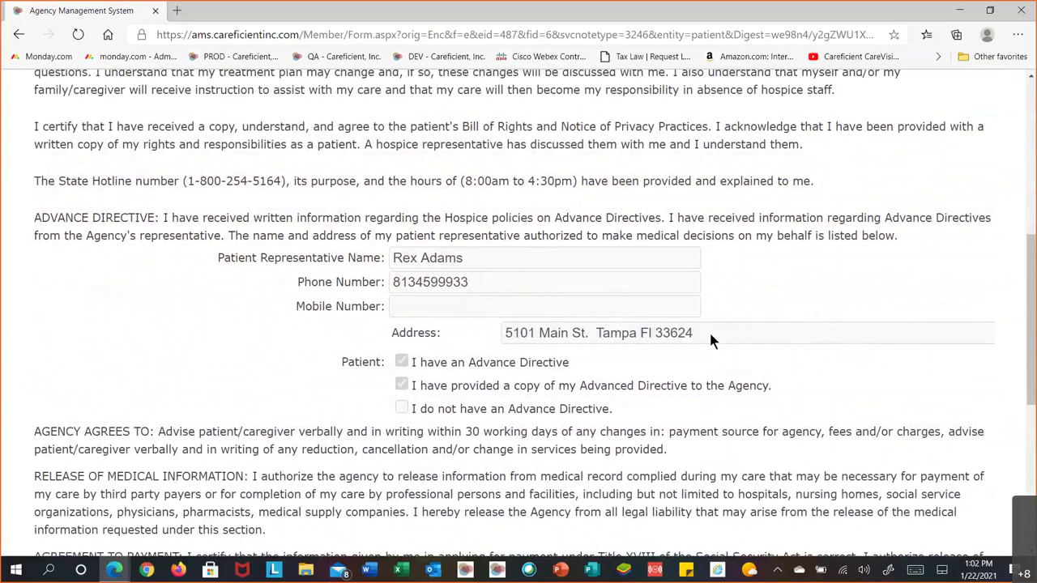
scroll(709, 340, "down", 5)
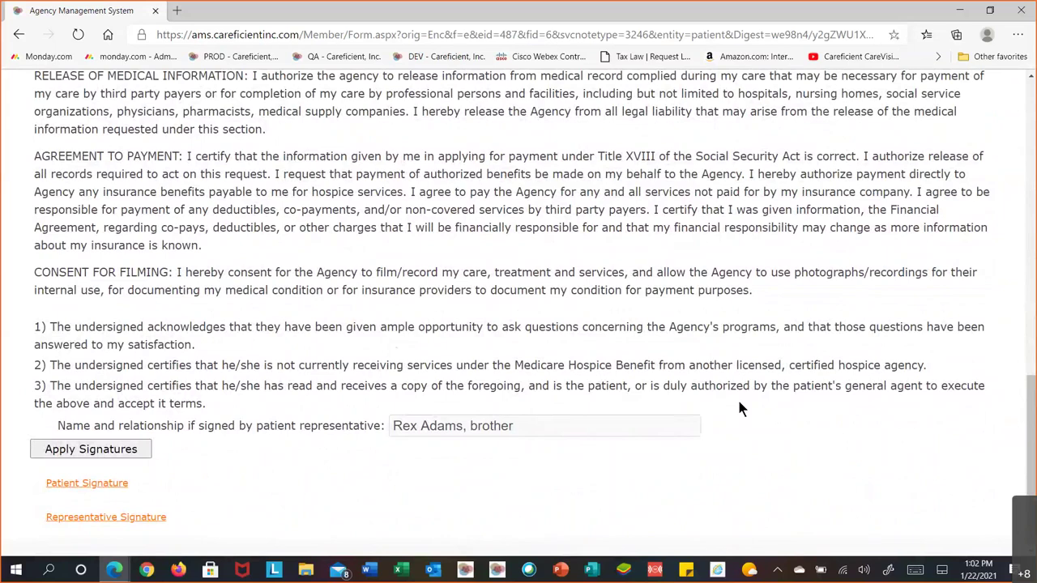
scroll(740, 409, "up", 4)
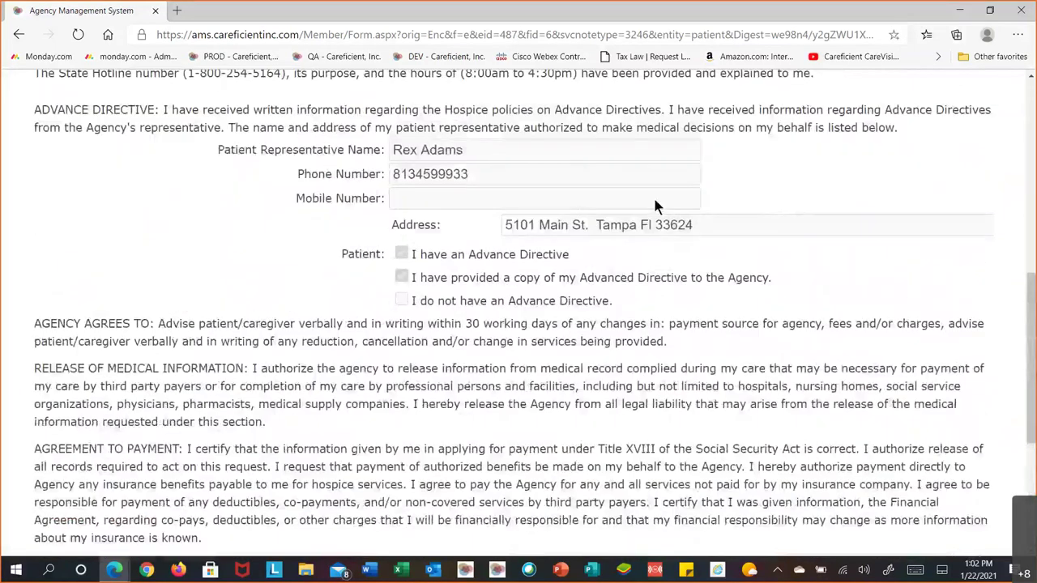
scroll(741, 491, "down", 2)
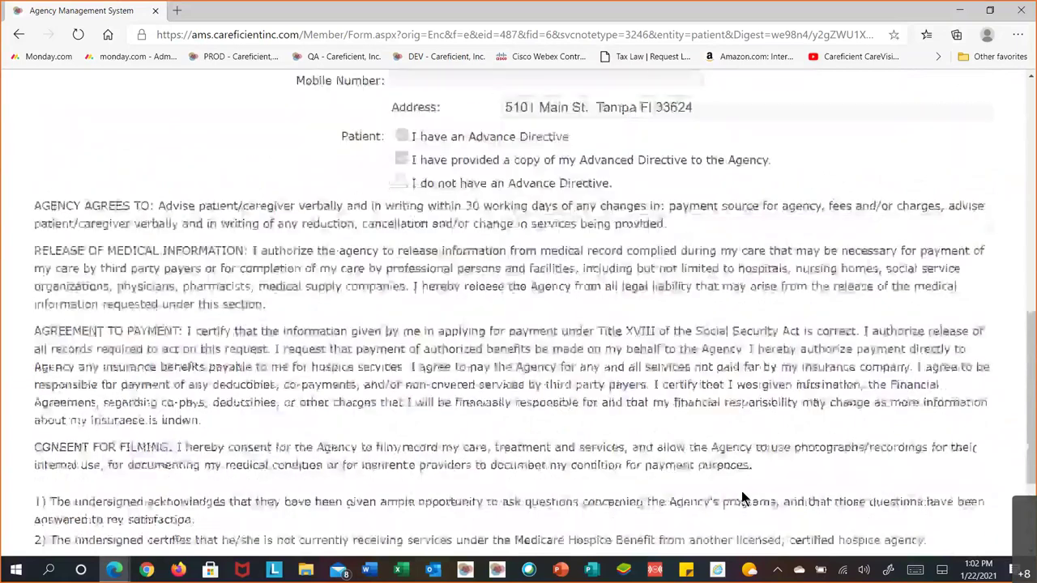
scroll(741, 491, "down", 2)
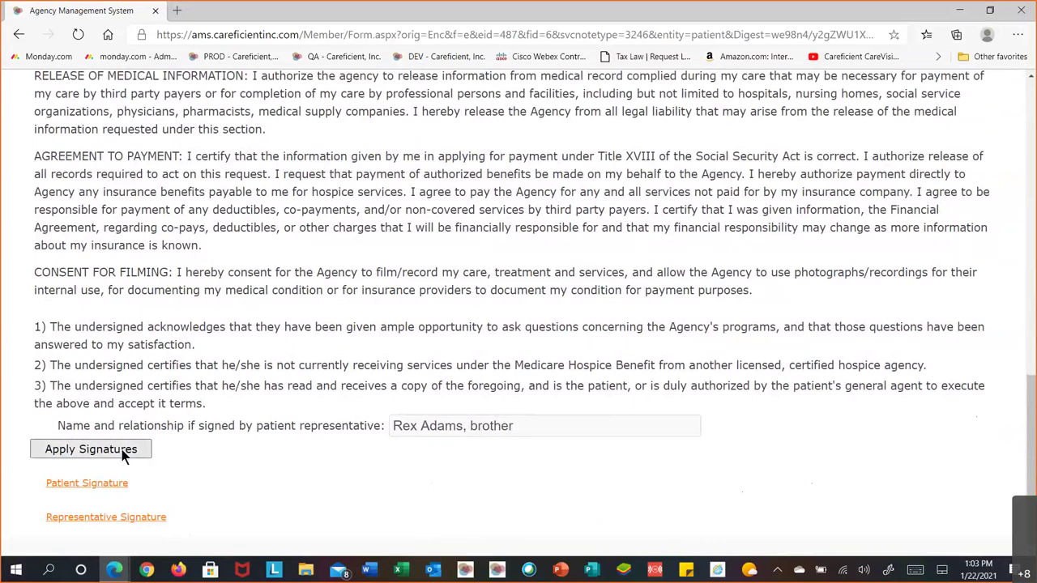
Draw the representative's handwritten signature in the Patient Signature pad and accept it
left_click(61, 486)
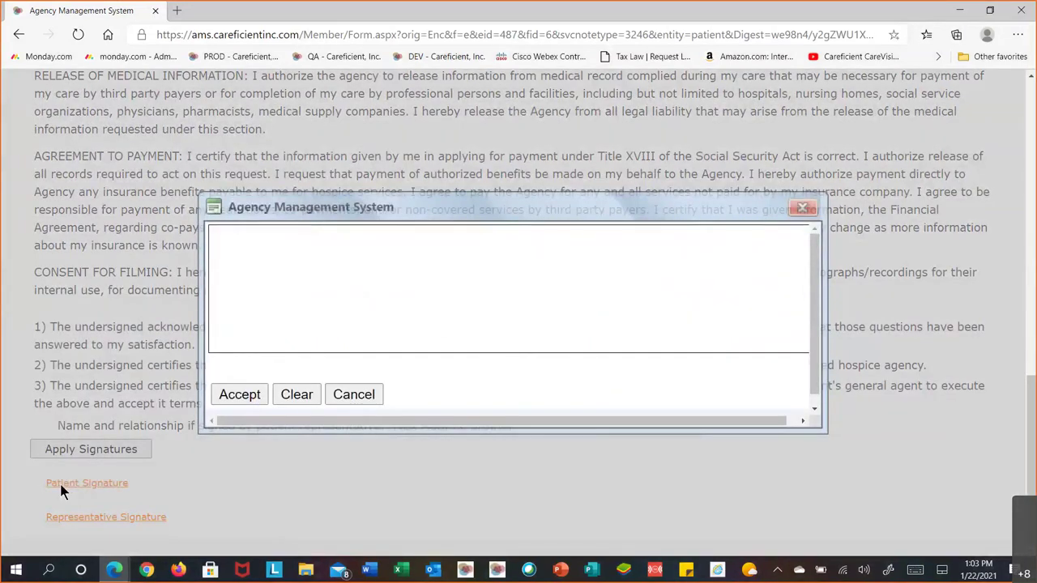
mouse_move(256, 243)
left_mouse_down()
mouse_move(243, 280)
mouse_move(275, 308)
mouse_move(325, 285)
mouse_move(360, 293)
mouse_move(394, 279)
left_mouse_up()
left_click_drag(486, 235, 491, 276)
mouse_move(454, 230)
left_mouse_down()
mouse_move(530, 324)
mouse_move(560, 263)
mouse_move(594, 296)
mouse_move(652, 291)
mouse_move(682, 321)
mouse_move(737, 267)
mouse_move(776, 267)
mouse_move(765, 253)
left_mouse_up()
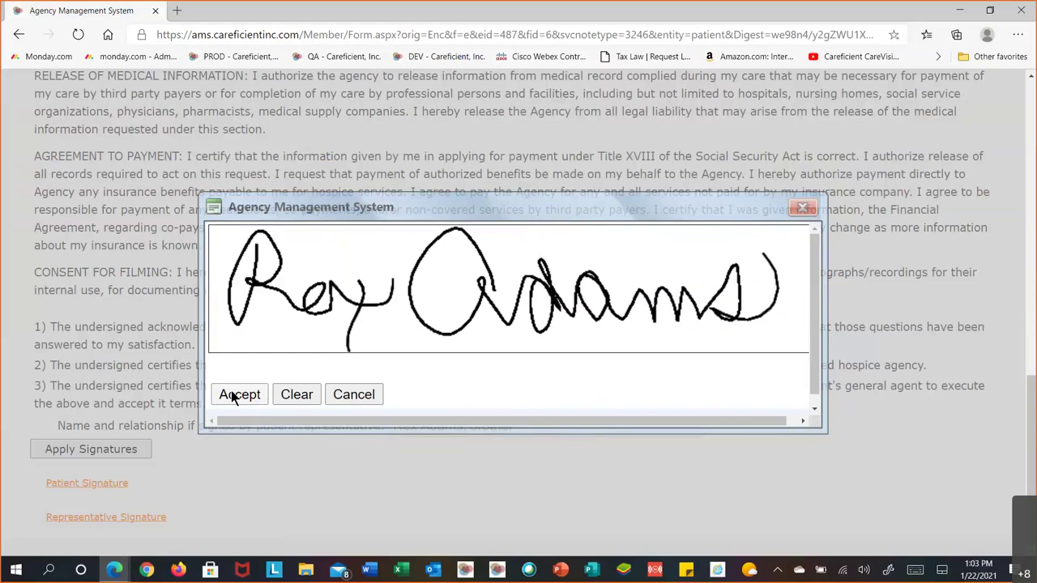
left_click(239, 395)
scroll(743, 474, "down", 1)
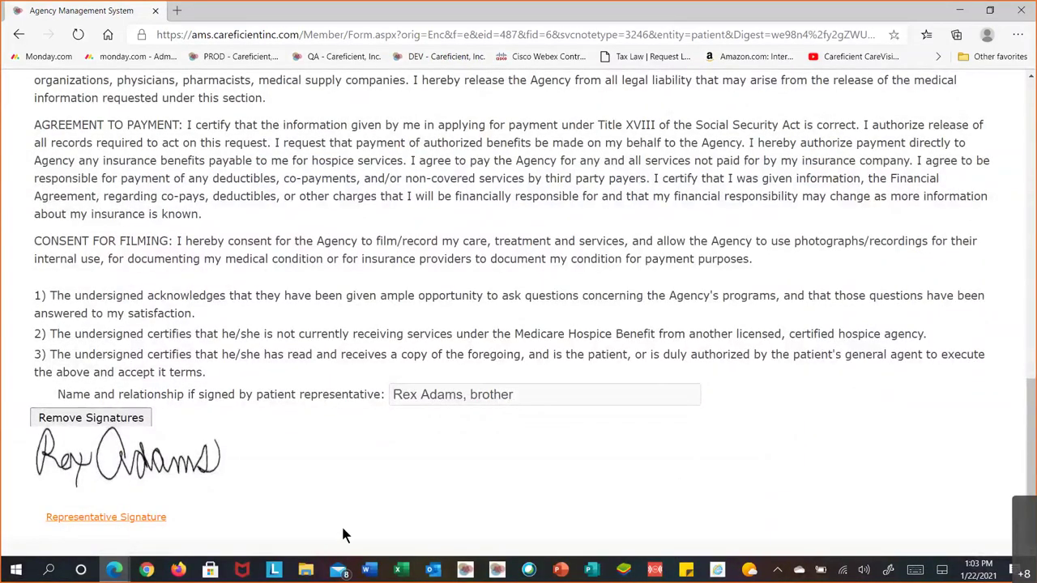
Replace the pre-filled typed Representative Signature with a drawn RN signature and accept it
left_click(92, 518)
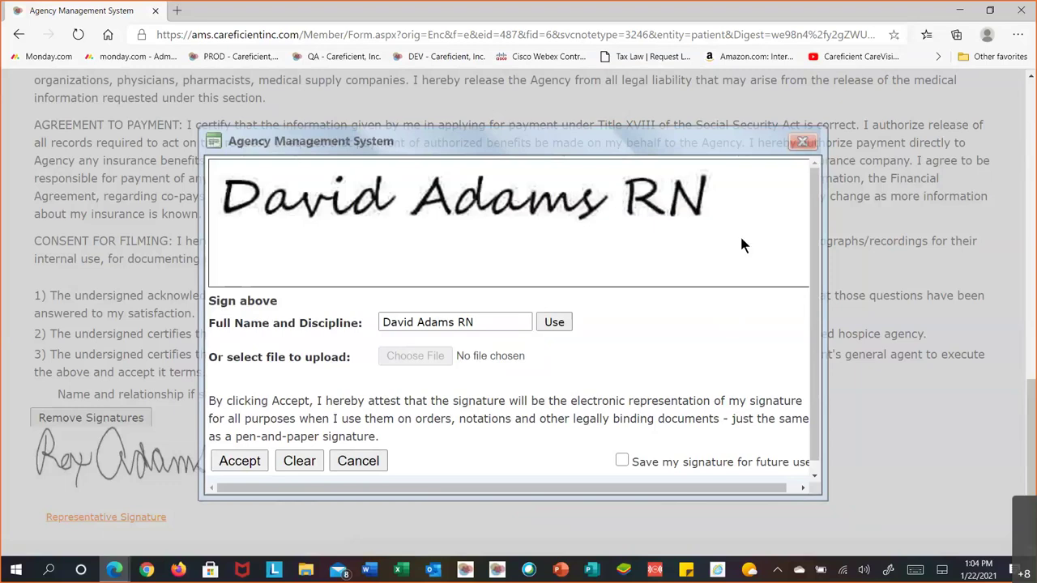
left_click(299, 461)
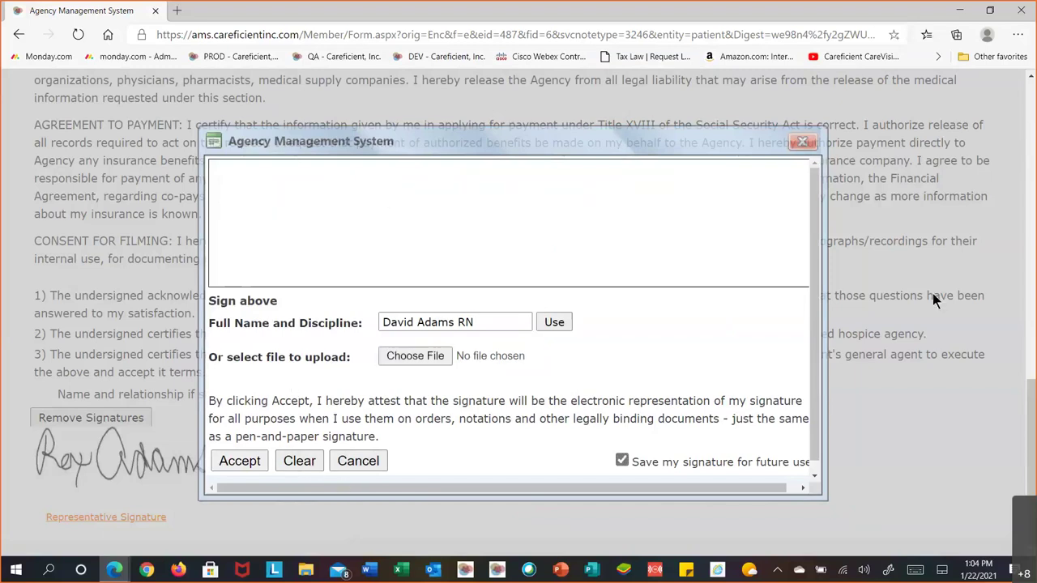
mouse_move(255, 199)
left_mouse_down()
mouse_move(243, 258)
mouse_move(345, 236)
mouse_move(334, 252)
mouse_move(415, 243)
mouse_move(462, 268)
left_mouse_up()
left_click(378, 224)
mouse_move(518, 194)
left_mouse_down()
mouse_move(486, 261)
mouse_move(566, 235)
mouse_move(596, 261)
mouse_move(619, 236)
mouse_move(638, 261)
mouse_move(661, 243)
mouse_move(716, 257)
left_mouse_up()
left_click_drag(660, 196, 724, 262)
mouse_move(740, 194)
left_mouse_down()
mouse_move(743, 251)
mouse_move(745, 234)
mouse_move(777, 241)
mouse_move(766, 197)
mouse_move(795, 233)
mouse_move(787, 167)
left_mouse_up()
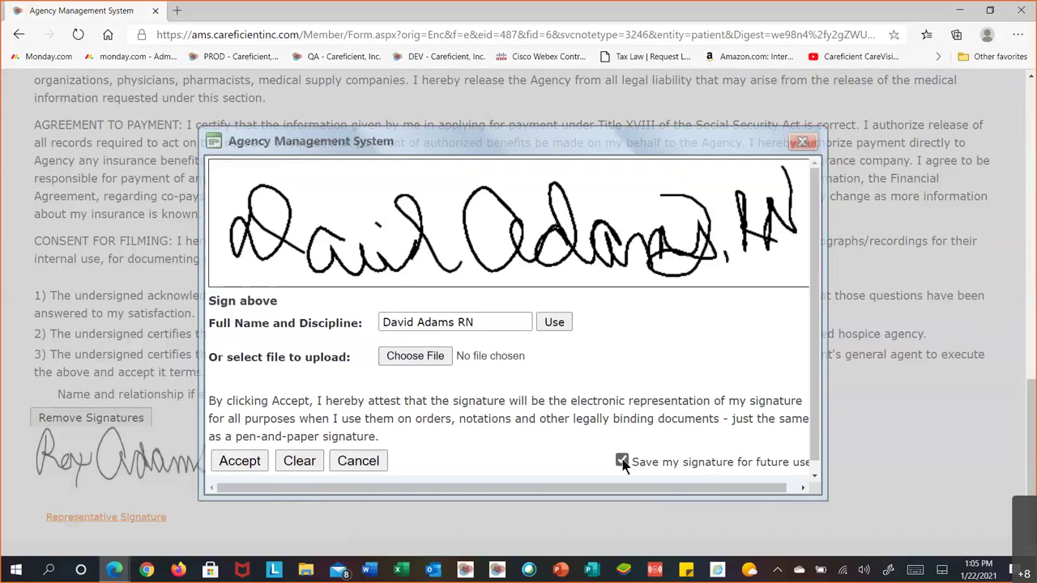
left_click(240, 461)
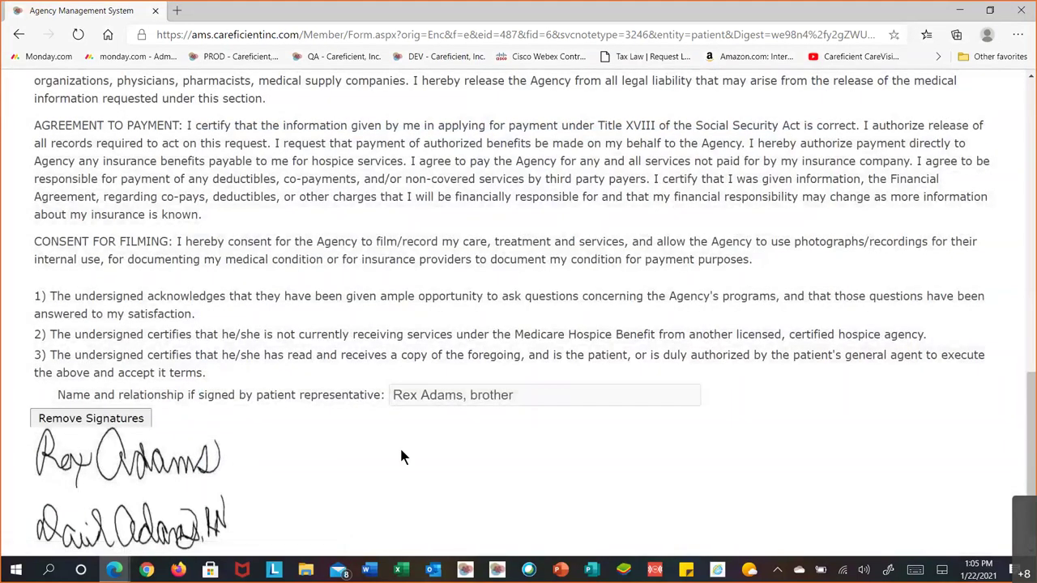
Mark the signed admission agreement as Complete
scroll(538, 429, "down", 1)
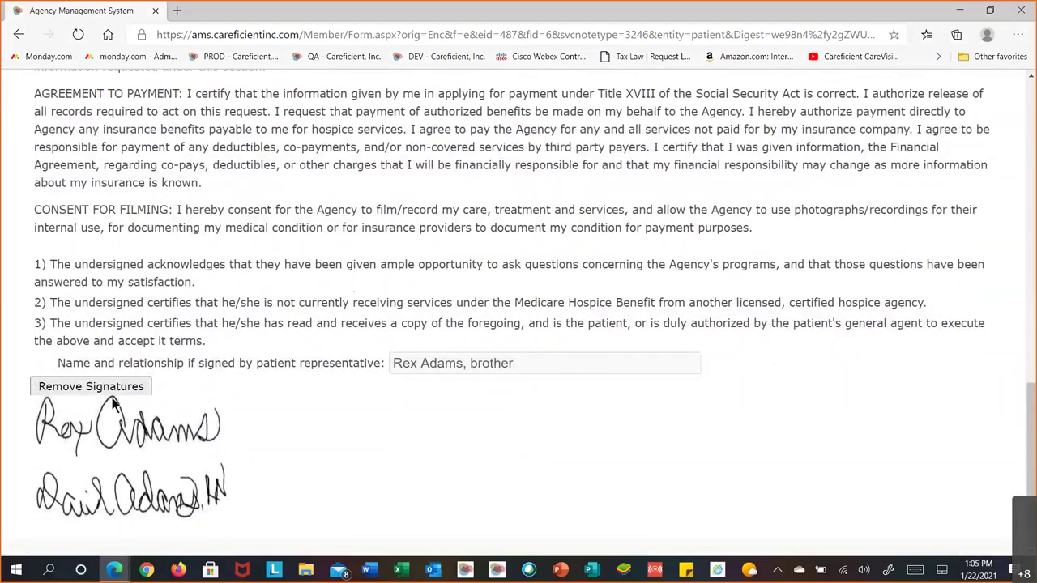
scroll(742, 416, "up", 15)
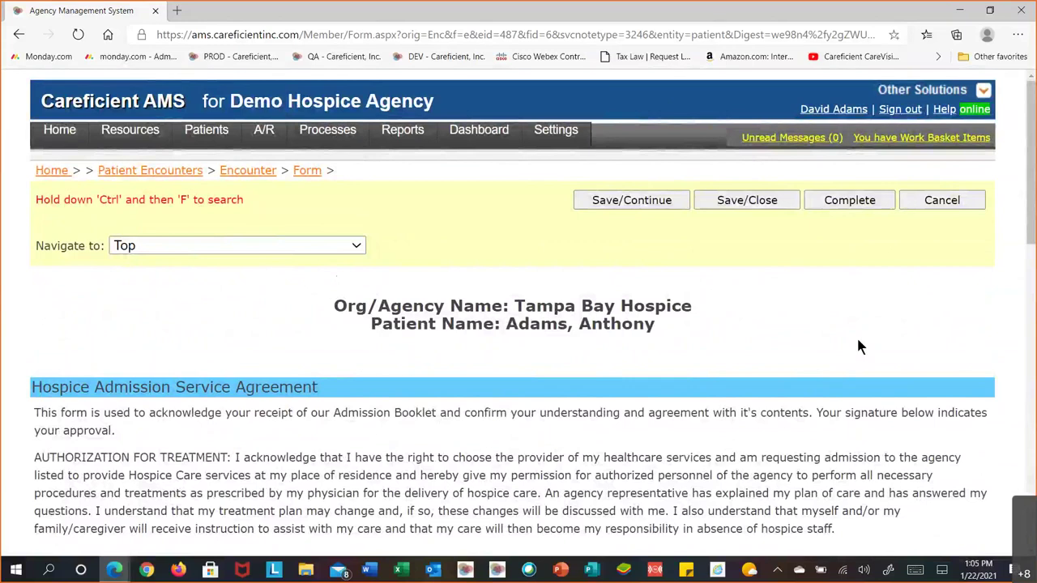
left_click(840, 206)
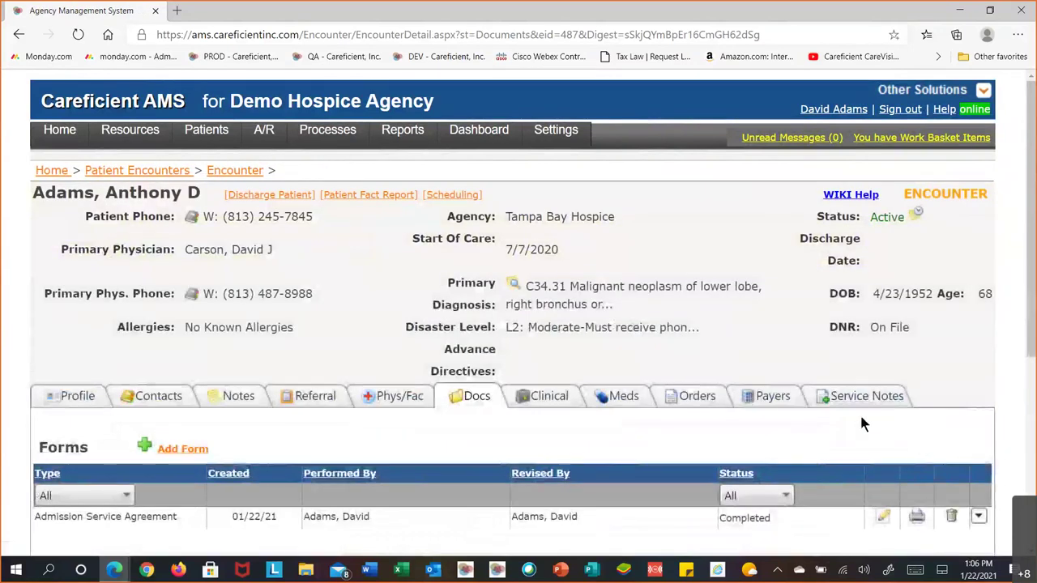
scroll(759, 441, "down", 3)
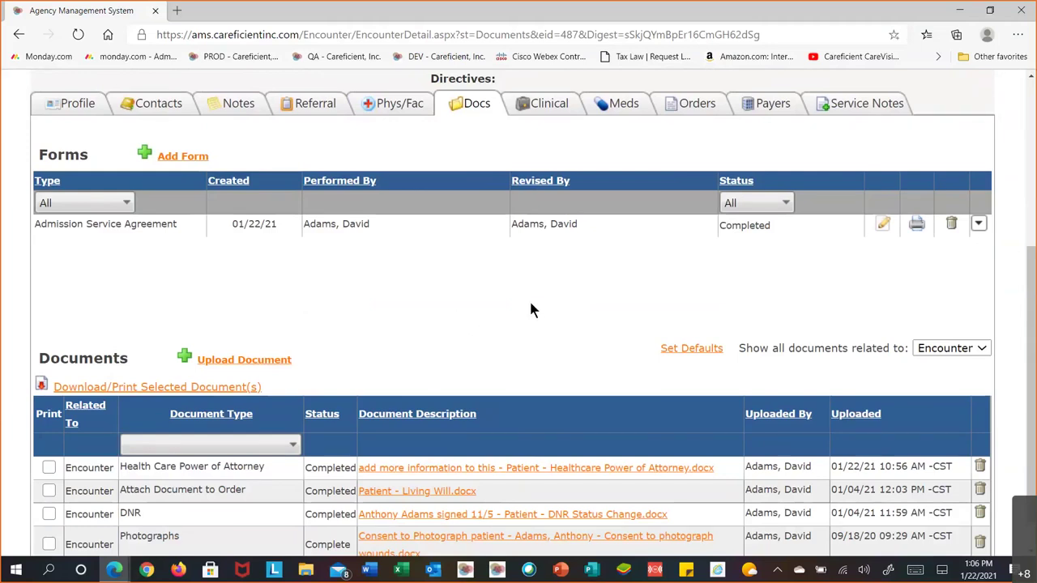
scroll(560, 304, "down", 1)
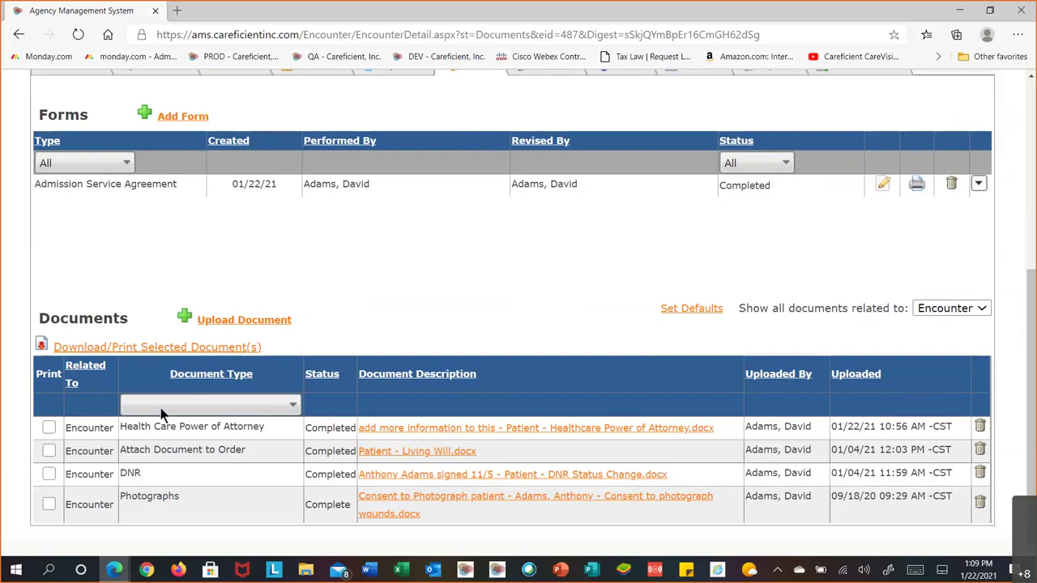
Start a new document upload and choose the Facility Discharge Summary .docx file
left_click(261, 325)
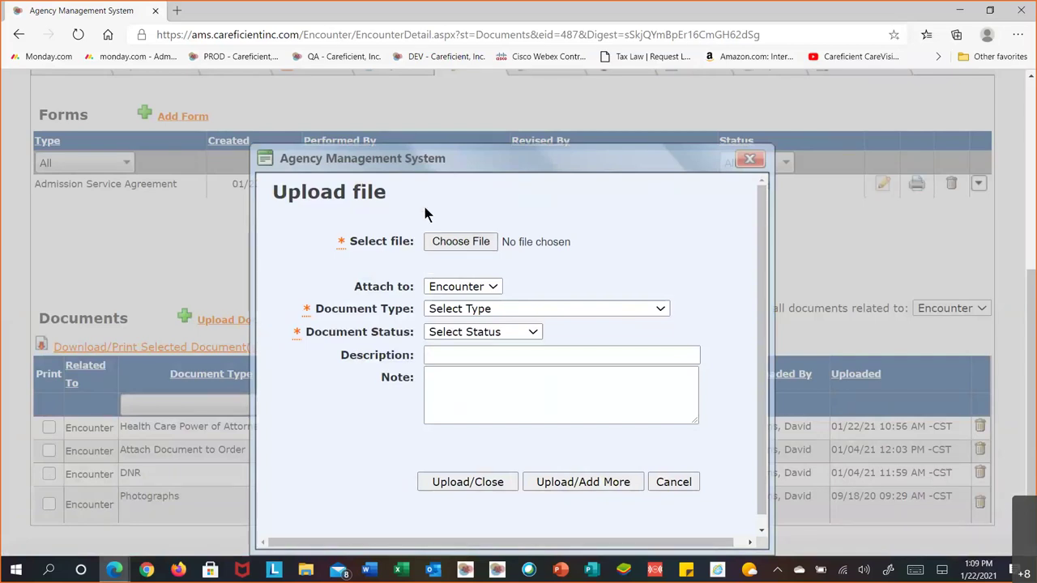
left_click_drag(424, 154, 592, 123)
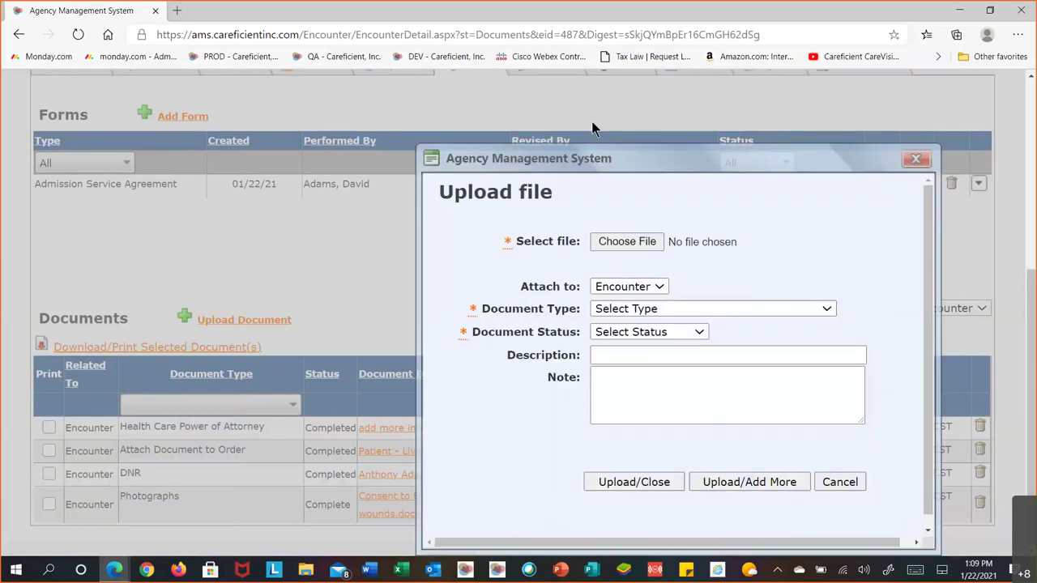
left_click(638, 239)
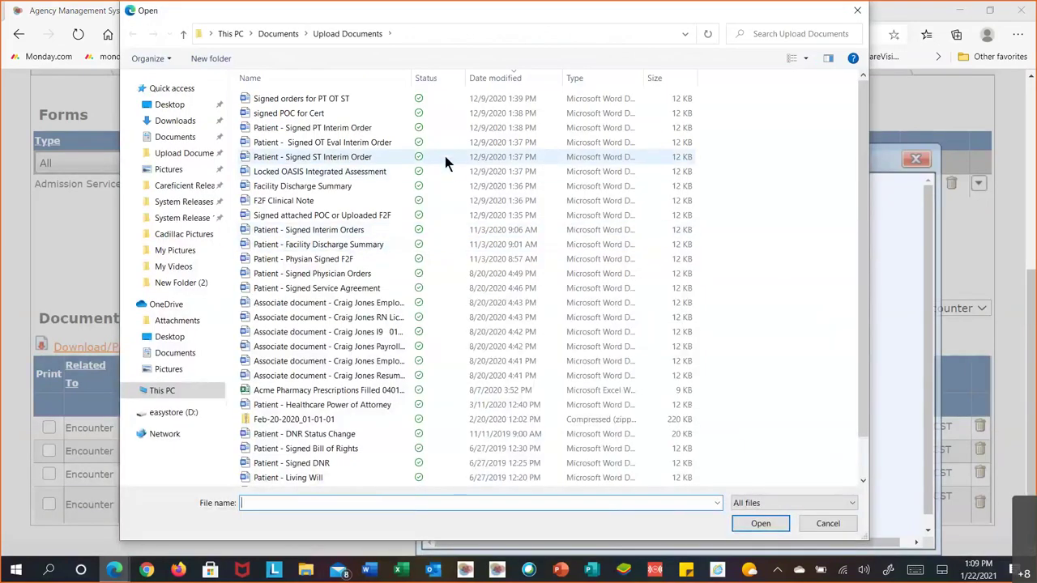
left_click(321, 191)
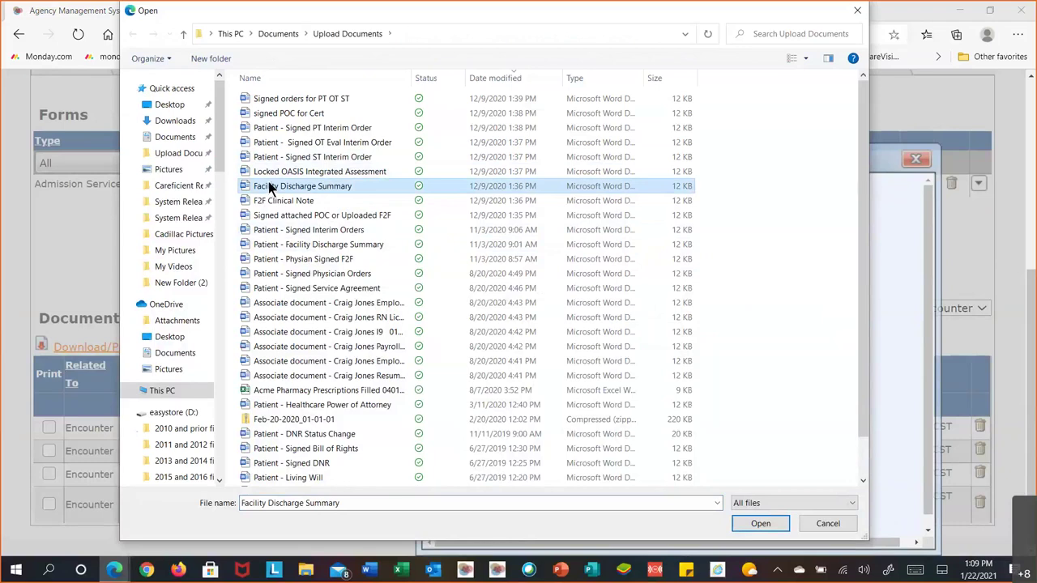
left_click_drag(268, 180, 325, 197)
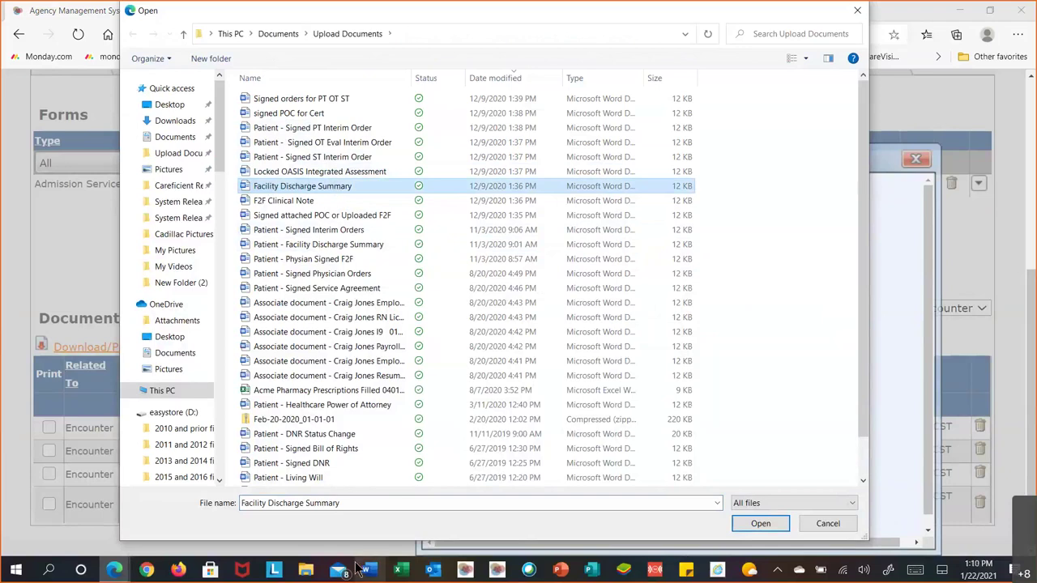
left_click(762, 523)
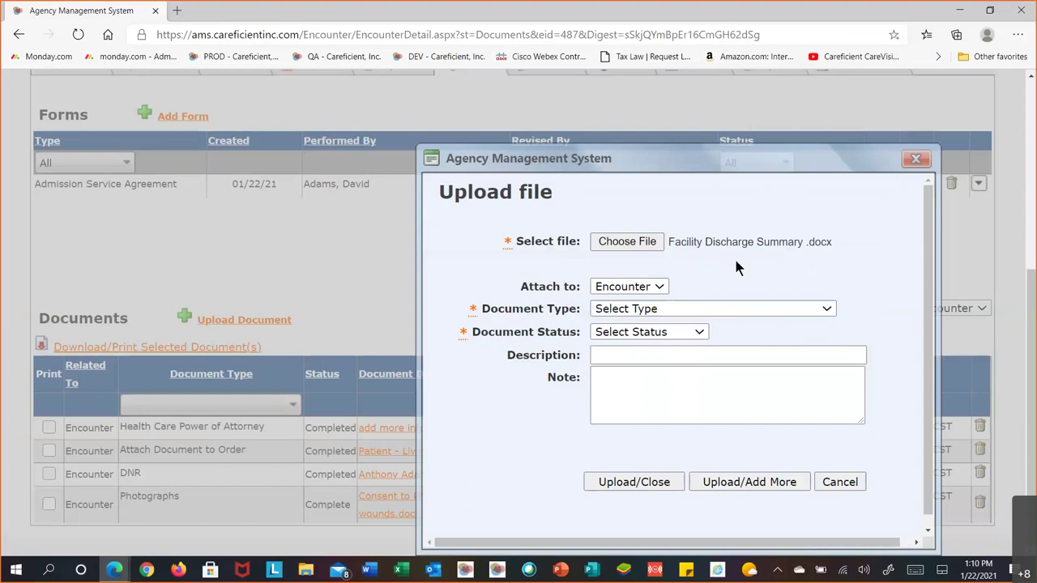
Open the Attach to dropdown to reveal the Encounter and Patient options
left_click(661, 286)
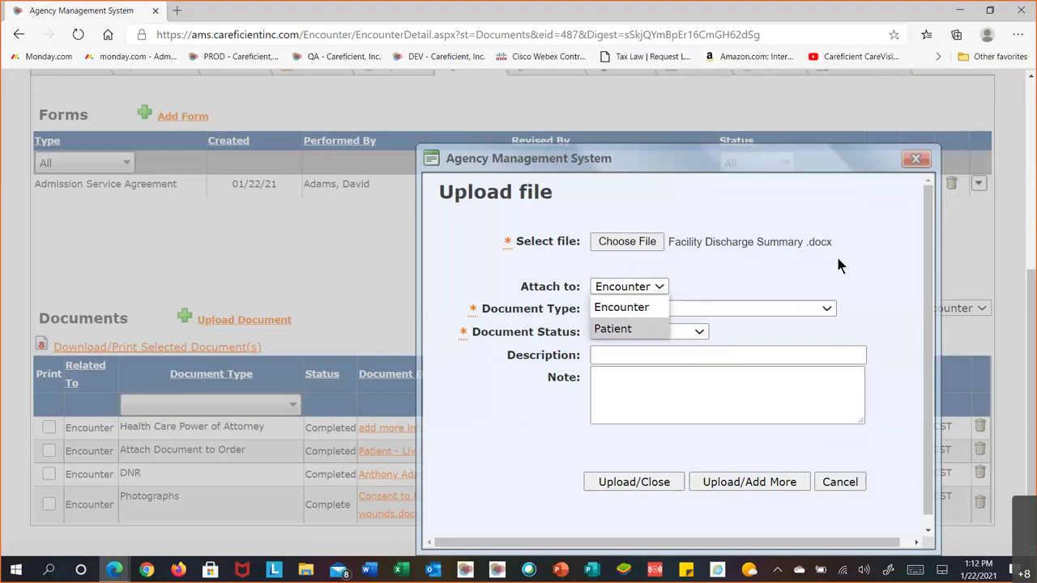
Set Attach to Patient and Document Type to Facility Discharge Summary
left_click(622, 329)
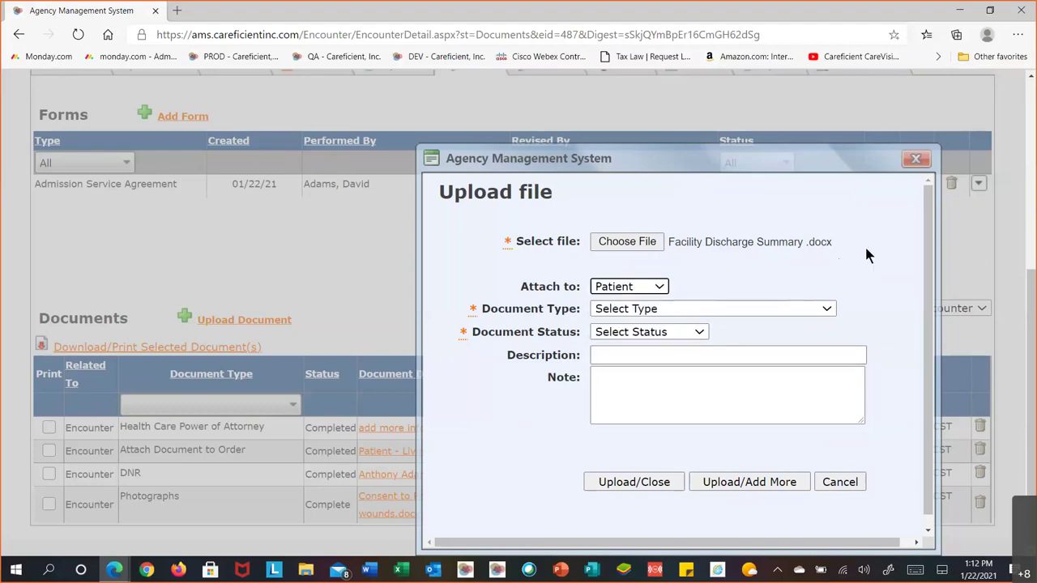
left_click(828, 309)
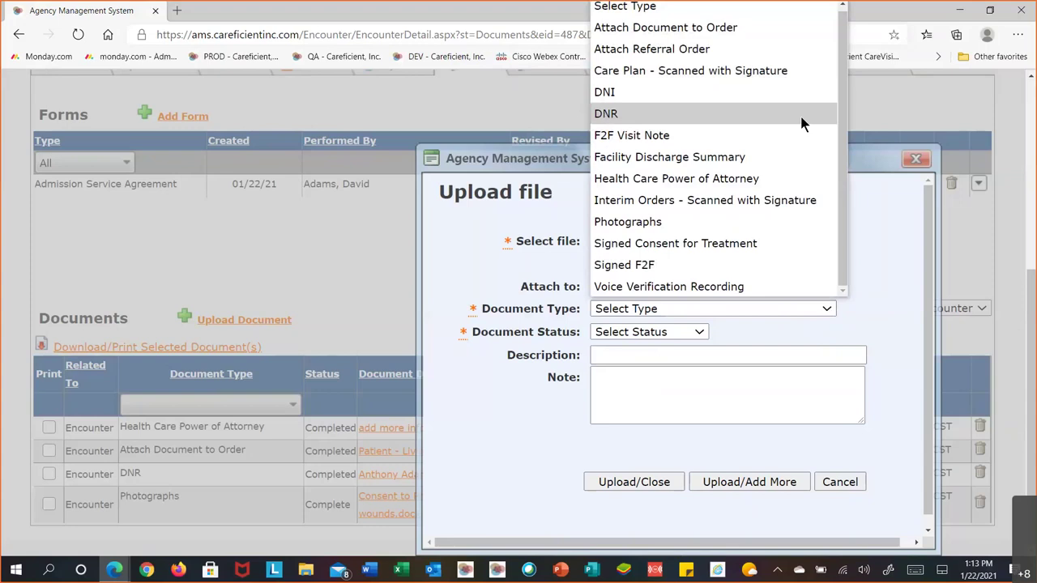
scroll(790, 113, "up", 1)
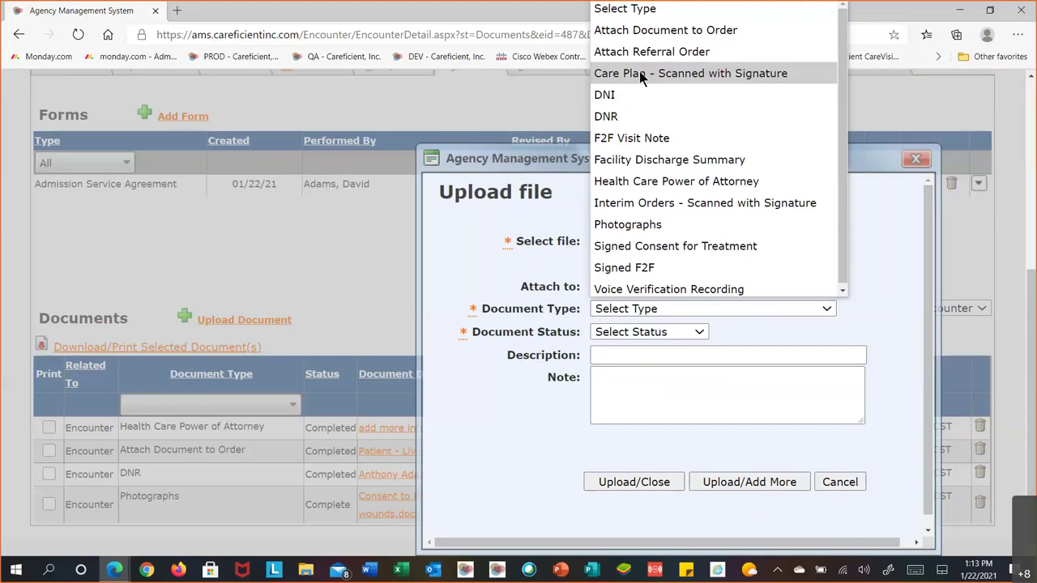
left_click(639, 164)
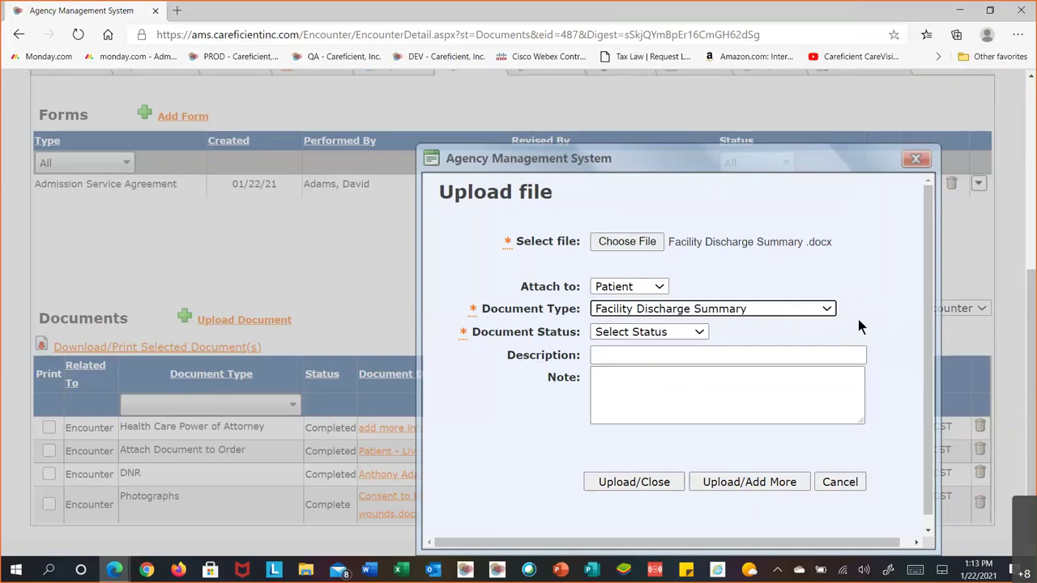
Set the Document Status to Complete
left_click(700, 334)
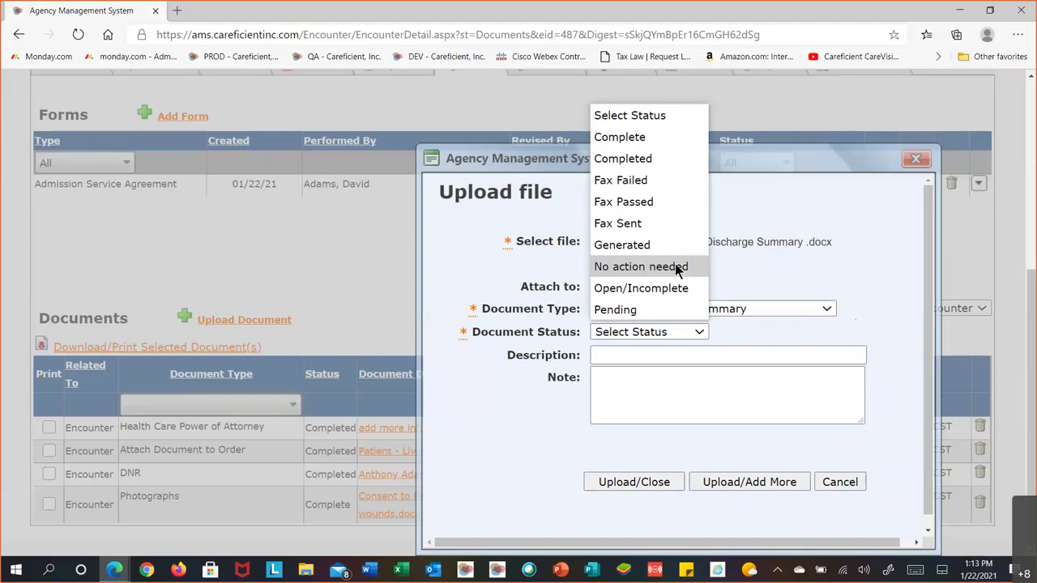
left_click(635, 138)
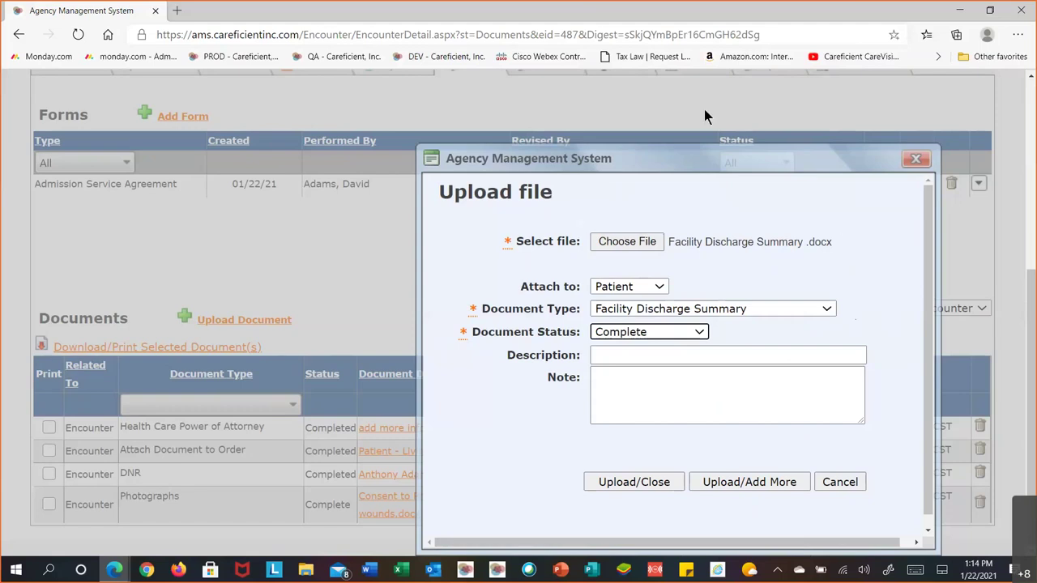
Shift the upload form left to reveal the patient header and focus the Description field
left_click_drag(662, 162, 581, 35)
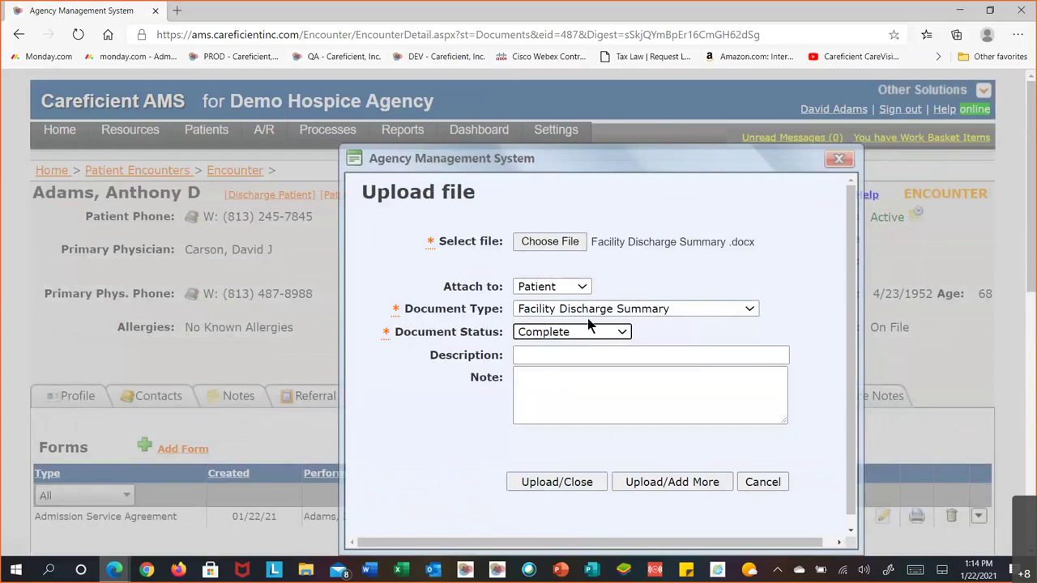
left_click(521, 358)
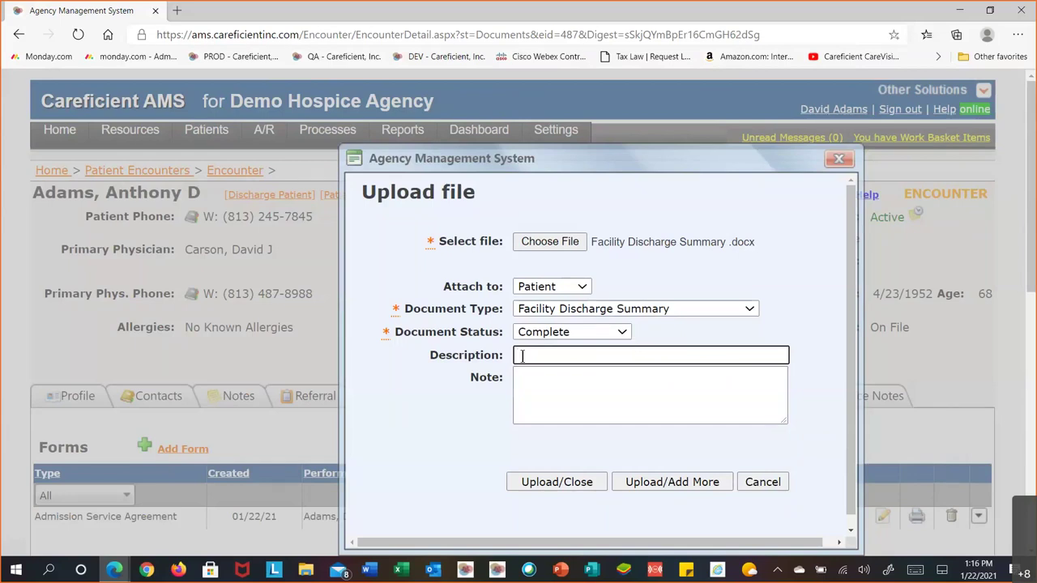
Enter 'Additional Description - information' as the document description
type("Additional")
type("Description - ")
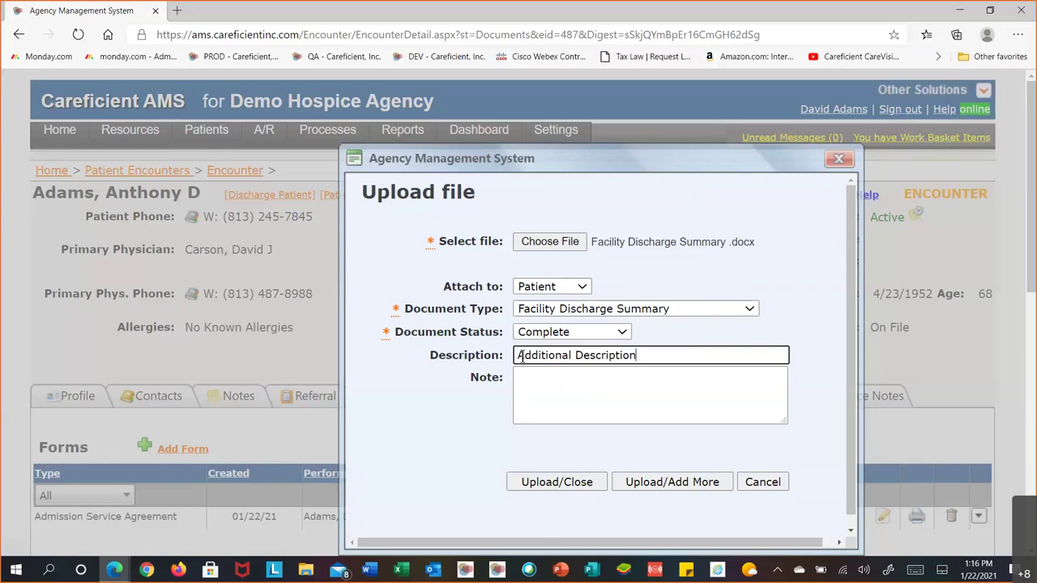
type("information")
left_click(562, 481)
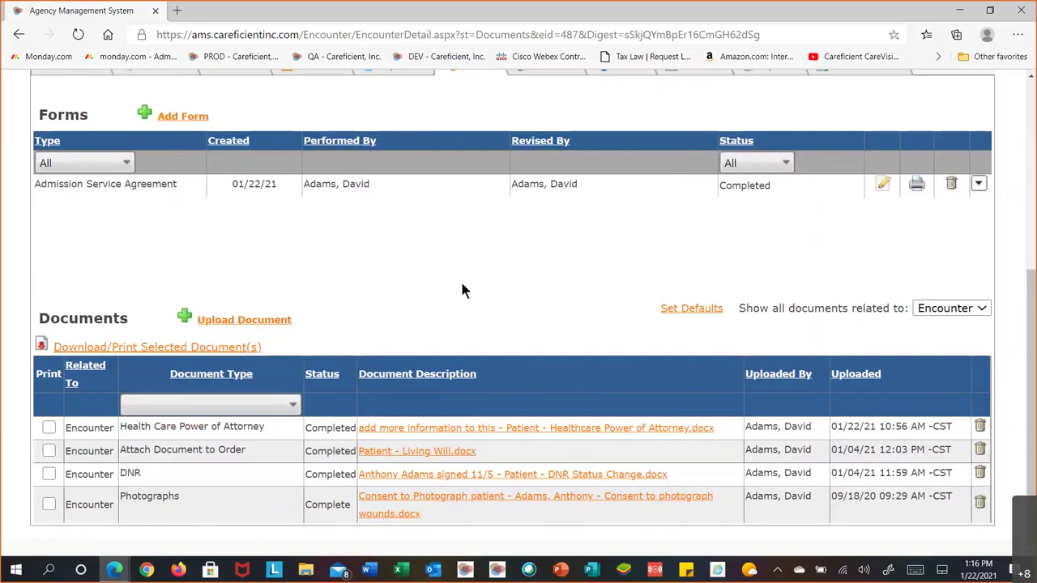
scroll(462, 290, "up", 4)
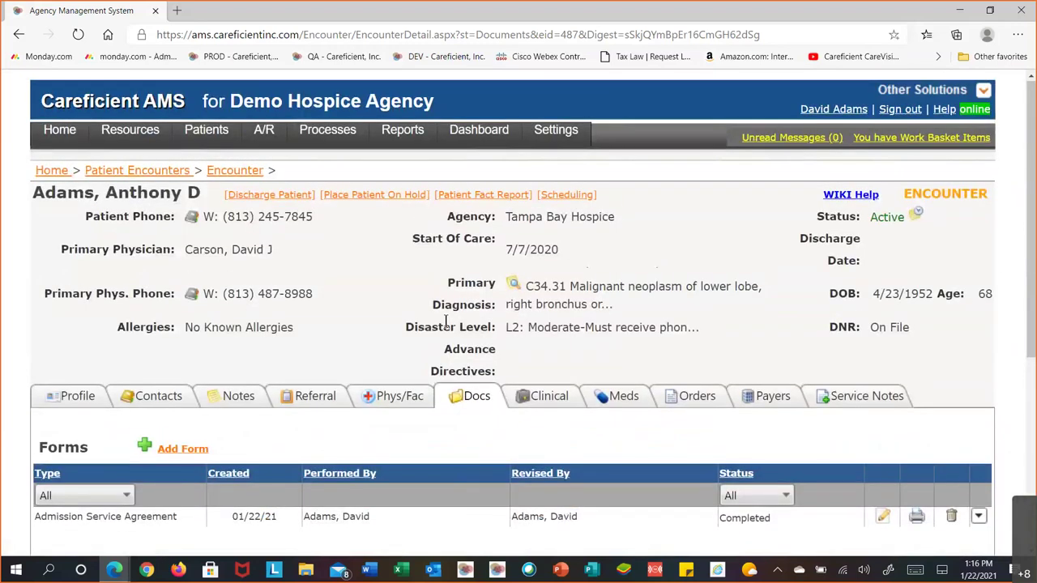
scroll(445, 322, "down", 4)
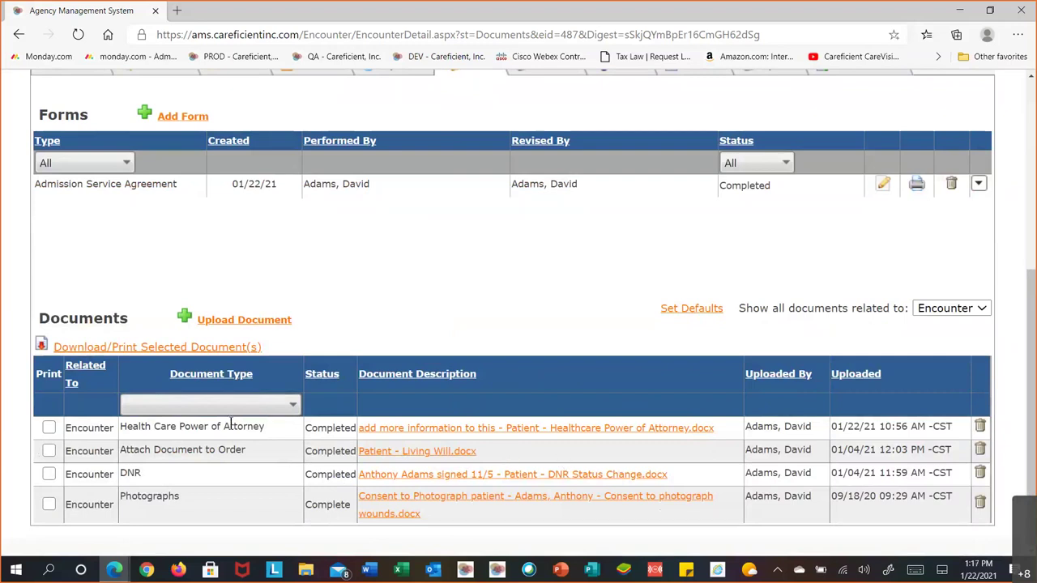
scroll(286, 428, "up", 2)
scroll(284, 486, "down", 2)
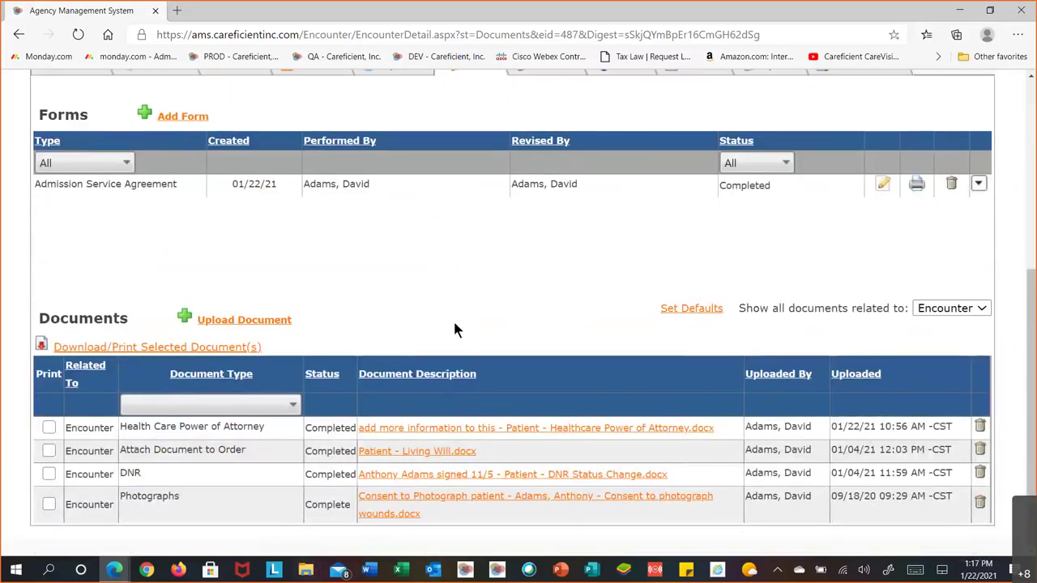
scroll(569, 315, "up", 4)
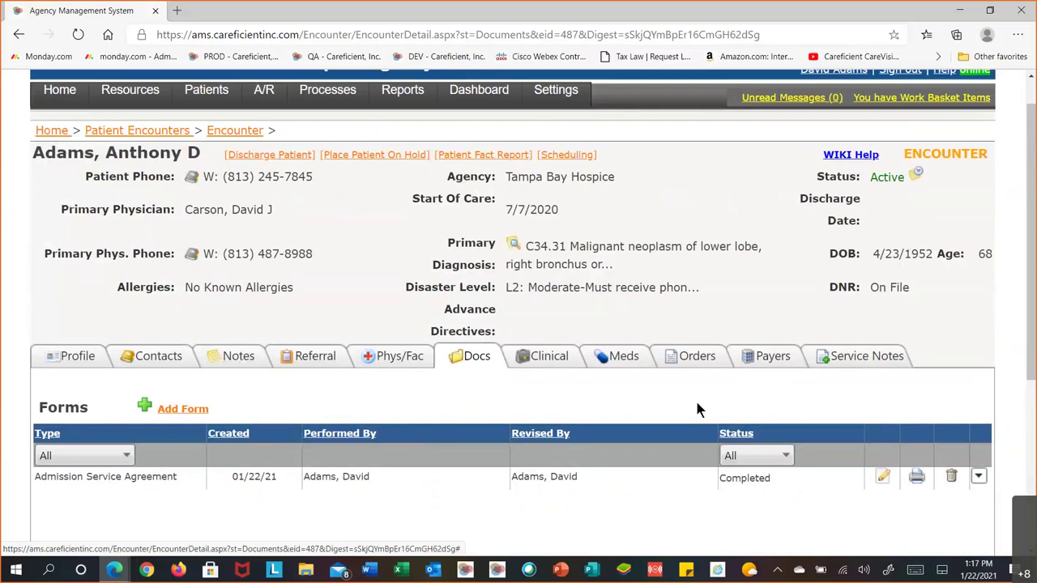
scroll(672, 411, "down", 4)
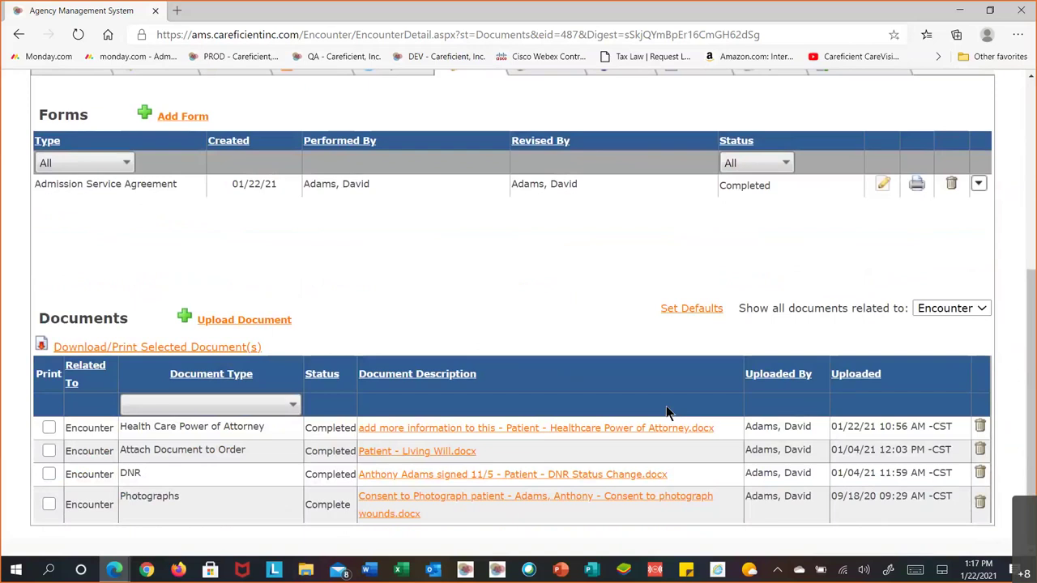
scroll(518, 365, "up", 2)
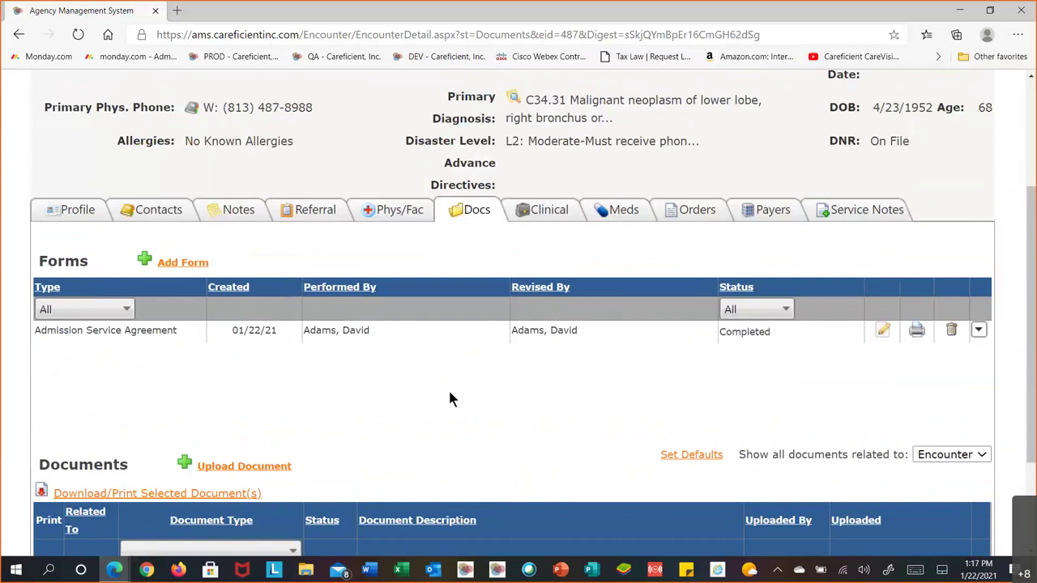
scroll(449, 393, "up", 3)
scroll(449, 394, "down", 2)
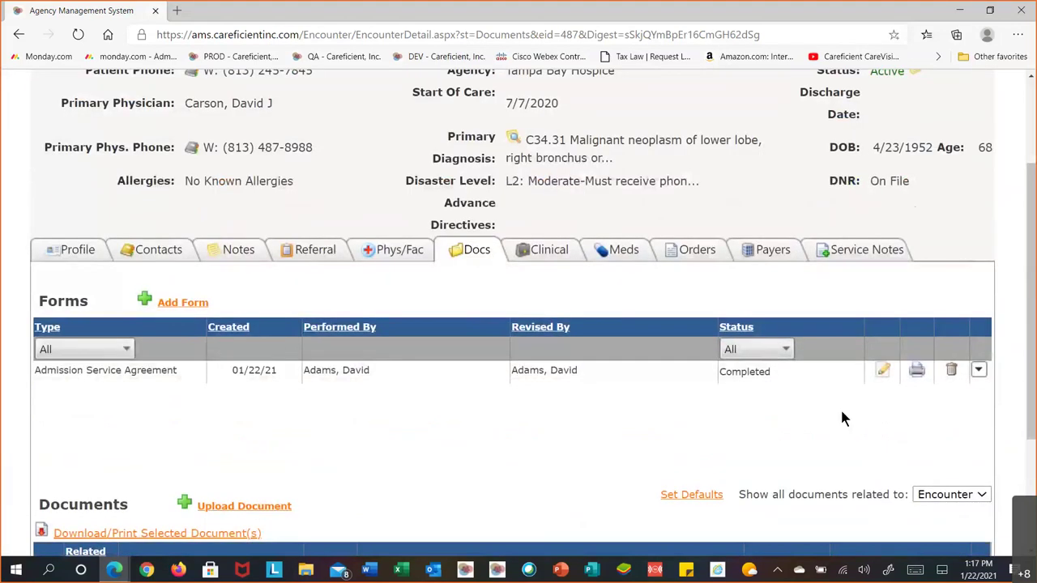
Show the encounter's Clinical tab and scroll down to the Clinical Team table
left_click(550, 252)
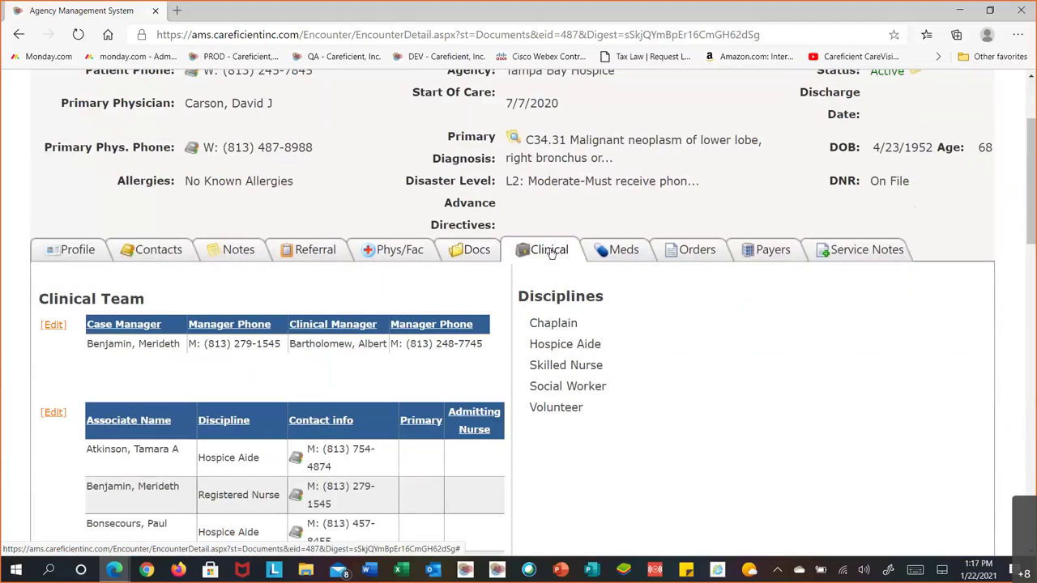
scroll(673, 304, "down", 2)
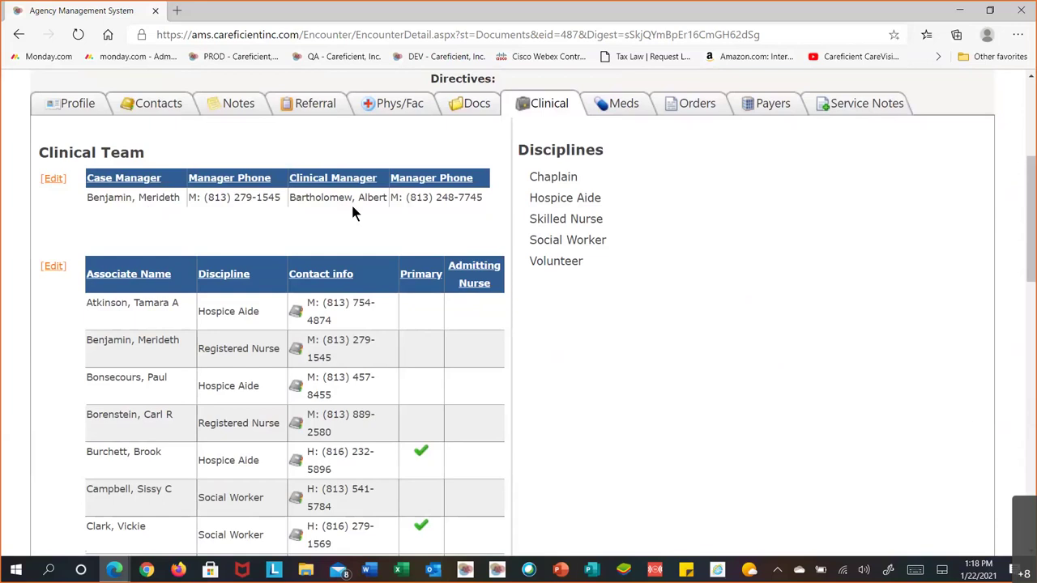
left_click(51, 179)
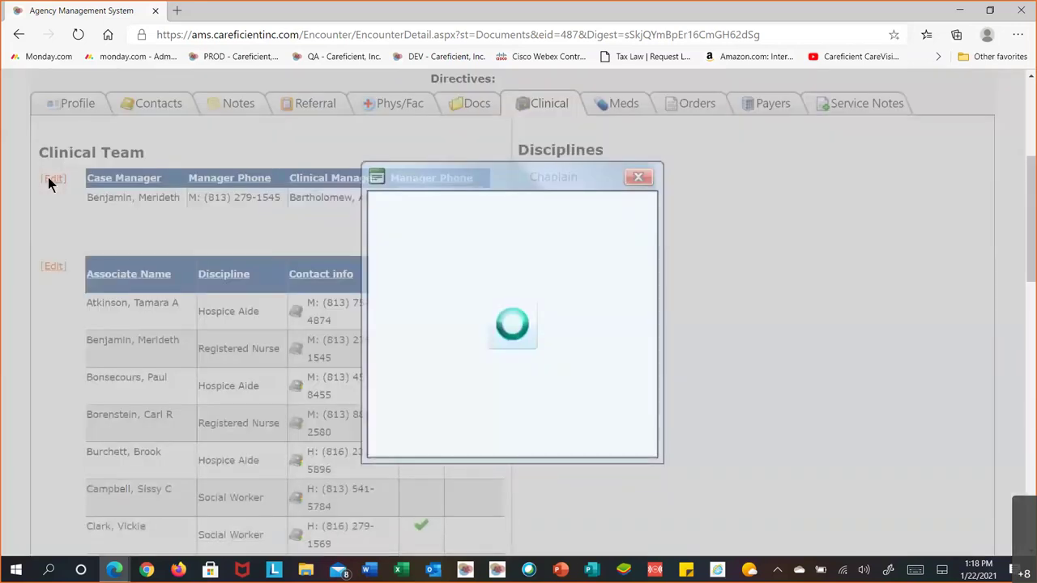
left_click(656, 316)
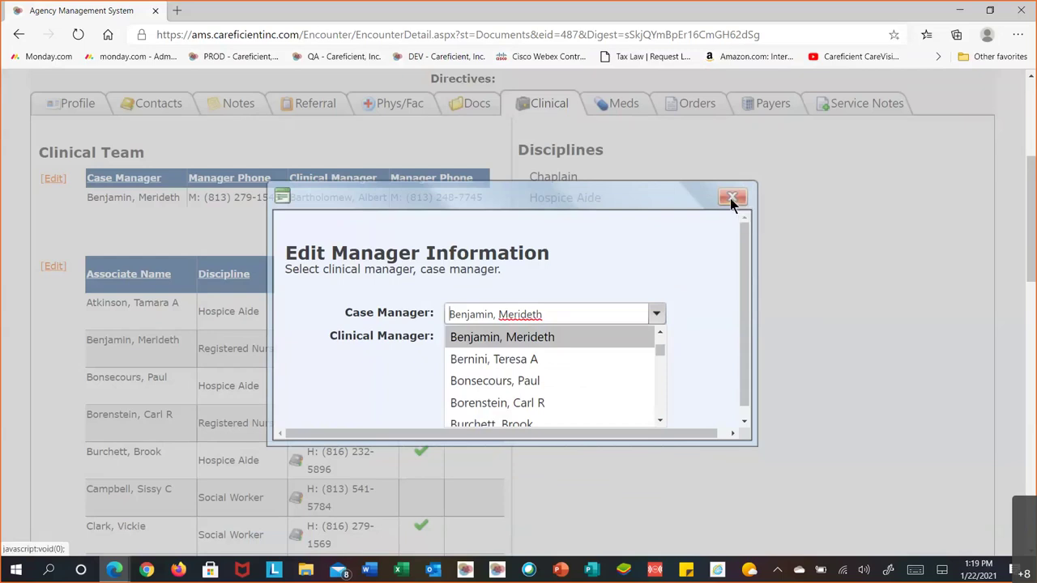
left_click(732, 198)
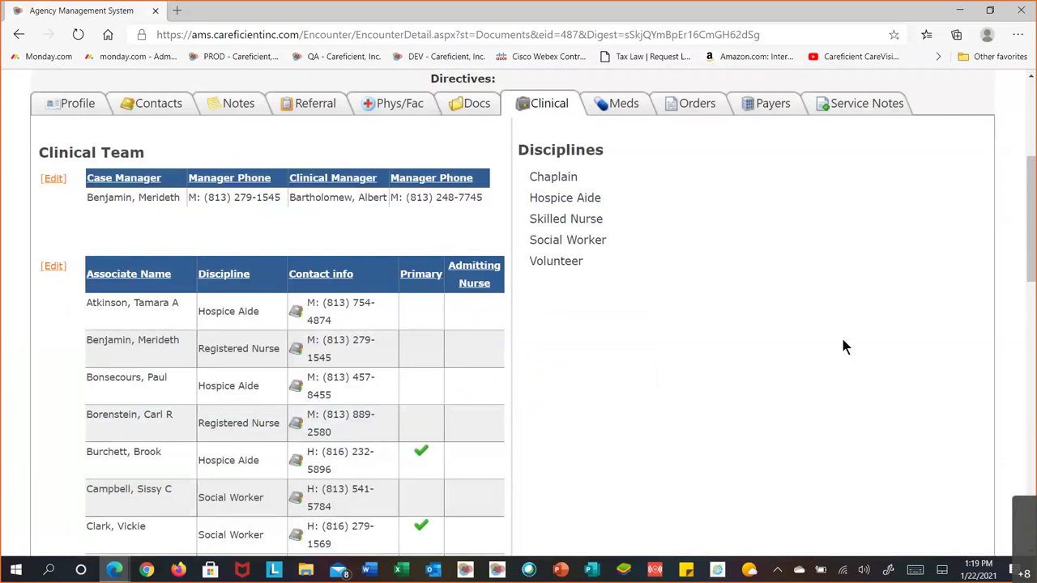
scroll(842, 347, "down", 2)
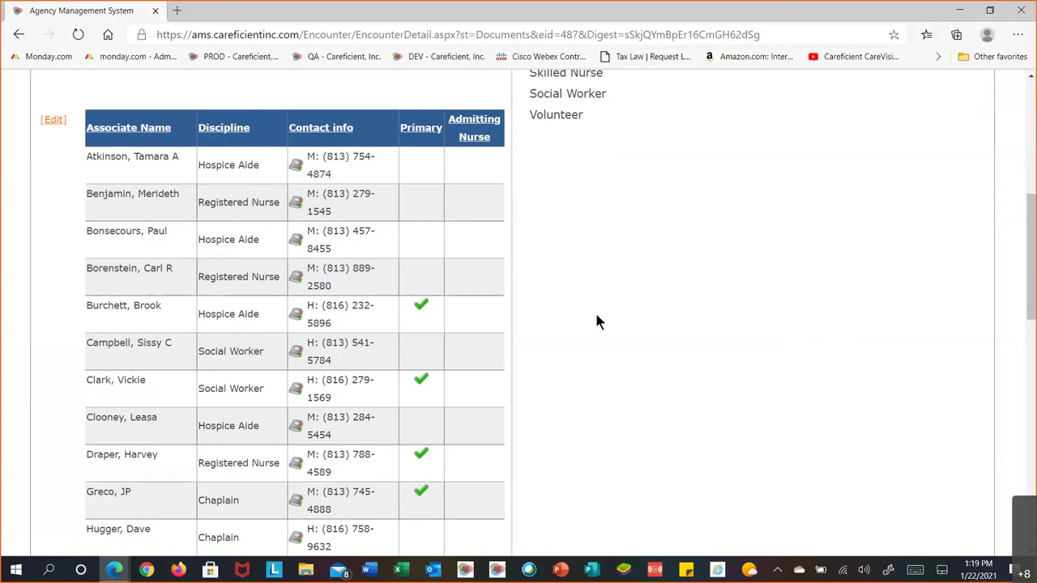
scroll(600, 320, "down", 1)
scroll(600, 321, "up", 1)
left_click(421, 315)
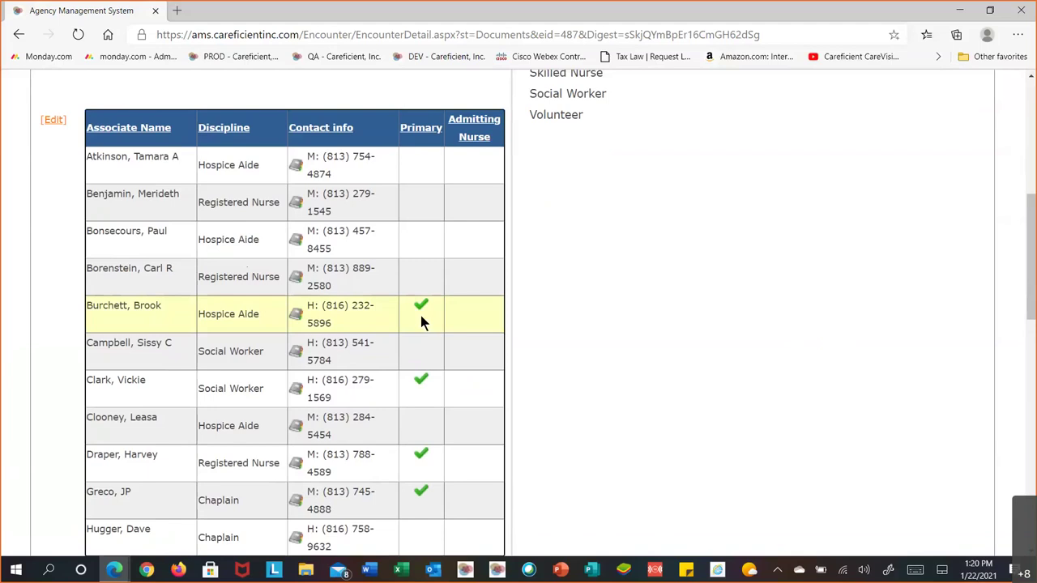
left_click(409, 386)
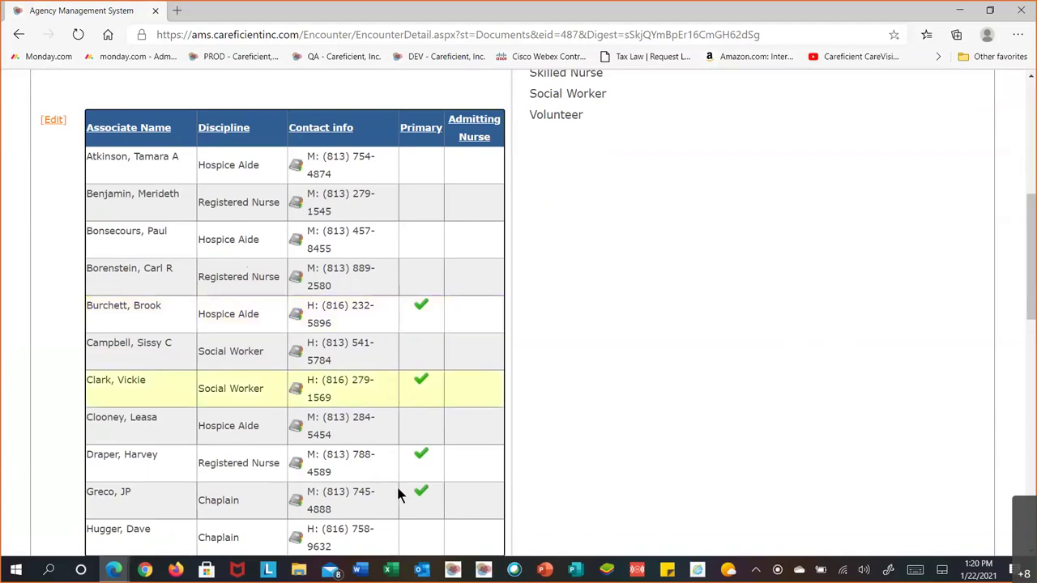
left_click(422, 466)
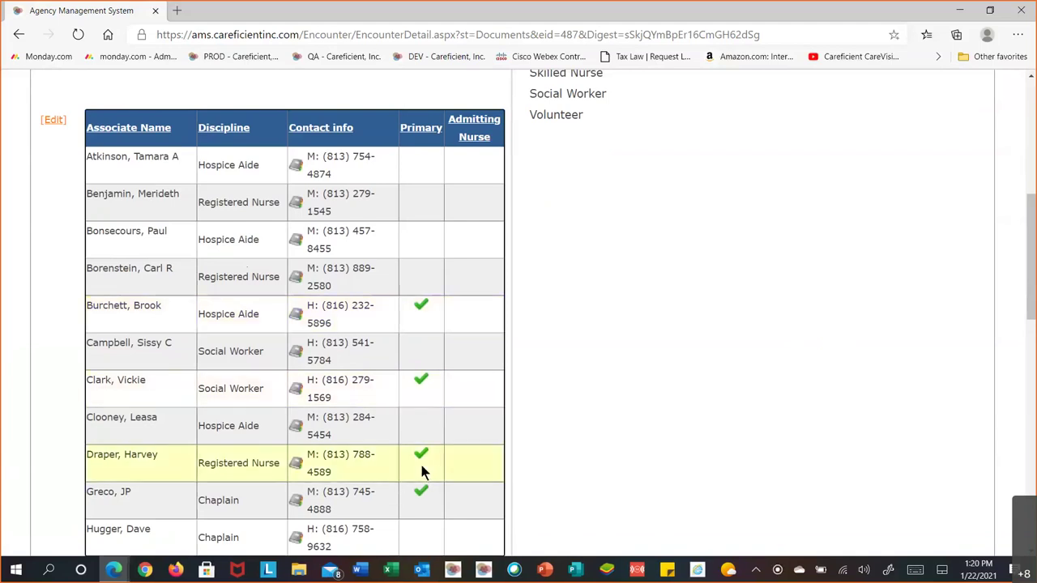
left_click(419, 507)
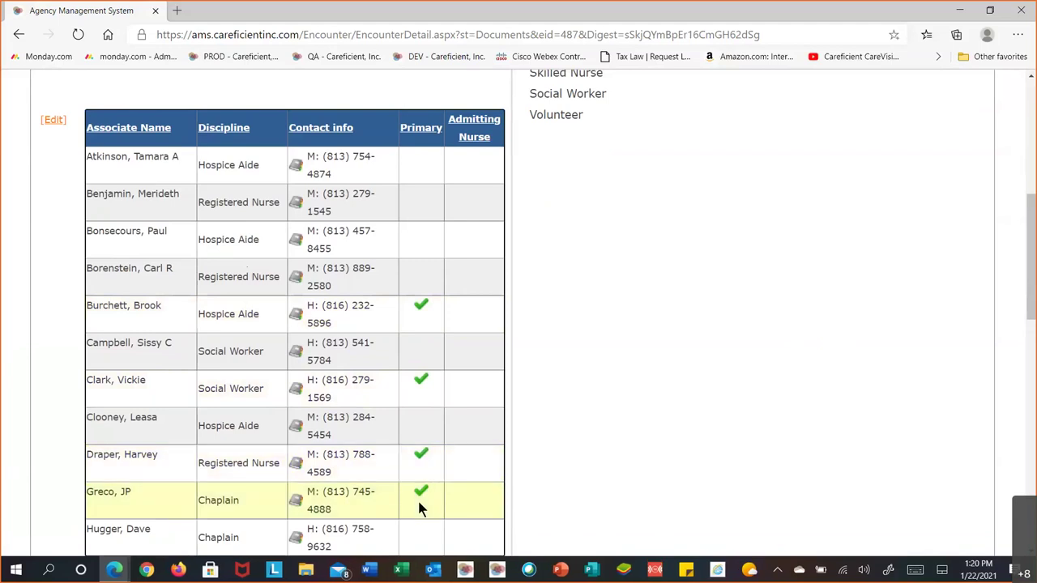
Edit the clinical team's associates, sorting by discipline and browsing for a registered nurse
left_click(54, 120)
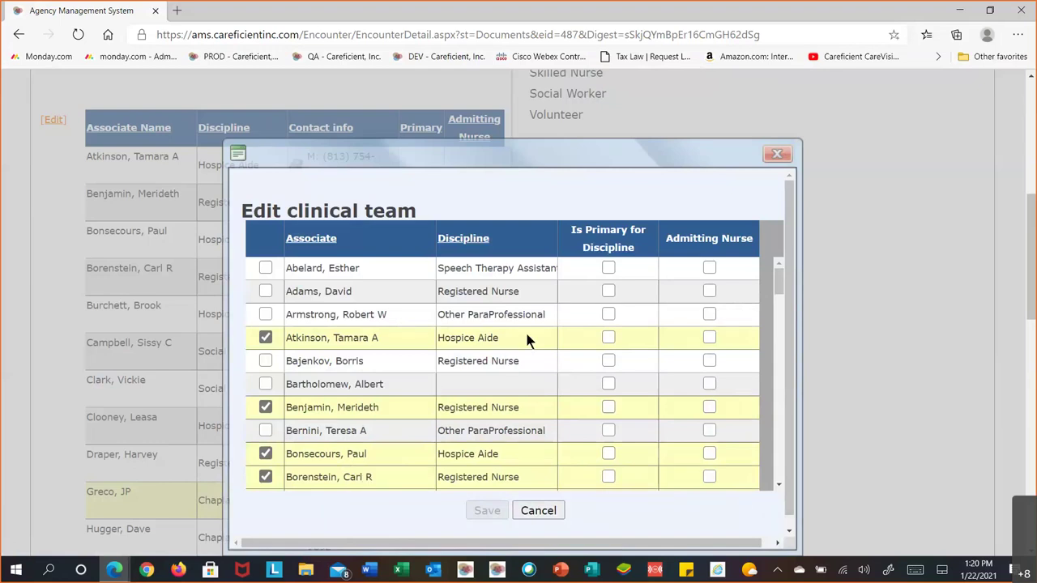
left_click(467, 240)
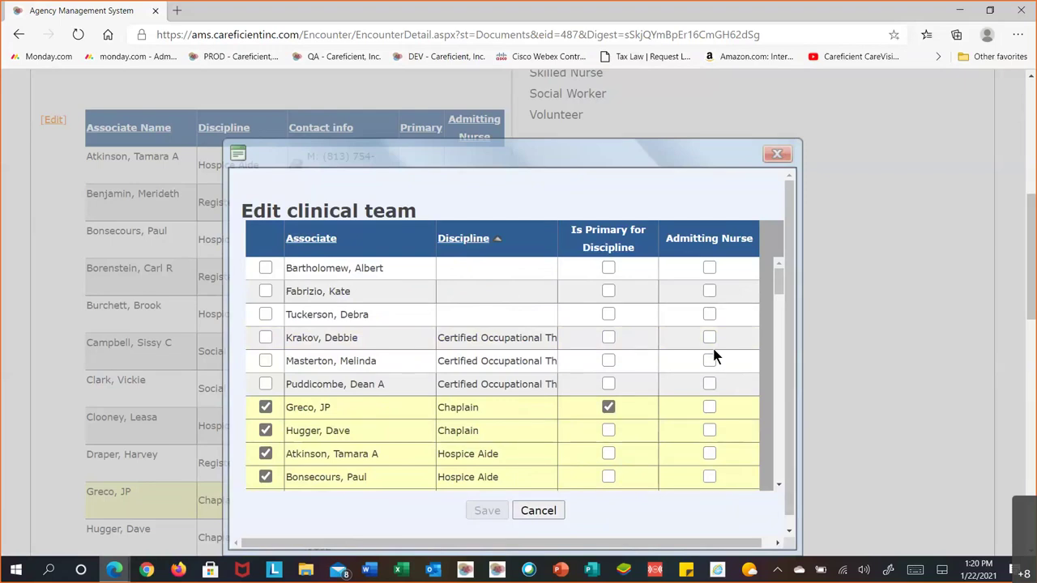
scroll(653, 343, "up", 2)
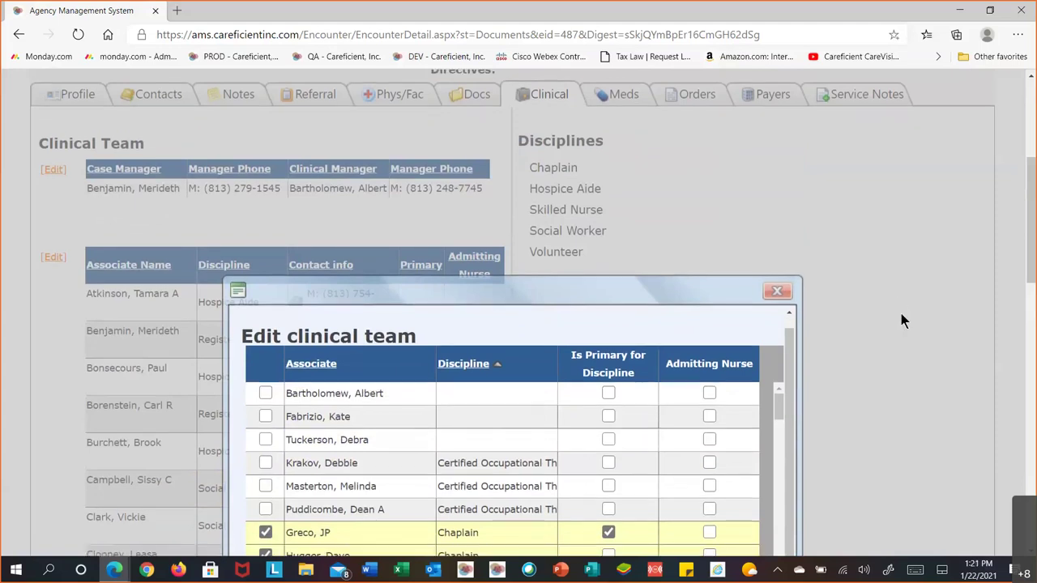
scroll(899, 311, "down", 4)
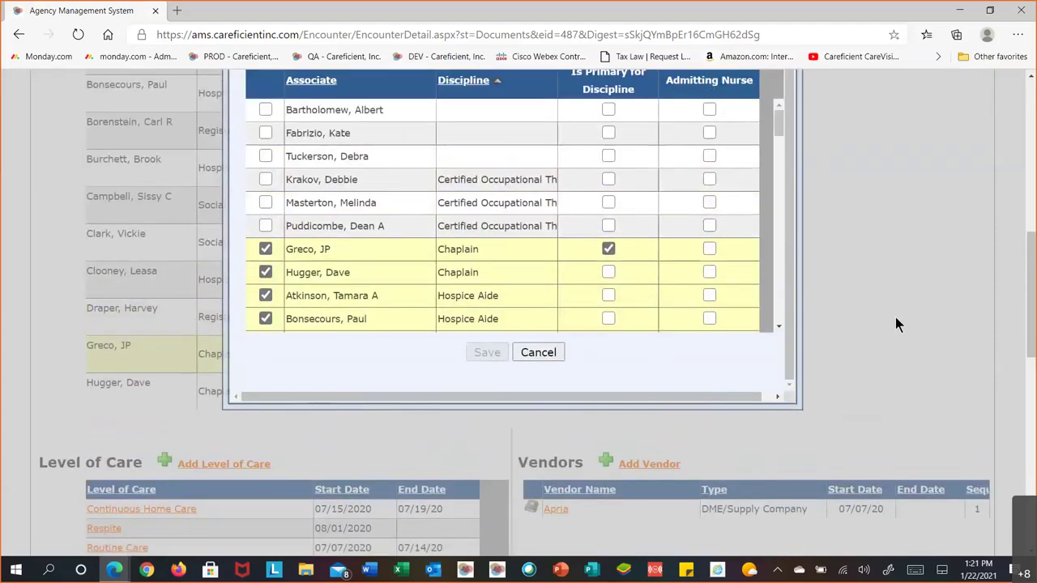
scroll(888, 325, "up", 2)
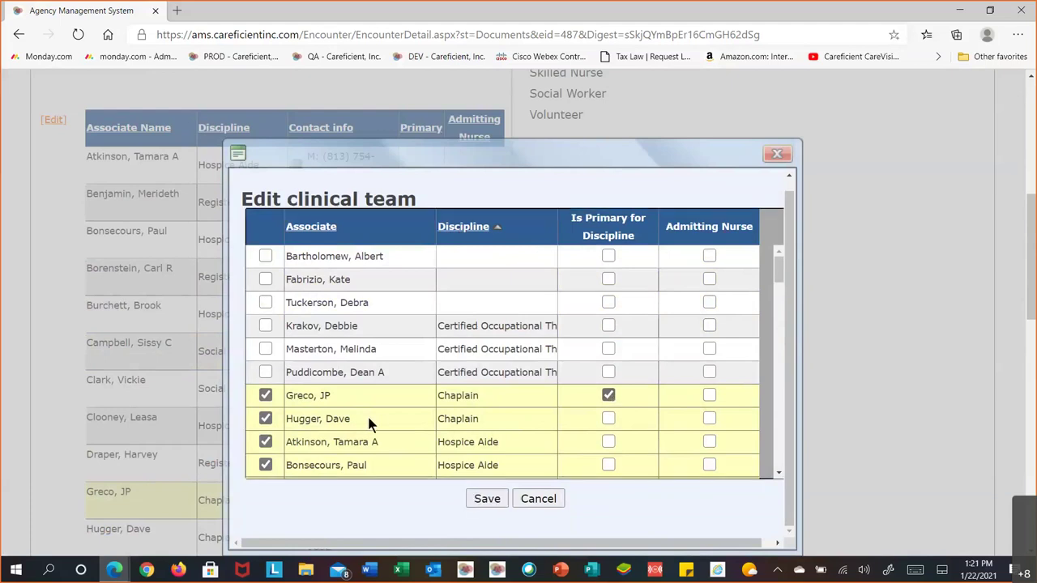
scroll(469, 417, "down", 1)
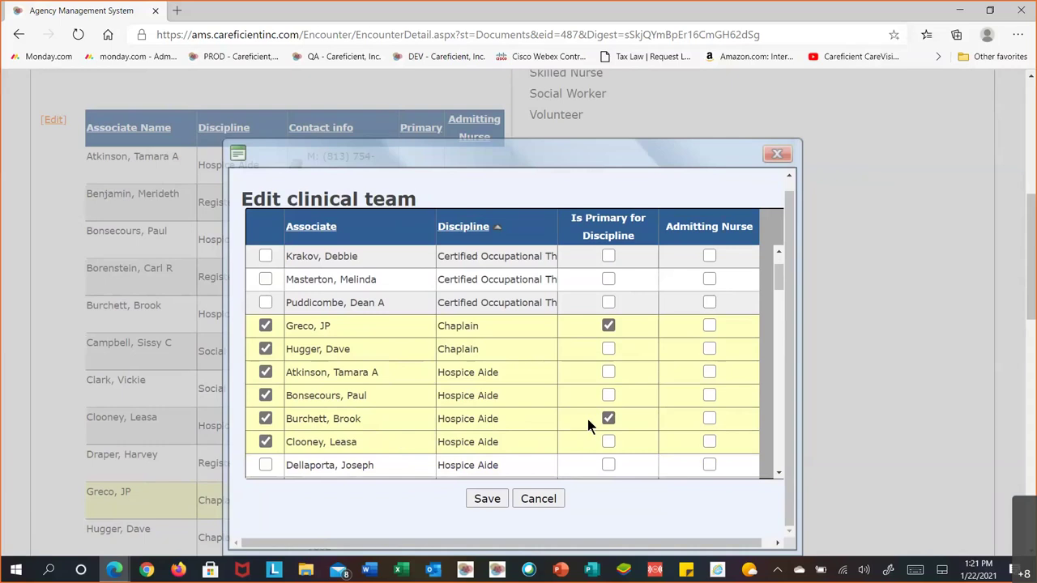
scroll(588, 418, "down", 1)
scroll(588, 419, "down", 6)
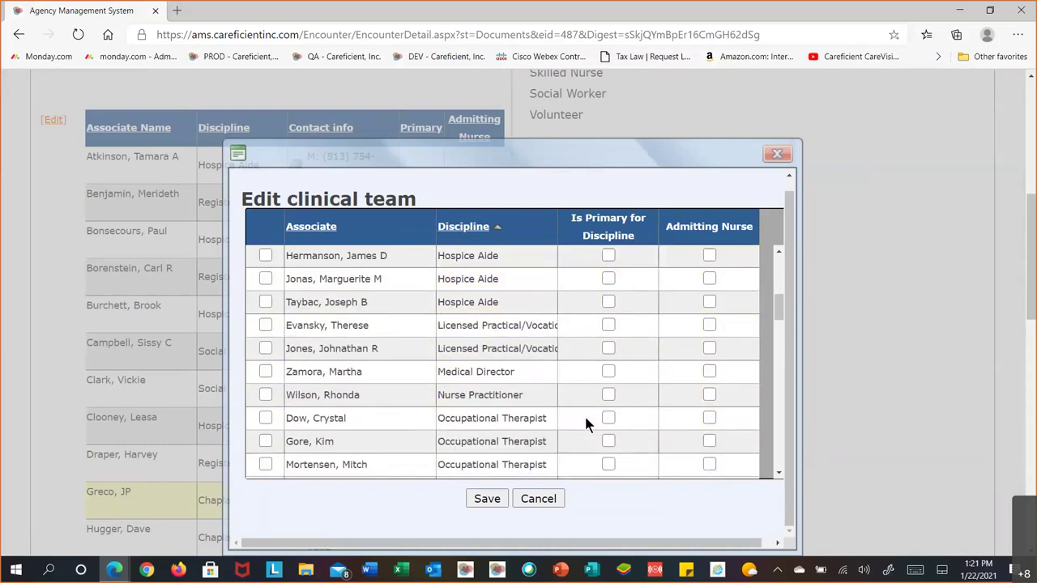
scroll(585, 412, "down", 5)
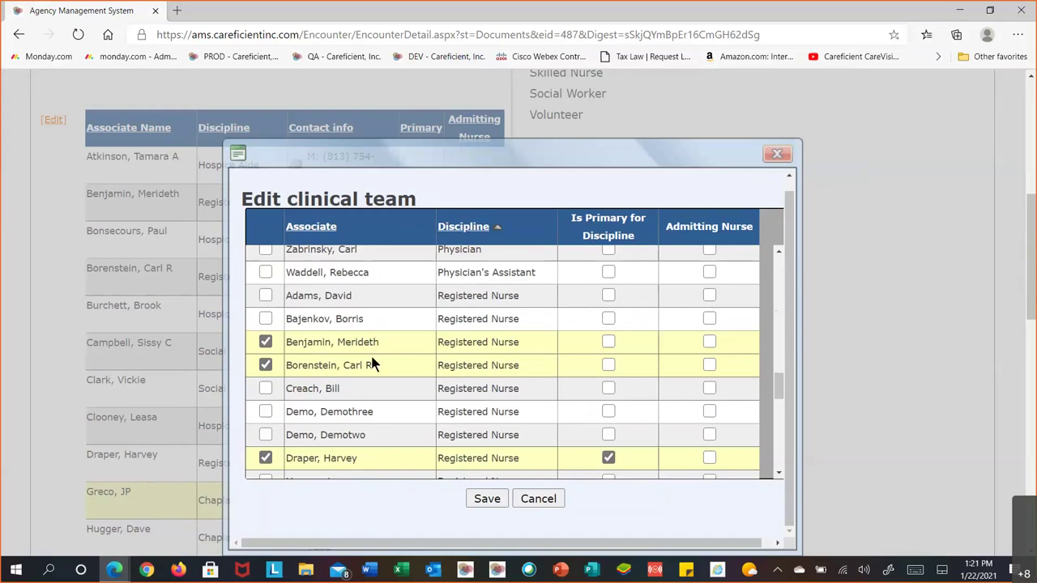
scroll(372, 365, "down", 1)
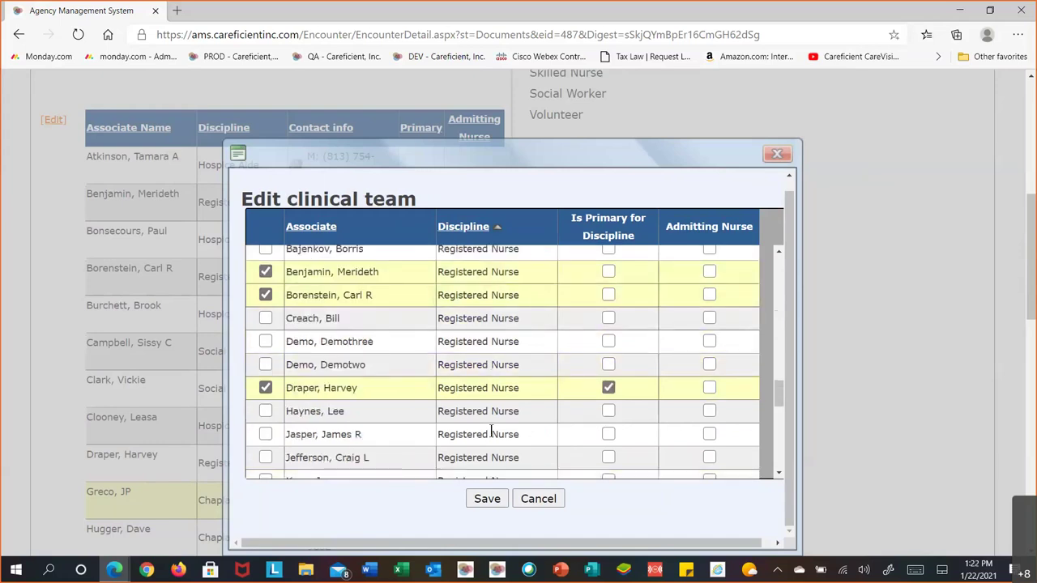
scroll(524, 399, "down", 1)
scroll(523, 392, "down", 1)
scroll(625, 432, "up", 2)
scroll(660, 324, "up", 2)
scroll(662, 327, "down", 2)
Add the registered nurse as the Admitting Nurse and save the clinical team
left_click(266, 317)
left_click(709, 317)
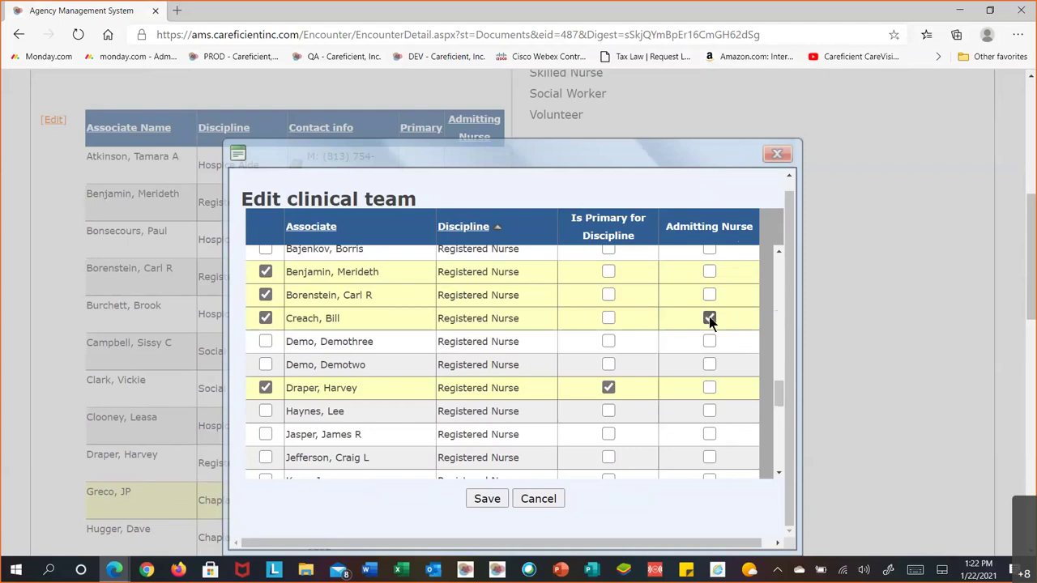
left_click(497, 503)
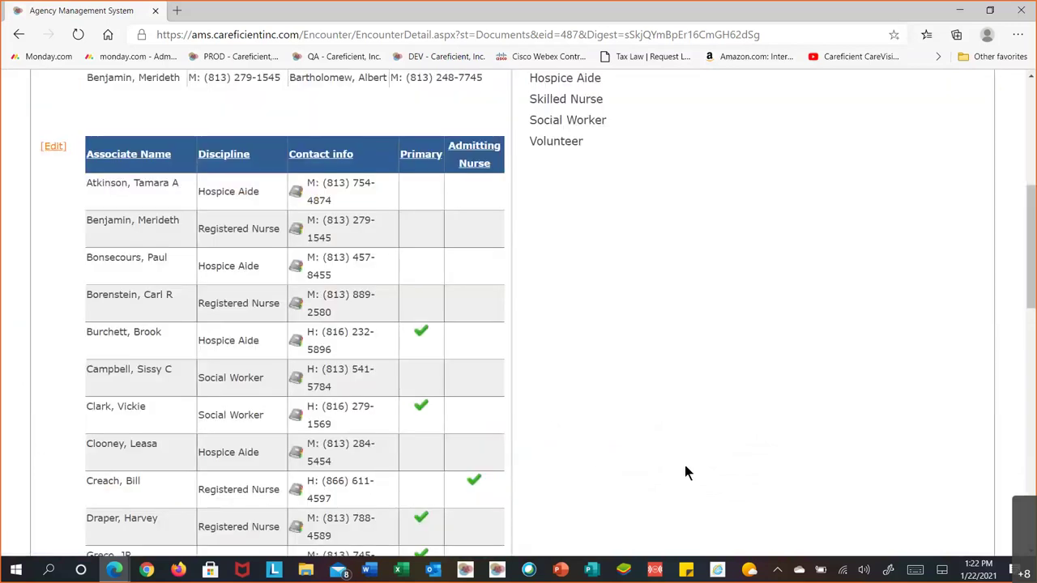
scroll(146, 291, "down", 4)
scroll(324, 300, "up", 2)
scroll(446, 304, "down", 1)
scroll(474, 307, "up", 1)
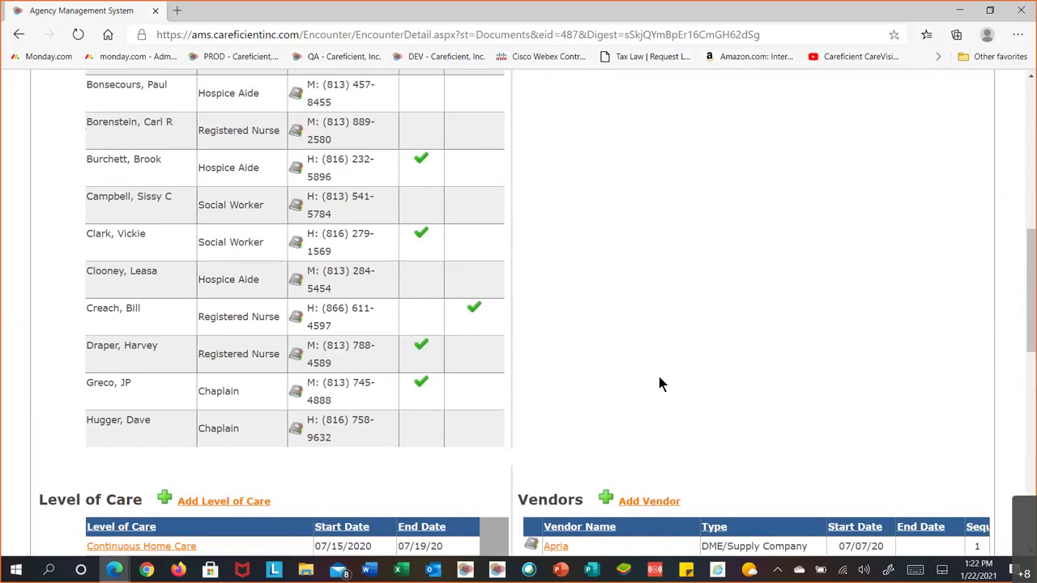
scroll(659, 379, "up", 3)
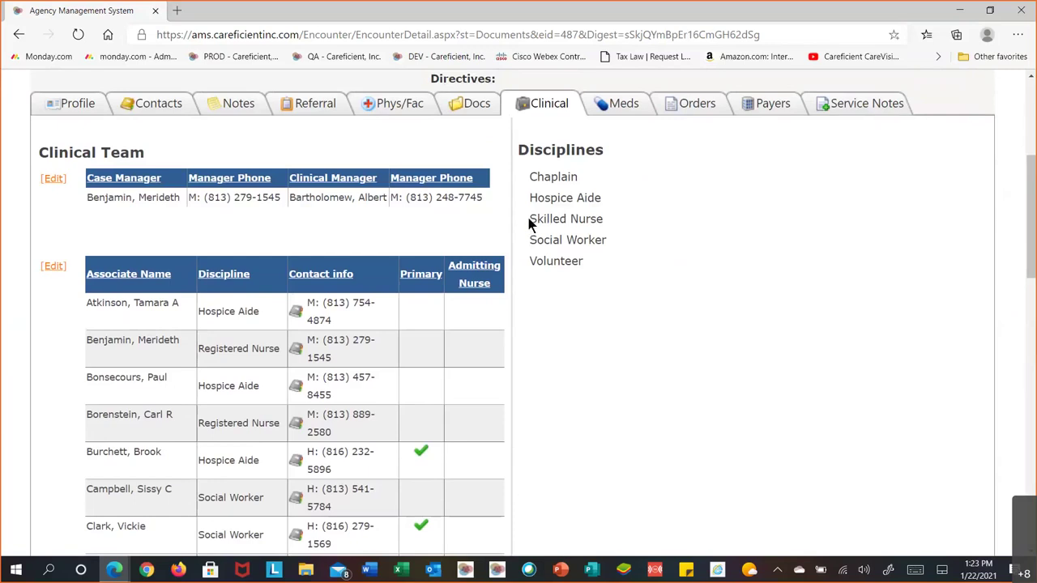
Highlight Skilled Nurse, then Hospice Aide through Social Worker, then all five disciplines
left_click_drag(530, 219, 601, 215)
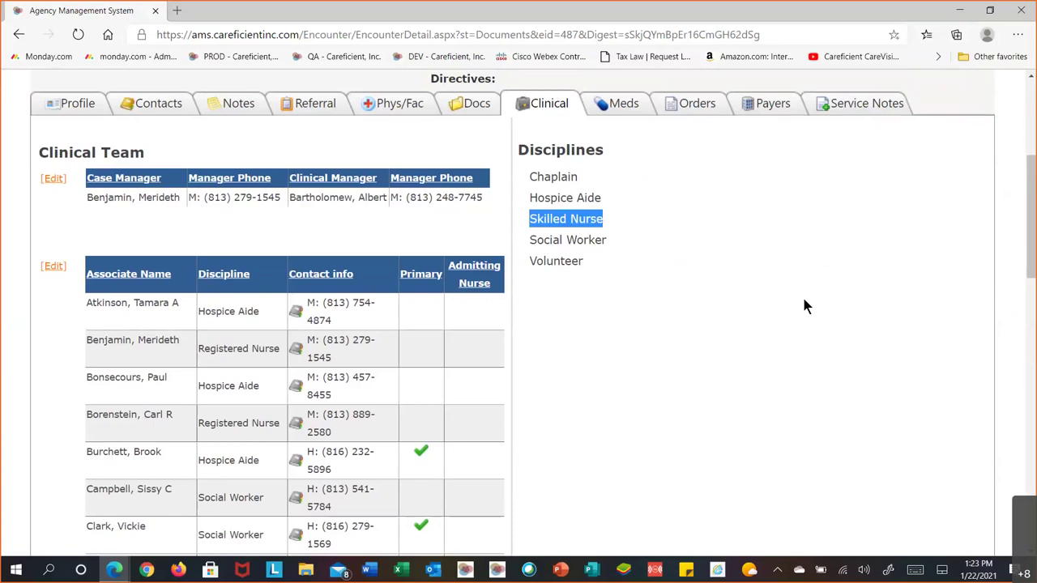
scroll(805, 306, "up", 2)
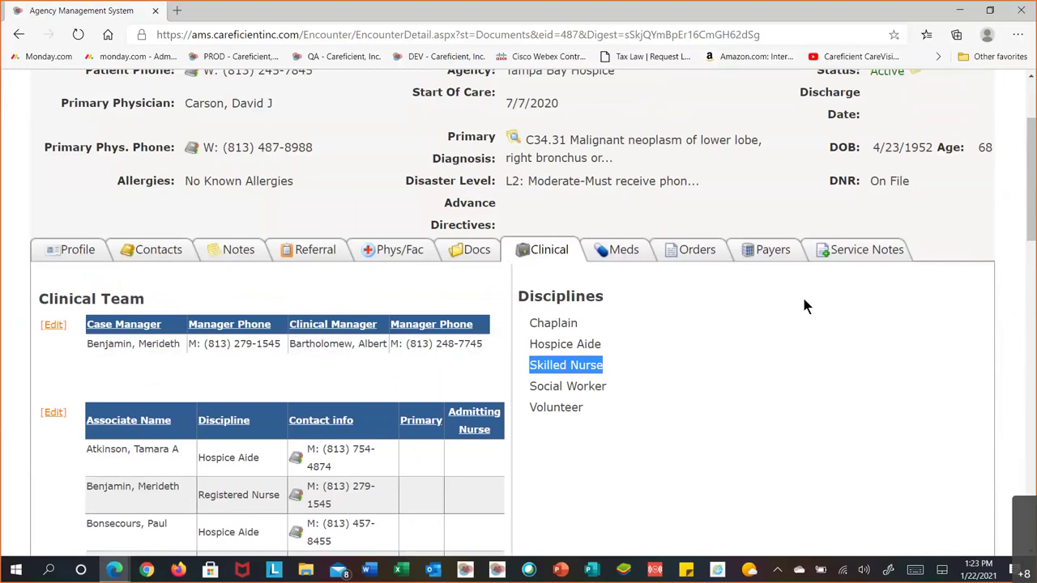
scroll(802, 303, "down", 1)
scroll(803, 303, "up", 1)
left_click_drag(530, 344, 614, 387)
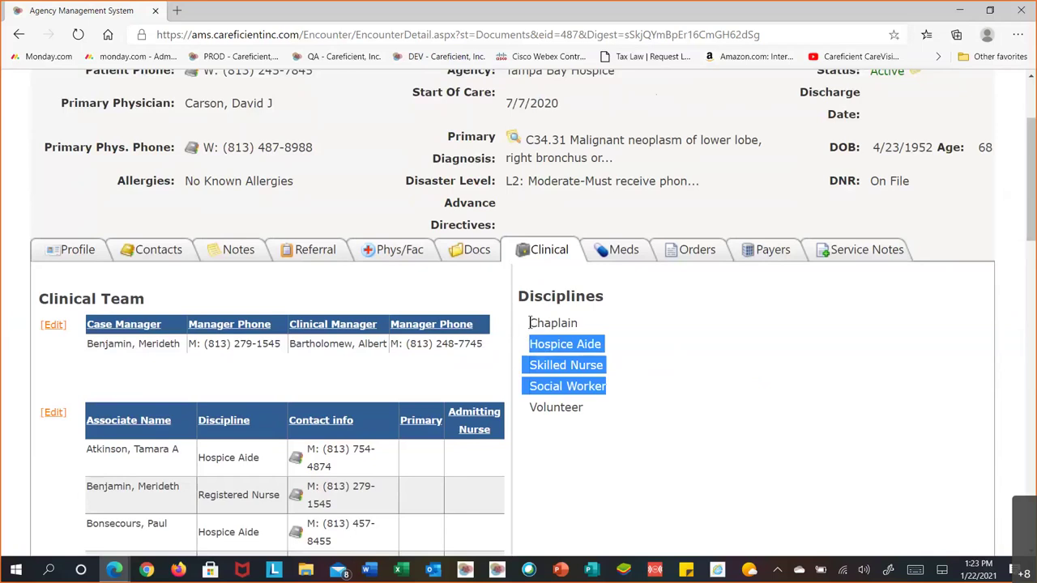
left_click_drag(530, 322, 641, 408)
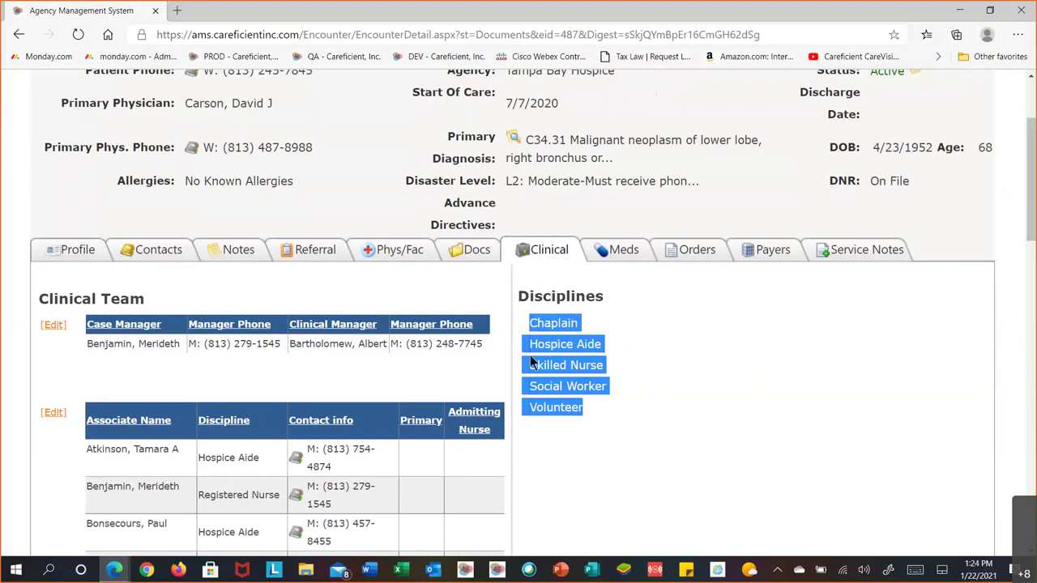
left_click(719, 414)
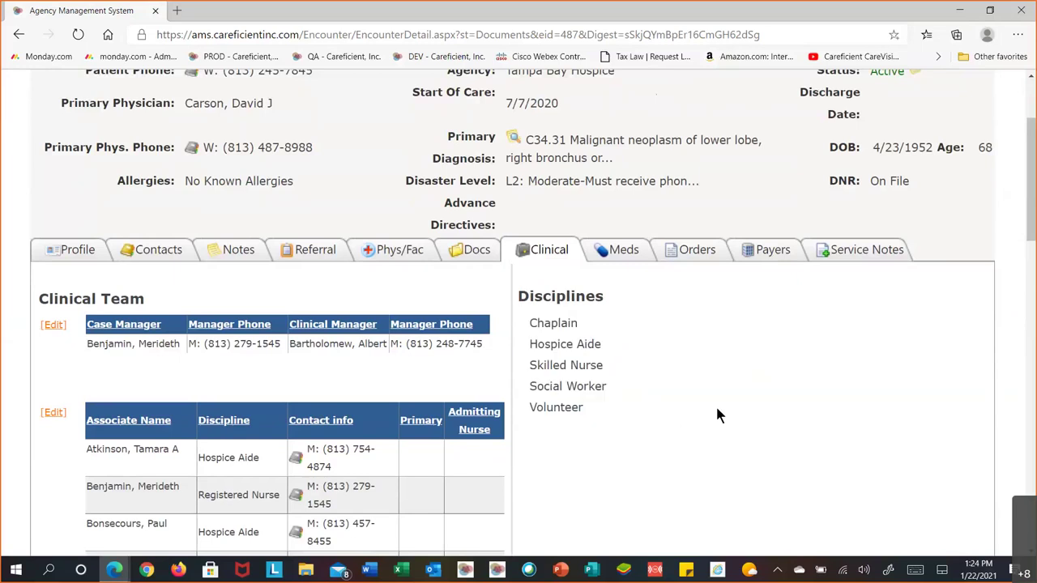
Highlight Hospice Aide through Social Worker, then scroll down toward Level of Care and Advance Directives
left_click_drag(530, 366, 589, 371)
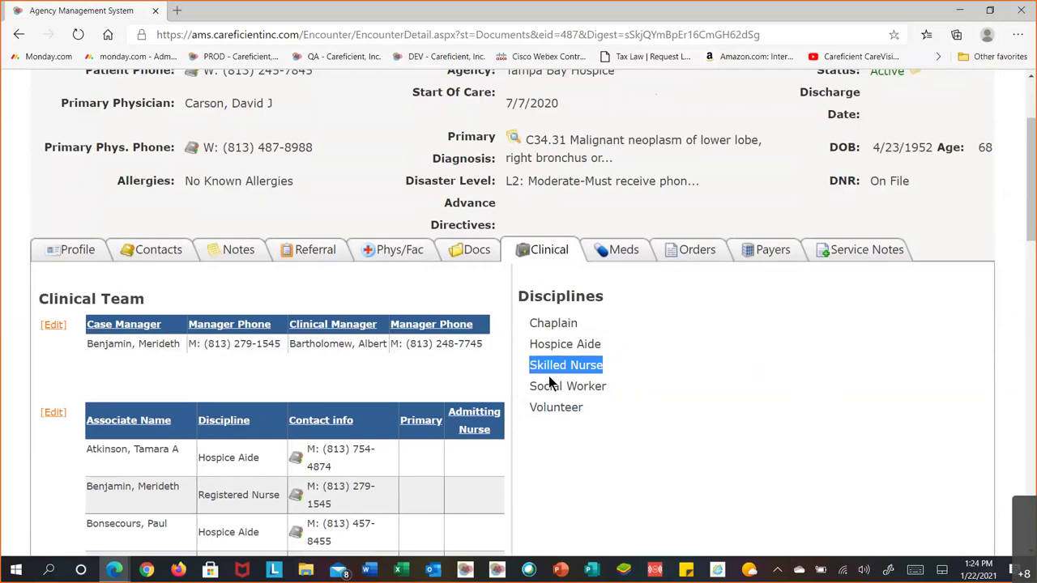
left_click(536, 345)
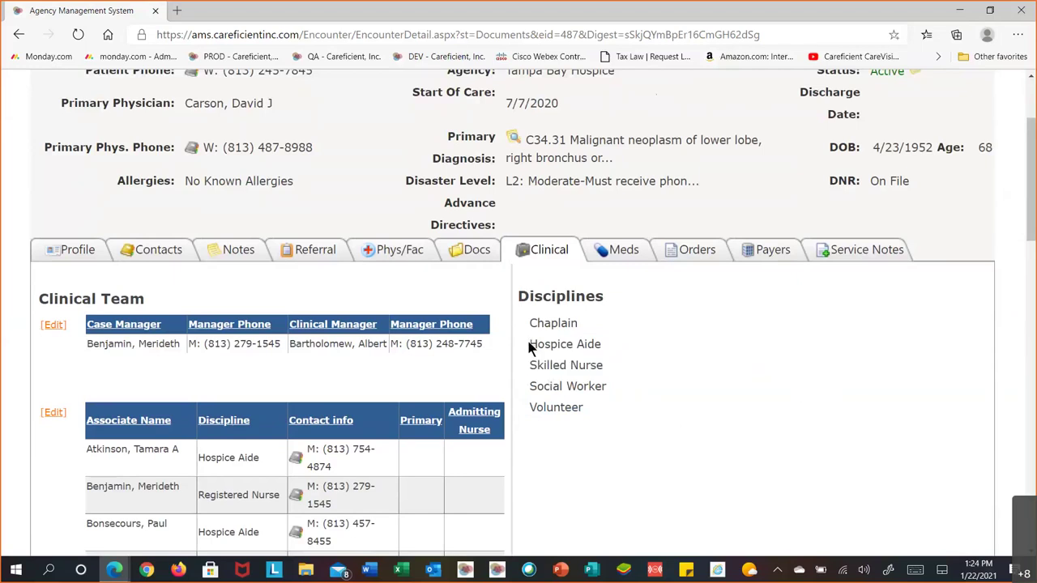
left_click_drag(537, 345, 606, 387)
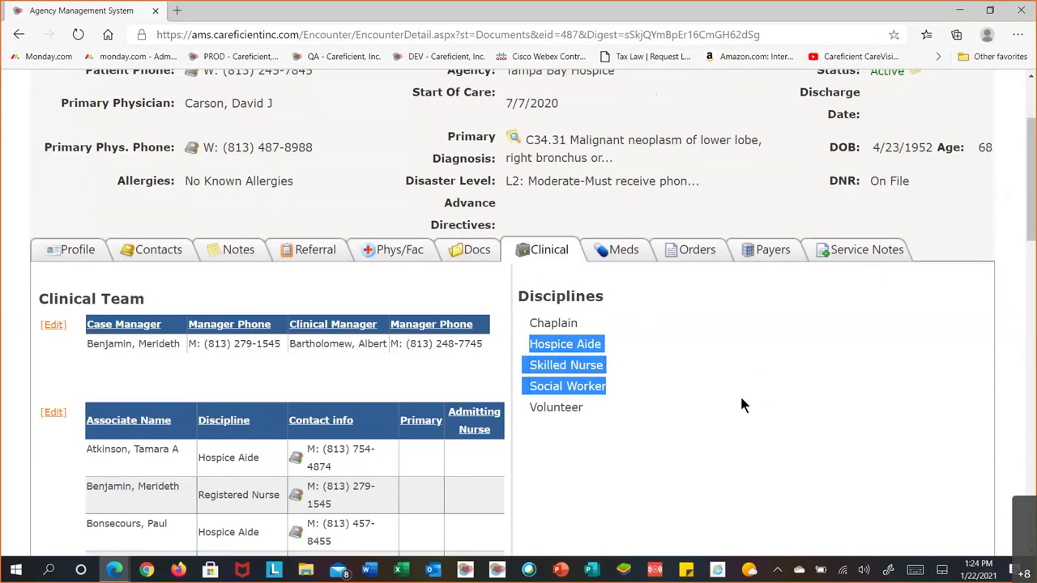
scroll(739, 396, "down", 2)
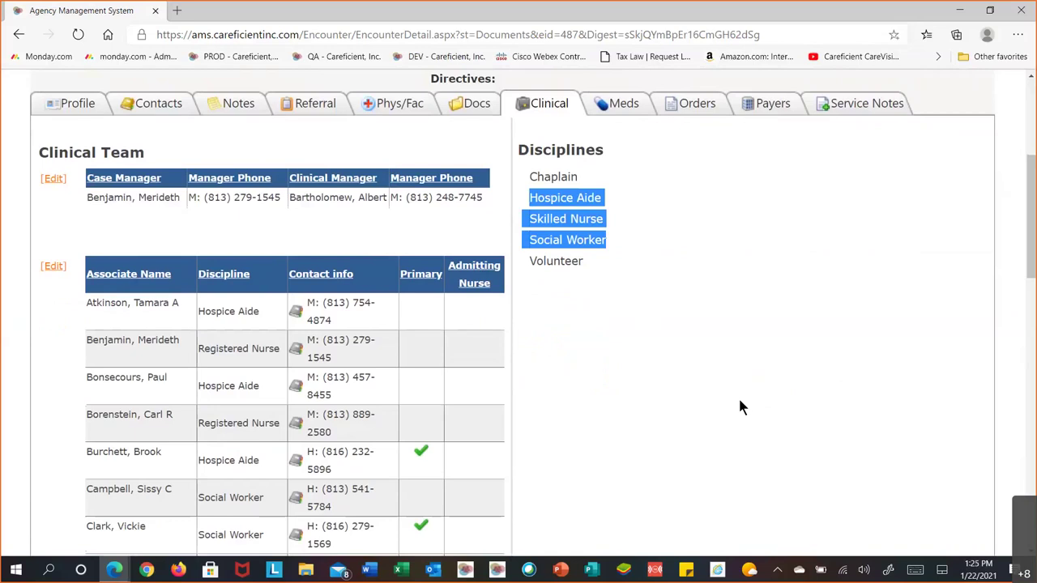
scroll(739, 402, "down", 7)
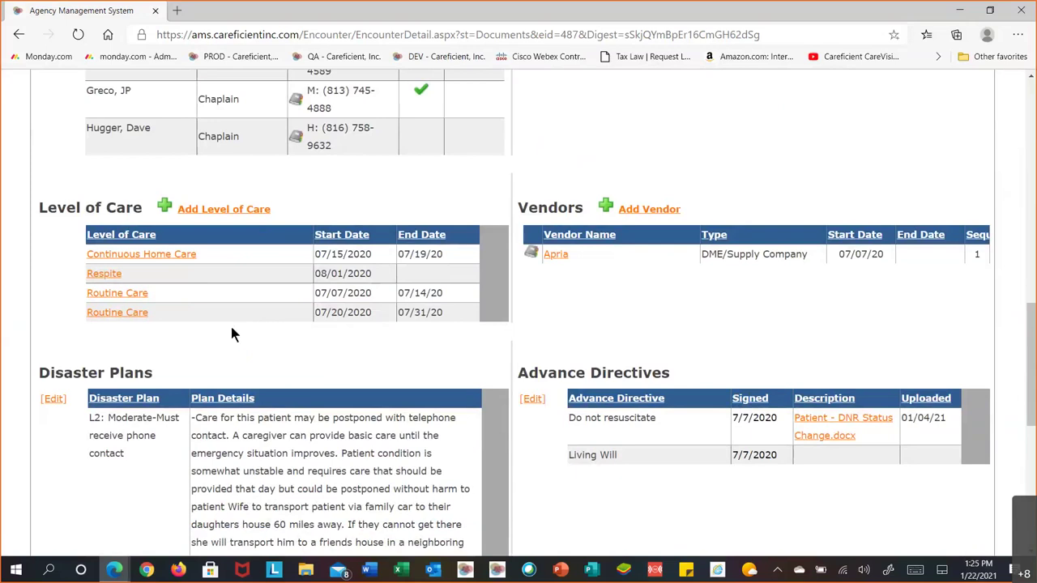
Select the start of care date, then scroll through Consent, DME and Vaccines and back
scroll(243, 304, "up", 1)
scroll(340, 271, "up", 5)
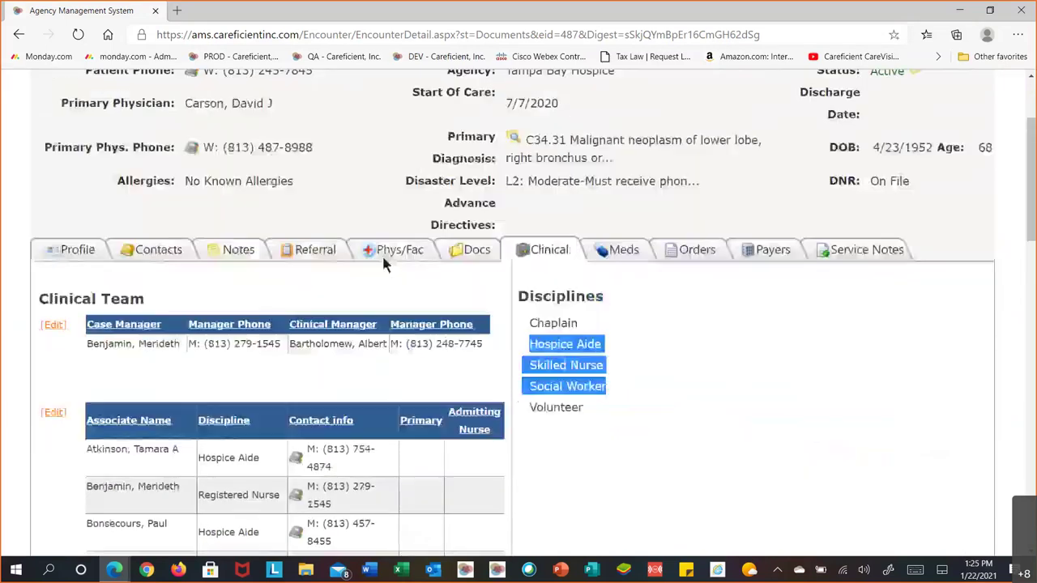
scroll(382, 253, "up", 2)
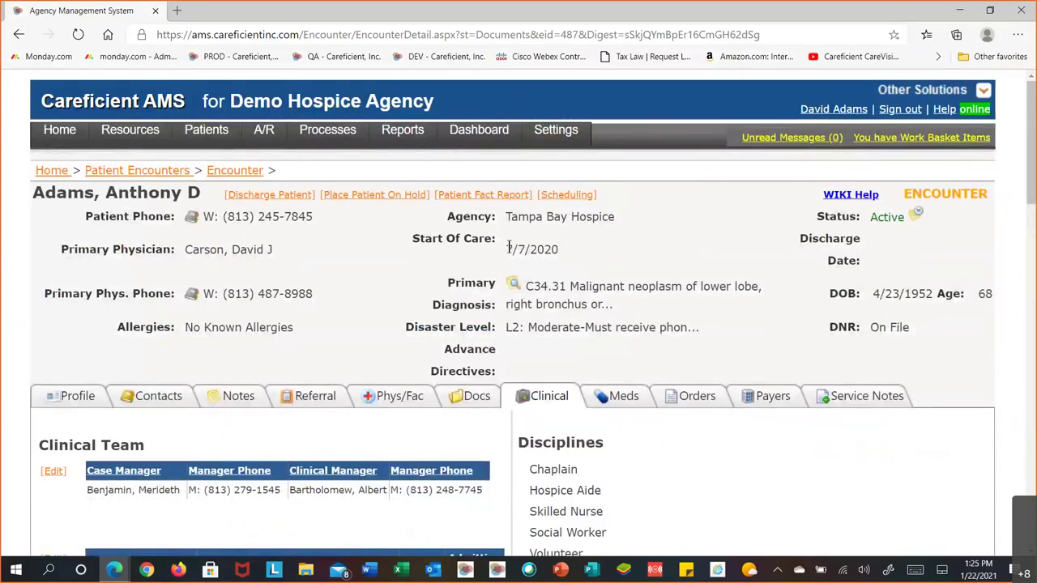
triple_click(567, 249)
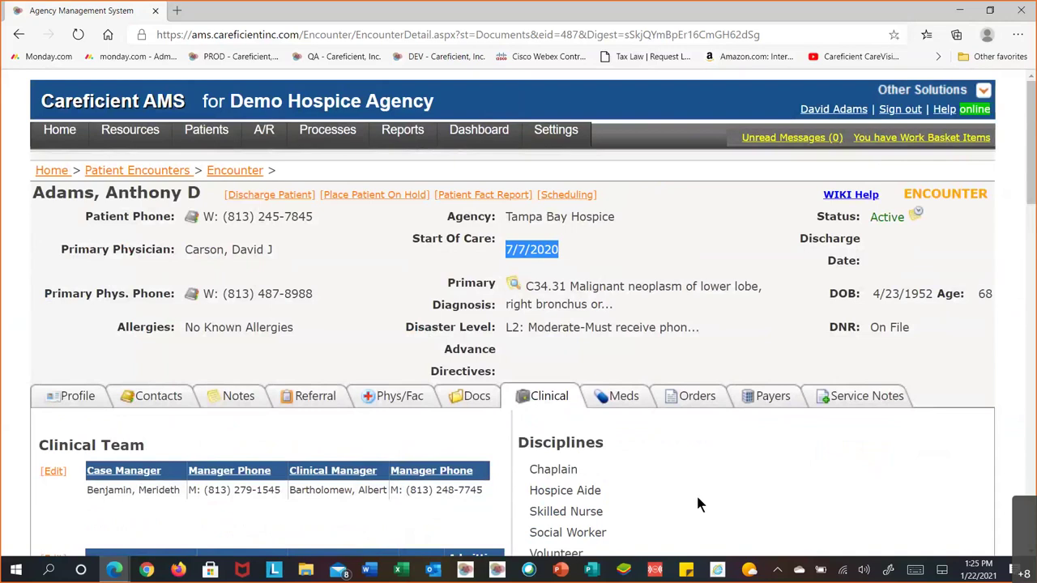
scroll(695, 491, "down", 15)
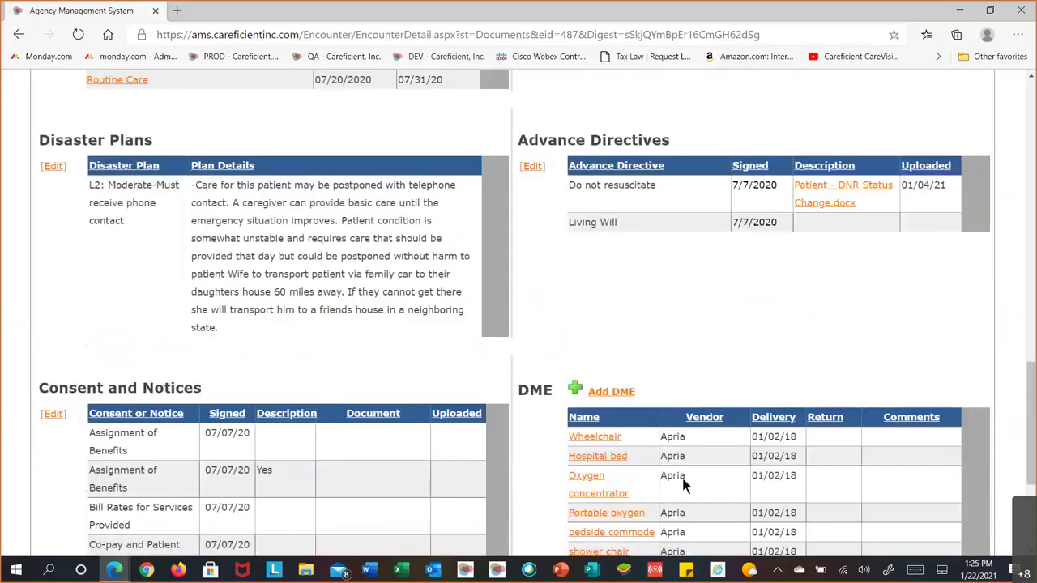
scroll(683, 485, "down", 3)
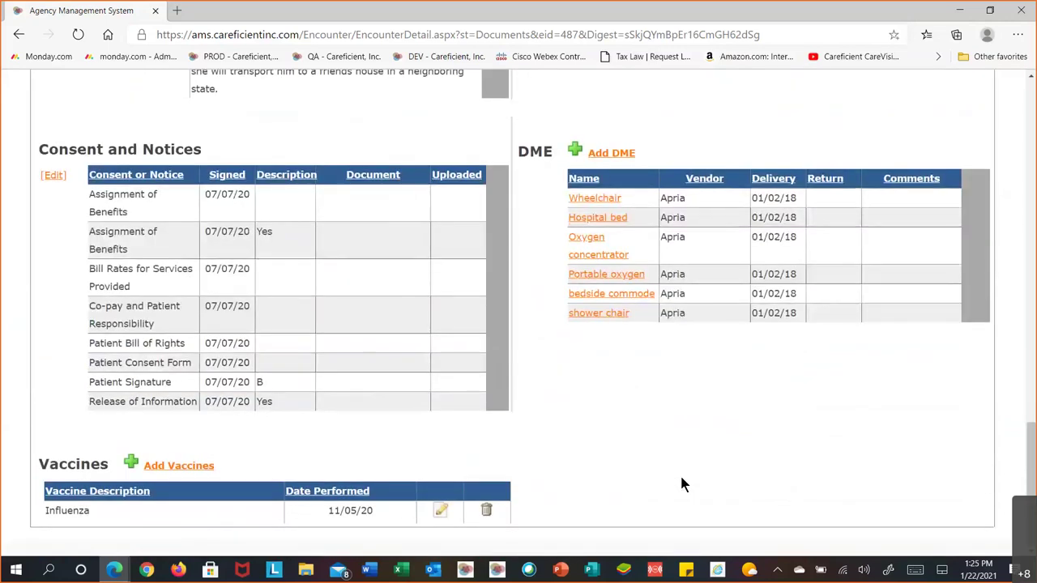
scroll(682, 484, "up", 6)
scroll(660, 476, "up", 1)
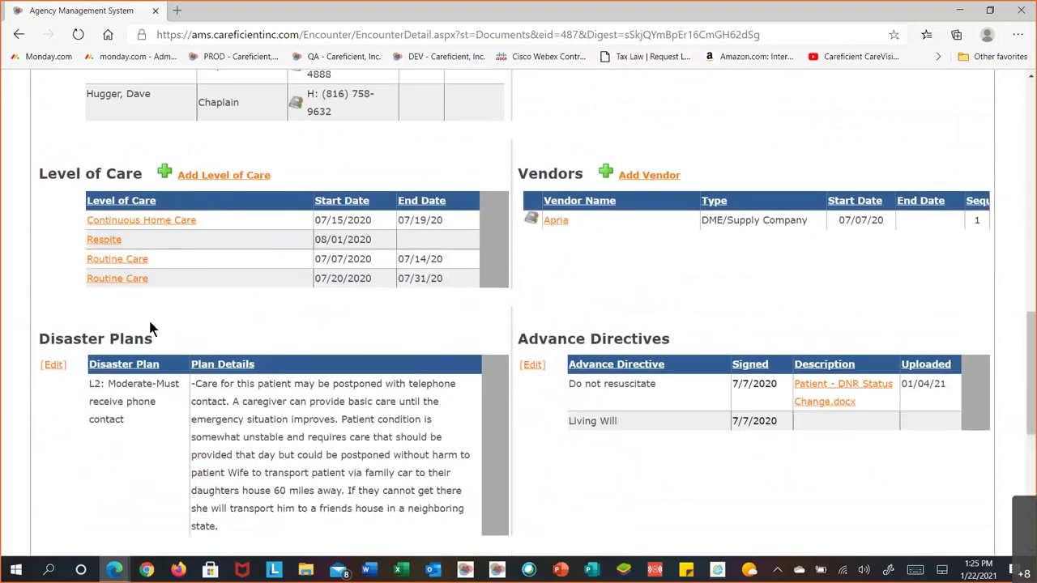
Select an entry in the Level of Care table
left_click(231, 262)
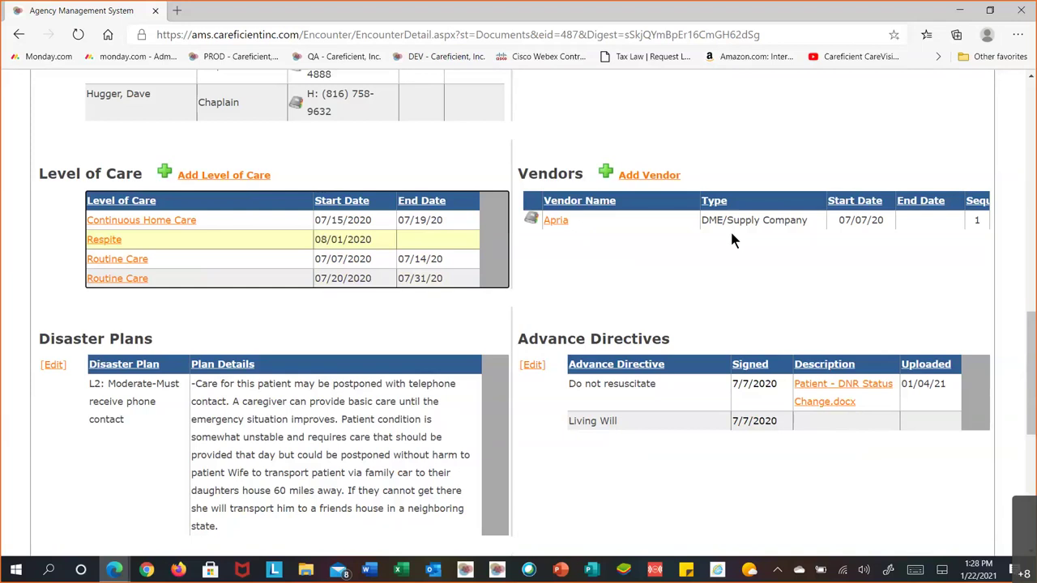
scroll(547, 393, "down", 2)
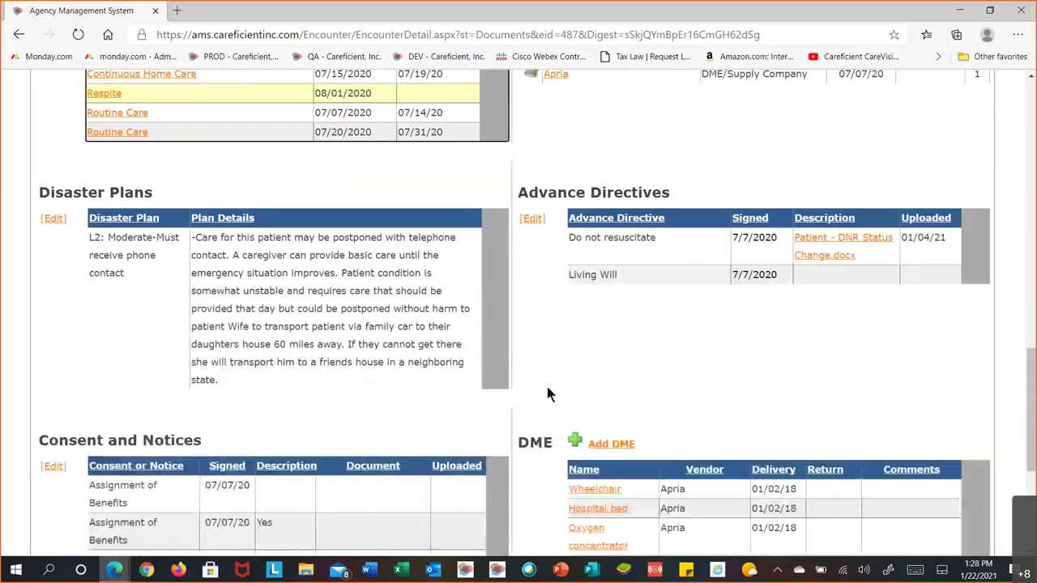
scroll(545, 383, "down", 1)
scroll(543, 382, "up", 1)
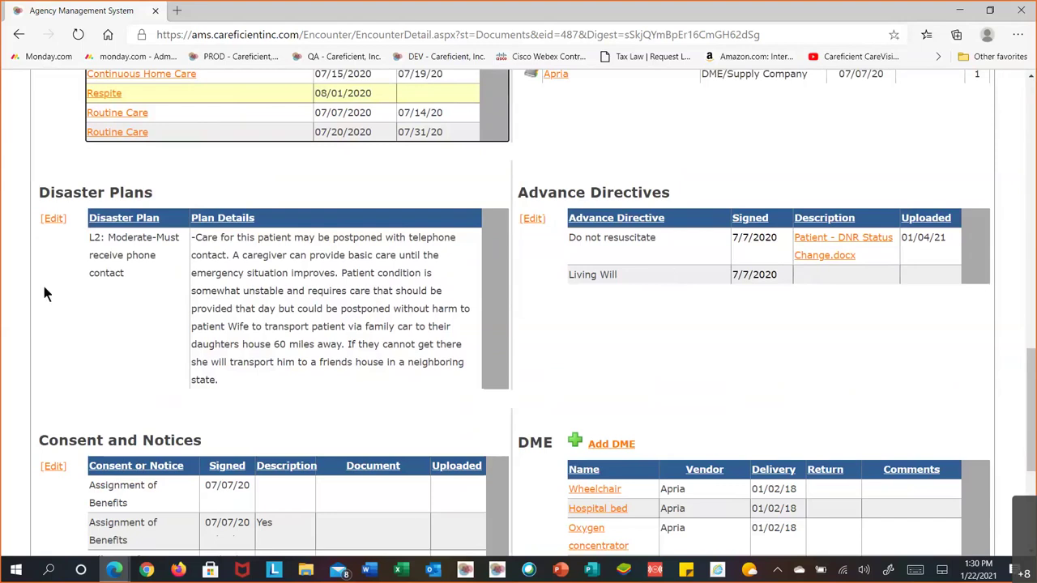
scroll(42, 287, "up", 2)
scroll(49, 259, "down", 2)
Edit the disaster plan, checking suggested text for the L1, L2 and L3 details, then save it
left_click(53, 220)
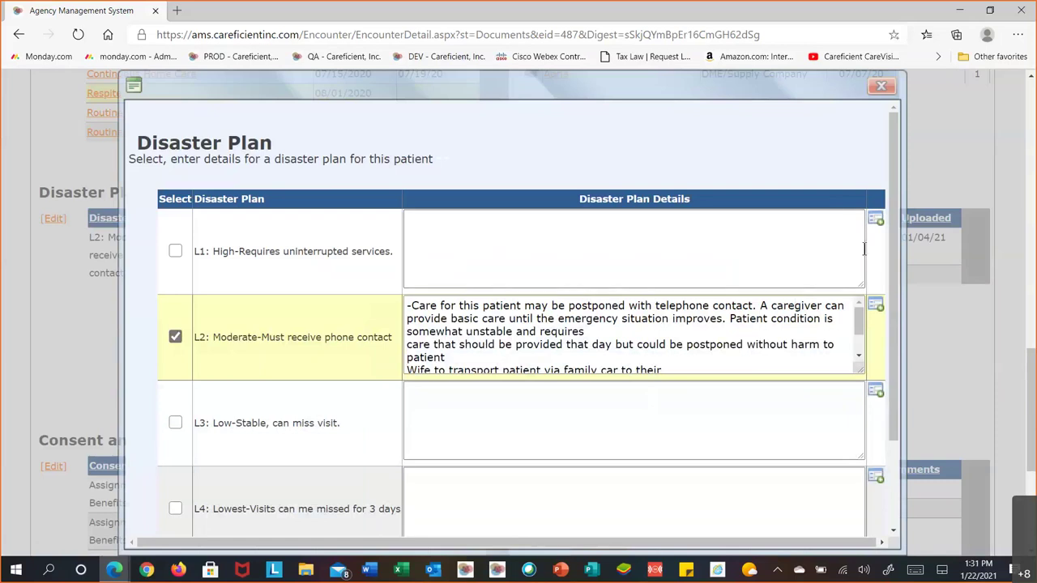
left_click(875, 220)
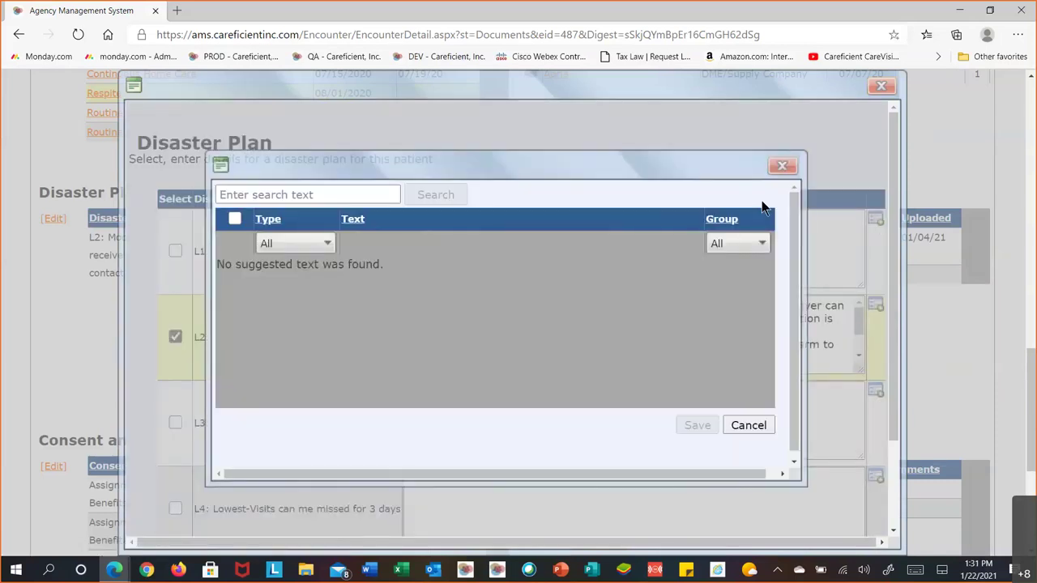
left_click(782, 170)
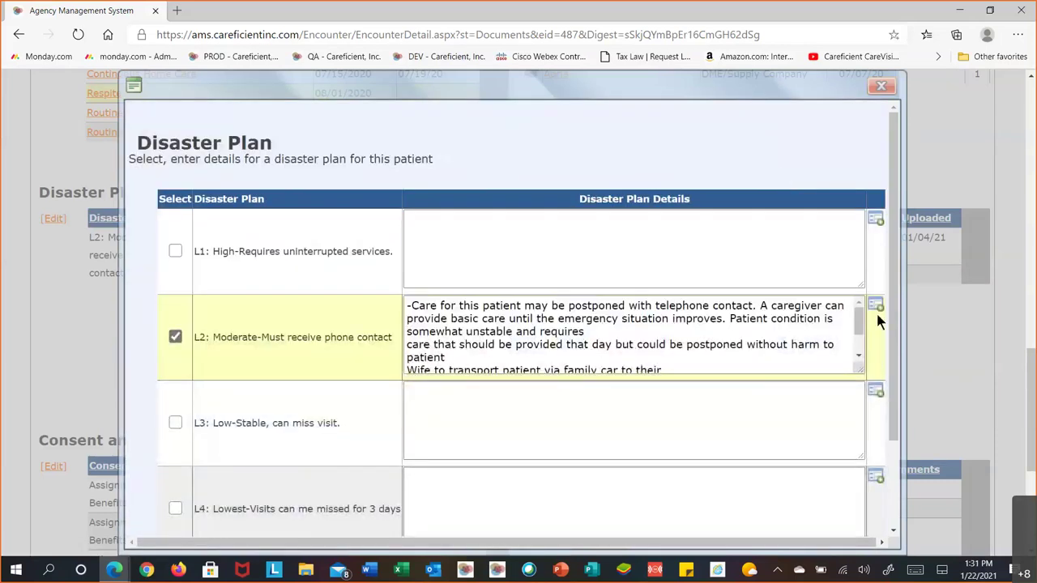
left_click(875, 306)
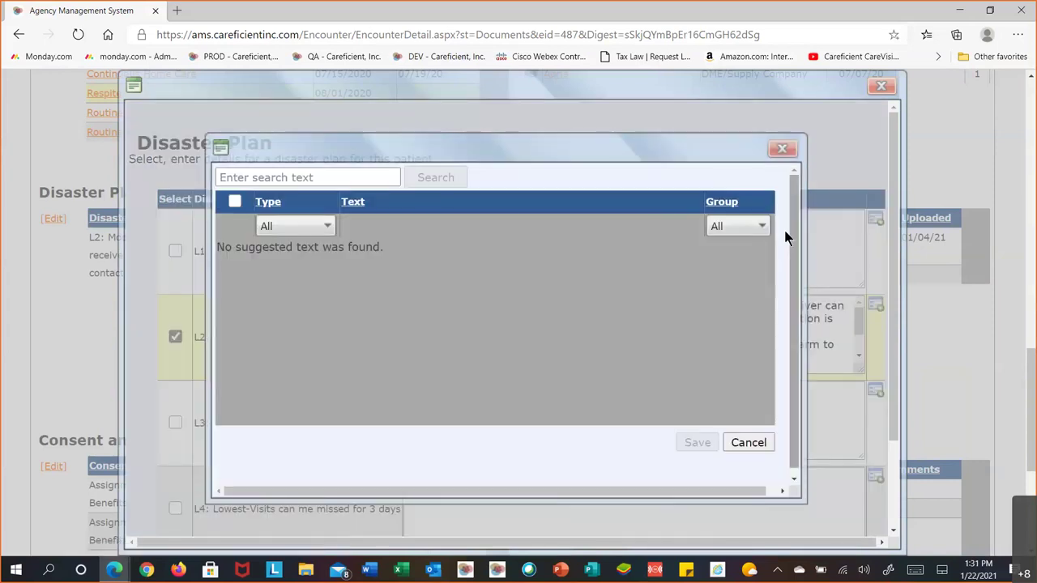
left_click(781, 151)
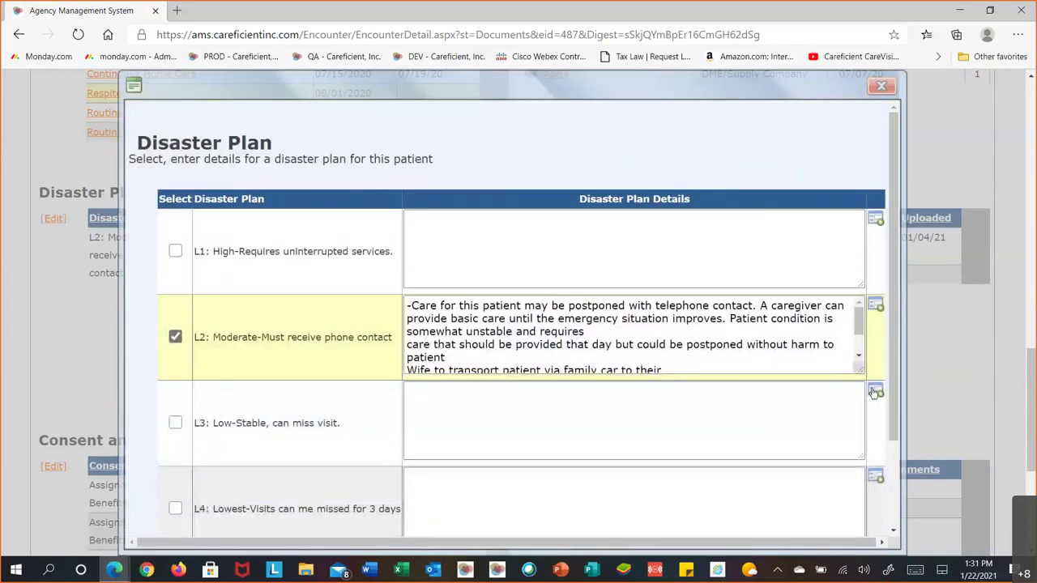
left_click(874, 391)
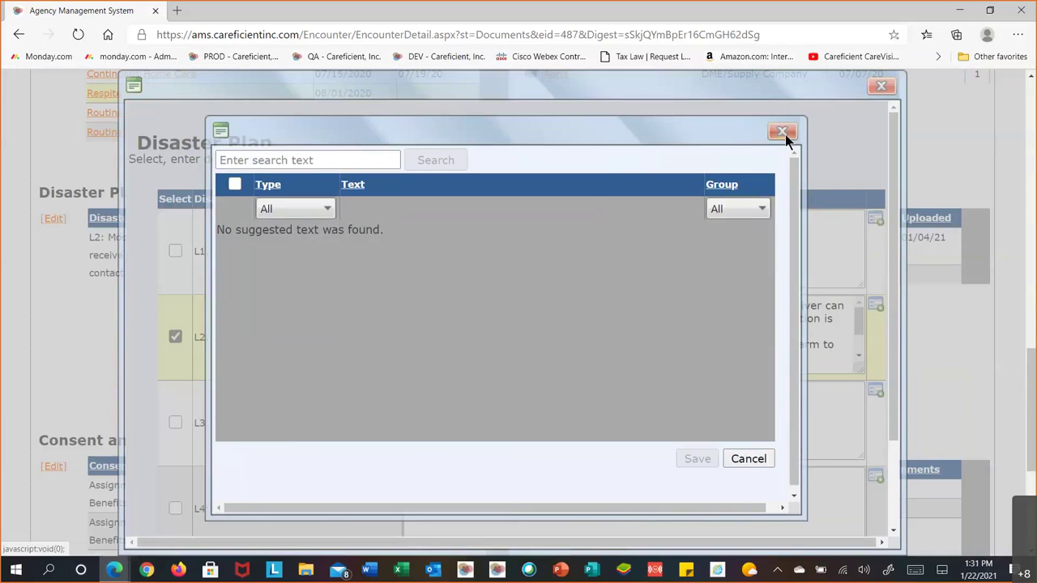
left_click(784, 134)
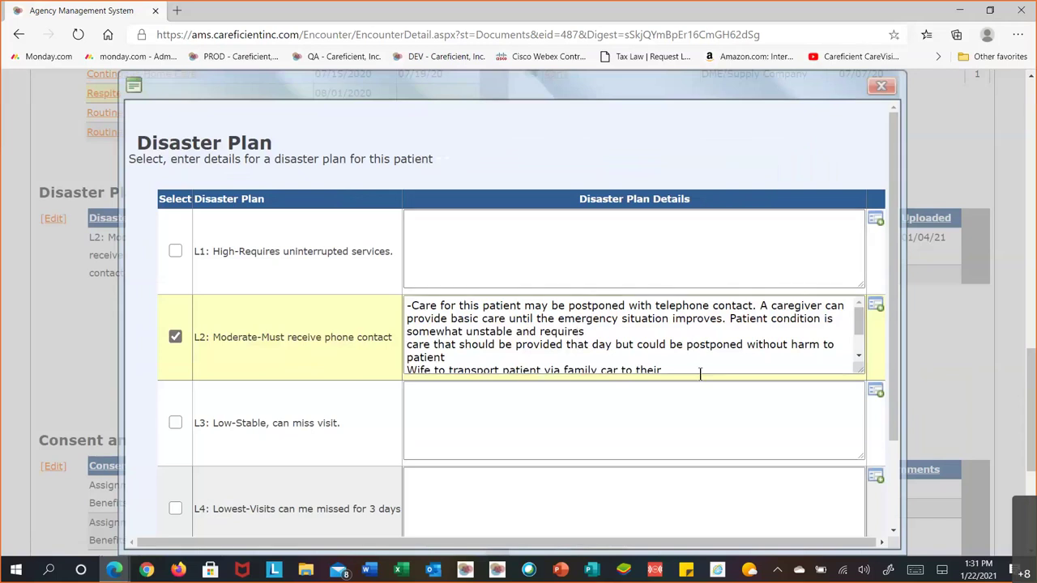
scroll(700, 373, "down", 2)
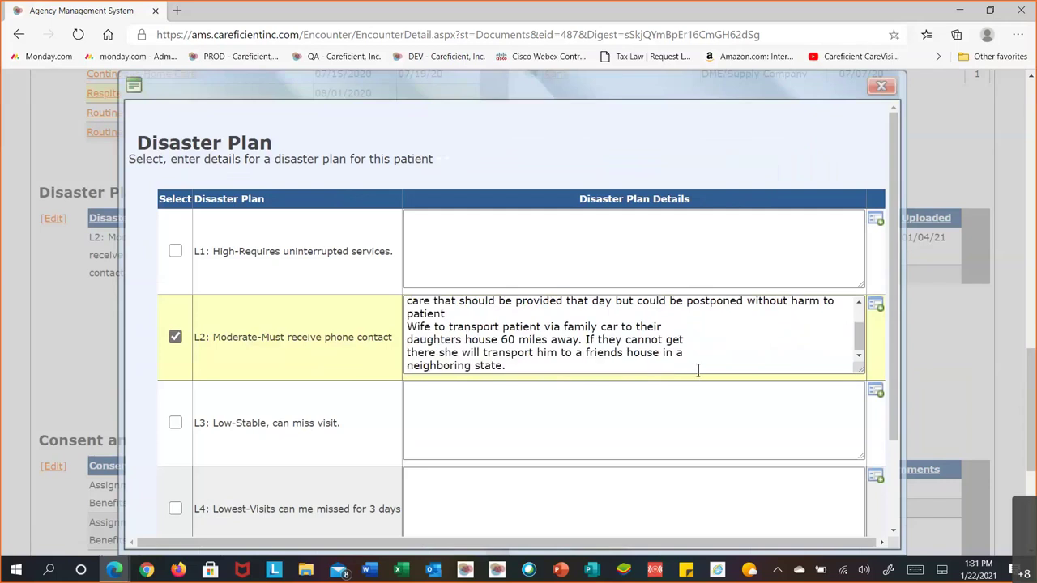
left_click(881, 86)
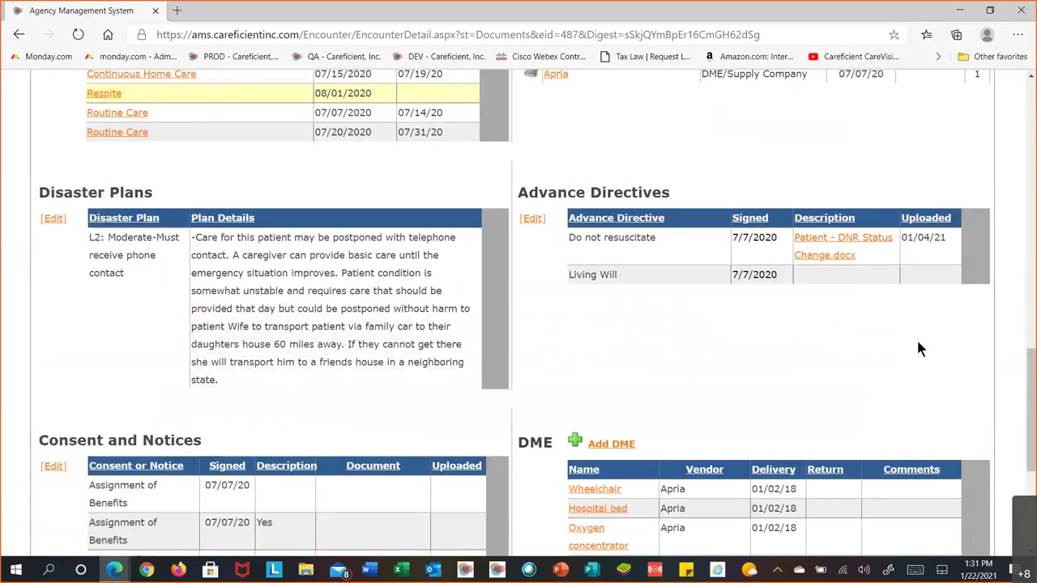
scroll(910, 356, "down", 1)
scroll(909, 356, "up", 1)
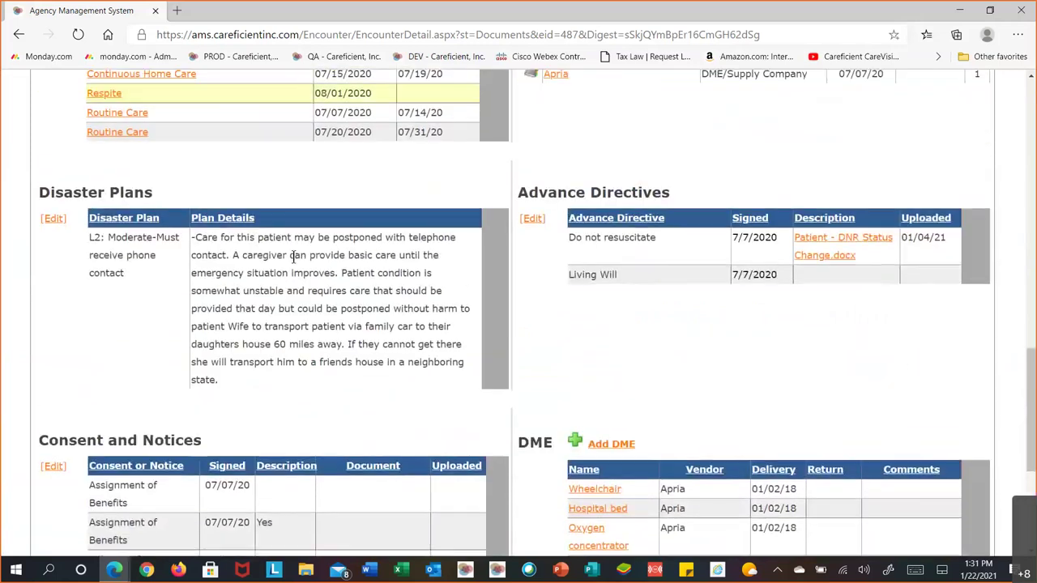
left_click(193, 233)
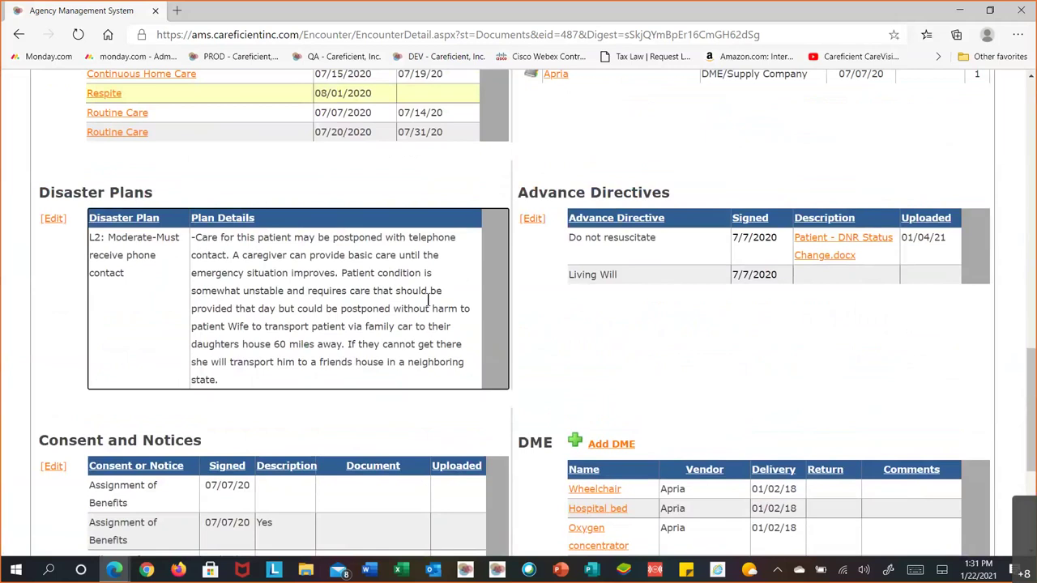
left_click(465, 375, "shift")
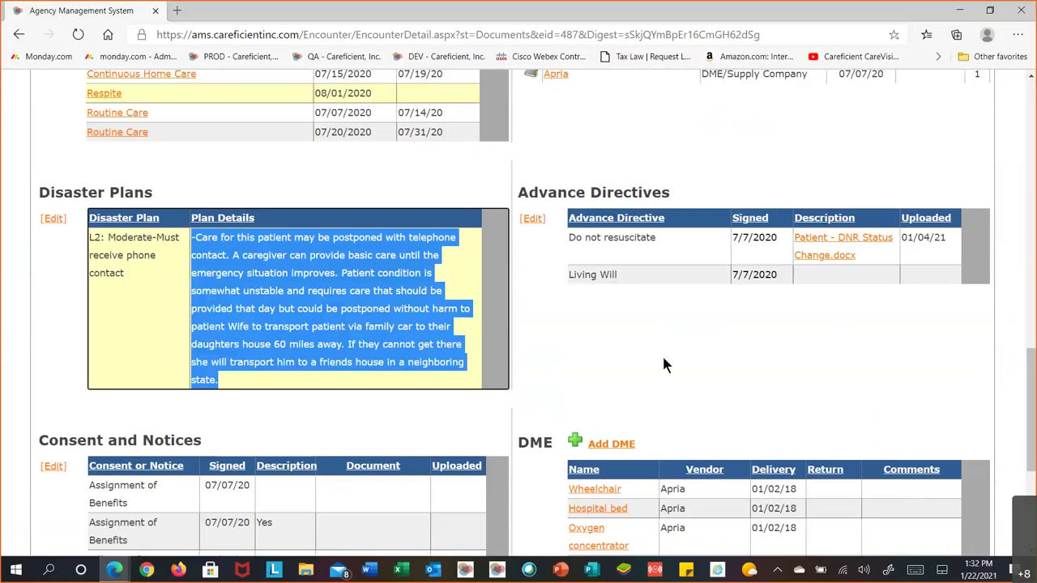
left_click(990, 372)
scroll(697, 302, "up", 1)
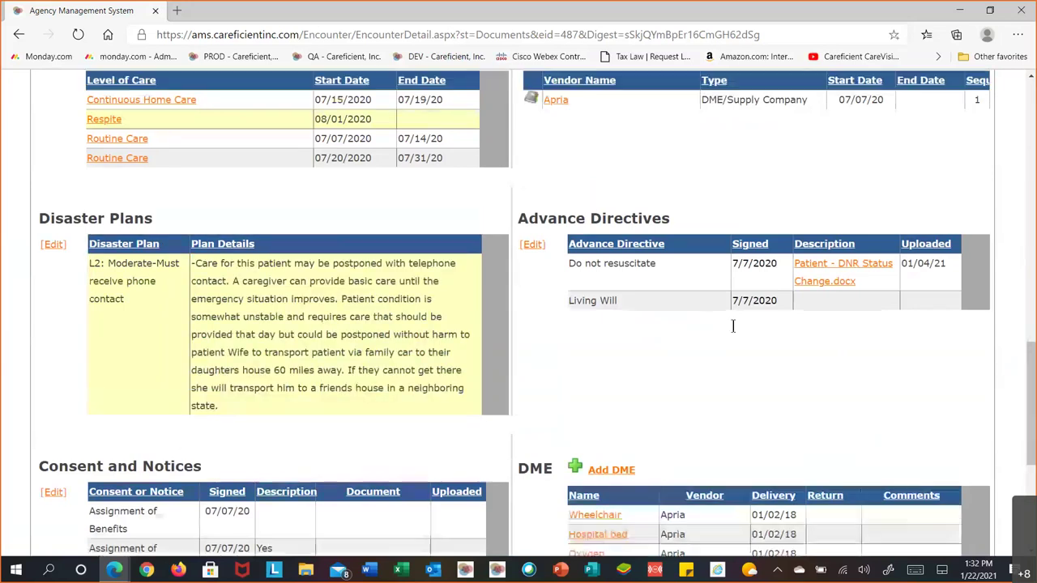
scroll(728, 328, "up", 7)
scroll(728, 333, "up", 6)
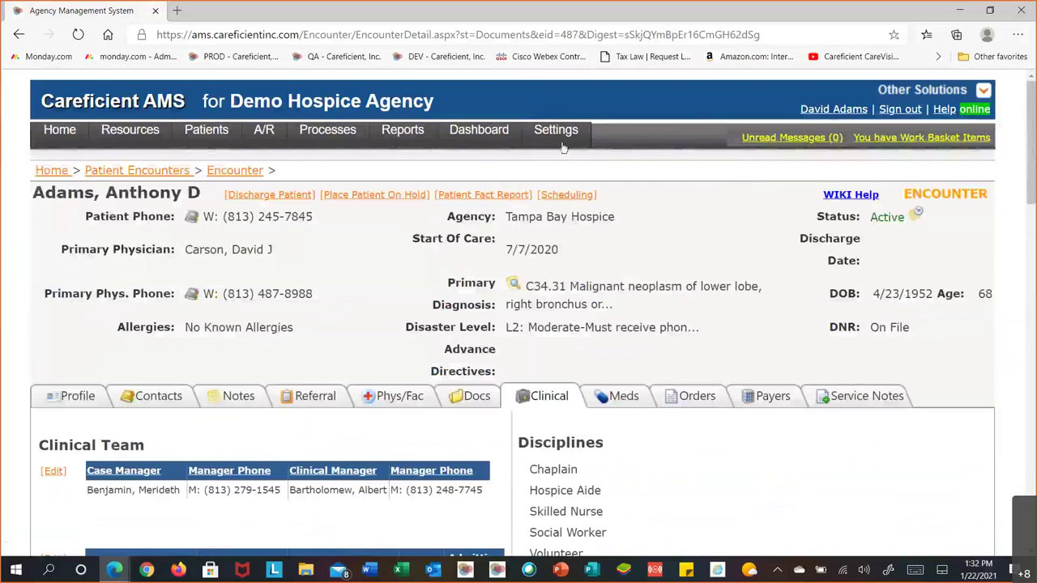
Browse Settings > Lookup Tables > Patient Support Tables, then dismiss the menus
mouse_move(557, 136)
mouse_move(679, 166)
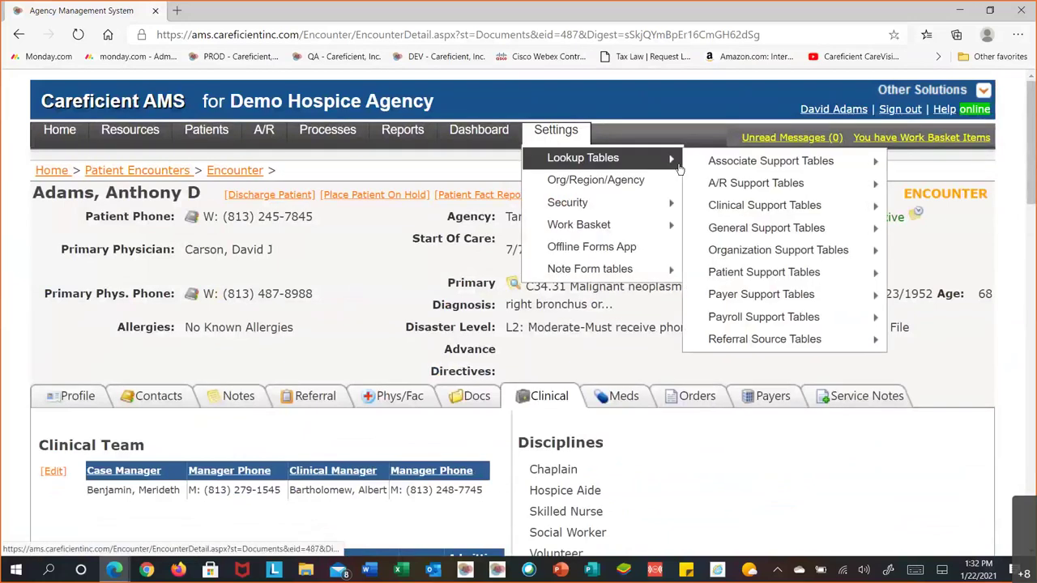
mouse_move(713, 160)
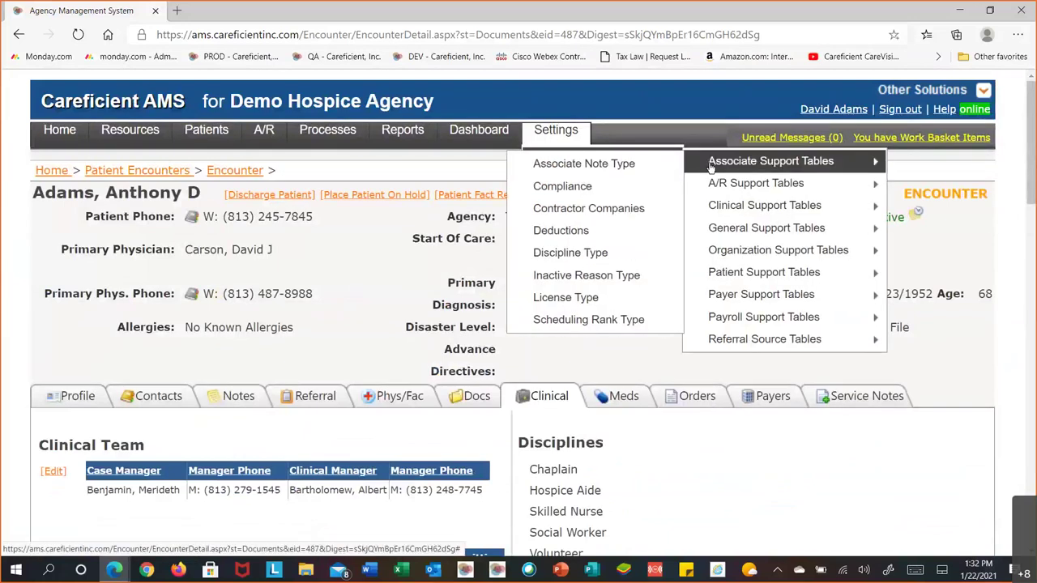
mouse_move(806, 321)
mouse_move(784, 281)
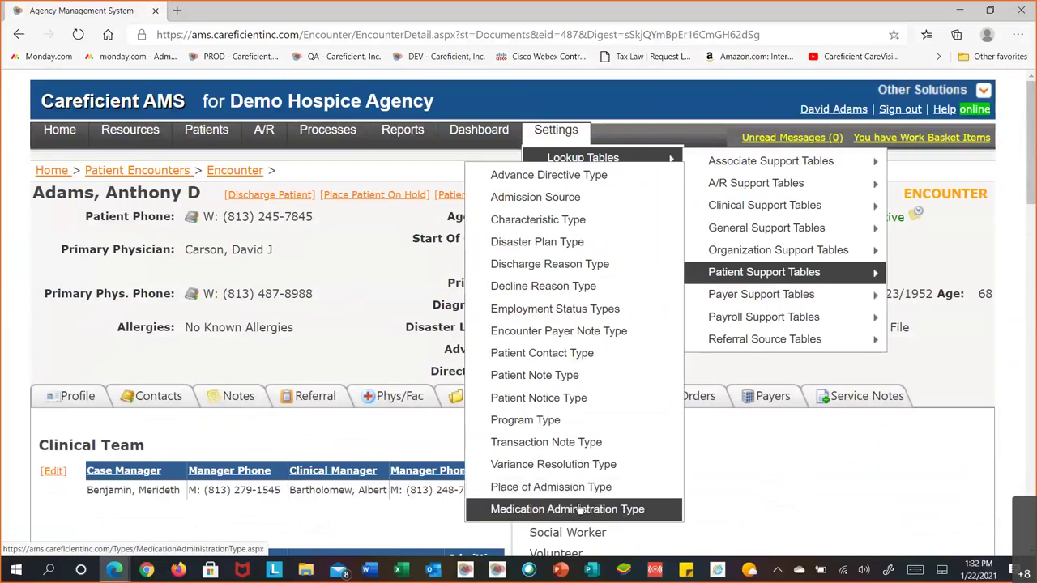
left_click(830, 461)
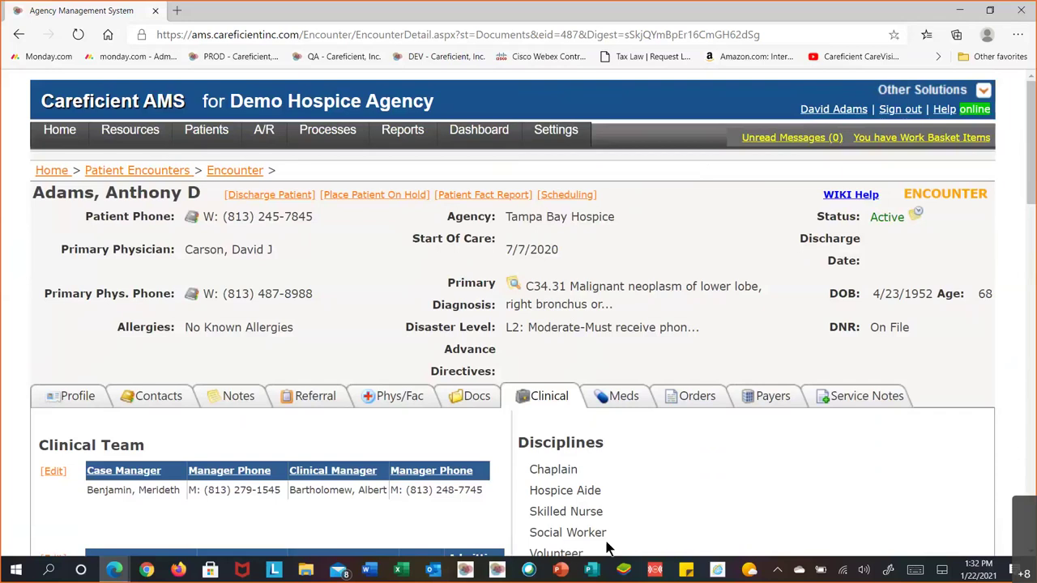
Scroll the Clinical tab past Level of Care and Disaster Plans to Consent and Notices, DME and Vaccines
scroll(832, 524, "down", 5)
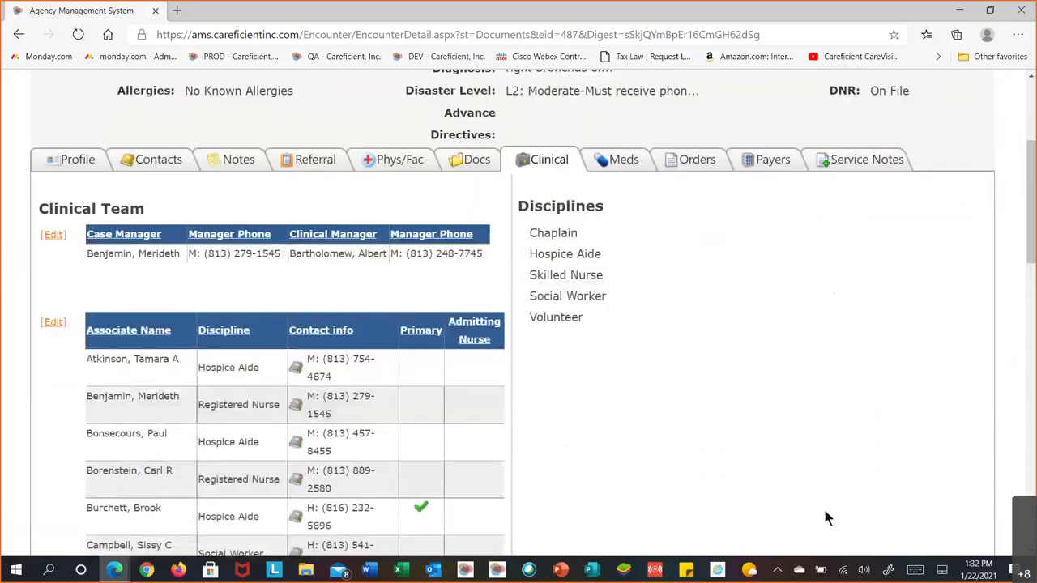
scroll(706, 292, "down", 10)
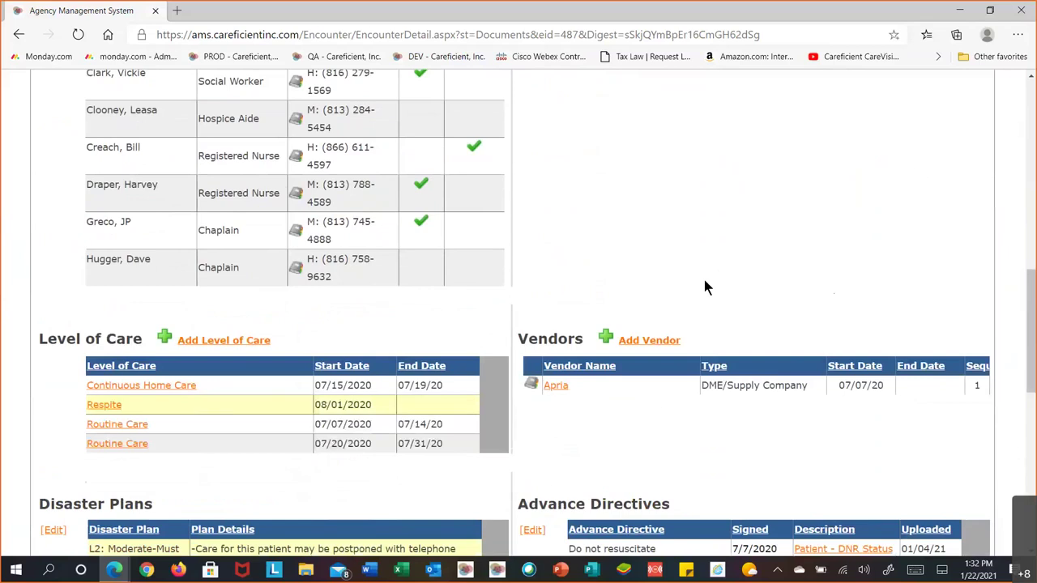
scroll(649, 283, "down", 1)
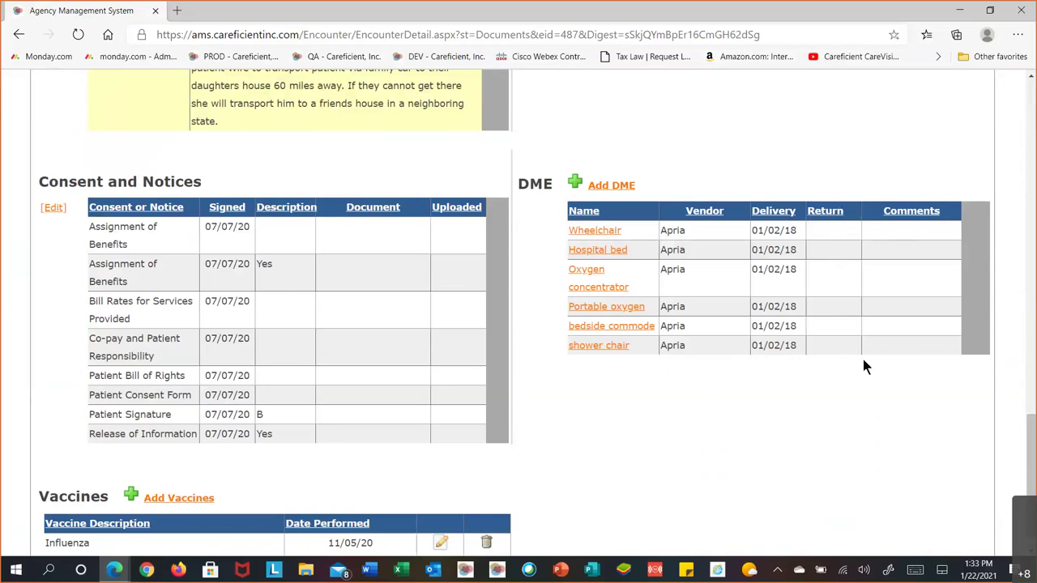
scroll(861, 360, "down", 1)
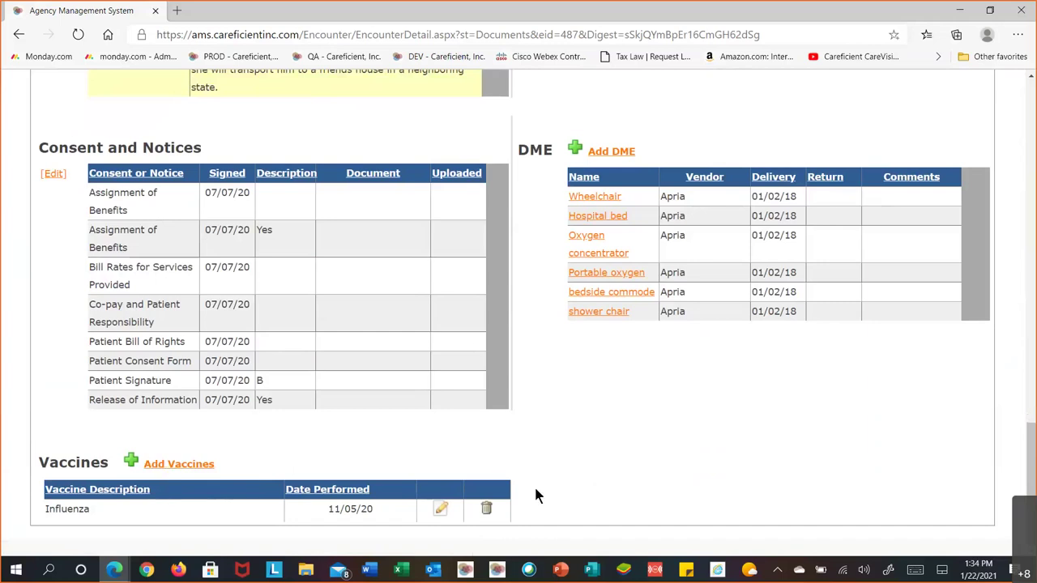
left_click(179, 466)
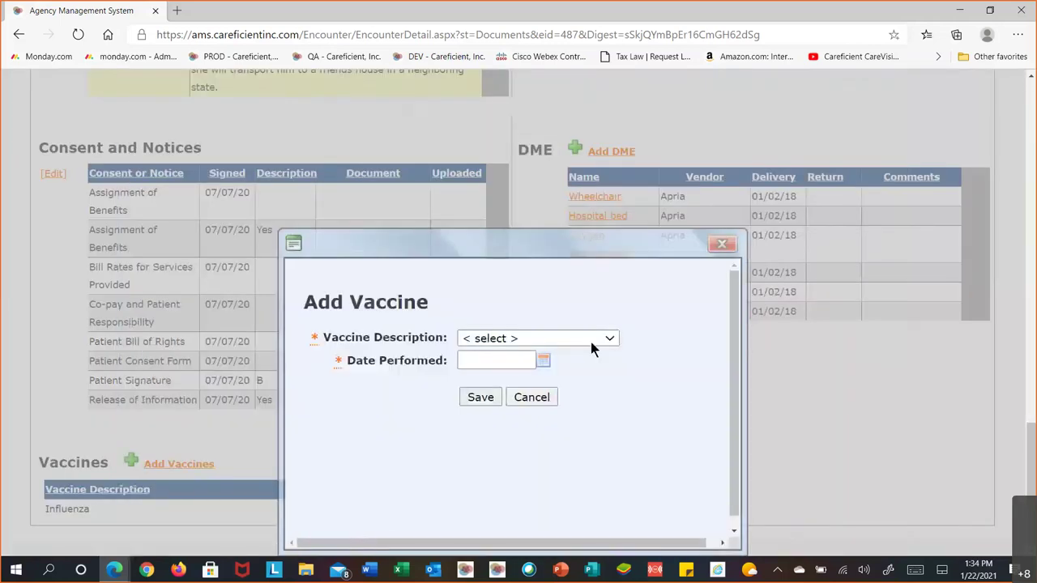
left_click(609, 339)
scroll(617, 165, "down", 1)
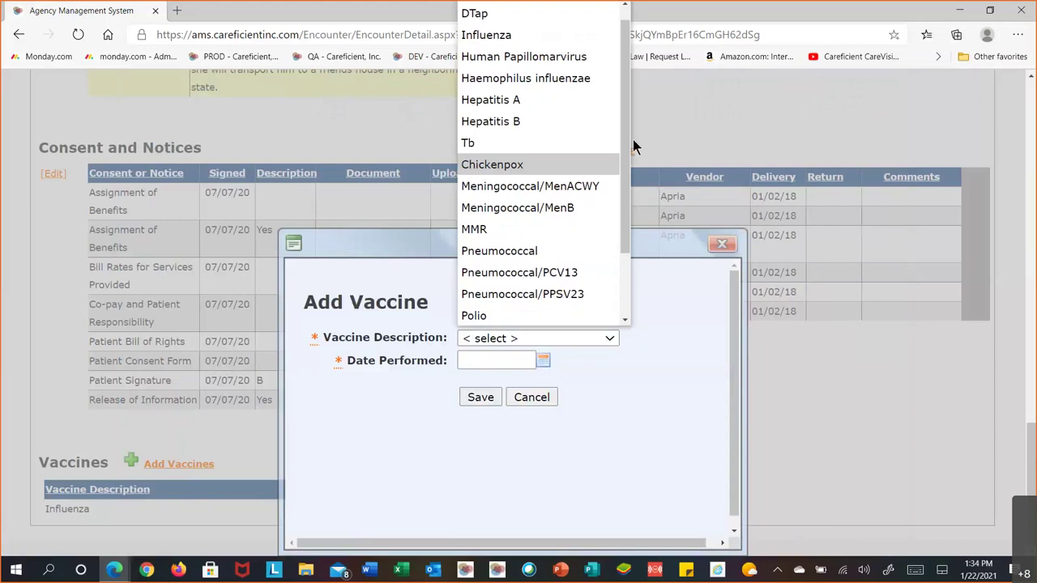
left_click_drag(625, 142, 605, 72)
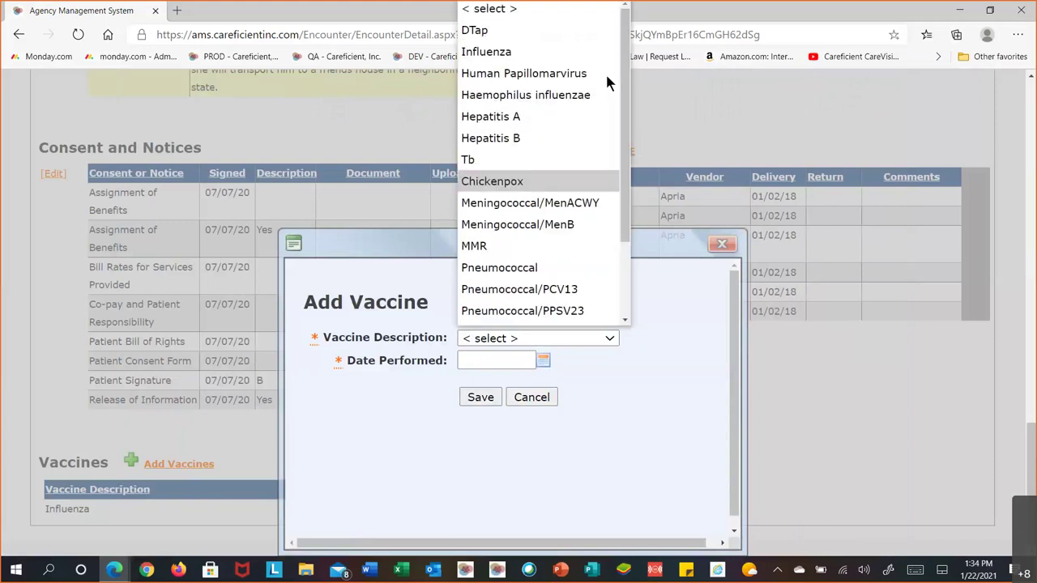
left_click(686, 435)
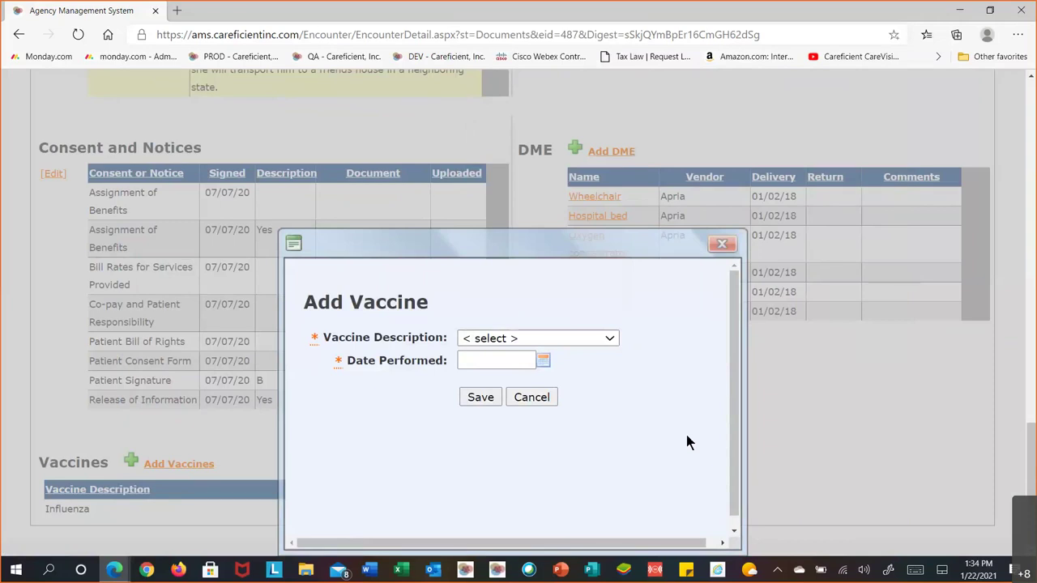
left_click(723, 246)
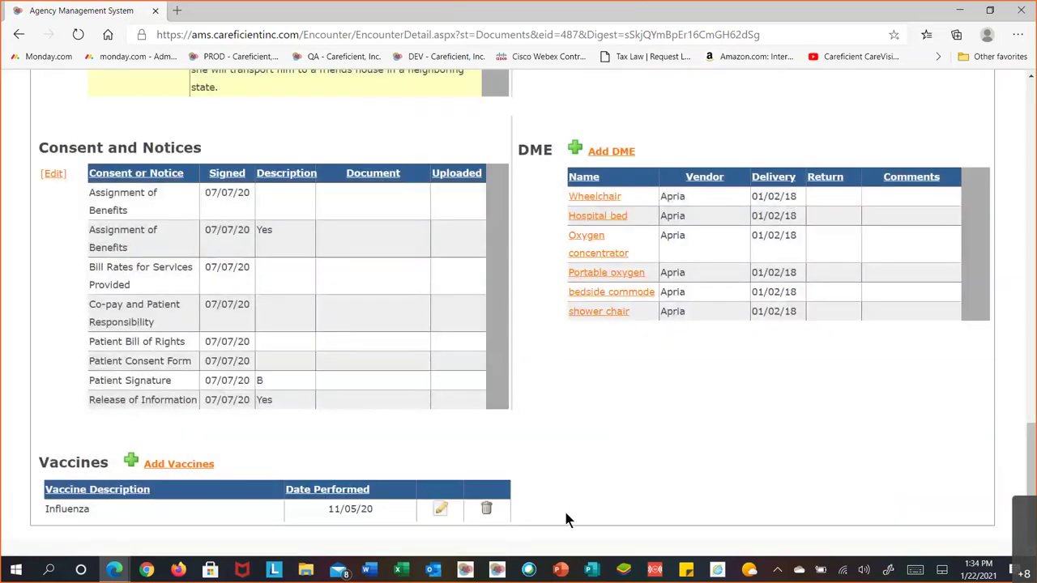
In Consent and Notices, select the second Assignment of Benefits row and the Patient Signature row
scroll(541, 503, "up", 2)
scroll(542, 506, "down", 2)
left_click(181, 240)
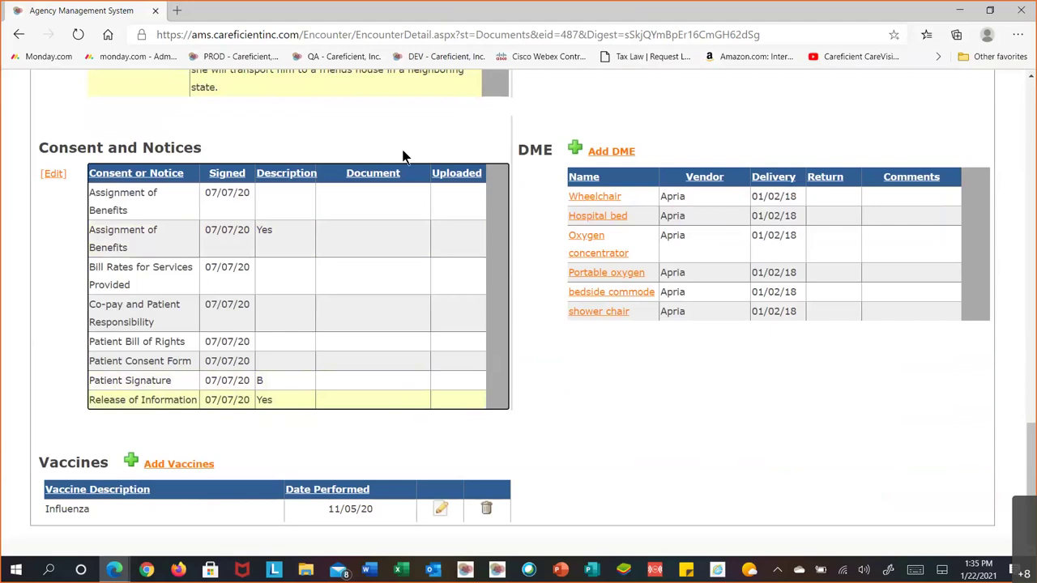
left_click(169, 237)
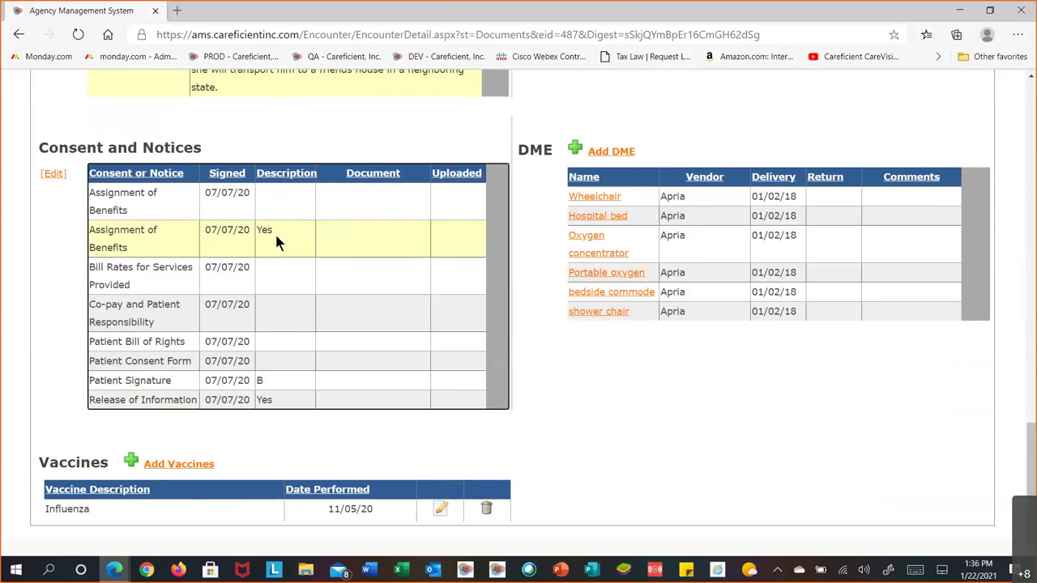
left_click(186, 379)
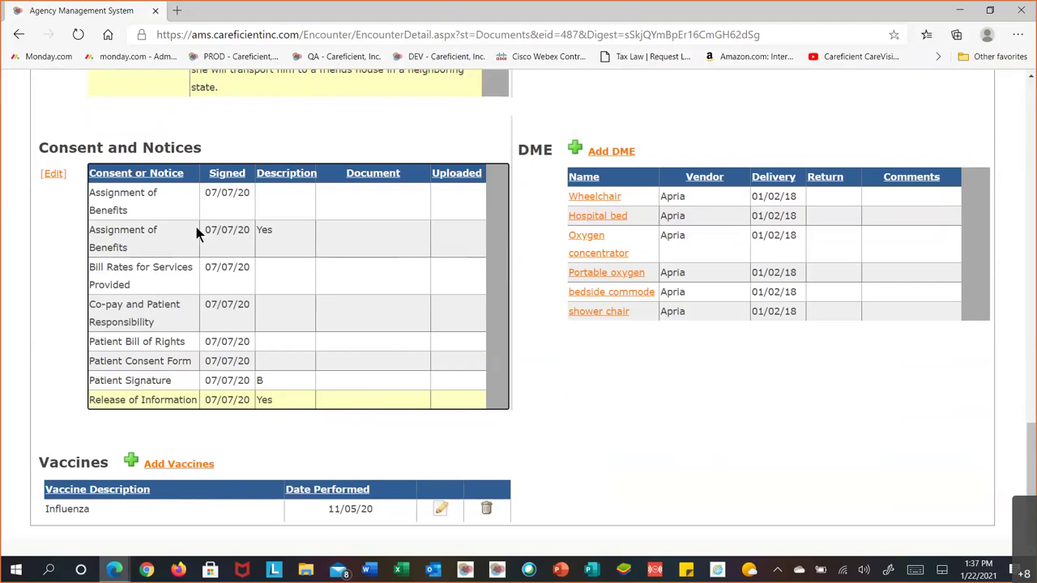
Switch between the first and second Assignment of Benefits rows to compare them
left_click(153, 232)
left_click(162, 206)
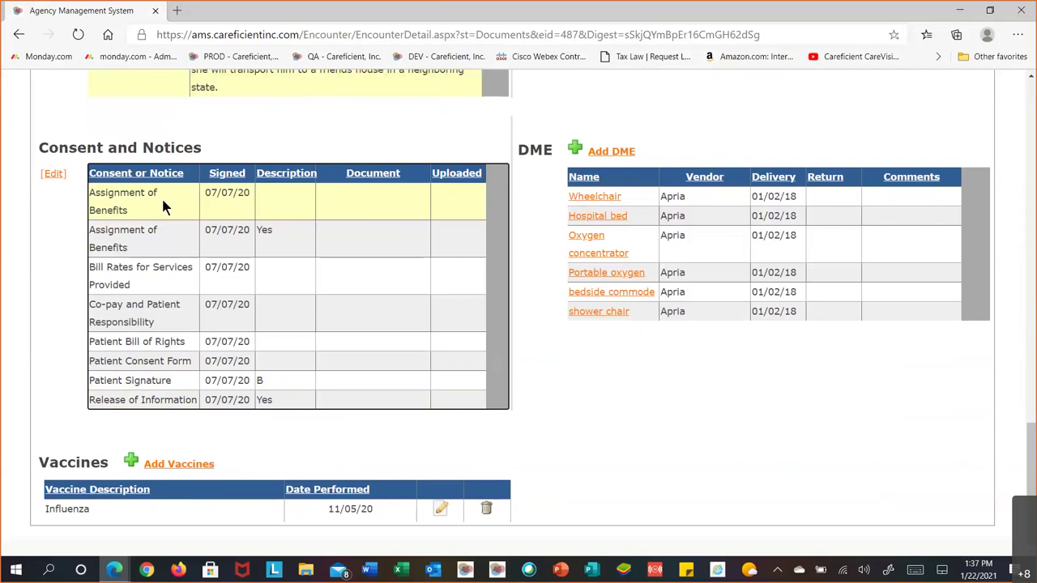
left_click(169, 241)
left_click(155, 245)
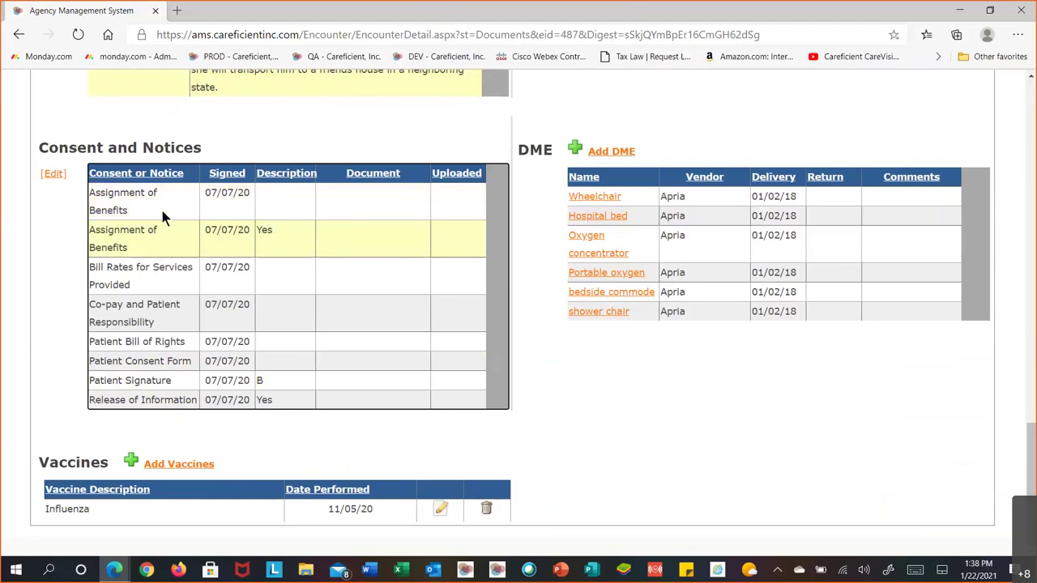
left_click(160, 209)
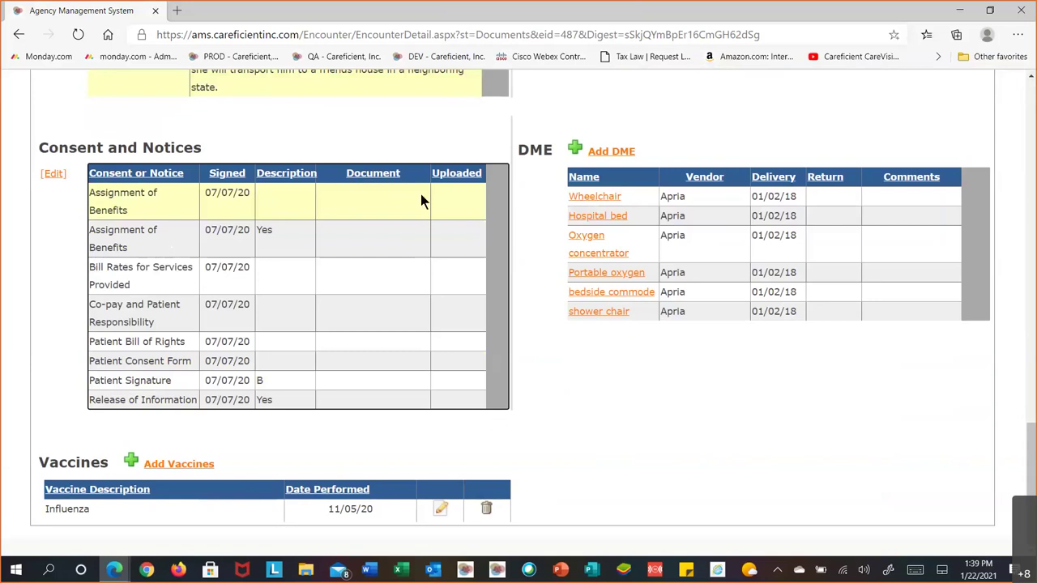
Point out the Patient Consent Form, Bill of Rights, Co-pay and Bill Rates consent entries
left_click(194, 362)
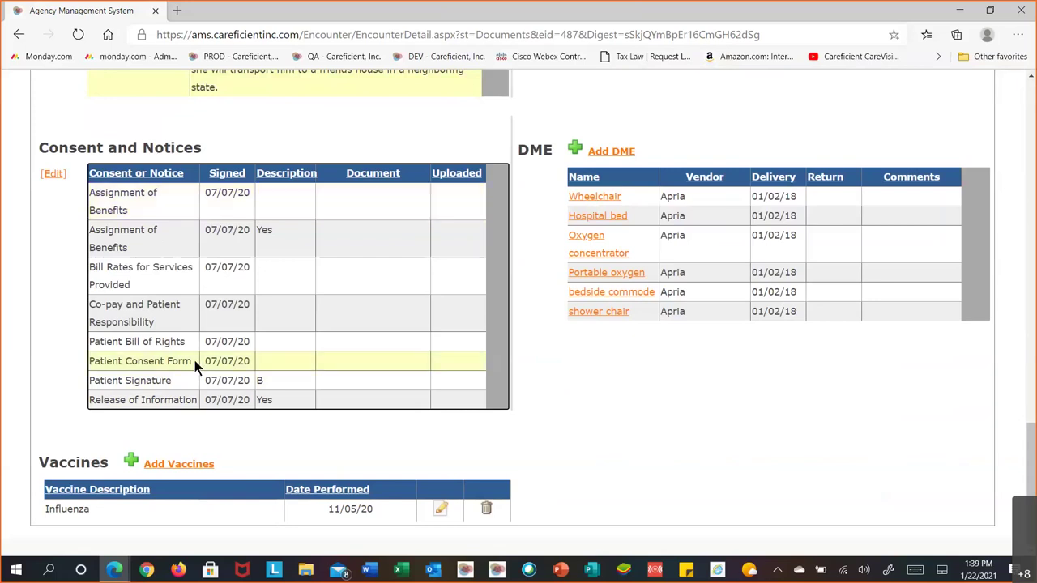
left_click(186, 342)
left_click(181, 315)
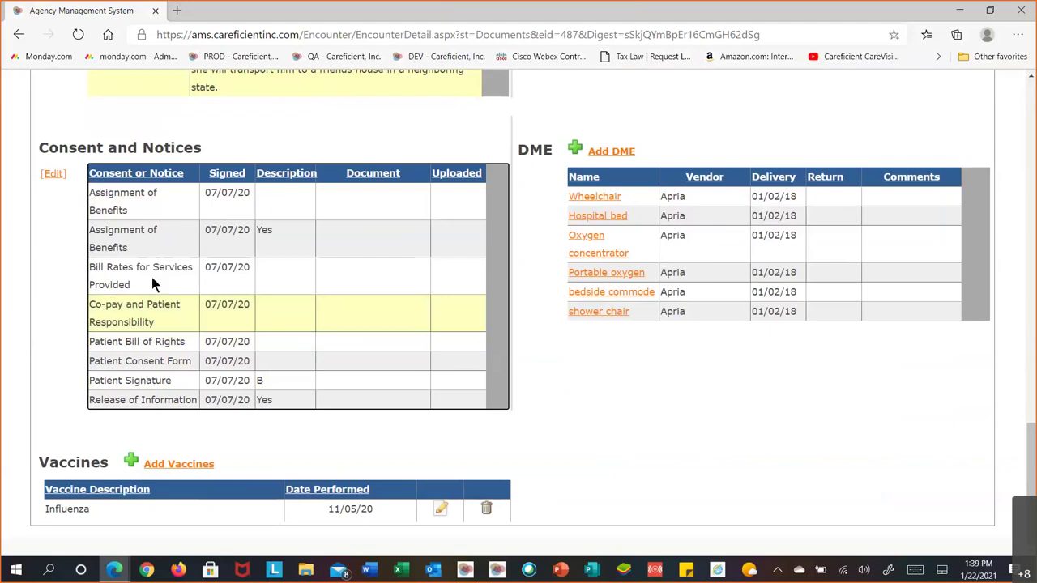
left_click(152, 279)
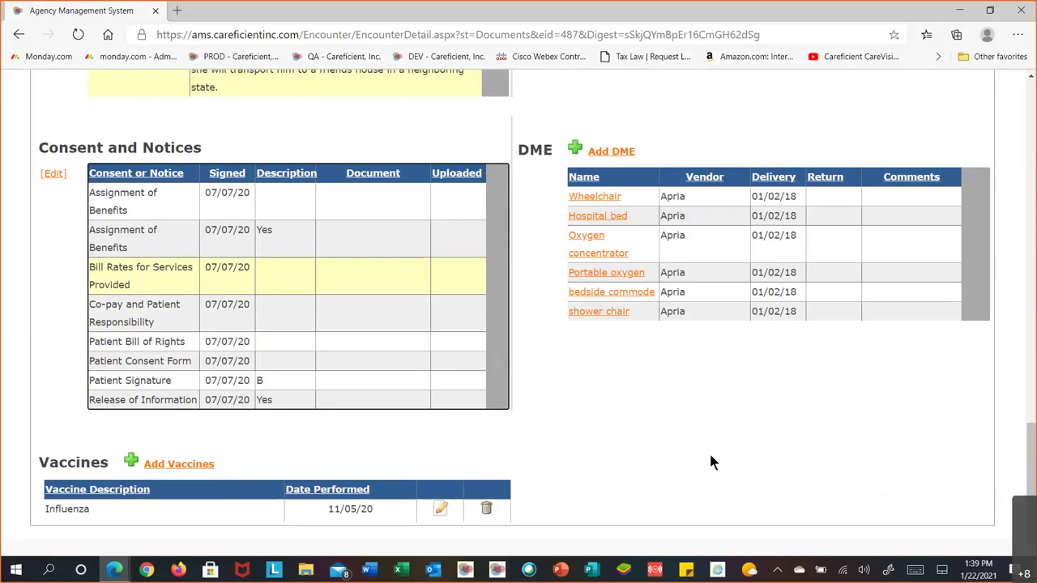
Review the clinical team associates, then Continuous Home Care level of care and Apria vendor
scroll(709, 456, "up", 15)
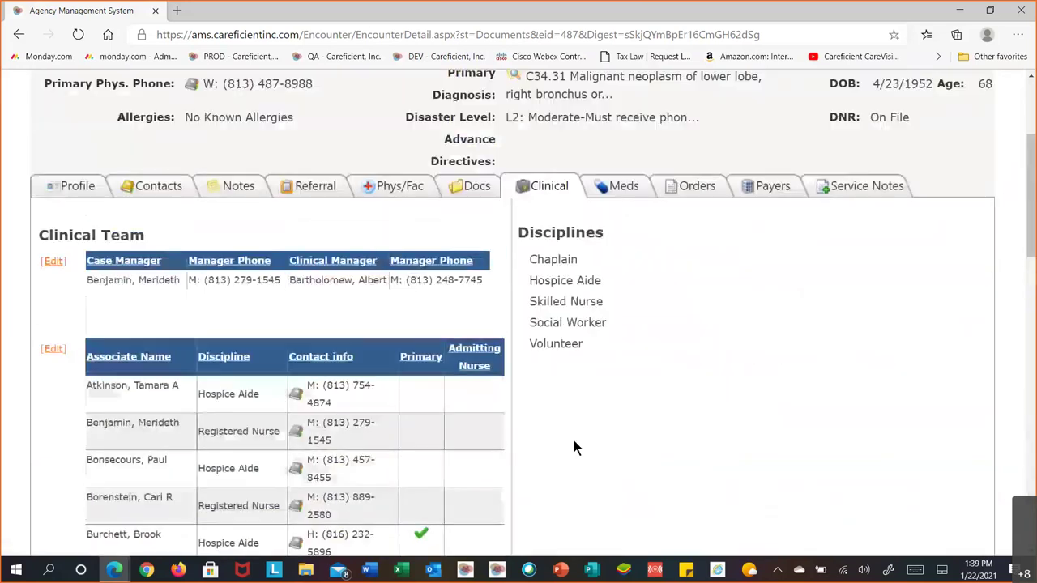
scroll(573, 442, "up", 3)
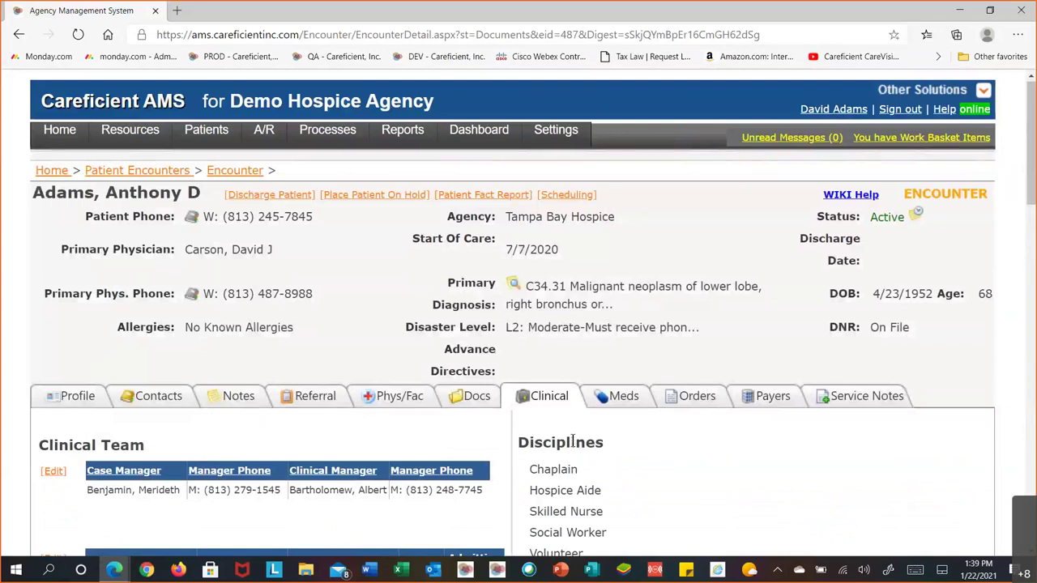
scroll(572, 457, "down", 1)
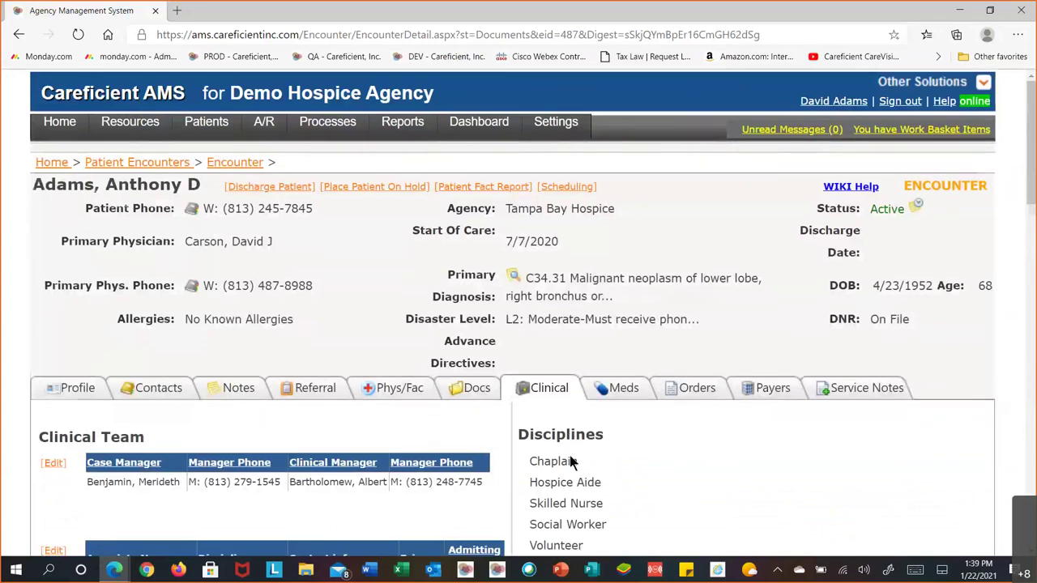
scroll(572, 461, "down", 5)
scroll(554, 458, "down", 3)
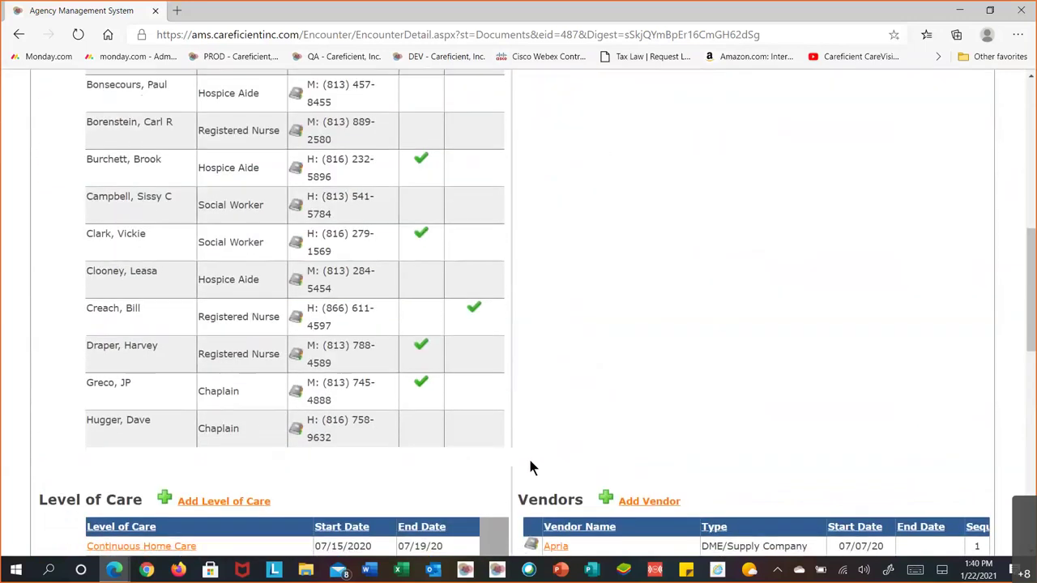
scroll(532, 467, "down", 2)
scroll(528, 468, "up", 2)
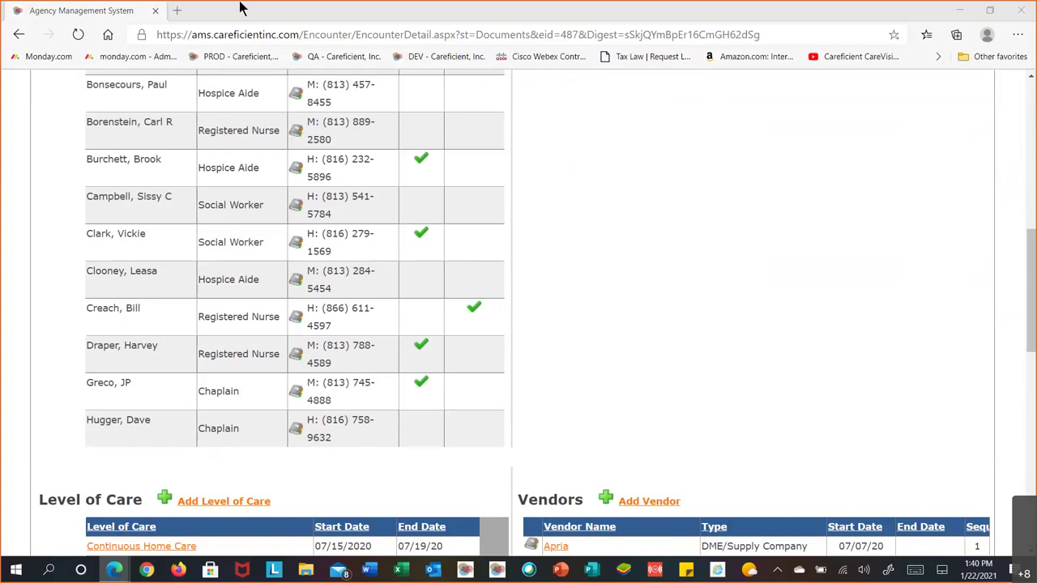
Sign out of the agency in the maximized browser window, reaching the Org Code field
key("alt+Tab")
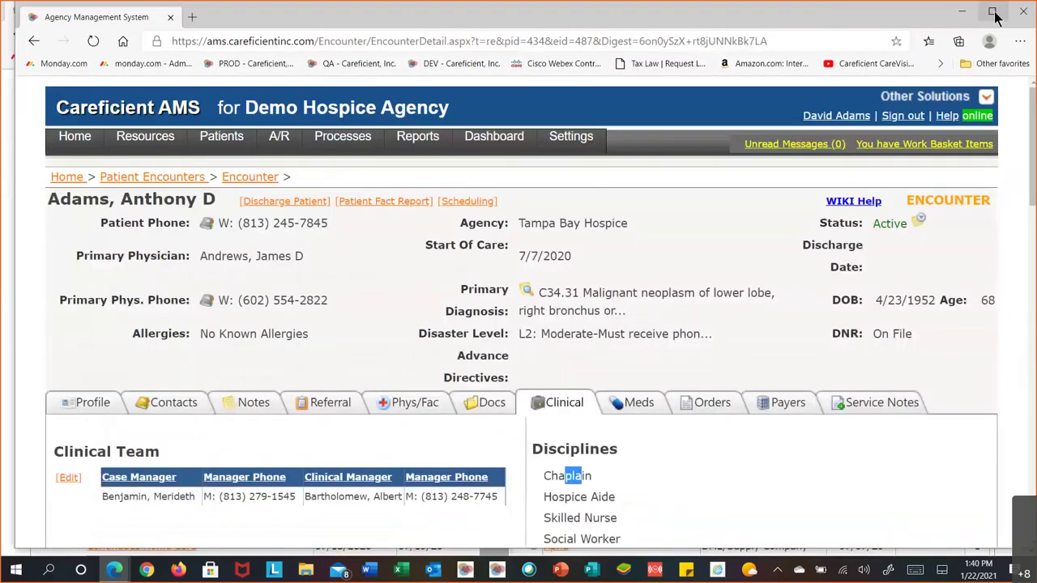
left_click(993, 12)
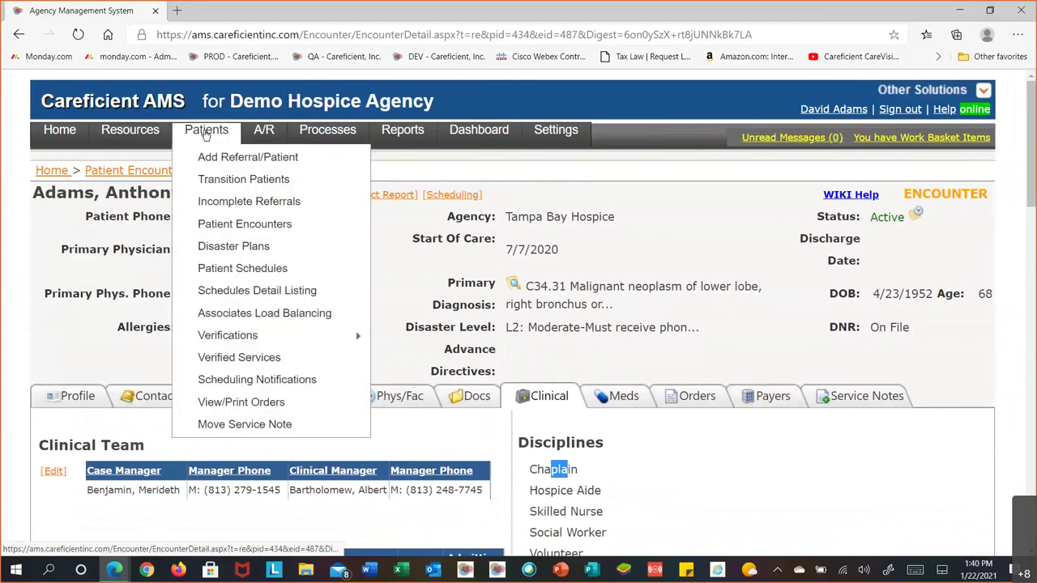
left_click(886, 112)
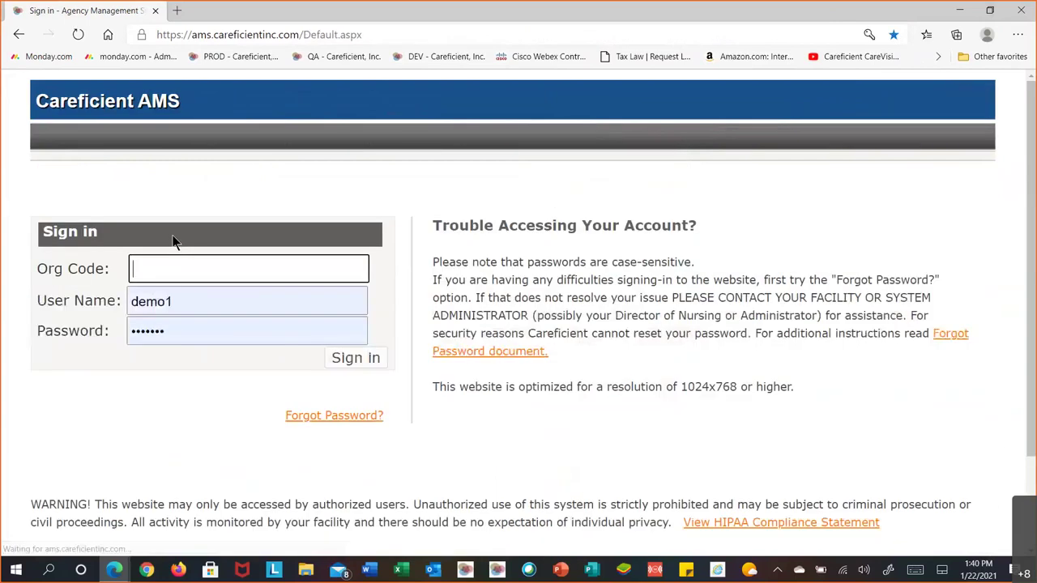
left_click(138, 265)
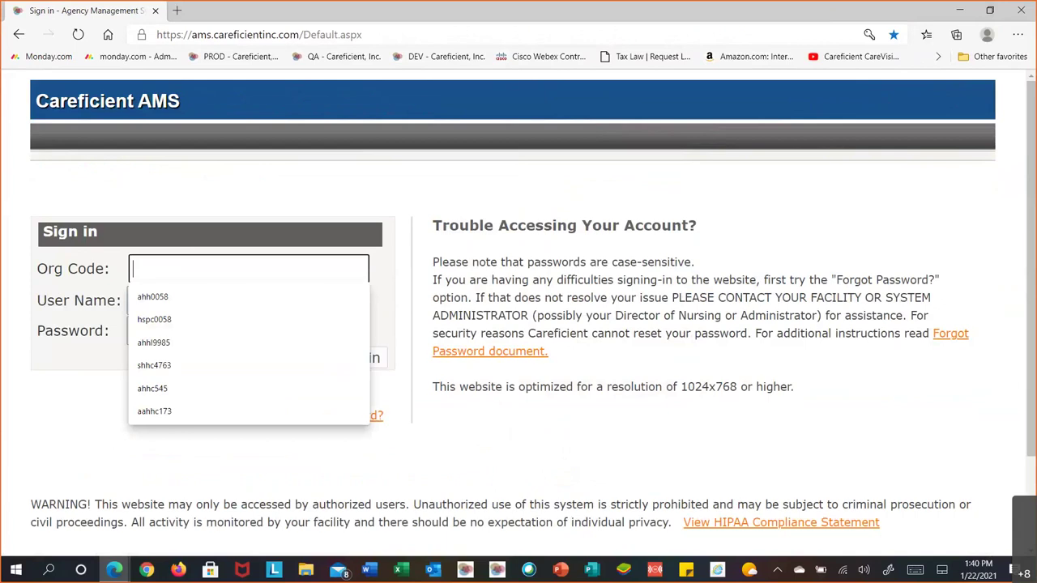
Sign in to the ESI Demo agency with the demo org code, user name and password
type("ah")
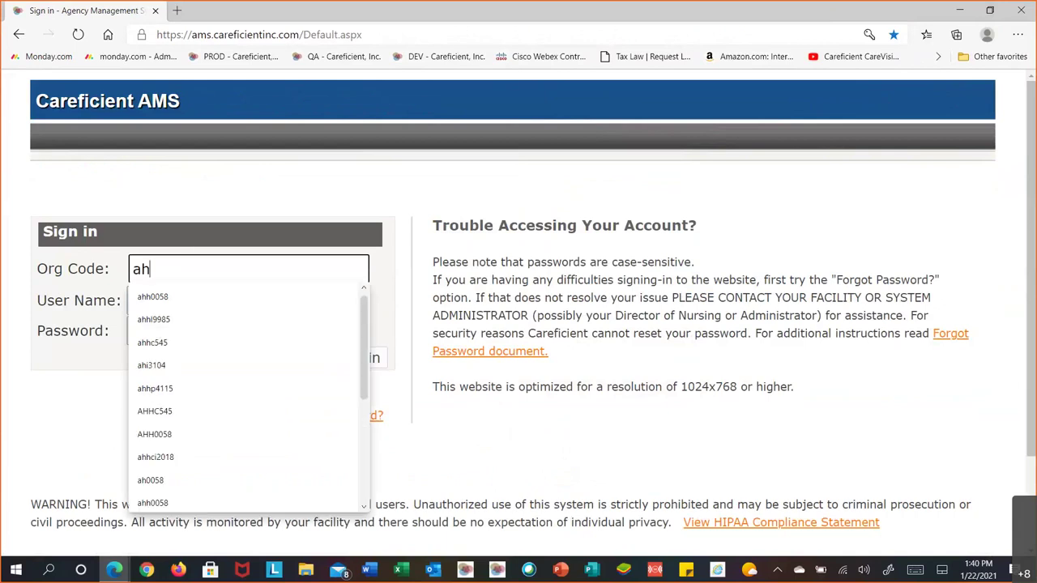
type("h0058")
key("Tab")
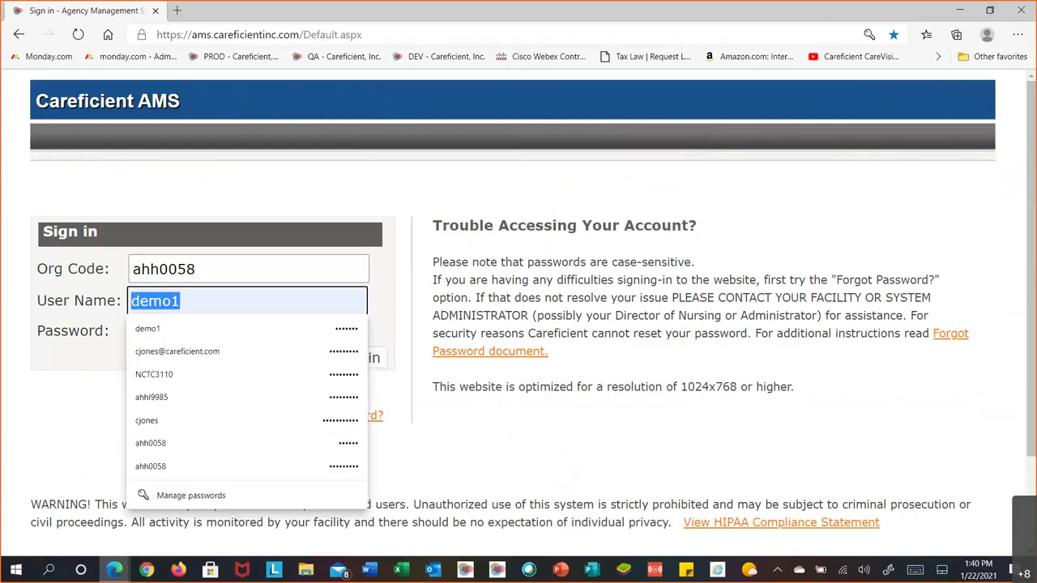
type("demo1")
key("Tab")
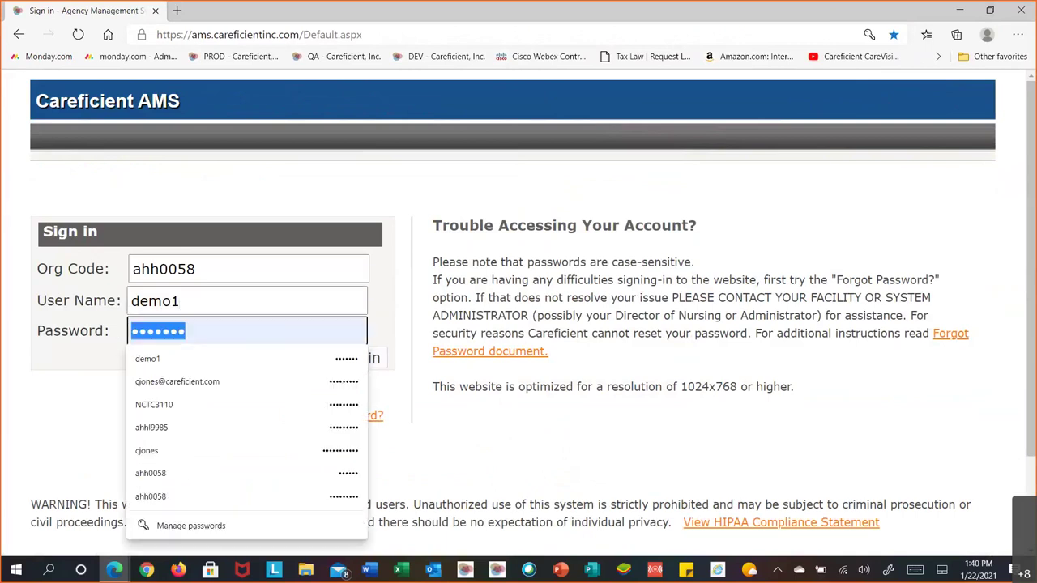
type("•••••••")
key("Return")
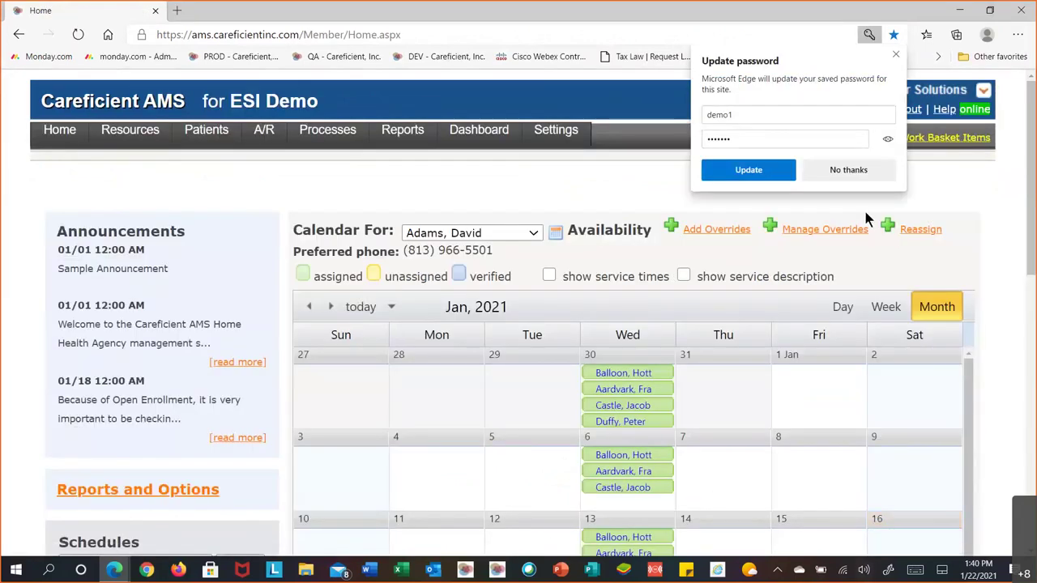
Decline saving the password and open a Tampa Bay patient's encounter 3 from Patient Encounters
left_click(851, 169)
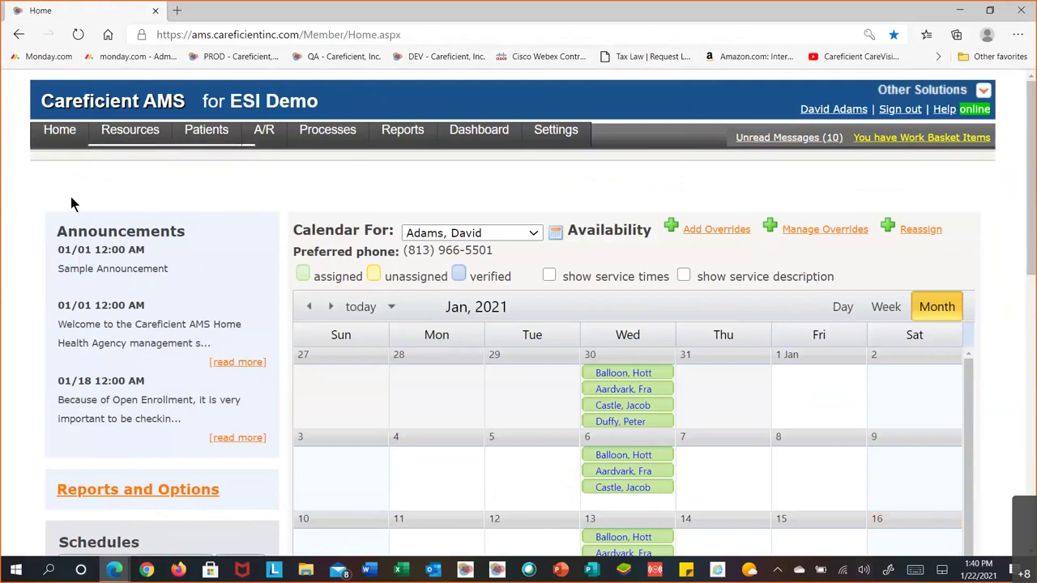
mouse_move(327, 129)
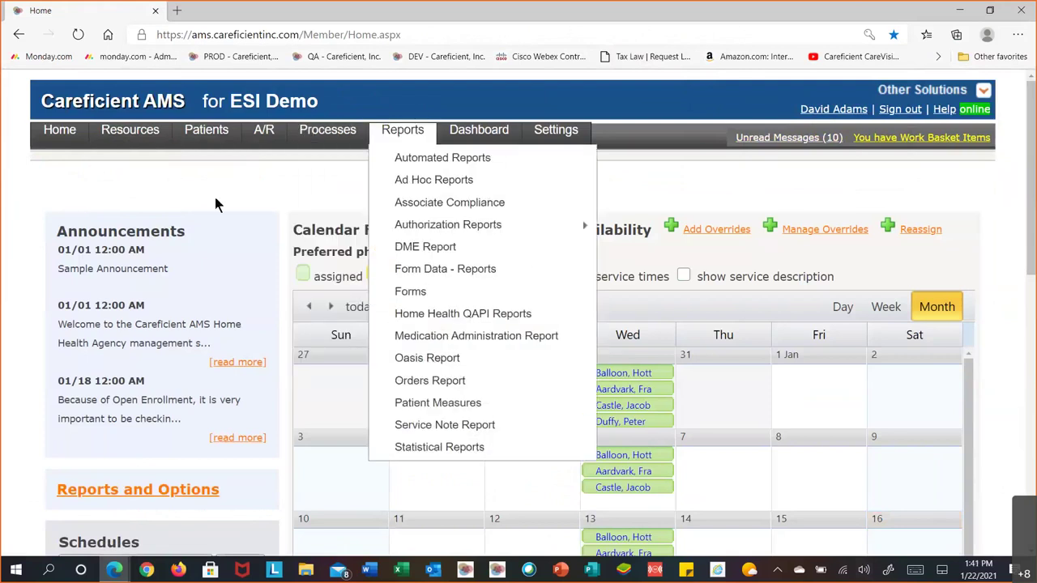
mouse_move(206, 129)
left_click(245, 202)
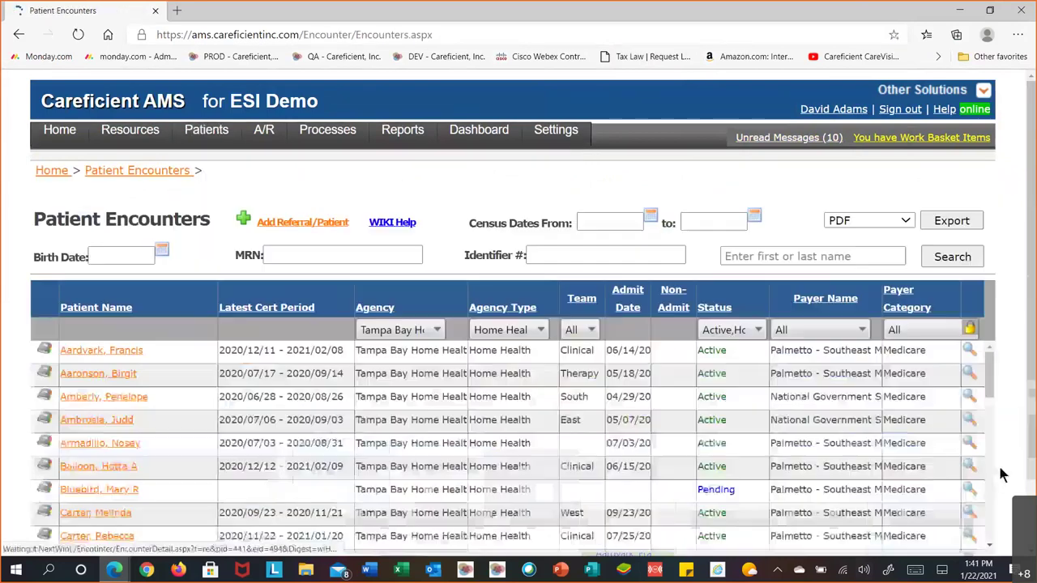
scroll(243, 481, "down", 5)
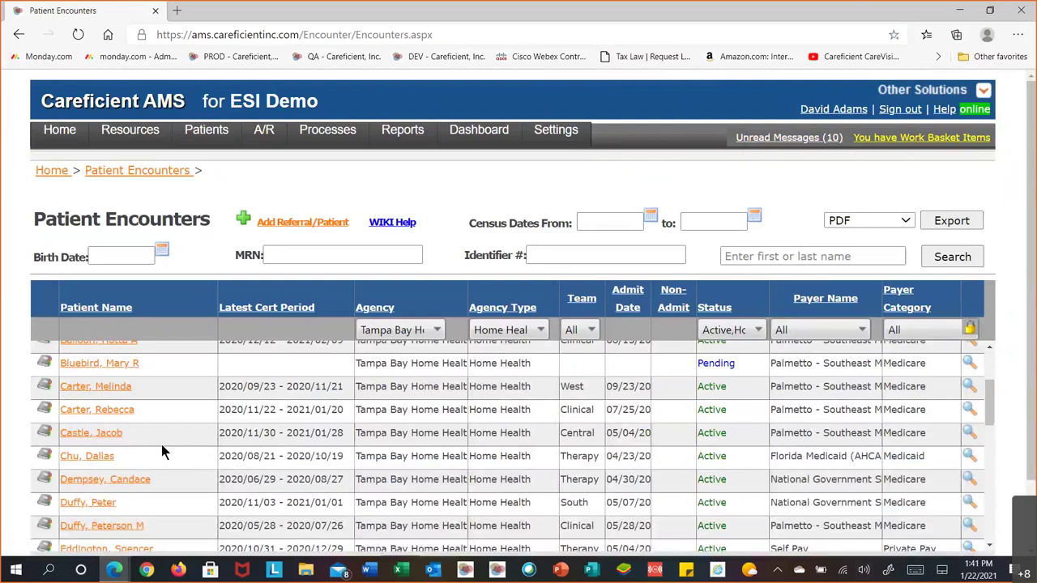
left_click(92, 391)
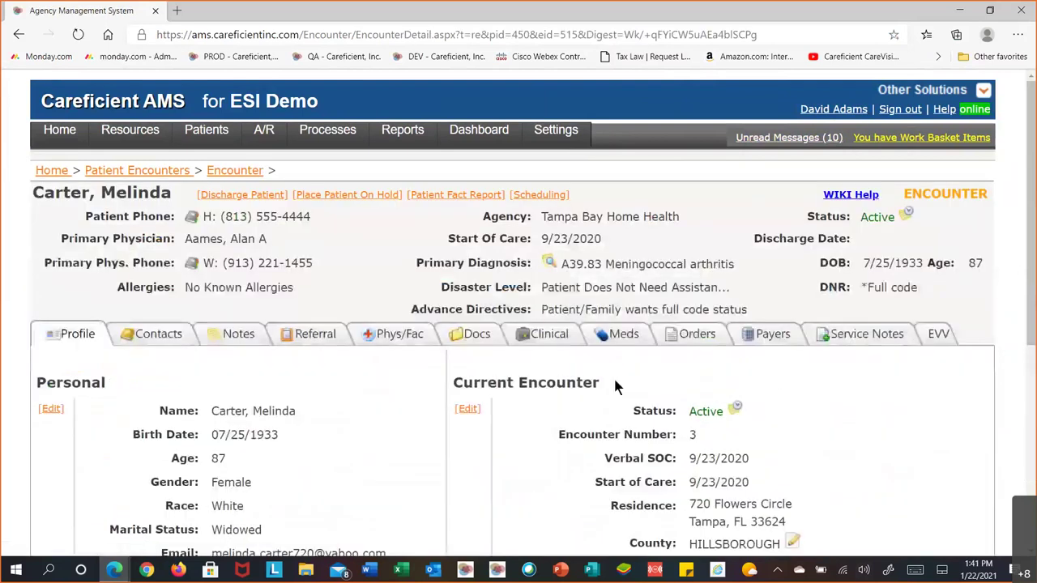
Show the Clinical tab down to Diabetic and Wound Care programs and Influenza, Shingles vaccines
left_click(546, 336)
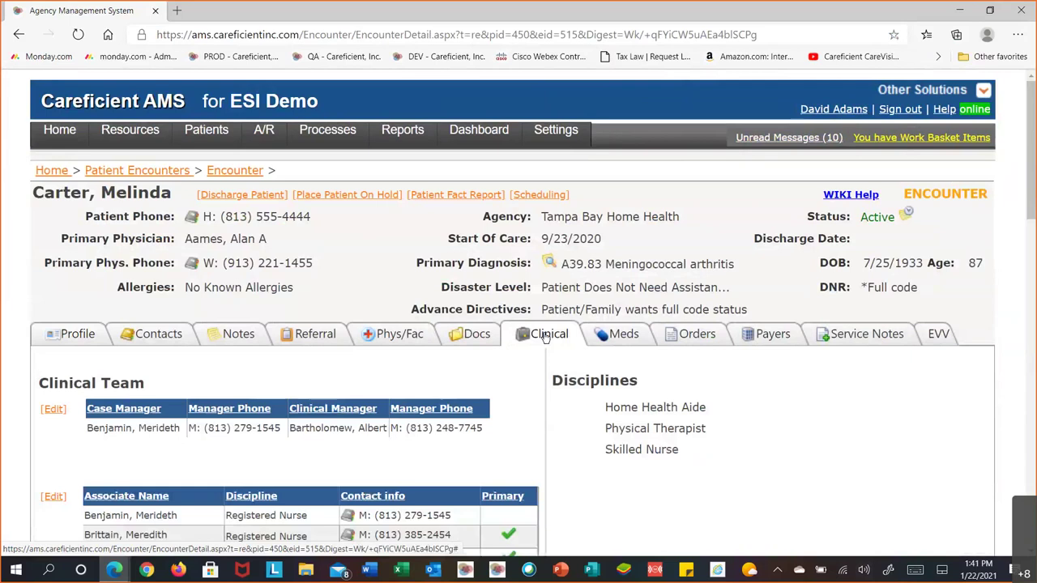
scroll(982, 404, "down", 4)
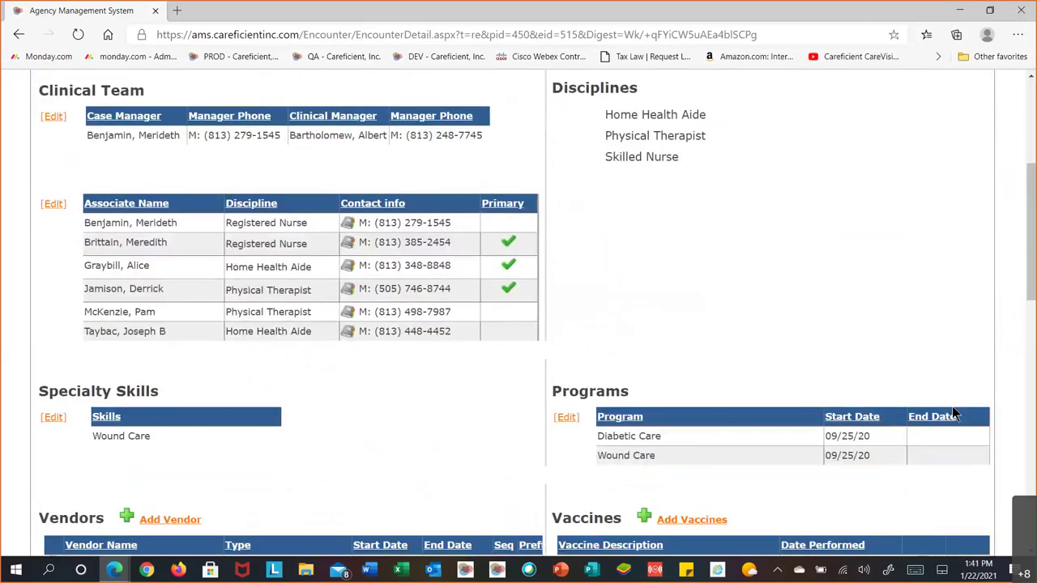
scroll(42, 264, "up", 2)
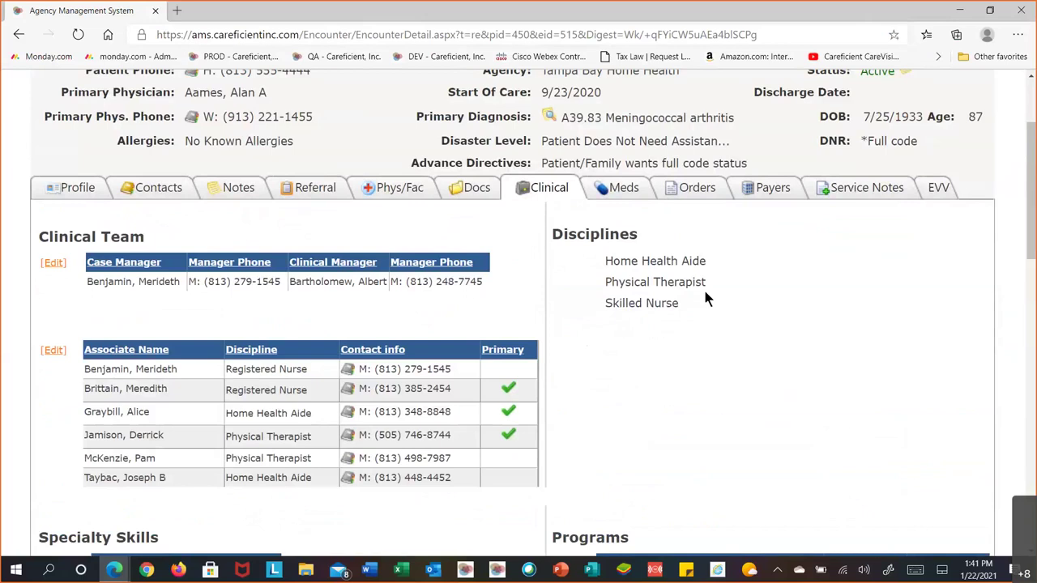
scroll(1018, 446, "down", 4)
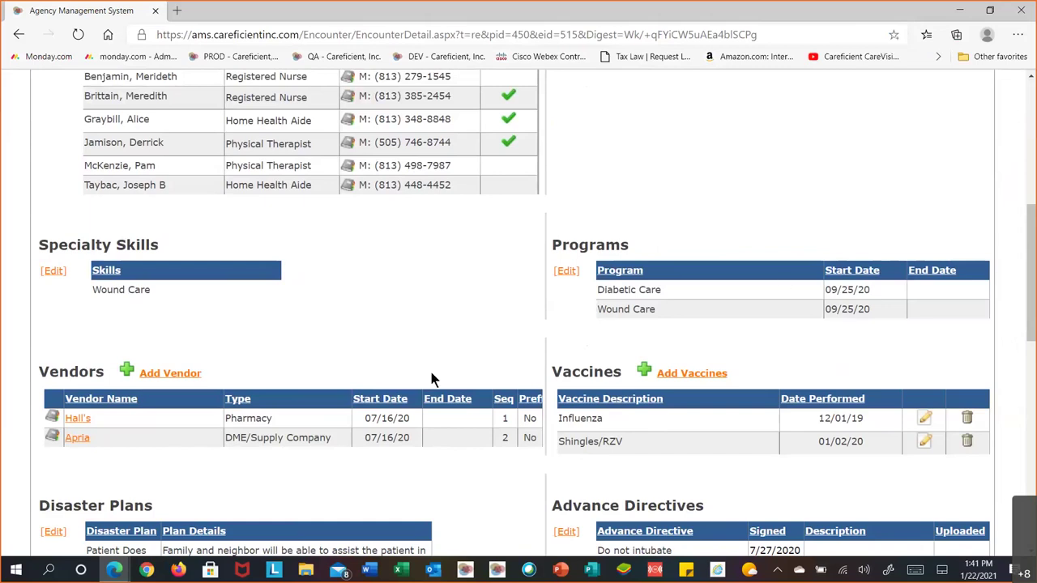
scroll(431, 379, "down", 5)
scroll(364, 291, "up", 3)
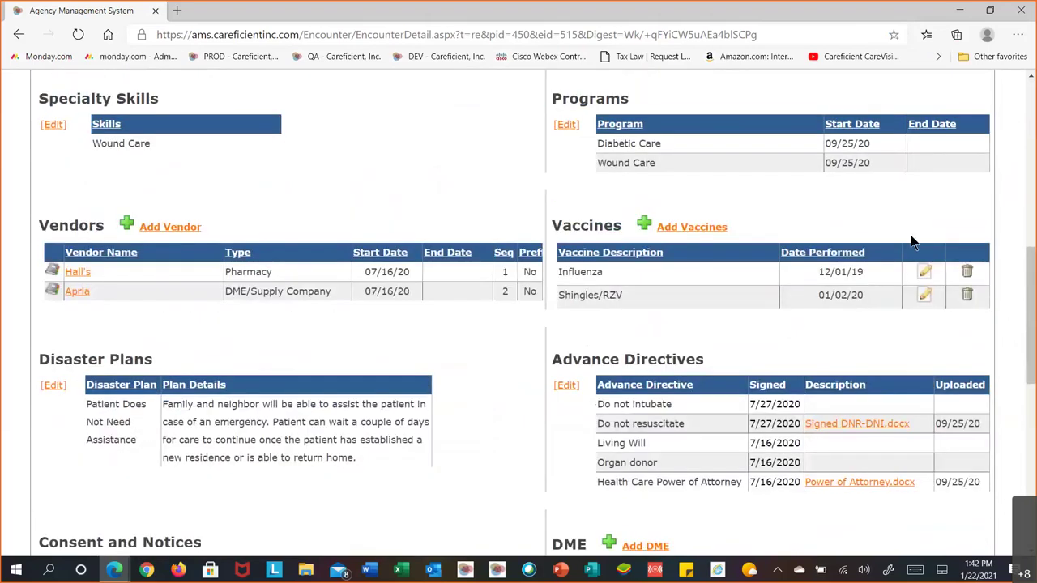
scroll(486, 398, "down", 2)
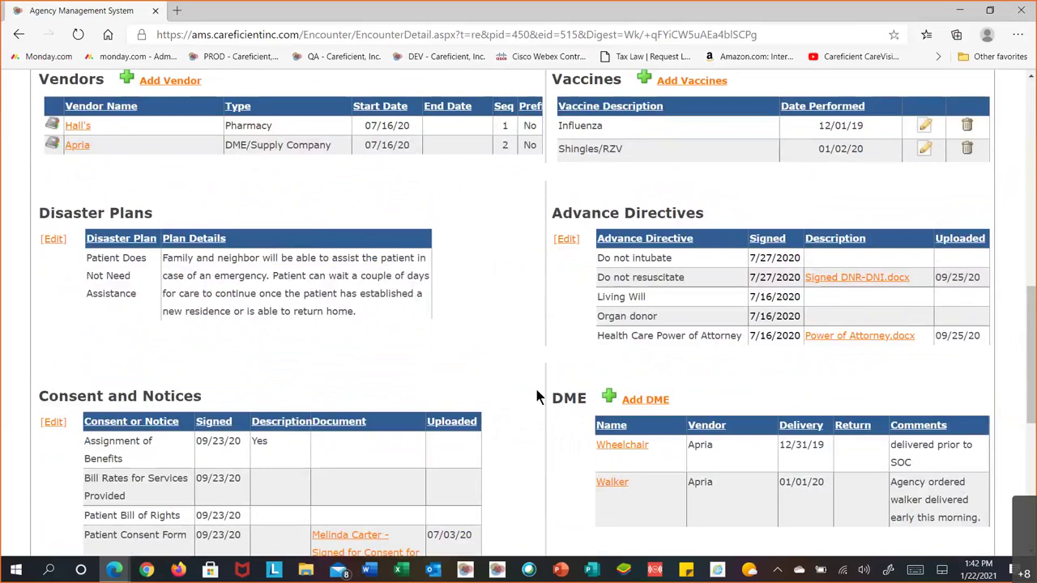
scroll(535, 388, "down", 2)
scroll(559, 384, "down", 2)
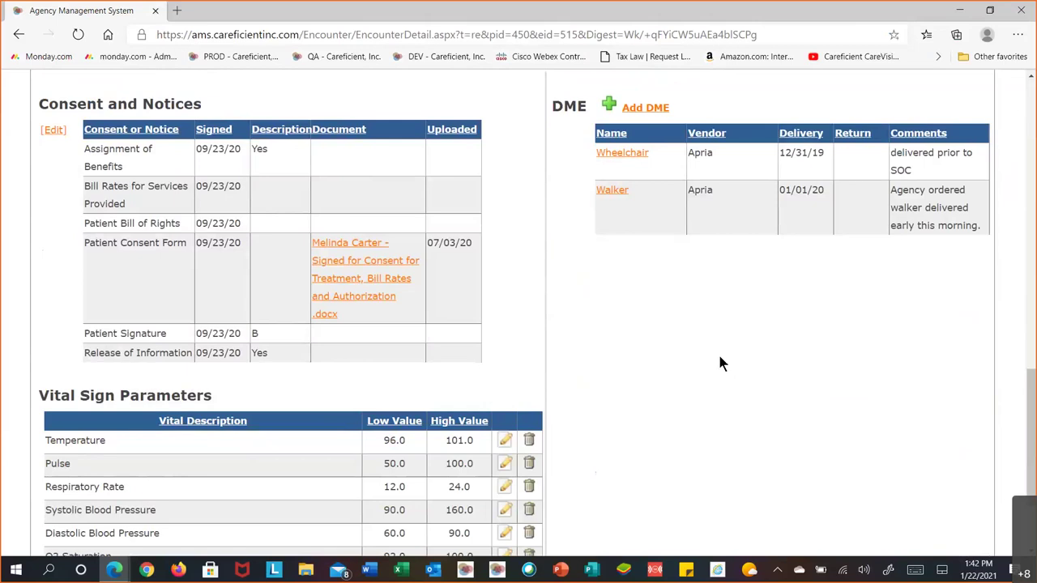
scroll(720, 364, "down", 2)
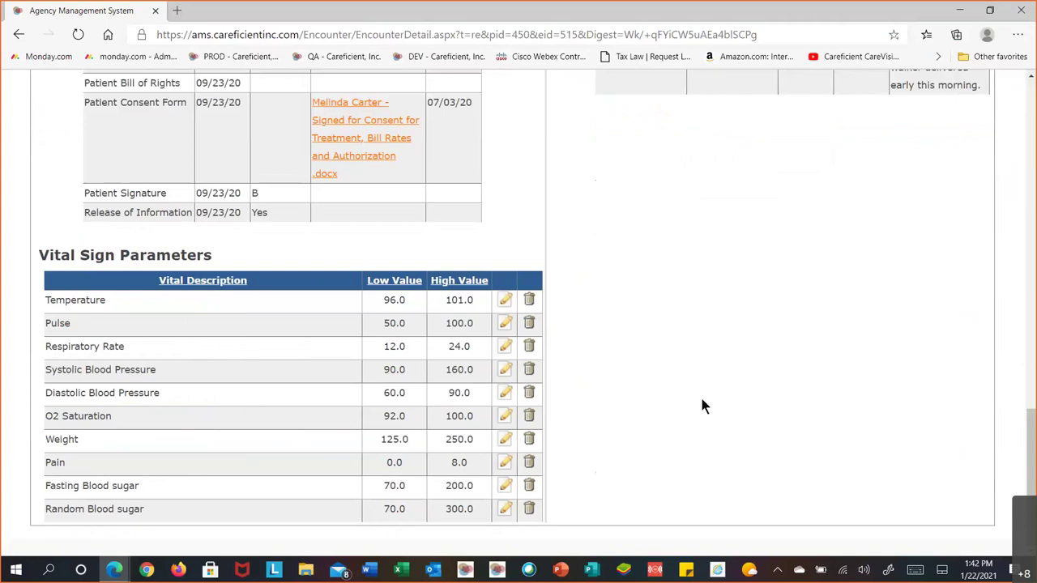
scroll(701, 406, "up", 15)
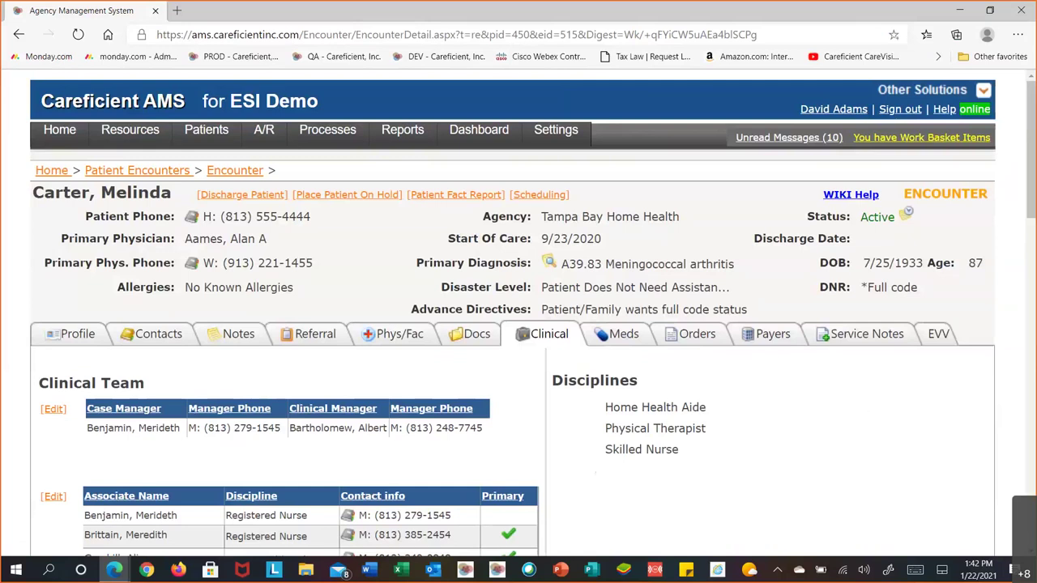
scroll(735, 466, "down", 2)
scroll(681, 458, "down", 8)
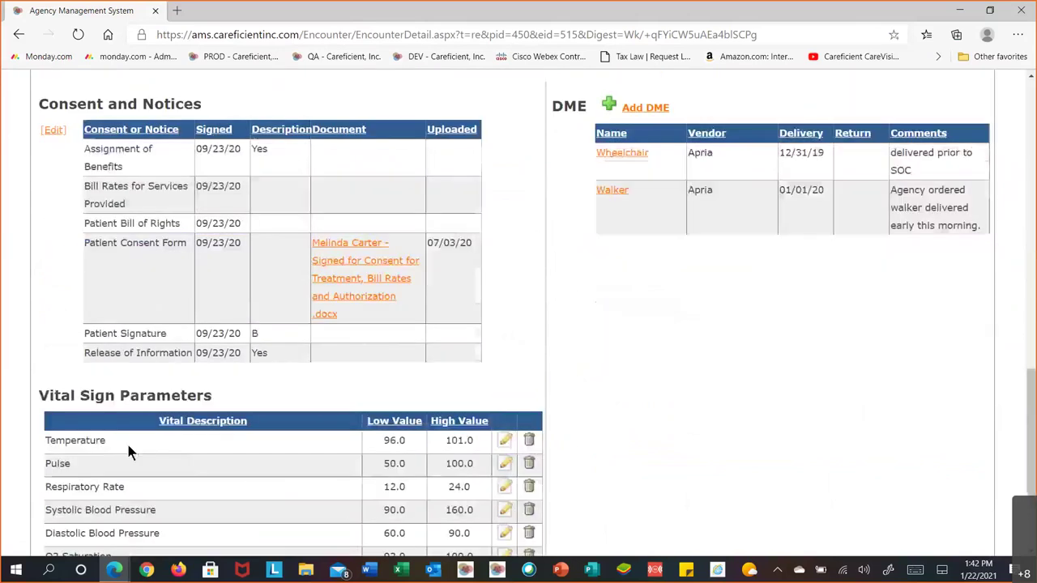
scroll(319, 308, "up", 2)
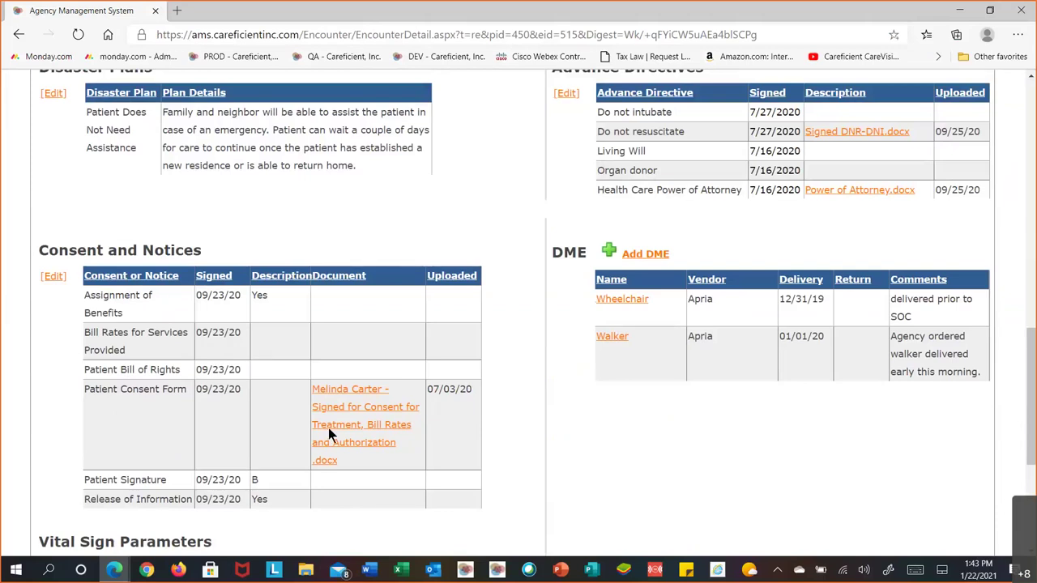
left_click(369, 429)
scroll(577, 472, "up", 3)
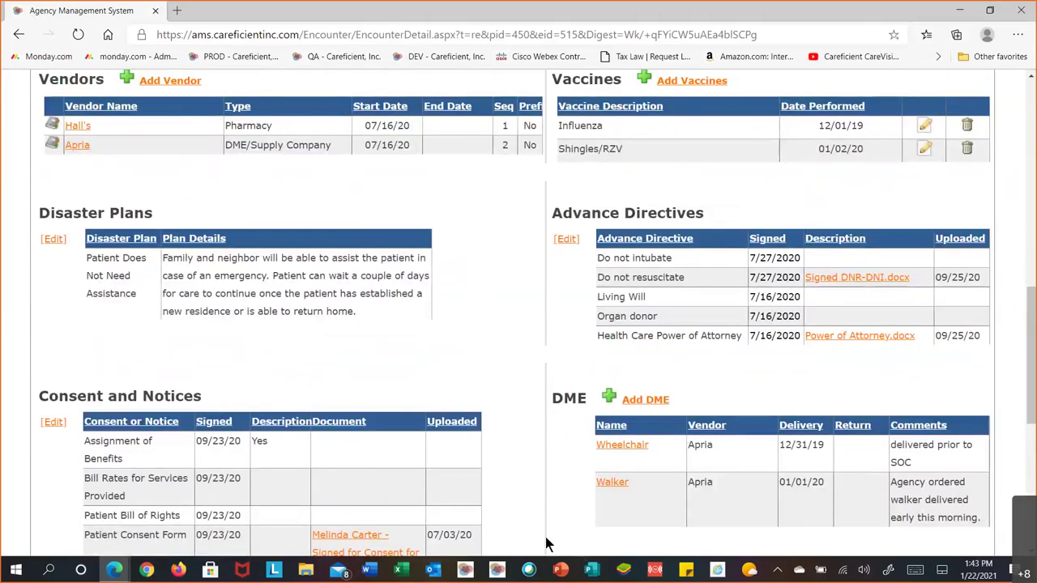
scroll(546, 542, "down", 6)
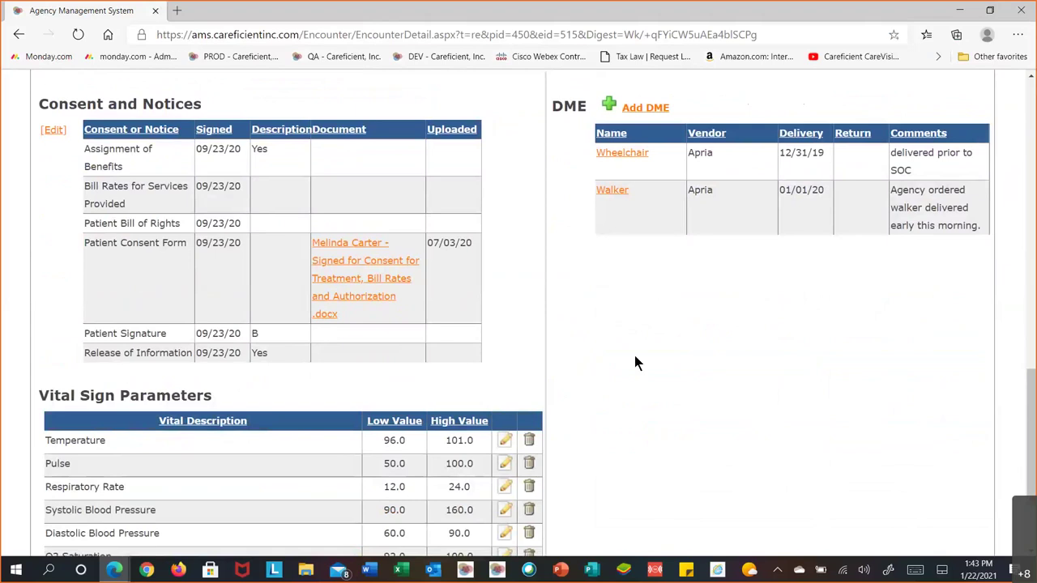
scroll(635, 363, "up", 15)
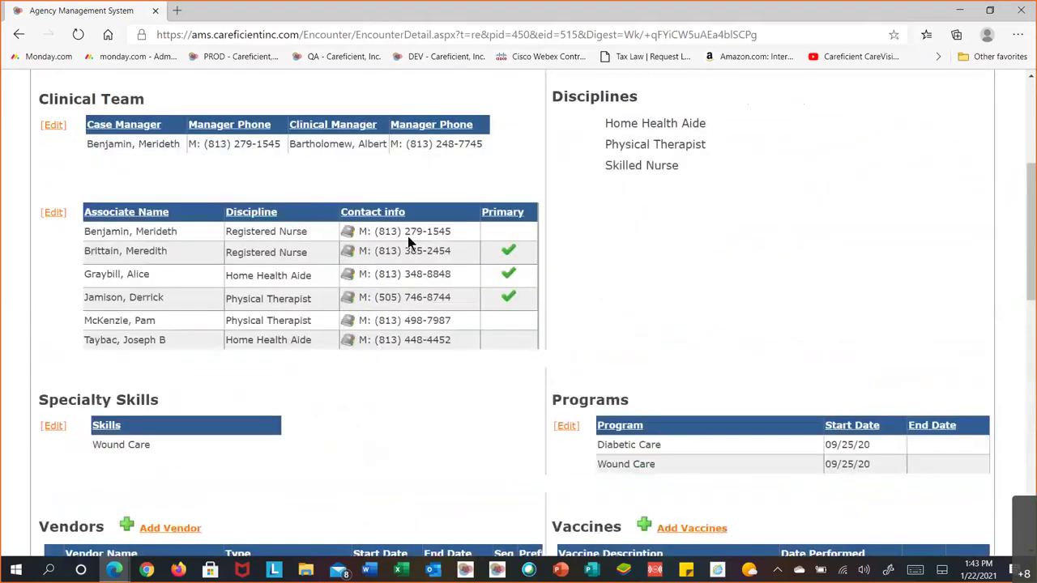
scroll(408, 236, "up", 5)
Show the Docs tab's completed Home Health Consents and Agreements form from 01/03/20
left_click(470, 335)
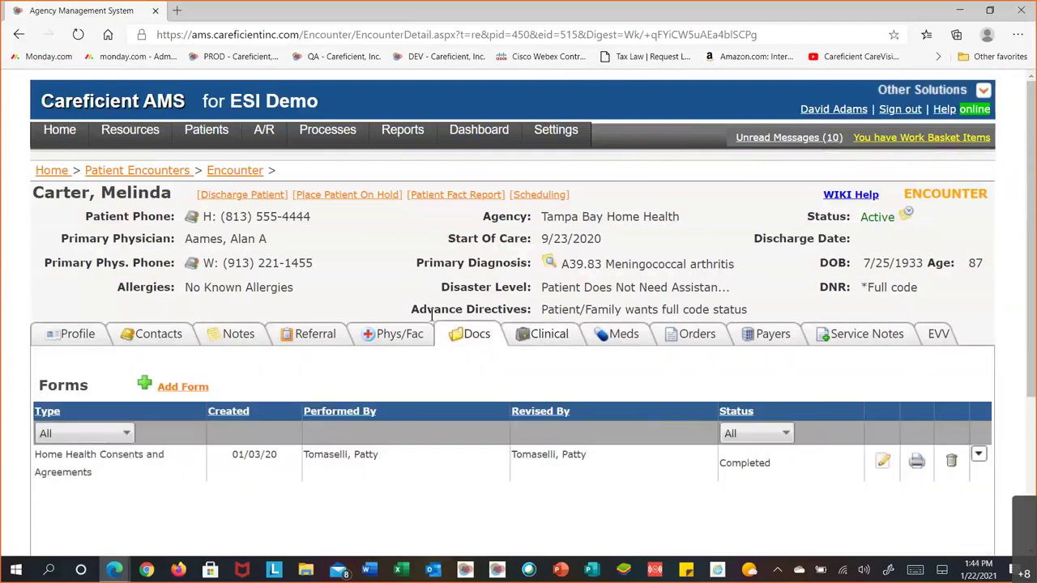
left_click(205, 129)
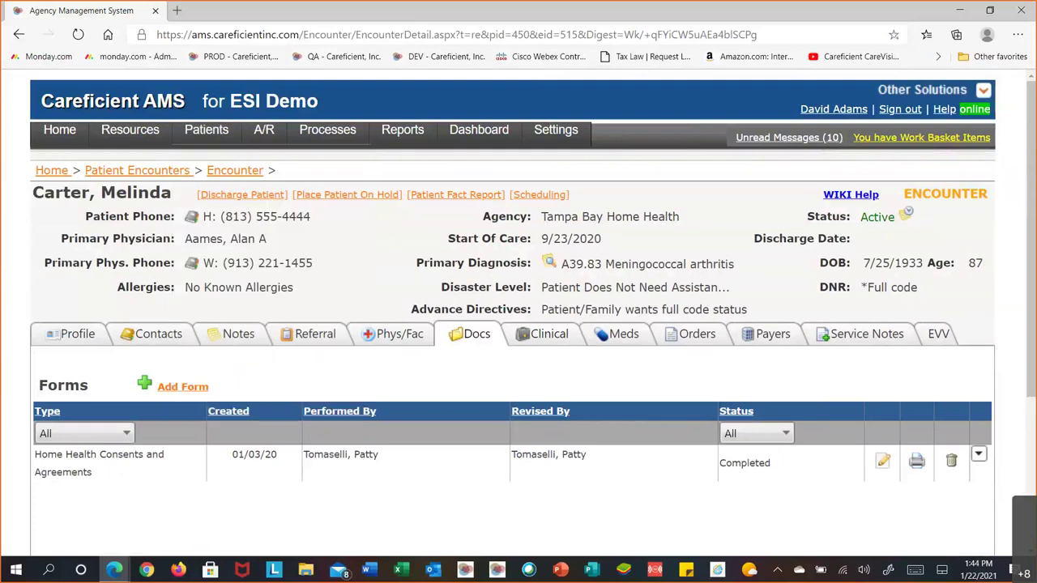